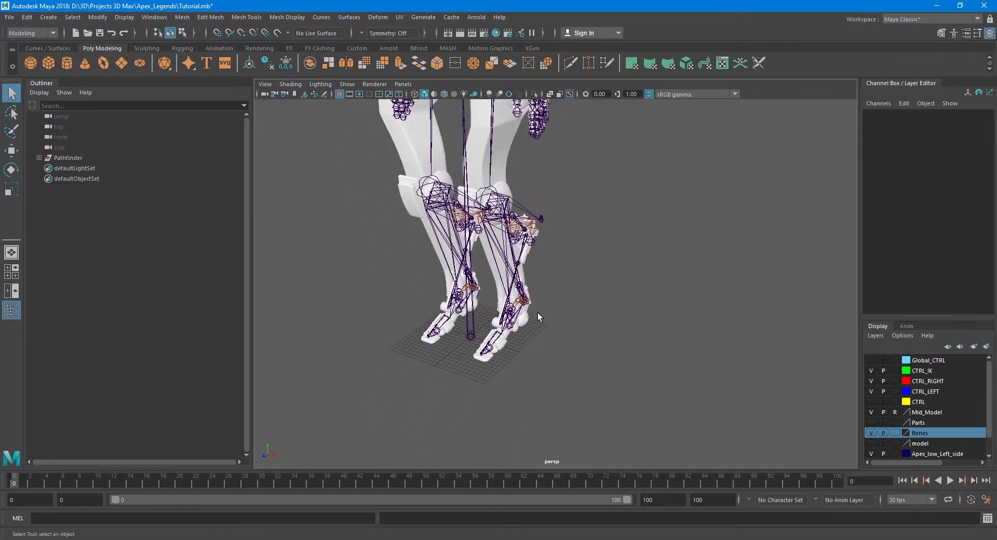
Step: Test the left toe by rotating joint L_Foot05_J to -45 degrees on Z, and undo the rotation
{"action": "scroll", "coordinate": [511, 347], "scroll_direction": "up", "scroll_amount": 3}
{"action": "middle_click_drag", "start_coordinate": [514, 356], "coordinate": [544, 326], "text": "alt"}
{"action": "scroll", "coordinate": [543, 317], "scroll_direction": "up", "scroll_amount": 4}
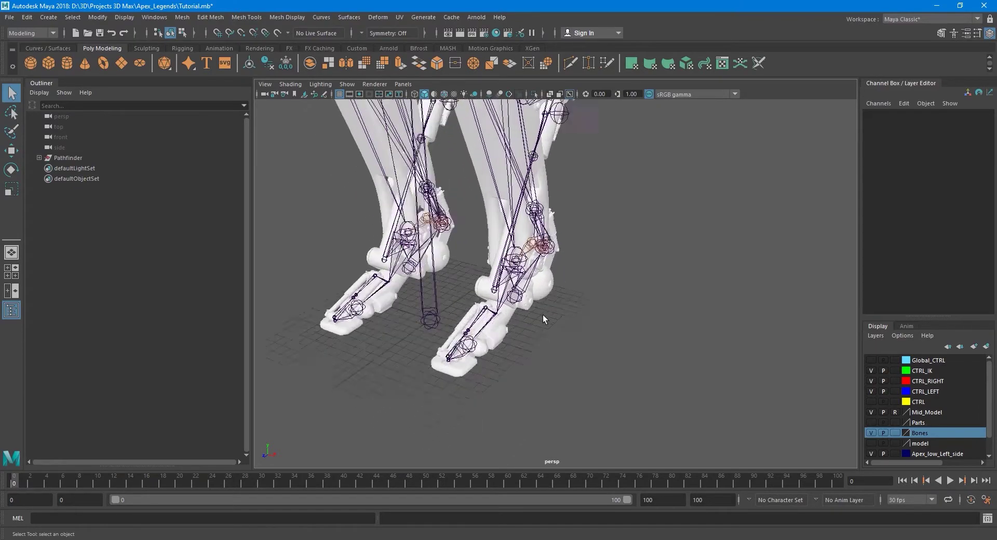
{"action": "left_click_drag", "start_coordinate": [482, 359], "coordinate": [545, 299], "text": "alt"}
{"action": "scroll", "coordinate": [601, 332], "scroll_direction": "up", "scroll_amount": 5}
{"action": "middle_click_drag", "start_coordinate": [575, 330], "coordinate": [565, 306], "text": "alt"}
{"action": "scroll", "coordinate": [564, 306], "scroll_direction": "up", "scroll_amount": 3}
{"action": "left_click", "coordinate": [566, 286]}
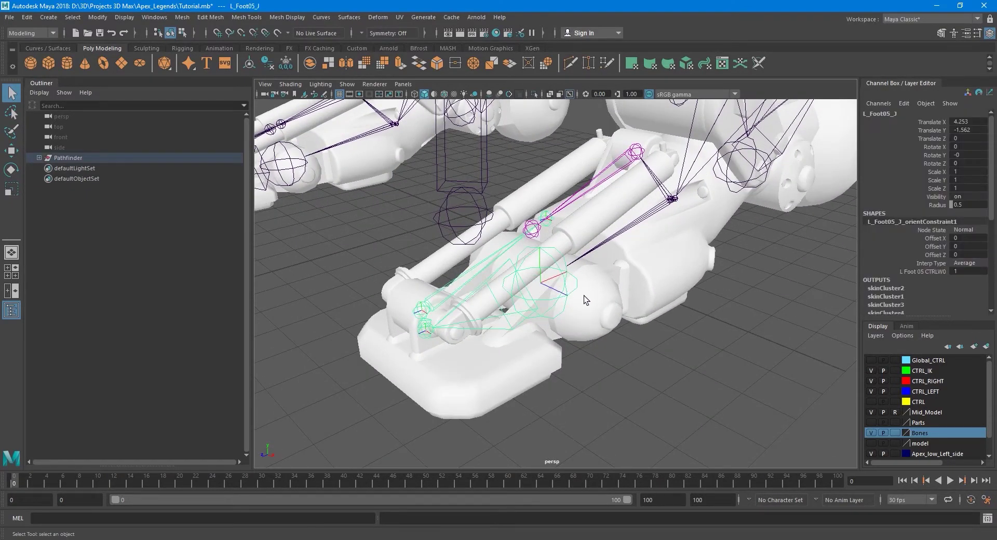
{"action": "key", "text": "e"}
{"action": "left_click_drag", "start_coordinate": [519, 255], "coordinate": [532, 224]}
{"action": "scroll", "coordinate": [614, 305], "scroll_direction": "down", "scroll_amount": 2}
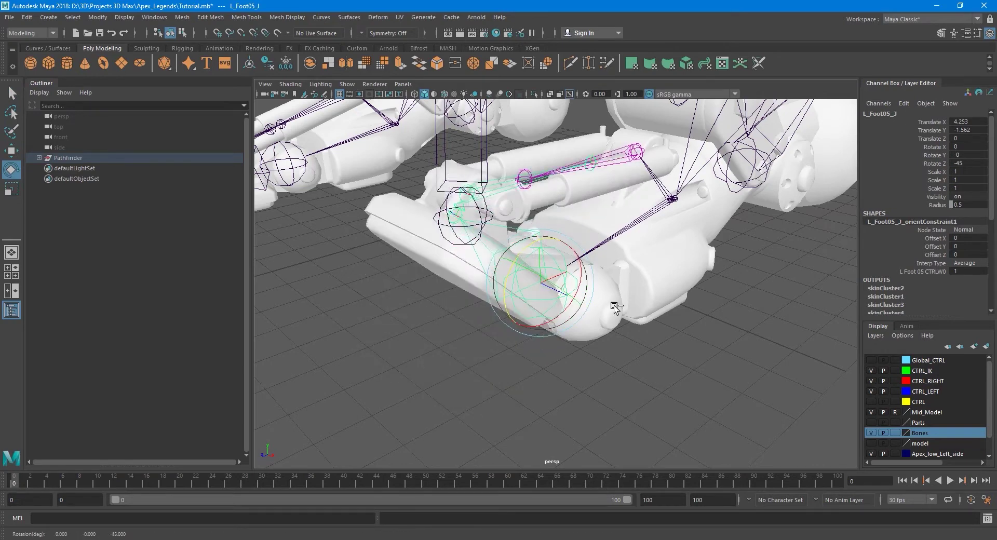
{"action": "key", "text": "ctrl+z"}
{"action": "key", "text": "q"}
Step: Switch to the Rigging menu set and create a NURBS circle for the toe control
{"action": "scroll", "coordinate": [497, 306], "scroll_direction": "down", "scroll_amount": 3}
{"action": "left_click_drag", "start_coordinate": [557, 292], "coordinate": [444, 253], "text": "alt"}
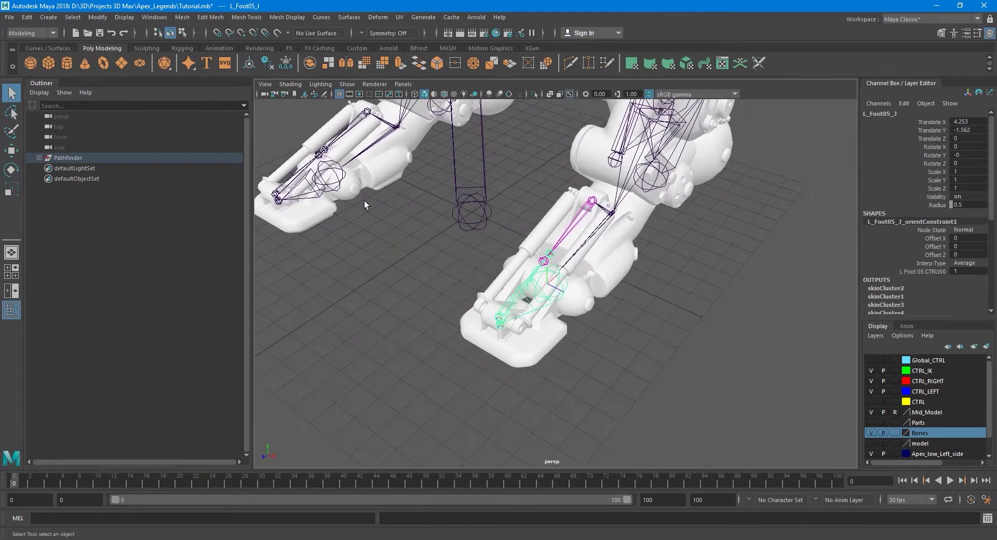
{"action": "left_click", "coordinate": [29, 33]}
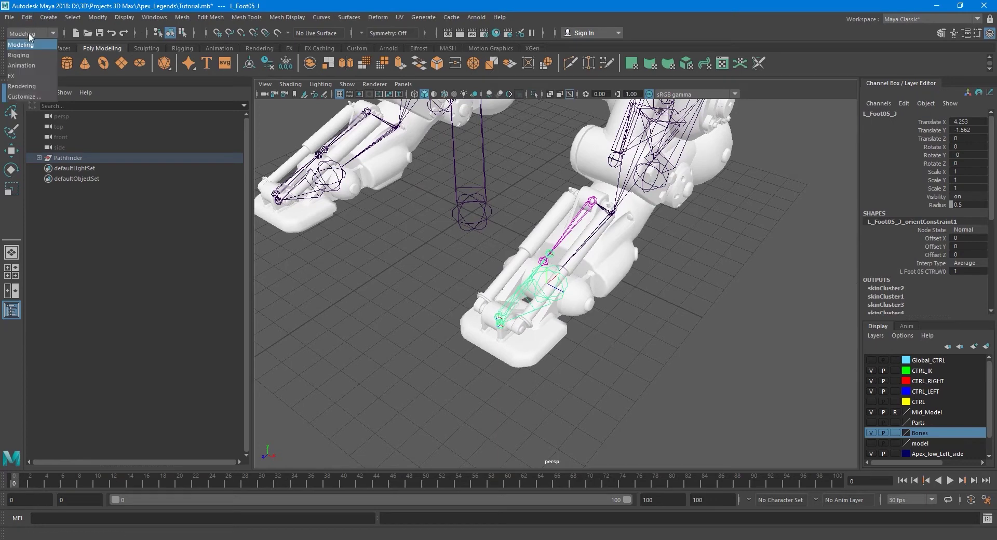
{"action": "left_click", "coordinate": [32, 56]}
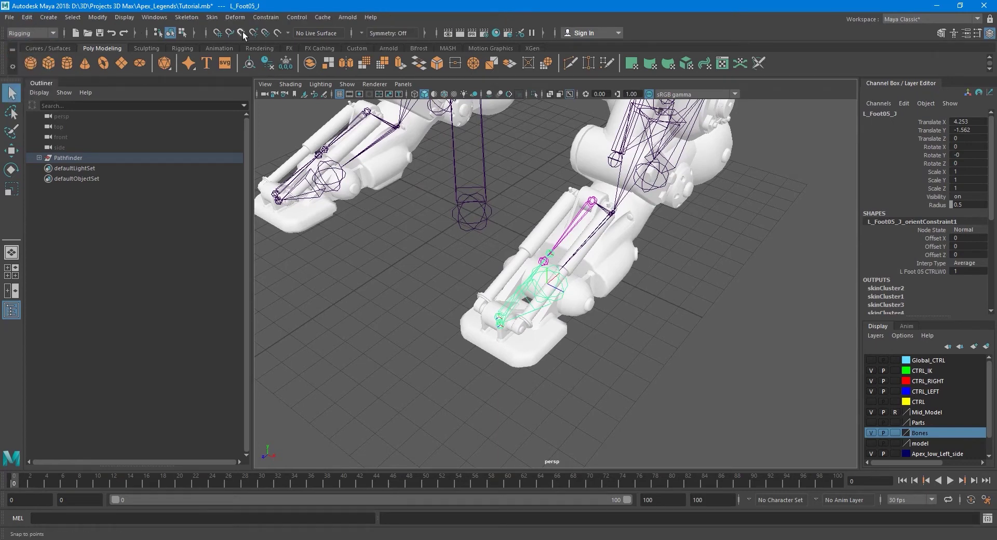
{"action": "left_click", "coordinate": [49, 18]}
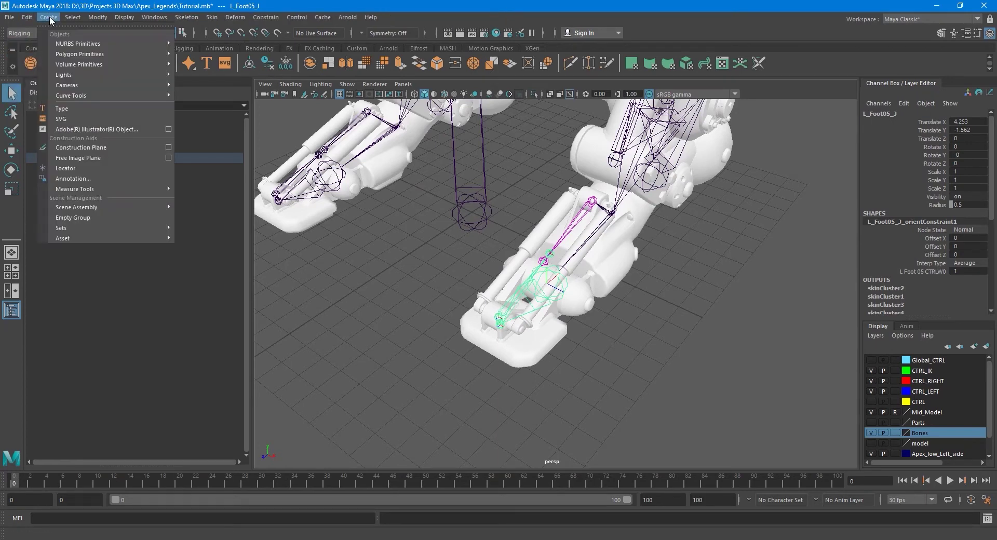
{"action": "mouse_move", "coordinate": [93, 45]}
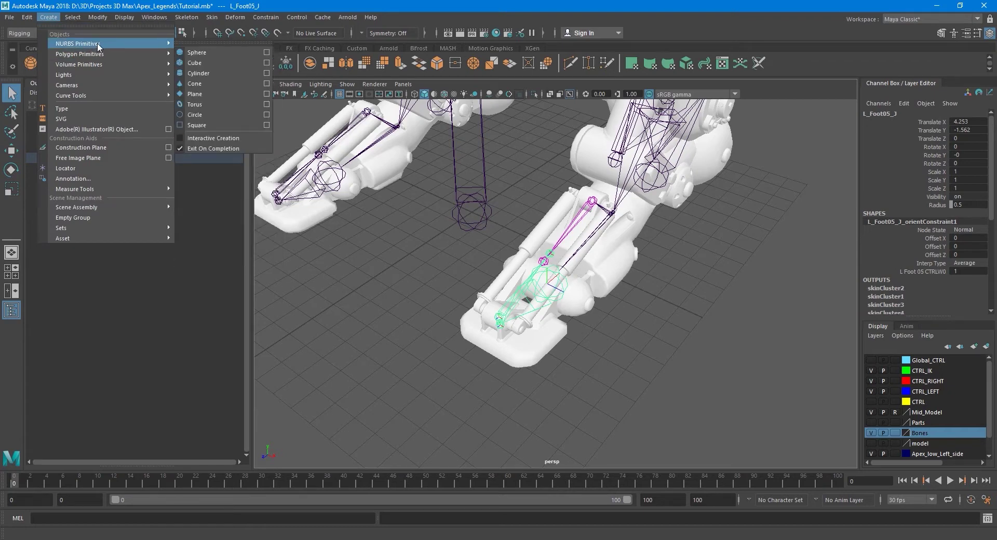
{"action": "left_click", "coordinate": [213, 116]}
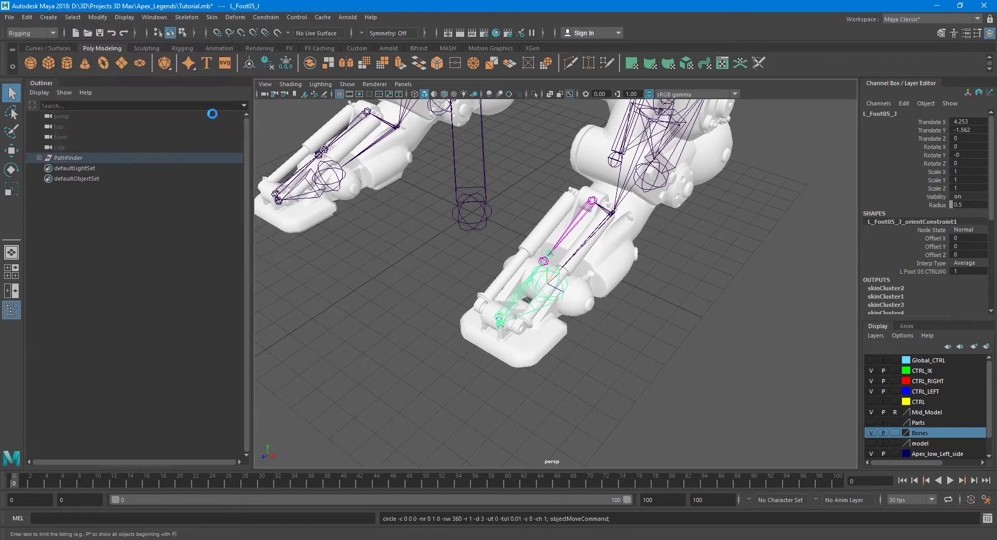
{"action": "key", "text": "w"}
{"action": "left_click_drag", "start_coordinate": [502, 291], "coordinate": [454, 251], "text": "alt"}
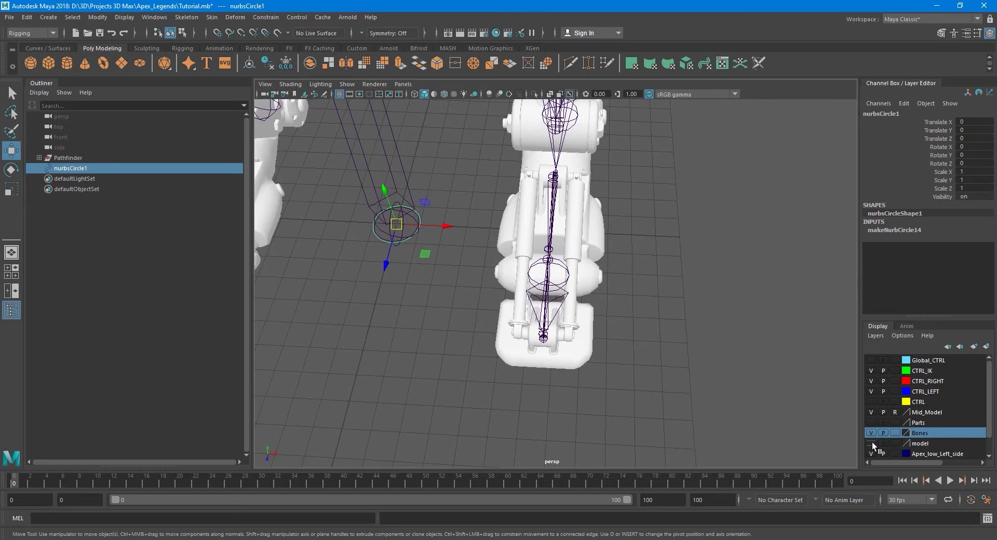
Step: With the Mid_Model layer temporarily hidden, move the circle under the left toe, aligned to its joints, at about X 6.69 and Z 4.82
{"action": "left_click", "coordinate": [874, 413]}
{"action": "left_click_drag", "start_coordinate": [651, 332], "coordinate": [609, 266], "text": "alt"}
{"action": "middle_click_drag", "start_coordinate": [609, 266], "coordinate": [598, 292], "text": "alt"}
{"action": "left_click_drag", "start_coordinate": [556, 325], "coordinate": [526, 344], "text": "alt"}
{"action": "left_click_drag", "start_coordinate": [388, 305], "coordinate": [338, 361]}
{"action": "middle_click_drag", "start_coordinate": [418, 412], "coordinate": [447, 381], "text": "alt"}
{"action": "key", "text": "v"}
{"action": "left_click_drag", "start_coordinate": [437, 315], "coordinate": [575, 220]}
{"action": "left_click_drag", "start_coordinate": [646, 338], "coordinate": [770, 421], "text": "alt"}
{"action": "left_click", "coordinate": [872, 412]}
Step: Scale the circle uniformly to about 2.81 so it surrounds the left toe
{"action": "left_click_drag", "start_coordinate": [587, 323], "coordinate": [523, 322], "text": "alt"}
{"action": "scroll", "coordinate": [523, 322], "scroll_direction": "up", "scroll_amount": 1}
{"action": "scroll", "coordinate": [525, 323], "scroll_direction": "up", "scroll_amount": 3}
{"action": "key", "text": "r"}
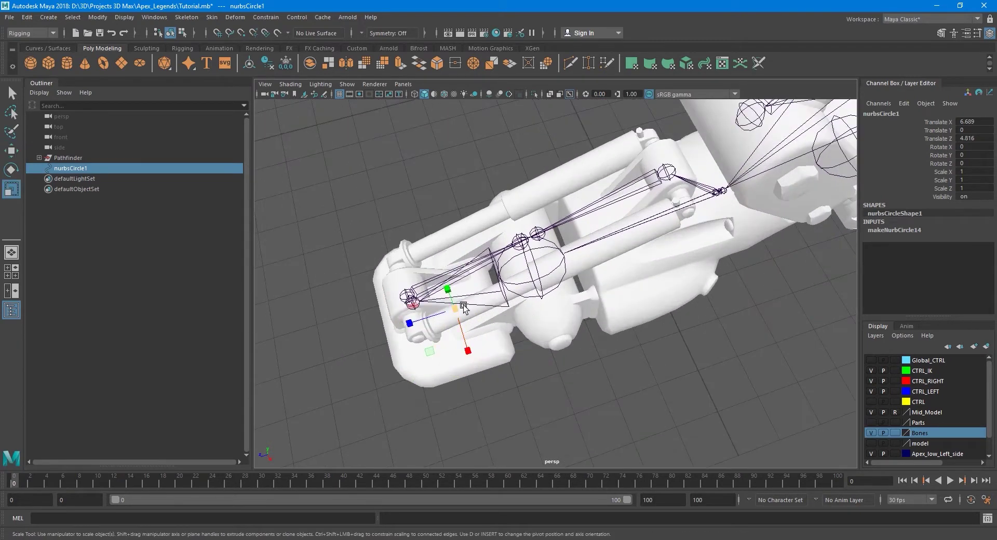
{"action": "left_click_drag", "start_coordinate": [456, 308], "coordinate": [676, 326]}
{"action": "scroll", "coordinate": [569, 274], "scroll_direction": "down", "scroll_amount": 3}
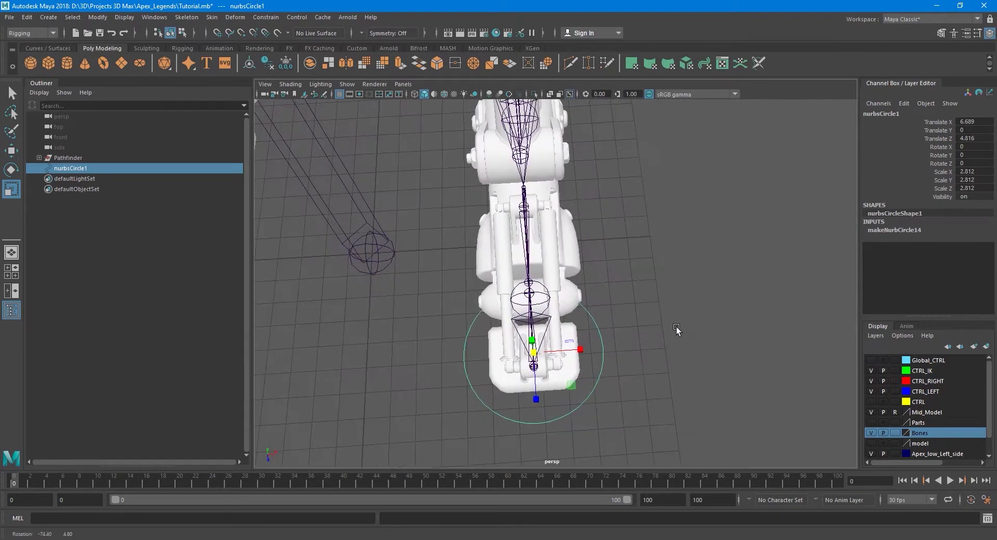
Step: Hide the Bones layer and switch the circle to control vertex editing
{"action": "key", "text": "q"}
{"action": "left_click_drag", "start_coordinate": [606, 328], "coordinate": [597, 306], "text": "alt"}
{"action": "scroll", "coordinate": [594, 344], "scroll_direction": "up", "scroll_amount": 3}
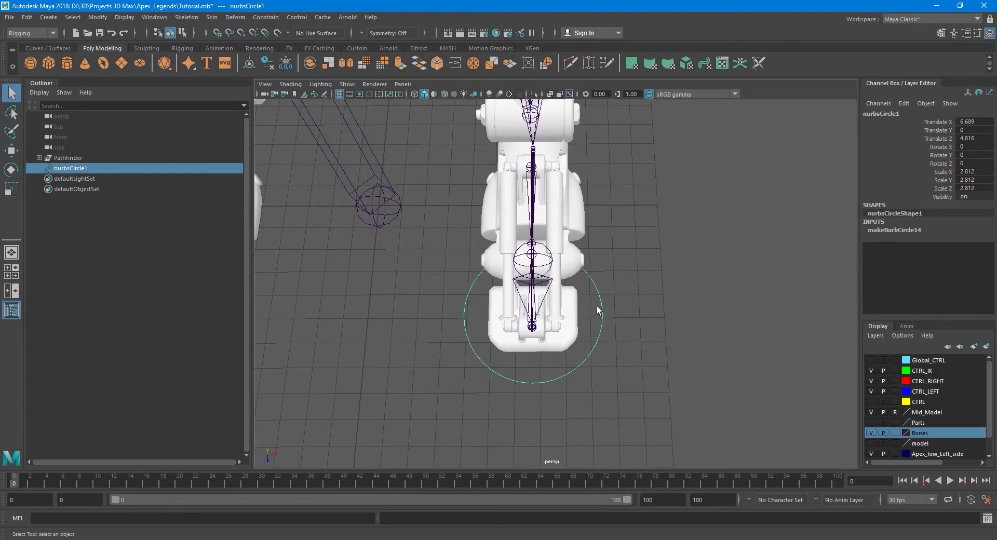
{"action": "left_click", "coordinate": [871, 433]}
{"action": "right_click_drag", "start_coordinate": [600, 298], "coordinate": [573, 297]}
{"action": "scroll", "coordinate": [574, 297], "scroll_direction": "down", "scroll_amount": 2}
{"action": "left_click_drag", "start_coordinate": [574, 298], "coordinate": [676, 335], "text": "alt"}
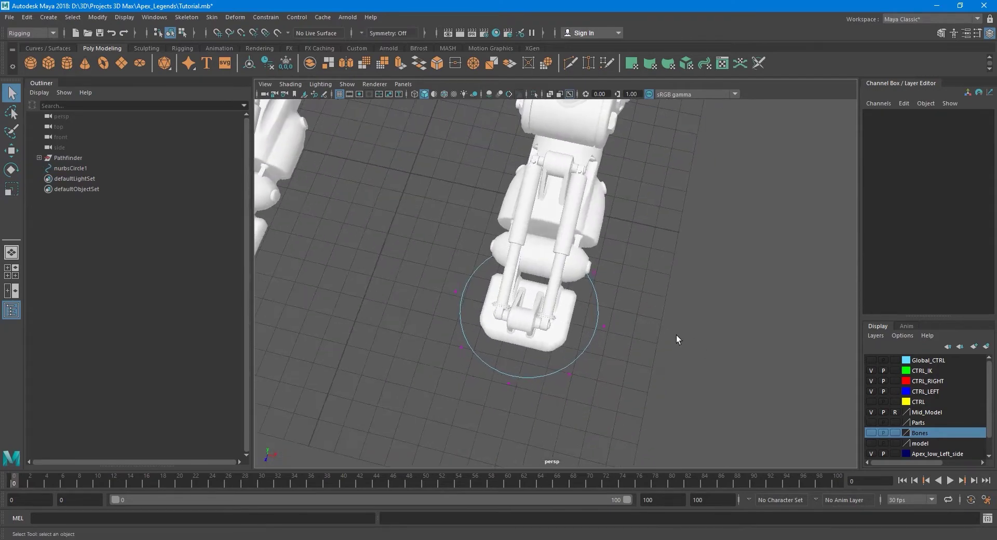
Step: In wireframe display, move the circle's rear middle control vertex along Z to about 2.13
{"action": "key", "text": "4"}
{"action": "scroll", "coordinate": [565, 219], "scroll_direction": "up", "scroll_amount": 3}
{"action": "left_click_drag", "start_coordinate": [566, 179], "coordinate": [515, 238]}
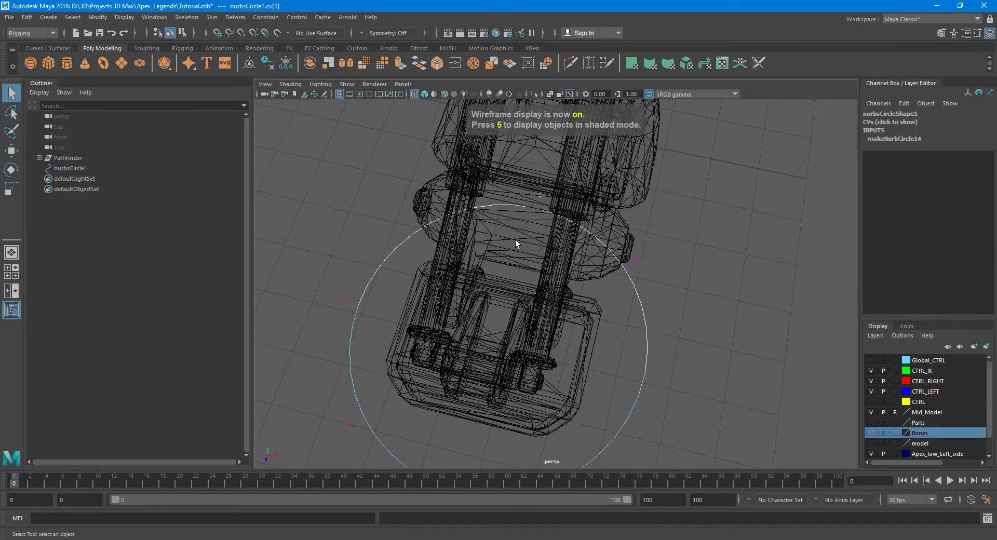
{"action": "scroll", "coordinate": [516, 239], "scroll_direction": "down", "scroll_amount": 3}
{"action": "left_click_drag", "start_coordinate": [604, 289], "coordinate": [595, 290], "text": "alt"}
{"action": "key", "text": "w"}
{"action": "left_click_drag", "start_coordinate": [581, 241], "coordinate": [550, 256]}
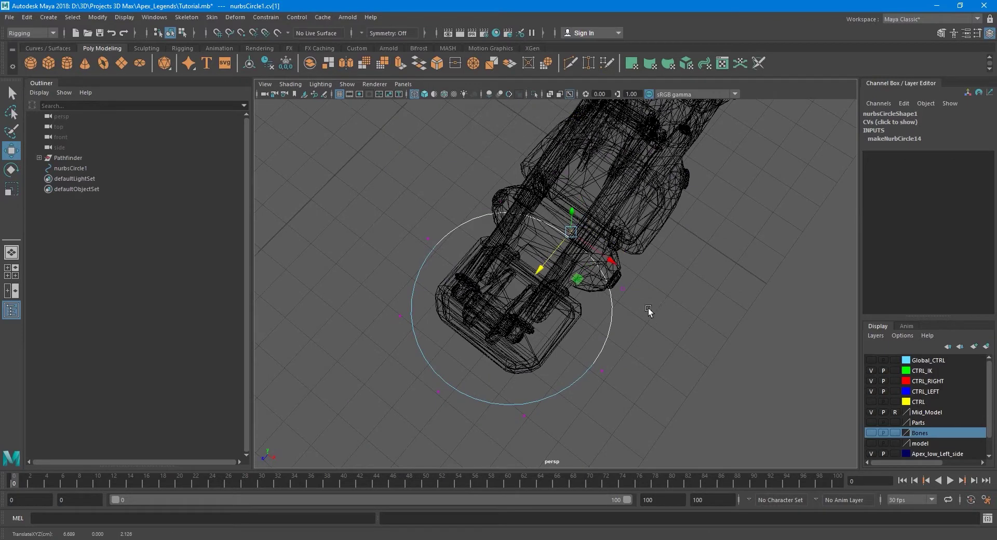
{"action": "key", "text": "q"}
Step: Show the Bones layer, return the circle to object mode and select it in shaded display
{"action": "left_click_drag", "start_coordinate": [665, 313], "coordinate": [846, 408], "text": "alt"}
{"action": "left_click", "coordinate": [871, 432]}
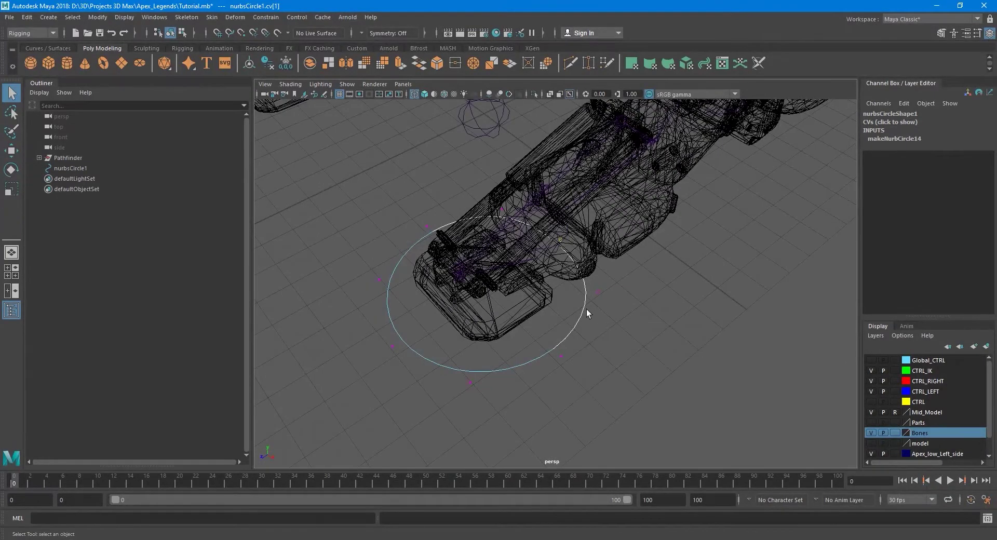
{"action": "right_click_drag", "start_coordinate": [622, 284], "coordinate": [652, 270]}
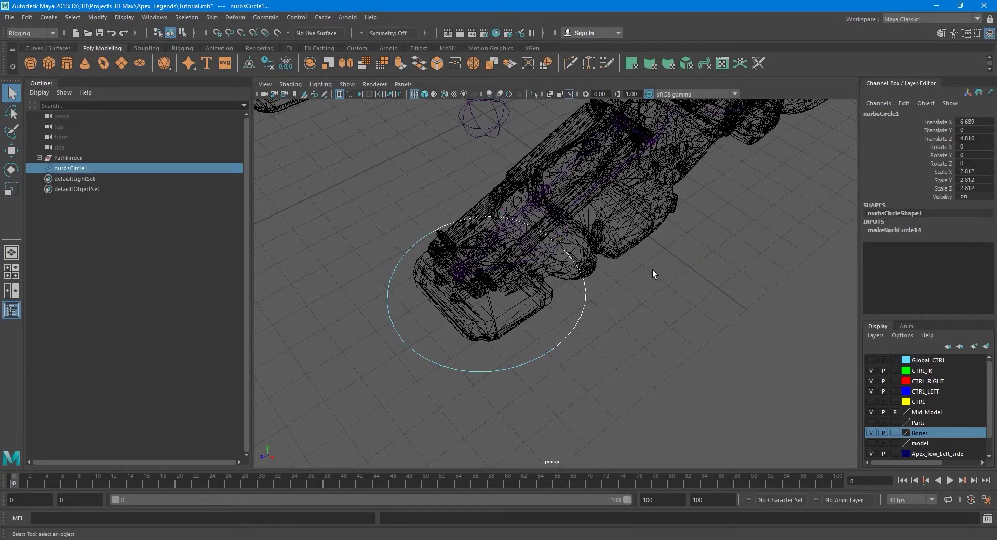
{"action": "left_click", "coordinate": [588, 310]}
{"action": "left_click", "coordinate": [582, 312]}
{"action": "key", "text": "5"}
{"action": "key", "text": "w"}
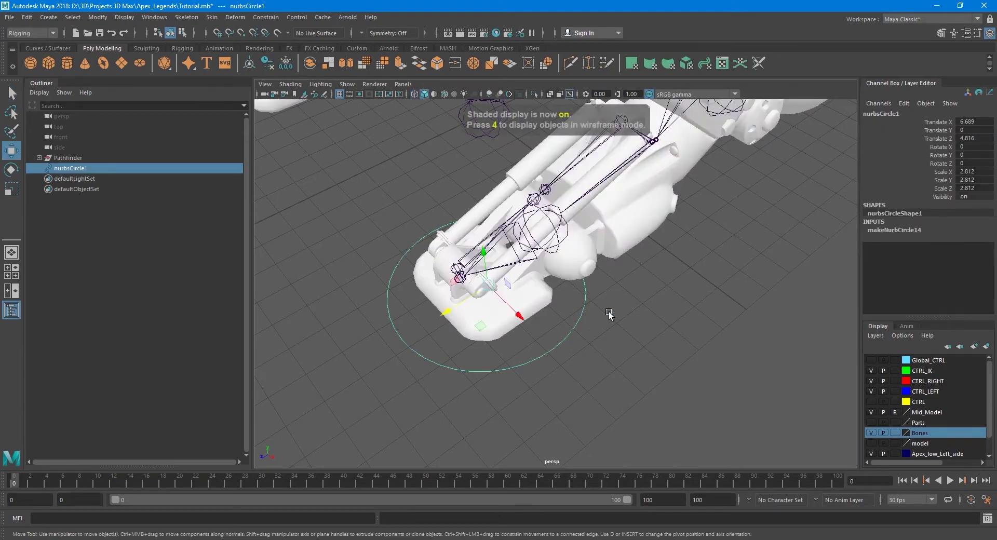
Step: Hide the Mid_Model layer and snap the circle's pivot to the large toe joint of the left foot
{"action": "scroll", "coordinate": [582, 312], "scroll_direction": "up", "scroll_amount": 3}
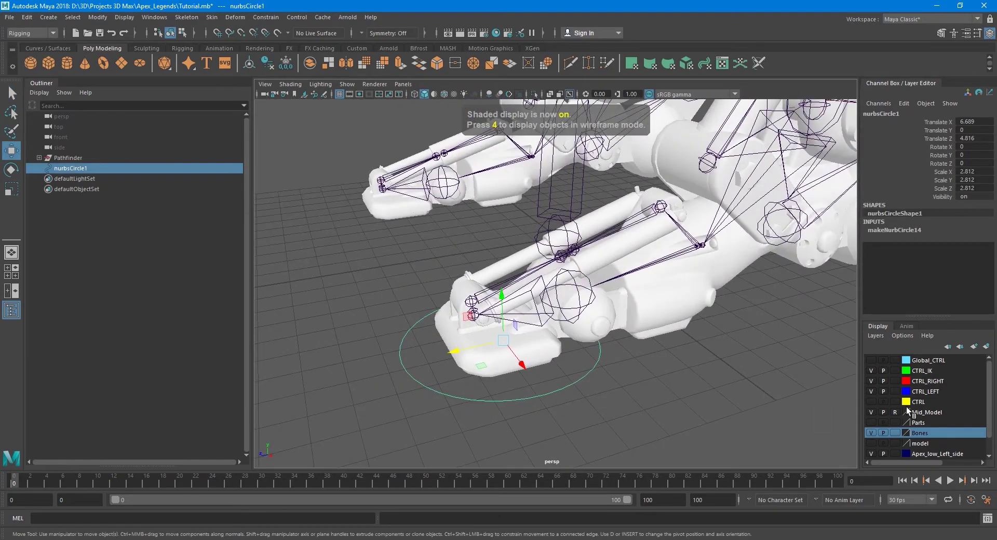
{"action": "left_click_drag", "start_coordinate": [603, 364], "coordinate": [630, 376], "text": "alt"}
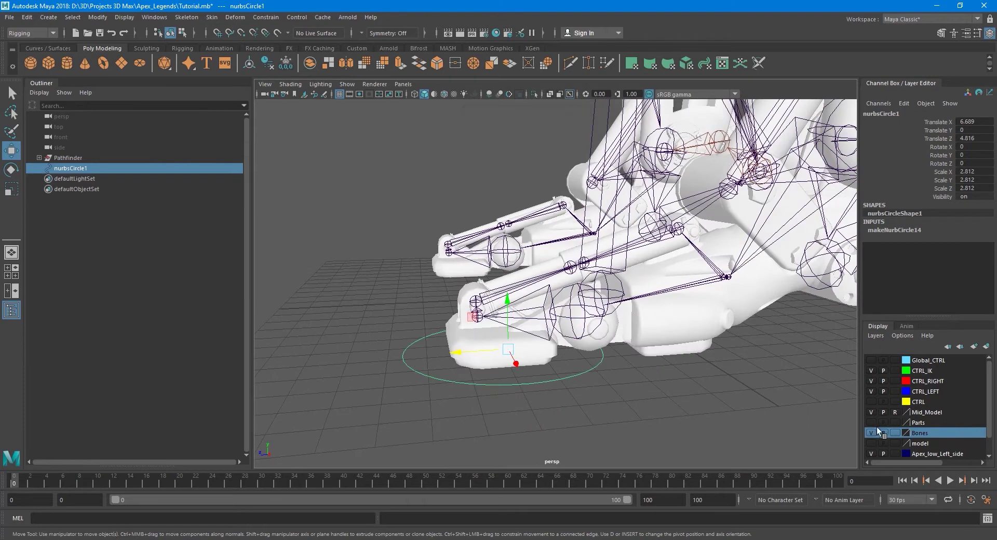
{"action": "left_click", "coordinate": [872, 412]}
{"action": "left_click_drag", "start_coordinate": [582, 335], "coordinate": [578, 356], "text": "alt"}
{"action": "key", "text": "v"}
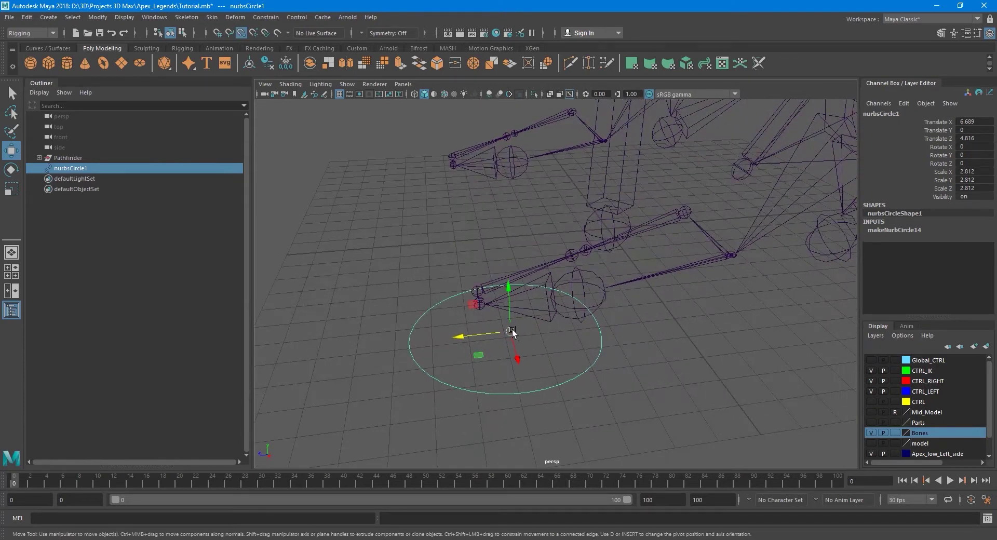
{"action": "key", "text": "d"}
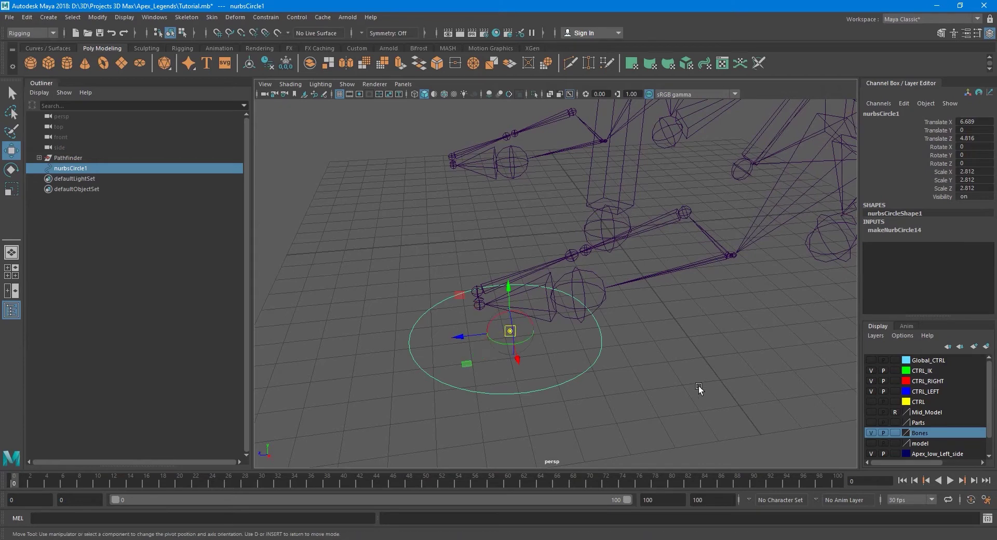
{"action": "key", "text": "v"}
{"action": "left_click_drag", "start_coordinate": [511, 332], "coordinate": [587, 299]}
{"action": "left_click_drag", "start_coordinate": [636, 333], "coordinate": [640, 360], "text": "alt"}
{"action": "key", "text": "q"}
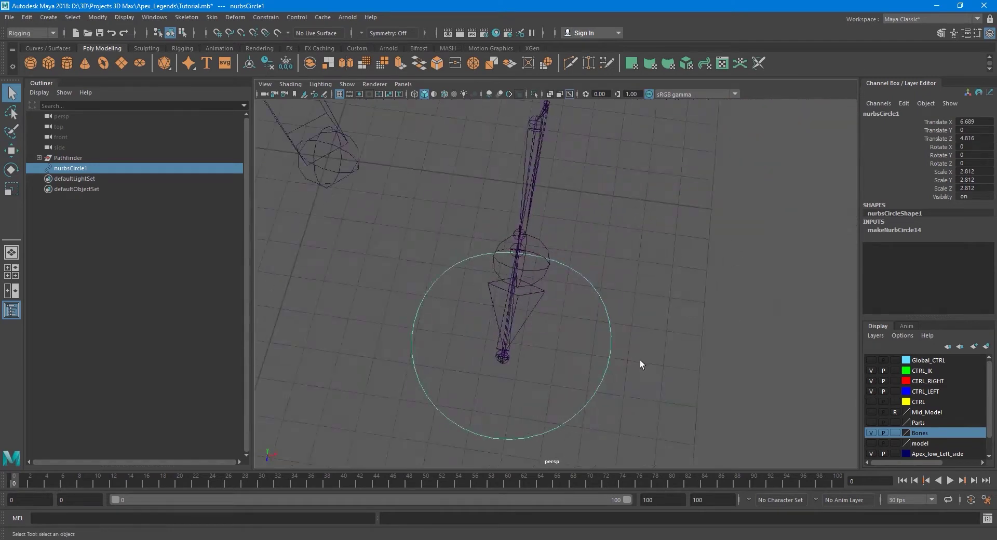
Step: Show the Mid_Model layer, hide the Bones layer and display the circle's control vertices
{"action": "left_click", "coordinate": [872, 412]}
{"action": "left_click", "coordinate": [871, 432]}
{"action": "right_click_drag", "start_coordinate": [607, 313], "coordinate": [557, 292]}
{"action": "scroll", "coordinate": [557, 292], "scroll_direction": "down", "scroll_amount": 5}
{"action": "left_click_drag", "start_coordinate": [593, 310], "coordinate": [616, 345], "text": "alt"}
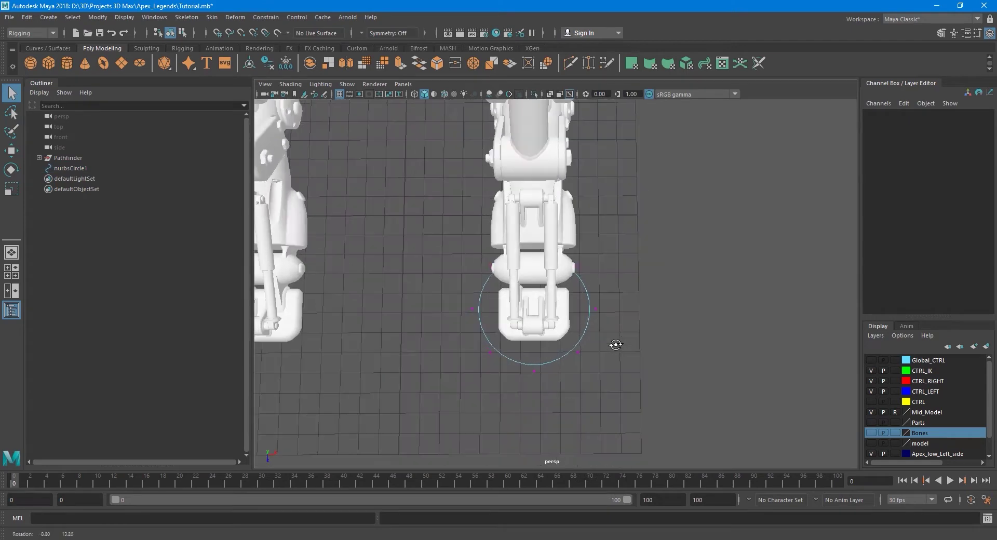
{"action": "scroll", "coordinate": [608, 310], "scroll_direction": "up", "scroll_amount": 2}
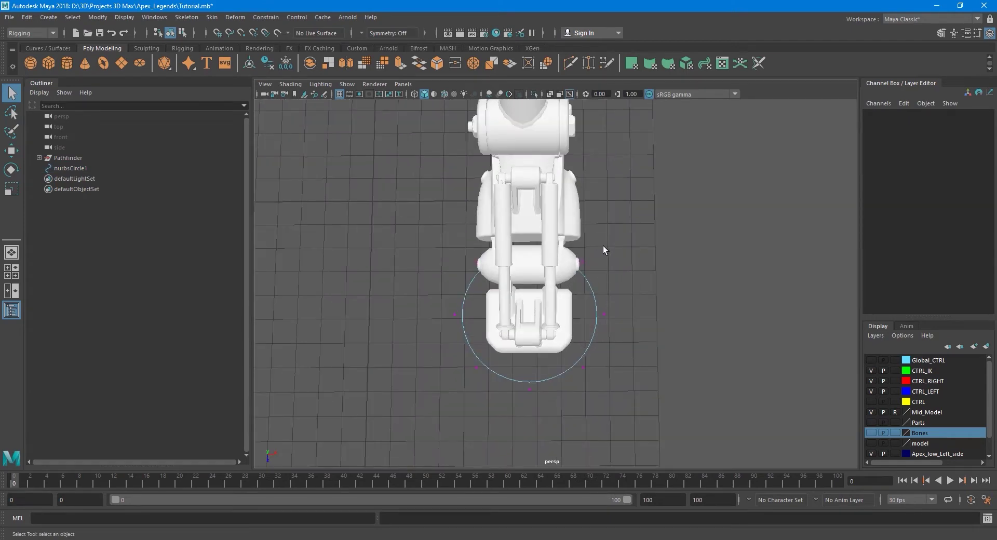
Step: Move the circle's two rear corner control vertices backward along Z, away from the toe tip
{"action": "left_click_drag", "start_coordinate": [578, 268], "coordinate": [577, 268]}
{"action": "left_click_drag", "start_coordinate": [473, 271], "coordinate": [473, 272], "text": "shift"}
{"action": "scroll", "coordinate": [511, 281], "scroll_direction": "up", "scroll_amount": 3}
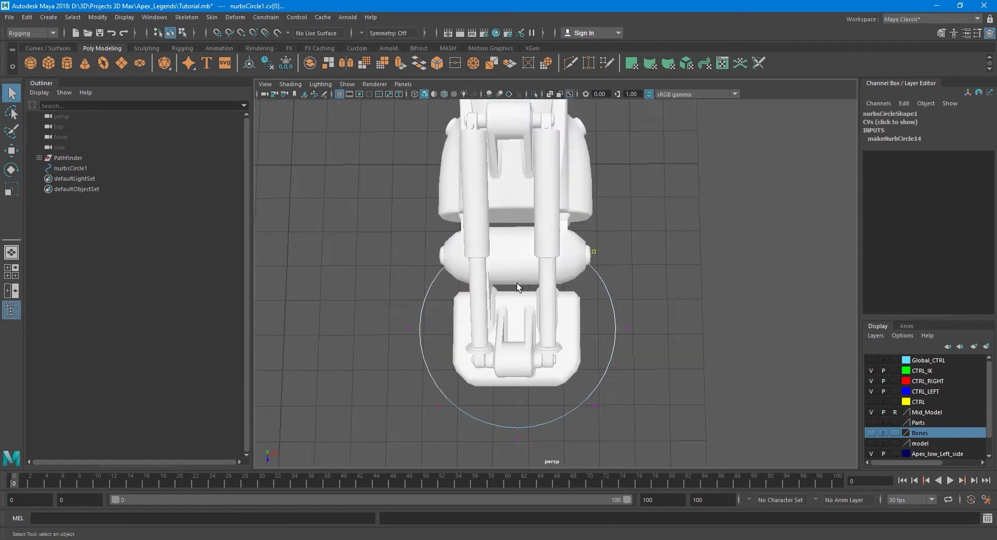
{"action": "key", "text": "4"}
{"action": "key", "text": "w"}
{"action": "left_click_drag", "start_coordinate": [525, 288], "coordinate": [538, 285]}
Step: Scale the circle's two side control vertices to 0.8 along X to narrow the shape around the toe
{"action": "left_click_drag", "start_coordinate": [656, 320], "coordinate": [614, 349]}
{"action": "left_click_drag", "start_coordinate": [401, 312], "coordinate": [441, 356], "text": "shift"}
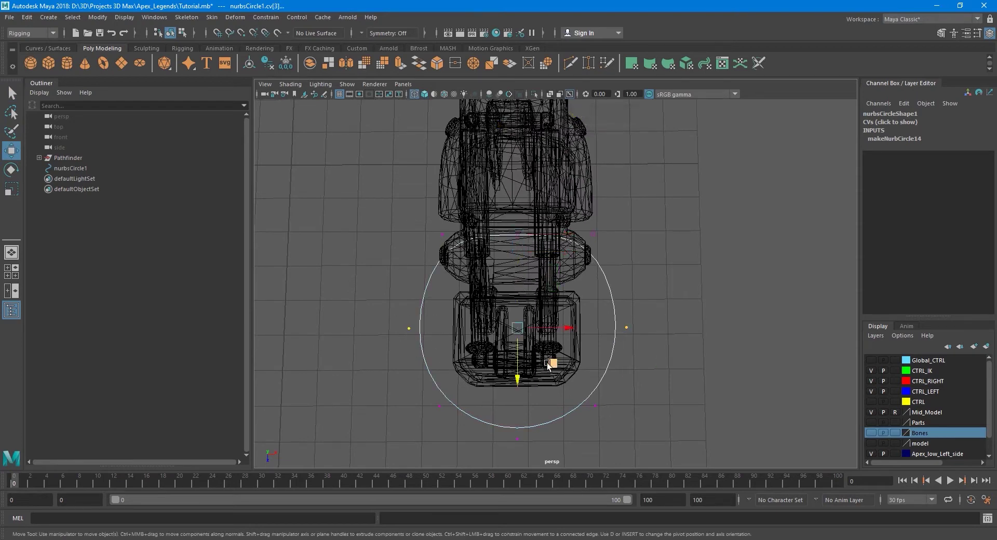
{"action": "key", "text": "r"}
{"action": "left_click_drag", "start_coordinate": [559, 330], "coordinate": [540, 330]}
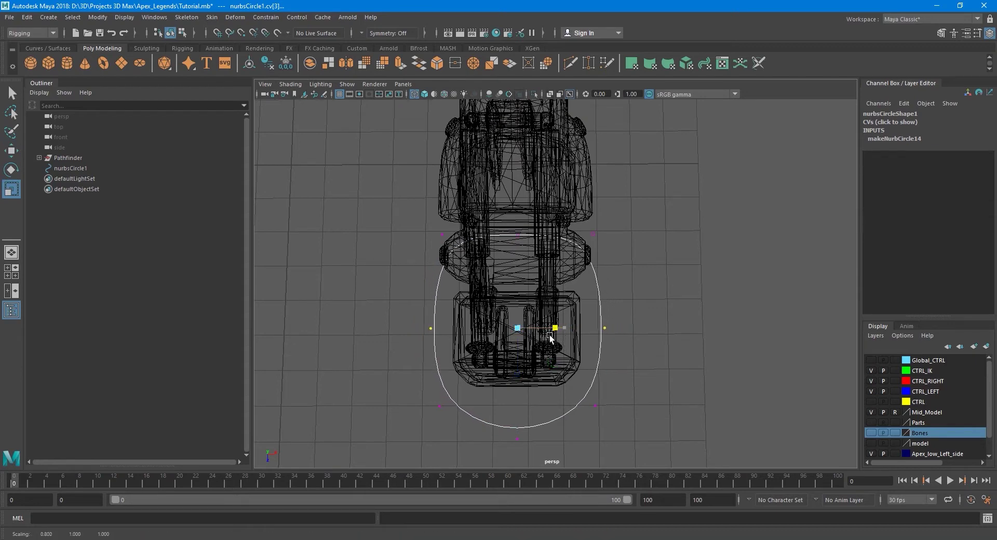
Step: Move the circle's three front control vertices back toward the toe tip and narrow them slightly along X
{"action": "left_click_drag", "start_coordinate": [648, 392], "coordinate": [458, 468]}
{"action": "key", "text": "5"}
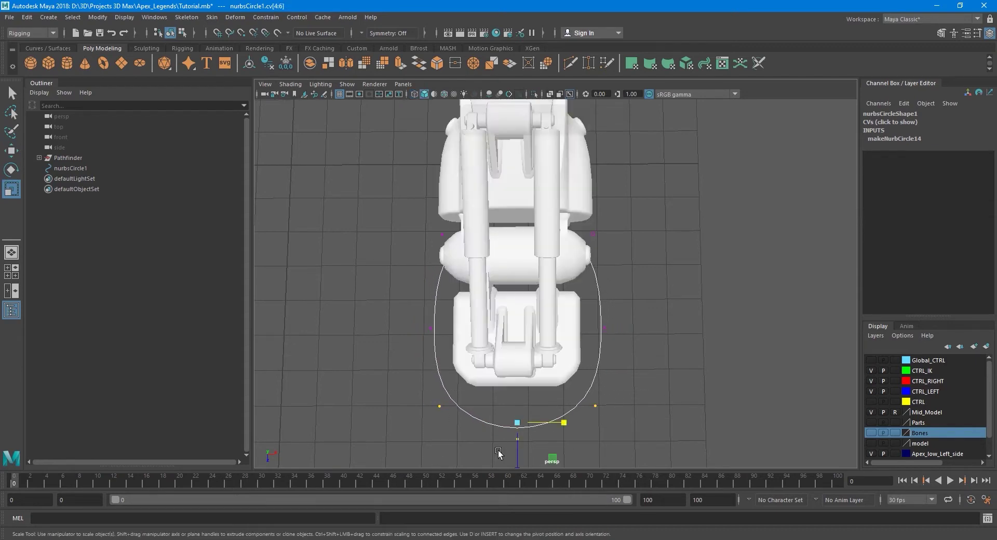
{"action": "key", "text": "w"}
{"action": "left_click_drag", "start_coordinate": [519, 460], "coordinate": [519, 443]}
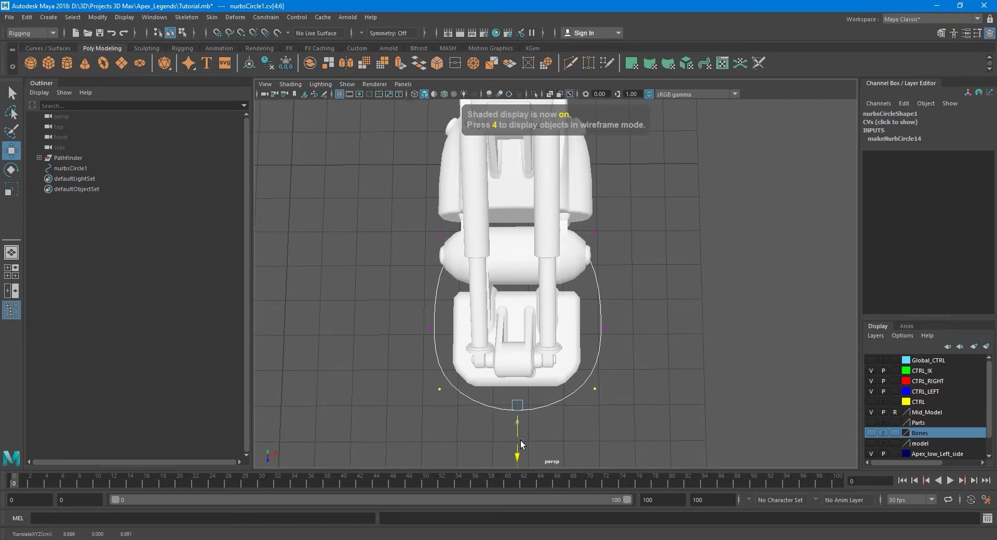
{"action": "key", "text": "r"}
{"action": "left_click_drag", "start_coordinate": [563, 407], "coordinate": [557, 407]}
Step: Return to object mode, select the whole toe control curve, group it and expand the new group
{"action": "key", "text": "q"}
{"action": "left_click", "coordinate": [646, 359]}
{"action": "left_click_drag", "start_coordinate": [646, 359], "coordinate": [675, 319], "text": "alt"}
{"action": "right_click_drag", "start_coordinate": [686, 280], "coordinate": [707, 266]}
{"action": "left_click", "coordinate": [713, 305]}
{"action": "scroll", "coordinate": [631, 344], "scroll_direction": "down", "scroll_amount": 3}
{"action": "left_click", "coordinate": [581, 332]}
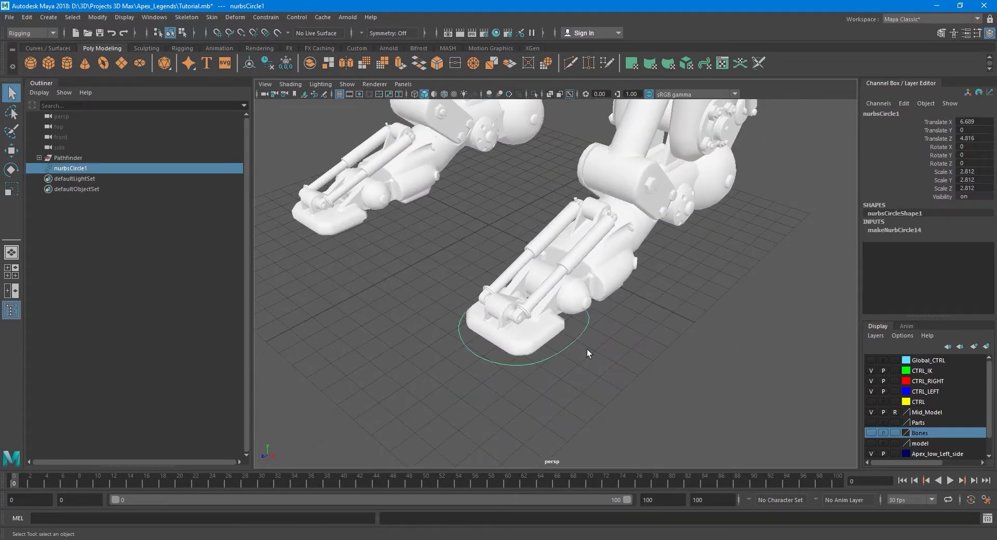
{"action": "scroll", "coordinate": [593, 345], "scroll_direction": "up", "scroll_amount": 3}
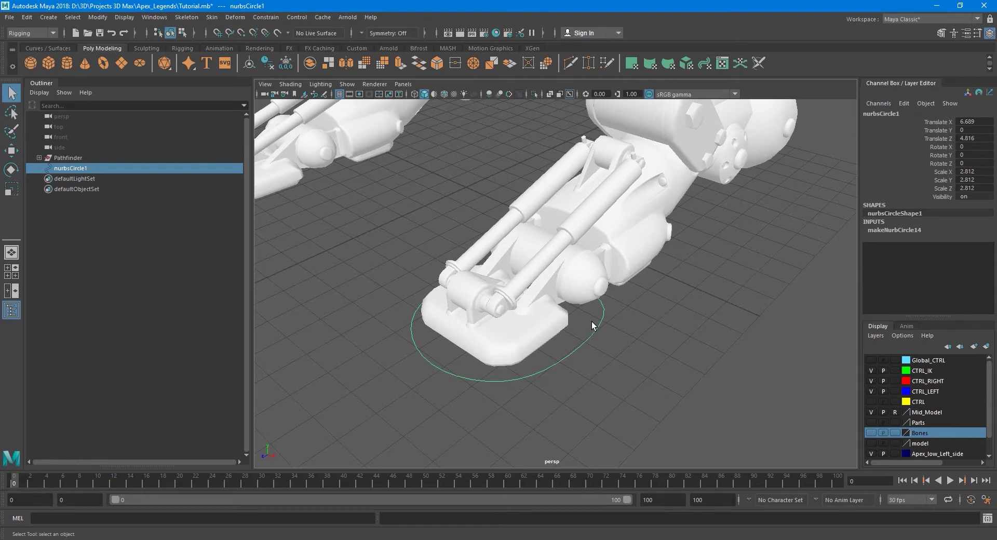
{"action": "key", "text": "ctrl+g"}
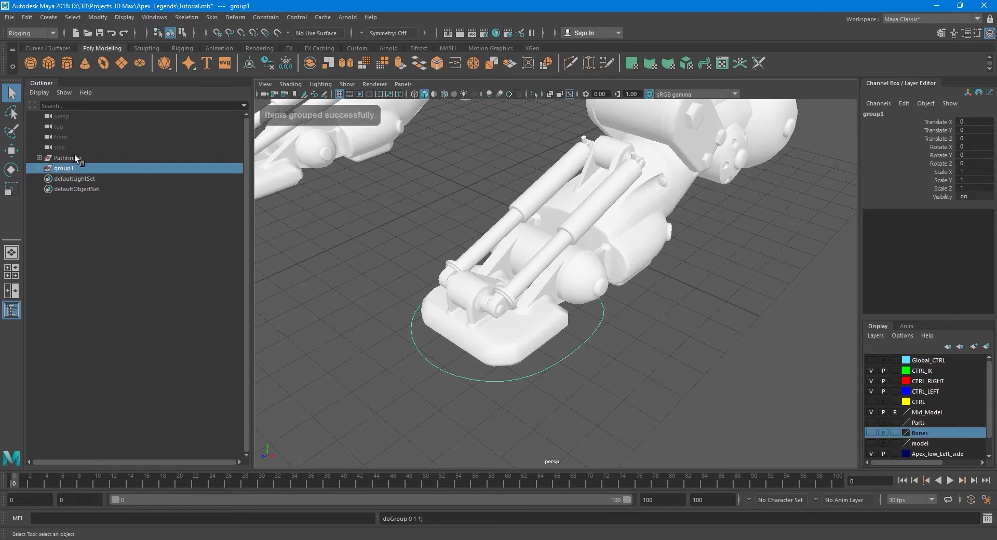
{"action": "left_click", "coordinate": [39, 168]}
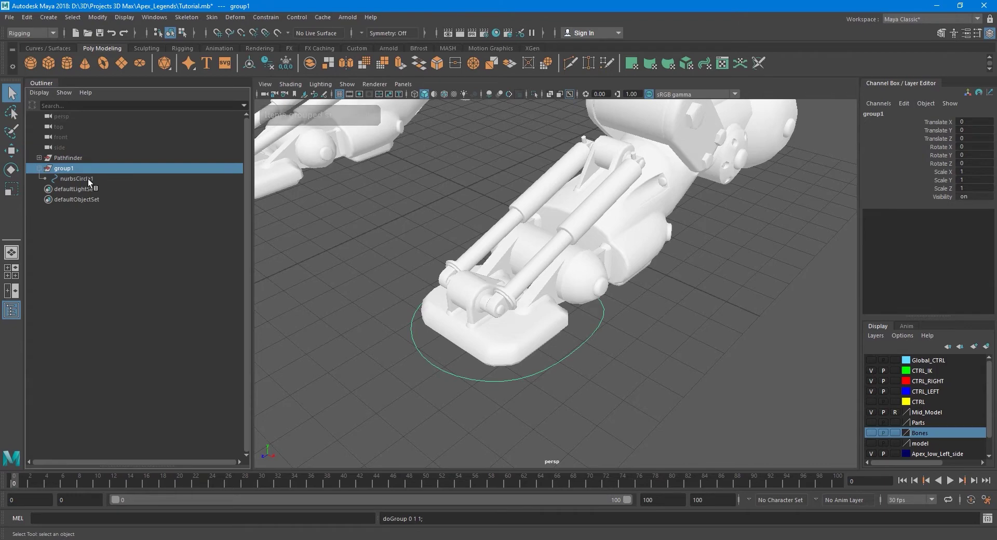
Step: Examine the existing left foot control's curve shape and name by temporarily showing the CTRL layer and hiding the model mesh
{"action": "middle_click_drag", "start_coordinate": [517, 318], "coordinate": [510, 318], "text": "alt"}
{"action": "left_click_drag", "start_coordinate": [510, 319], "coordinate": [555, 311], "text": "alt"}
{"action": "scroll", "coordinate": [555, 307], "scroll_direction": "down", "scroll_amount": 5}
{"action": "scroll", "coordinate": [564, 304], "scroll_direction": "up", "scroll_amount": 8}
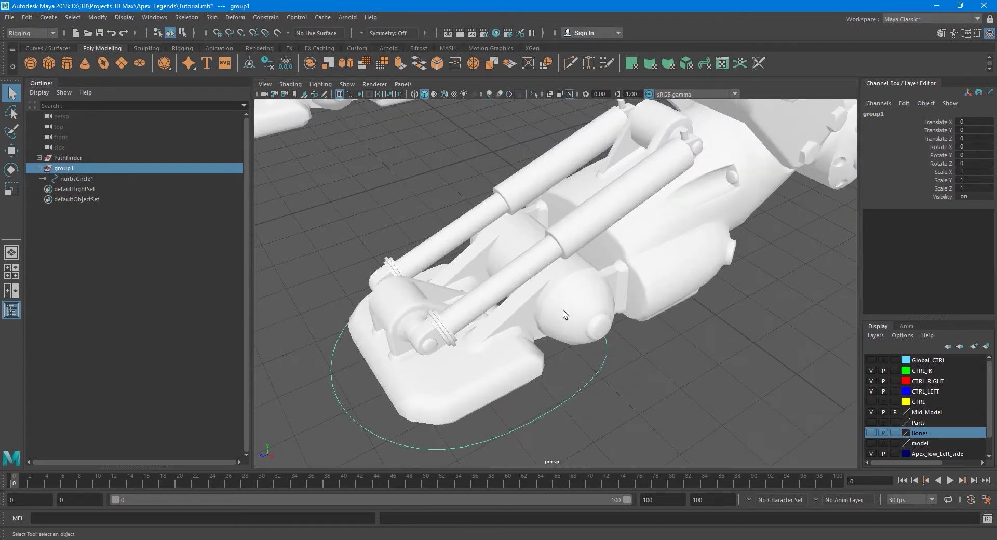
{"action": "left_click", "coordinate": [872, 402]}
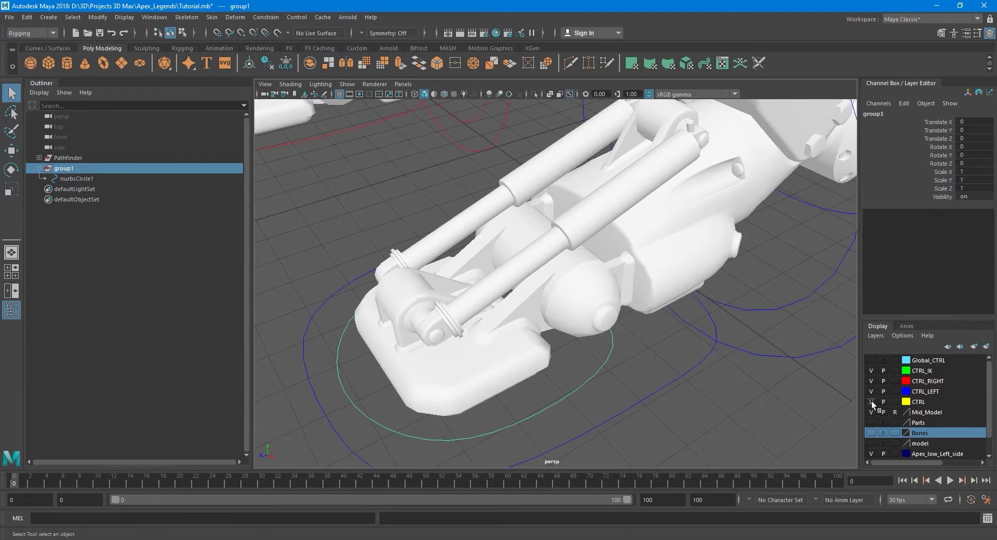
{"action": "left_click", "coordinate": [666, 380]}
{"action": "left_click", "coordinate": [667, 381]}
{"action": "double_click", "coordinate": [910, 113]}
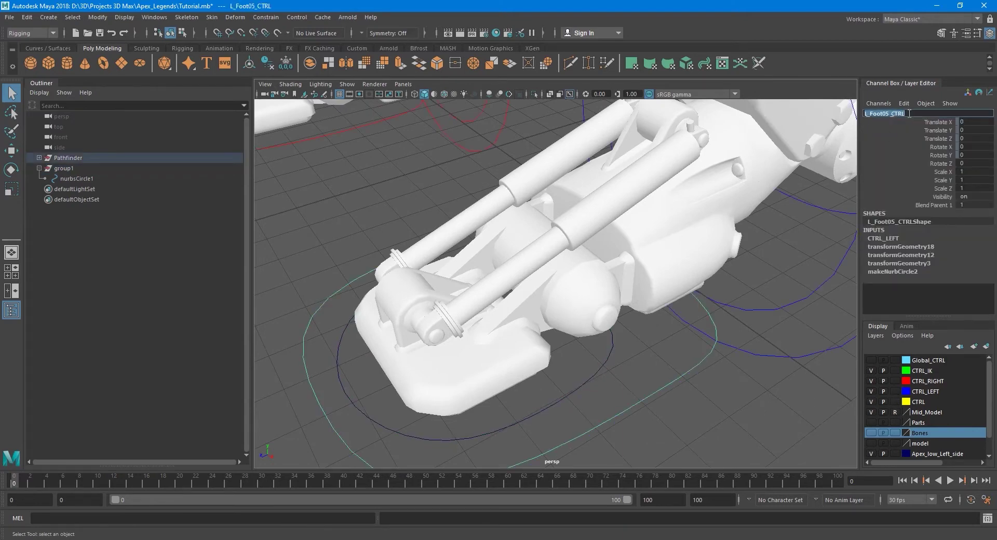
{"action": "left_click", "coordinate": [872, 412]}
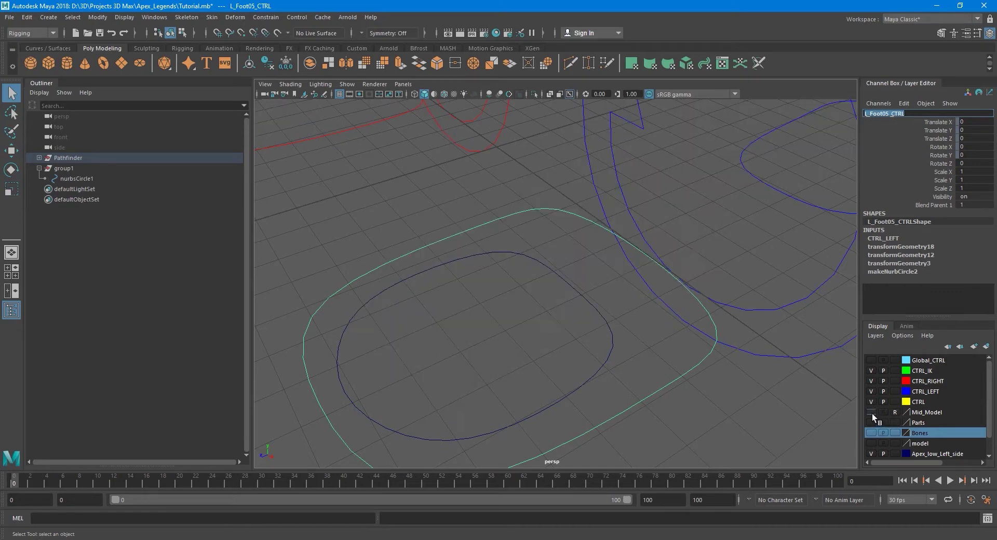
{"action": "left_click", "coordinate": [871, 413]}
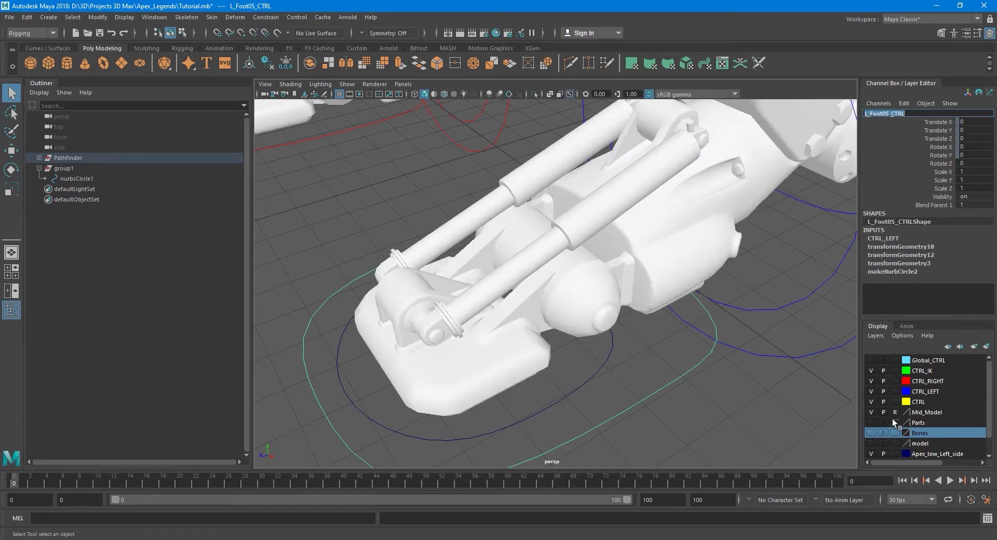
{"action": "left_click", "coordinate": [872, 402]}
Step: Show the Bones layer, select the left toe joint L_Foot05_J and copy its name
{"action": "left_click", "coordinate": [872, 433]}
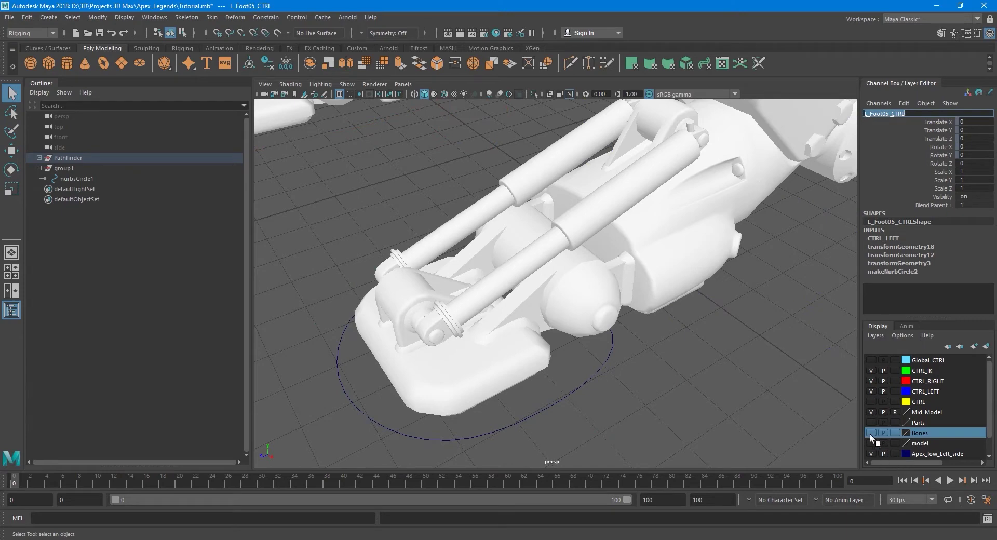
{"action": "left_click", "coordinate": [566, 269]}
{"action": "left_click", "coordinate": [901, 115]}
{"action": "key", "text": "ctrl+c"}
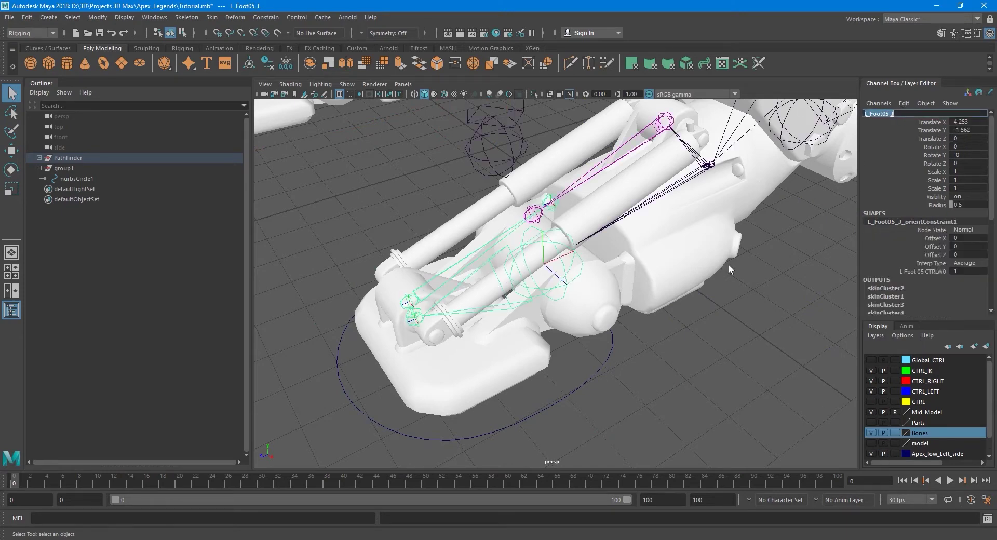
Step: Rename the toe control circle as L_Foot05_CTRL, reusing the copied joint name
{"action": "left_click_drag", "start_coordinate": [696, 308], "coordinate": [605, 349], "text": "alt"}
{"action": "left_click", "coordinate": [597, 345]}
{"action": "left_click", "coordinate": [904, 114]}
{"action": "key", "text": "ctrl+v"}
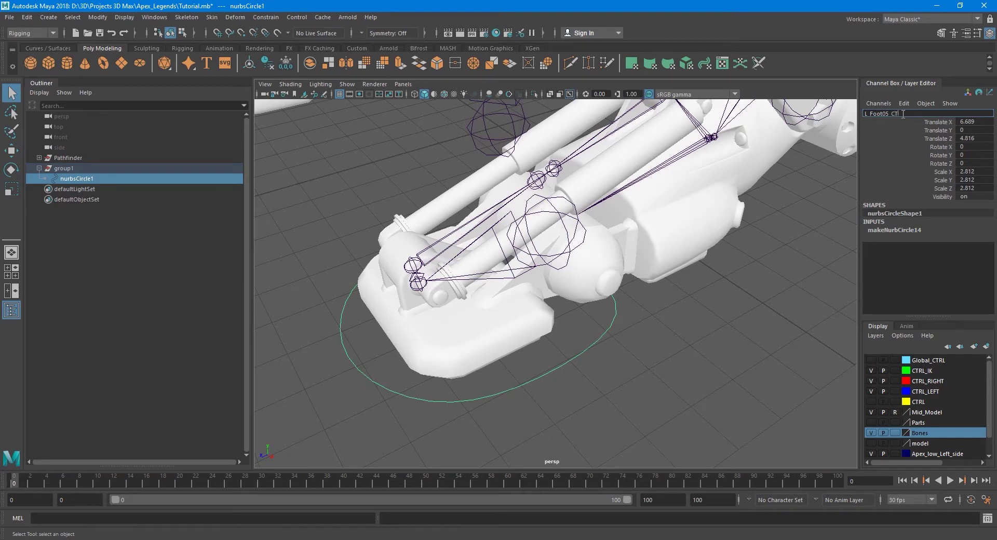
{"action": "type", "text": "CTRL"}
{"action": "key", "text": "Return"}
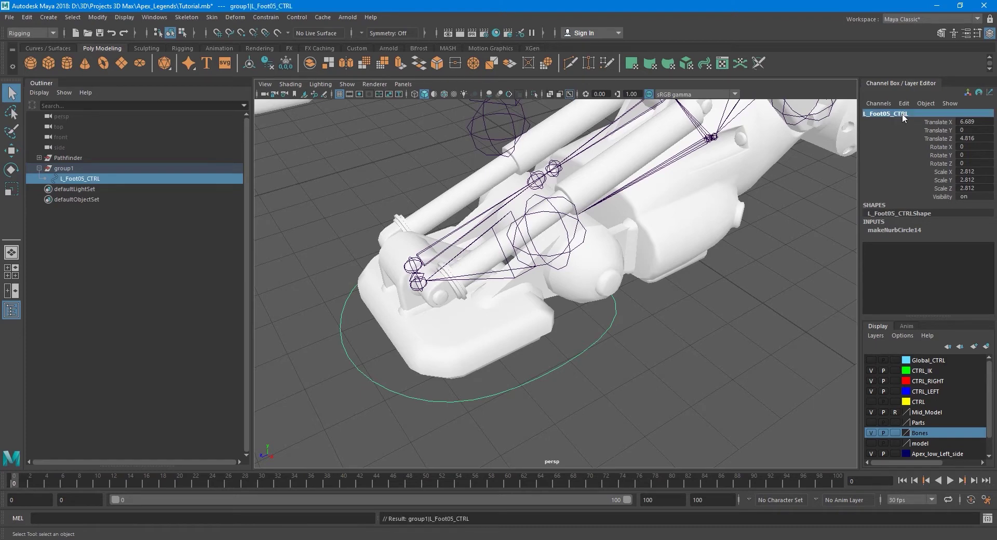
Step: Rename the control curve's parent group as L_Foot05_grp, based on the control's name
{"action": "scroll", "coordinate": [577, 282], "scroll_direction": "down", "scroll_amount": 6}
{"action": "left_click_drag", "start_coordinate": [587, 286], "coordinate": [618, 338], "text": "alt"}
{"action": "double_click", "coordinate": [918, 113]}
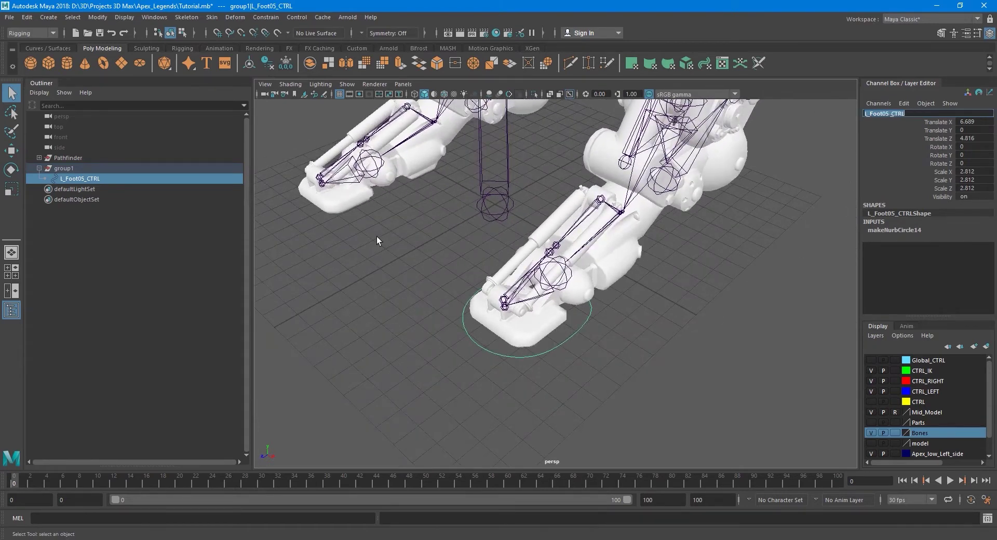
{"action": "left_click", "coordinate": [123, 168]}
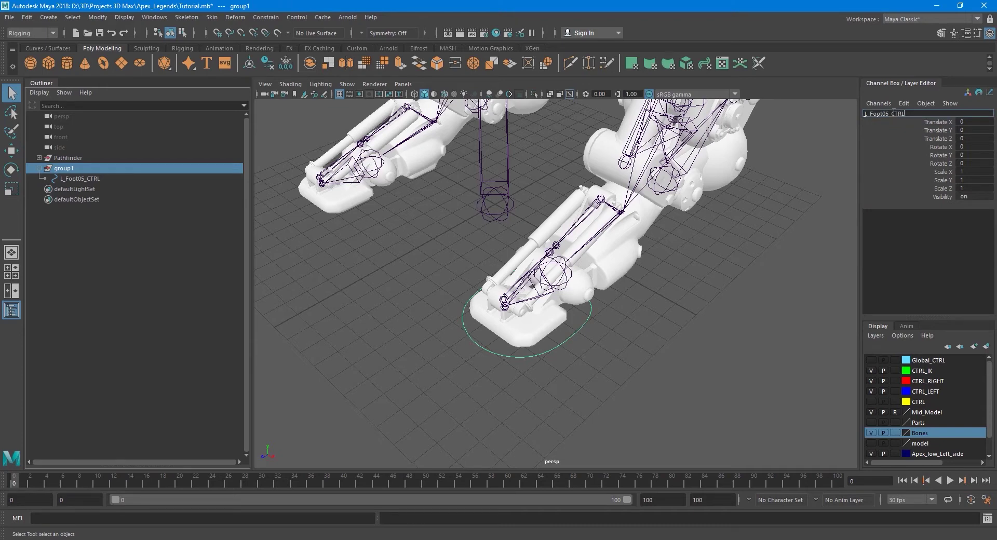
{"action": "key", "text": "BackSpace"}
{"action": "key", "text": "BackSpace"}
{"action": "key", "text": "BackSpace"}
{"action": "key", "text": "BackSpace"}
{"action": "type", "text": "grp"}
{"action": "key", "text": "Return"}
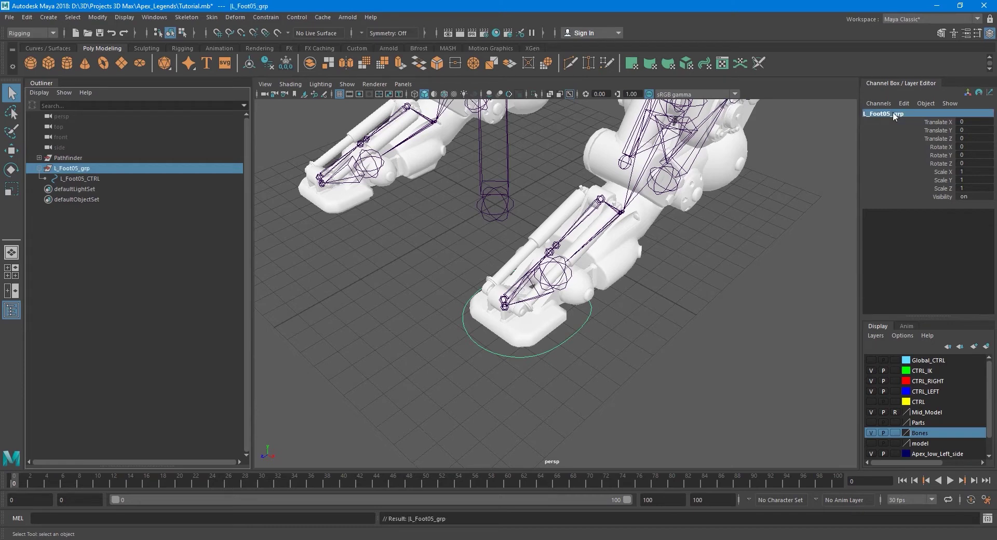
Step: Hide the Mid_Model layer and move the pivot of L_Foot05_grp onto the left toe joint
{"action": "key", "text": "w"}
{"action": "left_click_drag", "start_coordinate": [670, 310], "coordinate": [541, 279], "text": "alt"}
{"action": "scroll", "coordinate": [541, 279], "scroll_direction": "up", "scroll_amount": 5}
{"action": "middle_click_drag", "start_coordinate": [635, 308], "coordinate": [628, 334], "text": "alt"}
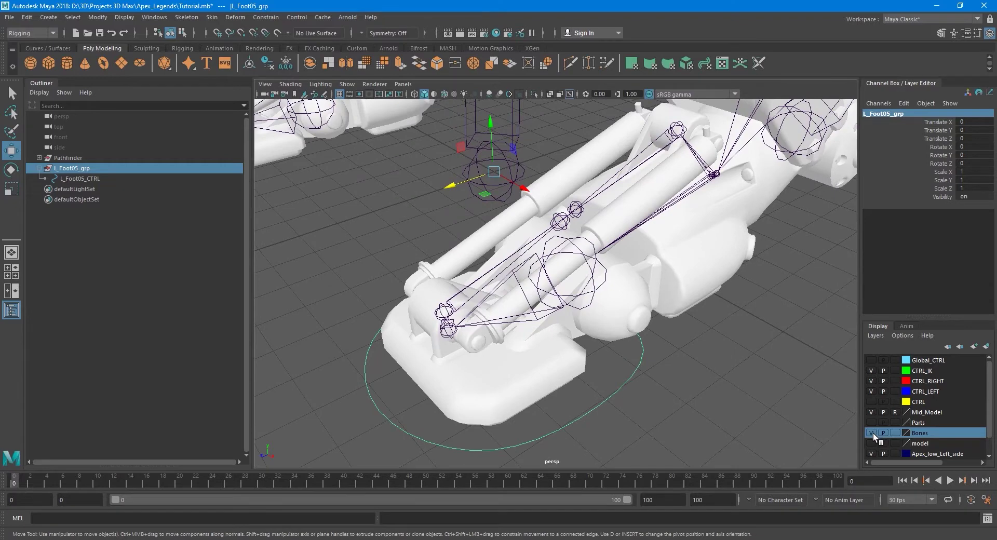
{"action": "left_click", "coordinate": [872, 412]}
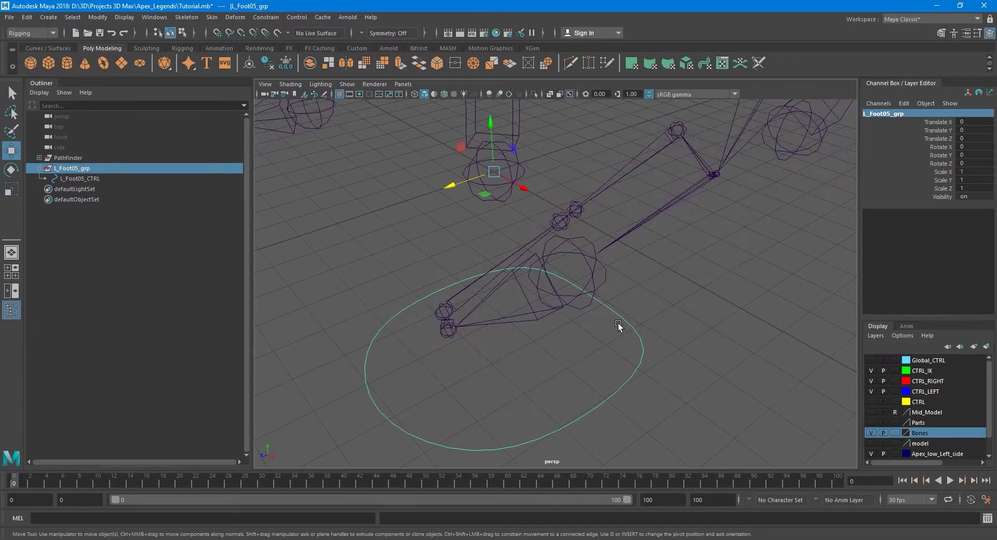
{"action": "key", "text": "d"}
{"action": "left_click_drag", "start_coordinate": [494, 170], "coordinate": [611, 299]}
{"action": "key", "text": "q"}
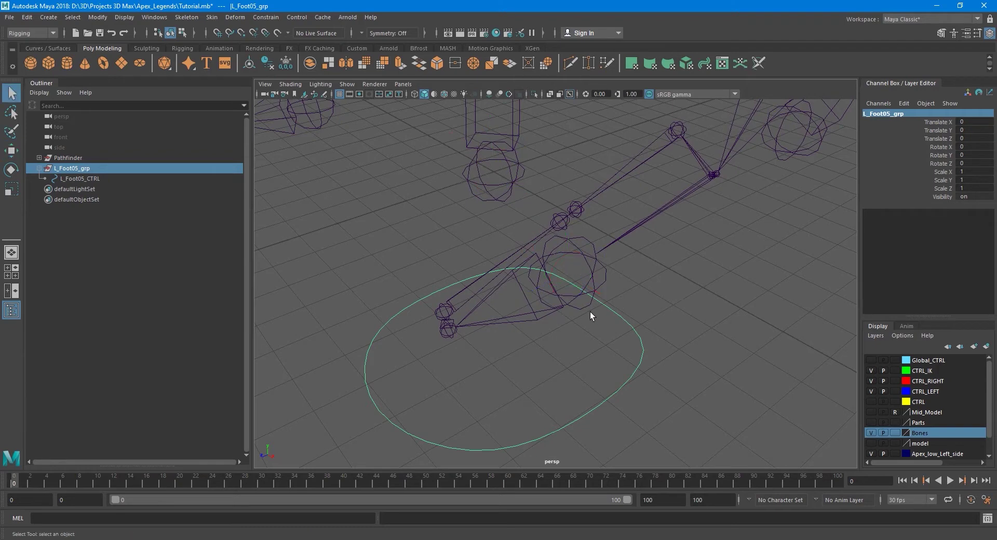
Step: Freeze the transformations of the L_Foot05_CTRL curve
{"action": "left_click", "coordinate": [78, 178]}
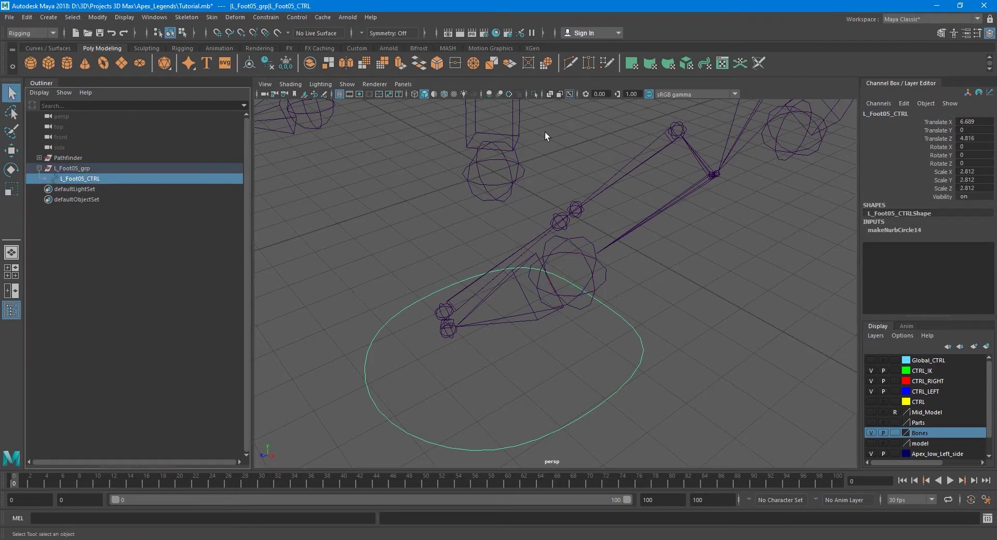
{"action": "left_click", "coordinate": [102, 18]}
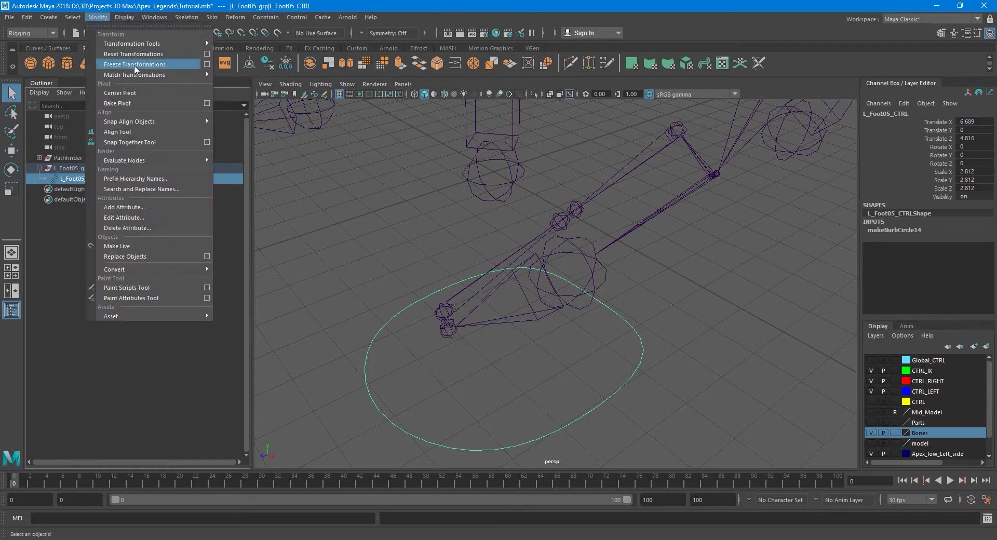
{"action": "left_click", "coordinate": [133, 64]}
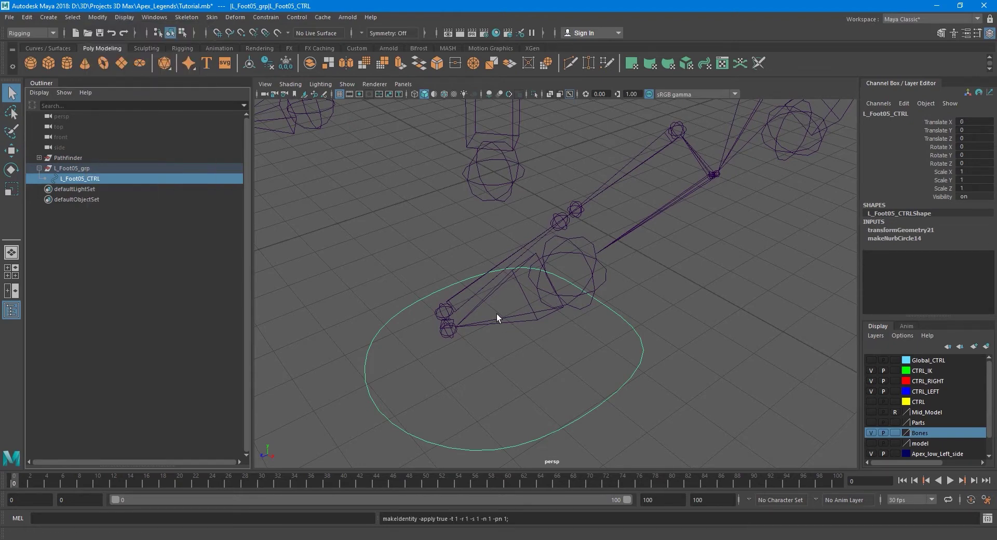
{"action": "key", "text": "5"}
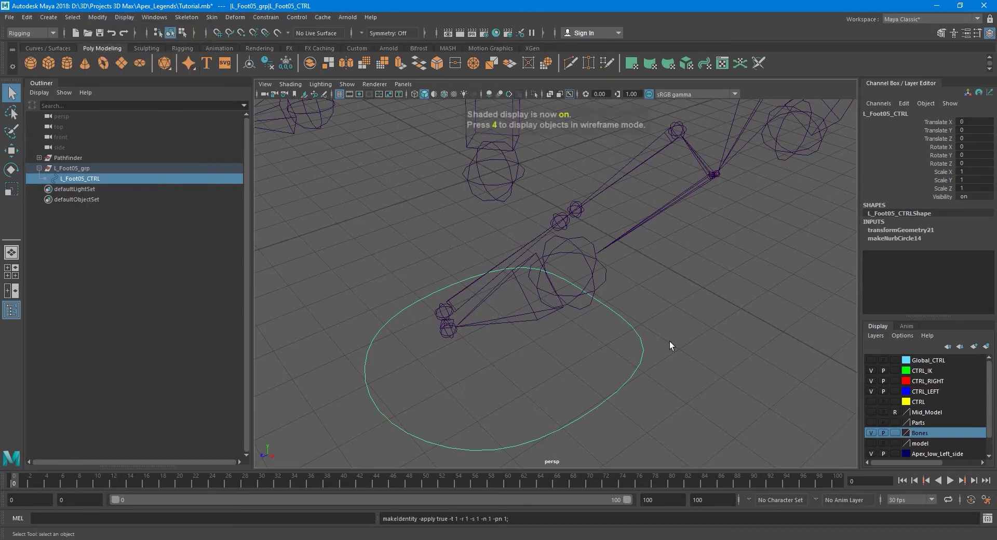
Step: Show the Mid_Model layer again and keep the Bones layer displayed over the left foot mesh
{"action": "left_click", "coordinate": [874, 410]}
{"action": "left_click", "coordinate": [873, 433]}
{"action": "scroll", "coordinate": [550, 299], "scroll_direction": "down", "scroll_amount": 3}
{"action": "scroll", "coordinate": [575, 318], "scroll_direction": "up", "scroll_amount": 2}
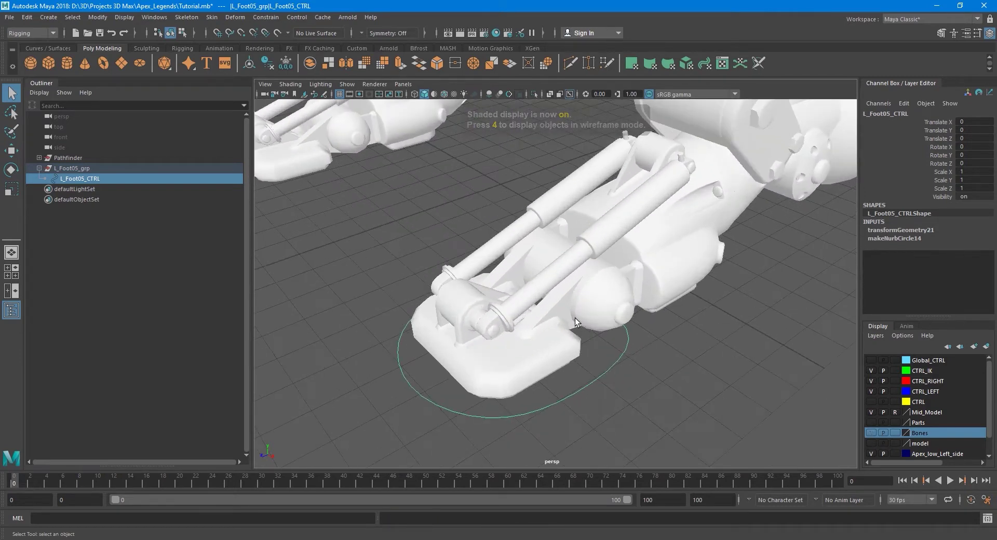
{"action": "left_click", "coordinate": [872, 433]}
{"action": "middle_click_drag", "start_coordinate": [601, 338], "coordinate": [608, 332], "text": "alt"}
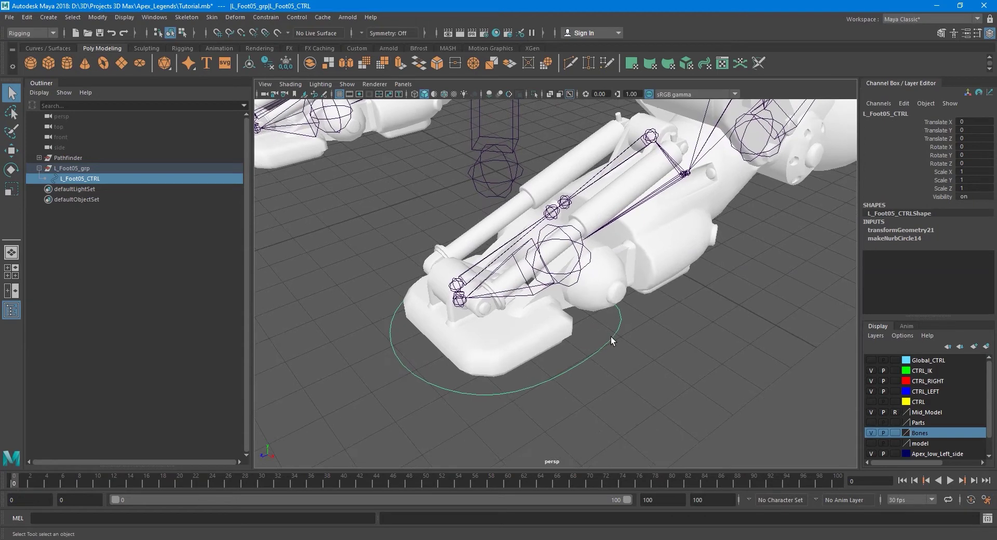
Step: Try rotating L_Foot05_CTRL to test its rotation axes, and undo the rotation
{"action": "key", "text": "e"}
{"action": "left_click_drag", "start_coordinate": [535, 237], "coordinate": [541, 225]}
{"action": "key", "text": "ctrl+z"}
{"action": "key", "text": "shift+z"}
{"action": "key", "text": "ctrl+z"}
{"action": "key", "text": "q"}
Step: Move L_Foot05_CTRL out of L_Foot05_grp to the top level of the hierarchy
{"action": "middle_click_drag", "start_coordinate": [94, 177], "coordinate": [79, 142]}
{"action": "left_click", "coordinate": [87, 179]}
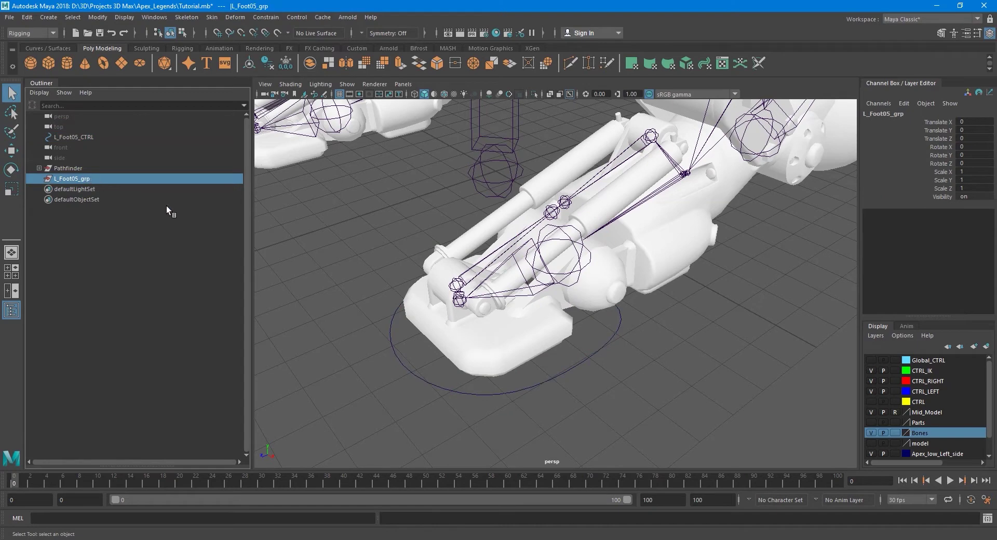
{"action": "key", "text": "f"}
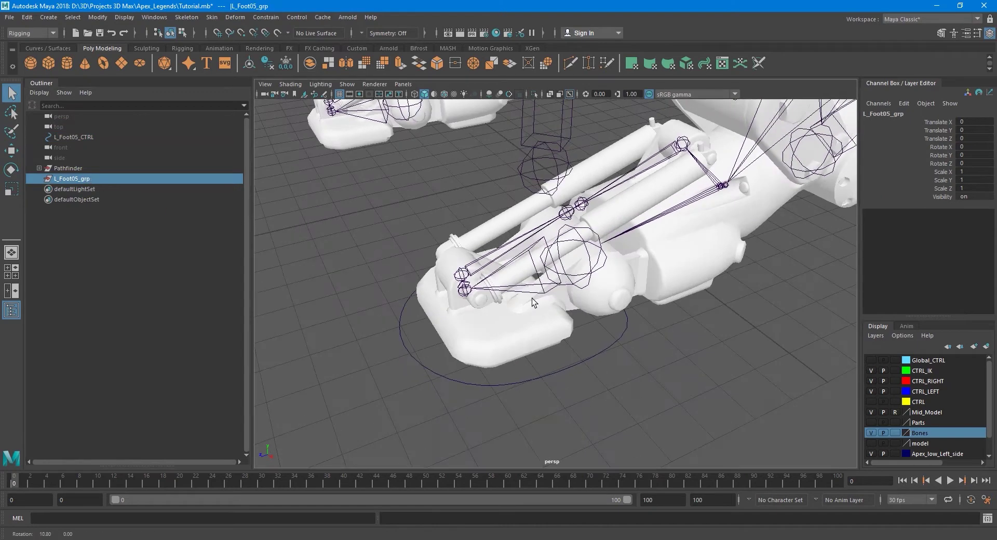
Step: Align L_Foot05_grp to joint L_Foot05_J with a parent constraint on all axes, Maintain offset off, and delete the constraint
{"action": "left_click", "coordinate": [592, 266]}
{"action": "key", "text": "f"}
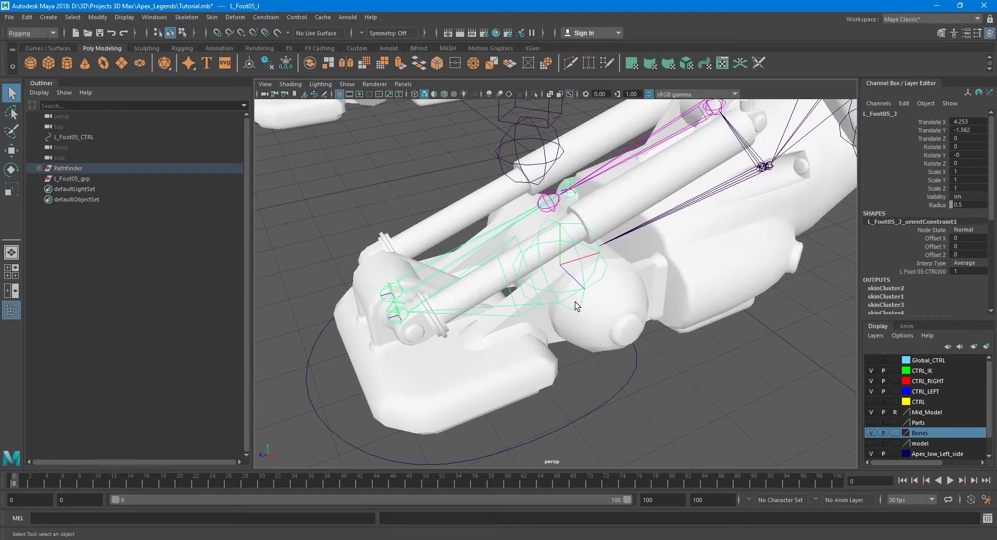
{"action": "mouse_move", "coordinate": [575, 308]}
{"action": "left_mouse_down", "text": "alt"}
{"action": "mouse_move", "coordinate": [595, 319]}
{"action": "mouse_move", "coordinate": [578, 297]}
{"action": "left_mouse_up", "text": "alt"}
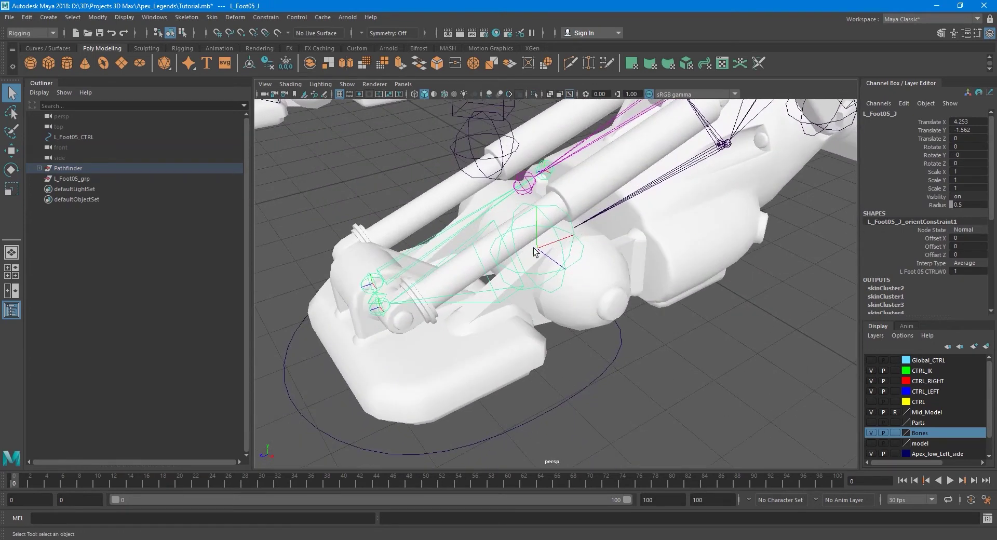
{"action": "scroll", "coordinate": [540, 205], "scroll_direction": "down", "scroll_amount": 3}
{"action": "left_click_drag", "start_coordinate": [545, 212], "coordinate": [589, 262], "text": "alt"}
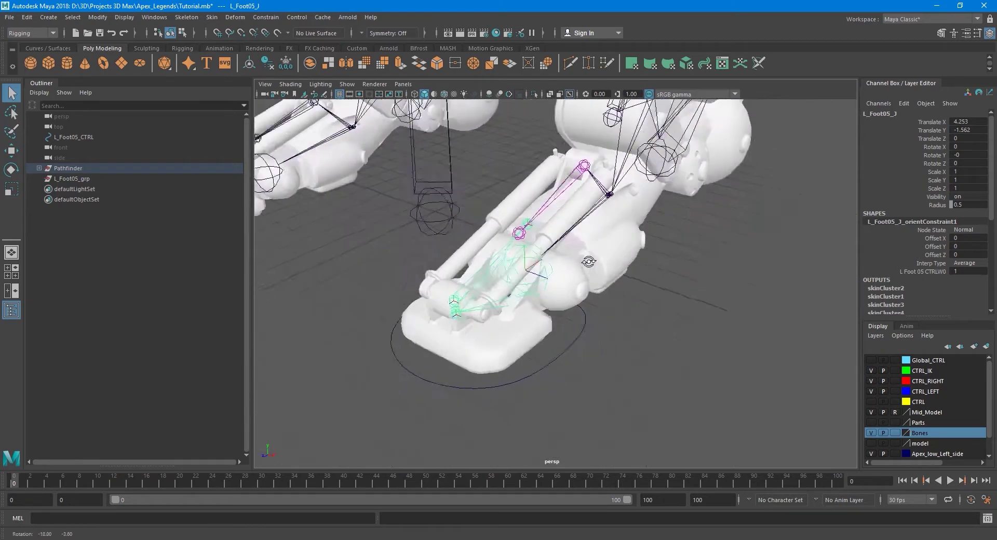
{"action": "scroll", "coordinate": [551, 270], "scroll_direction": "up", "scroll_amount": 2}
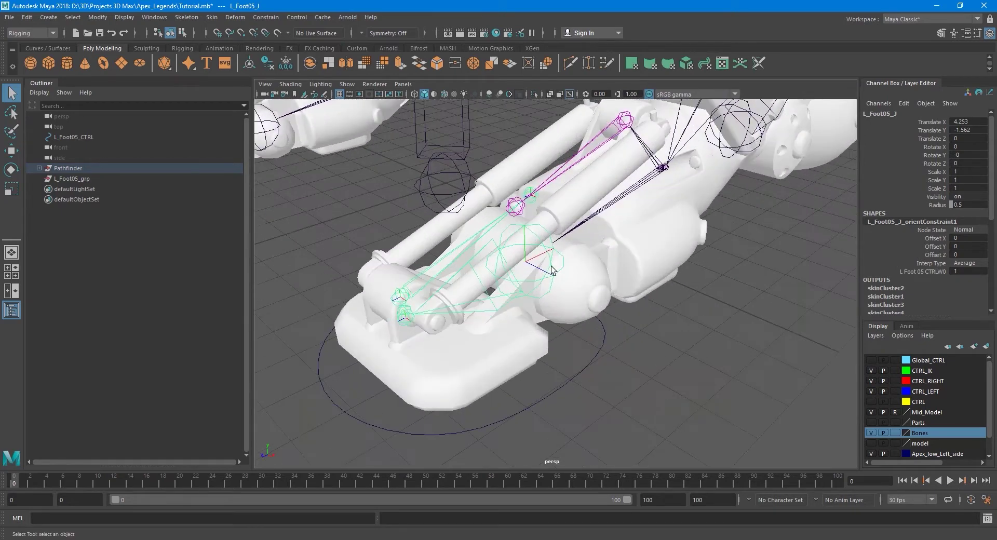
{"action": "left_click", "coordinate": [83, 179]}
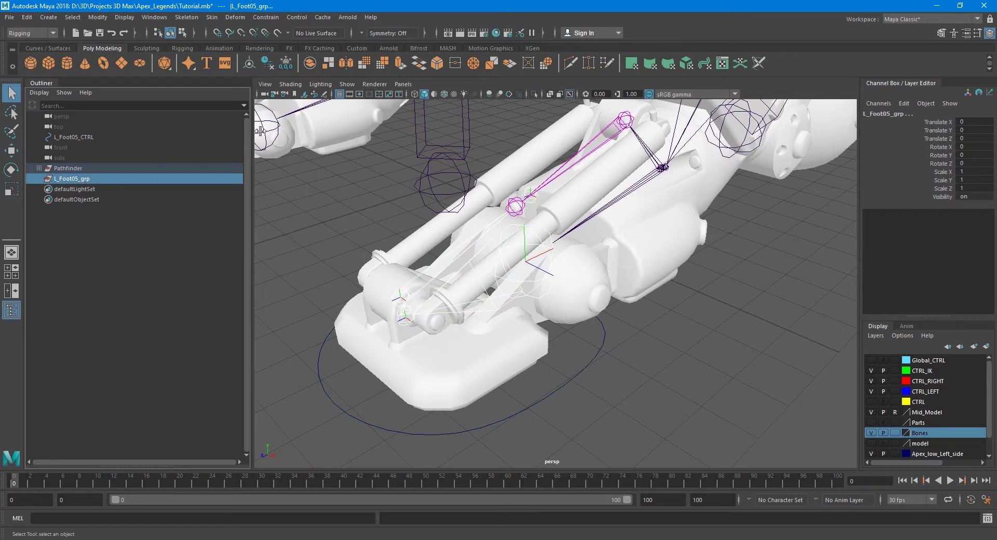
{"action": "left_click", "coordinate": [264, 17]}
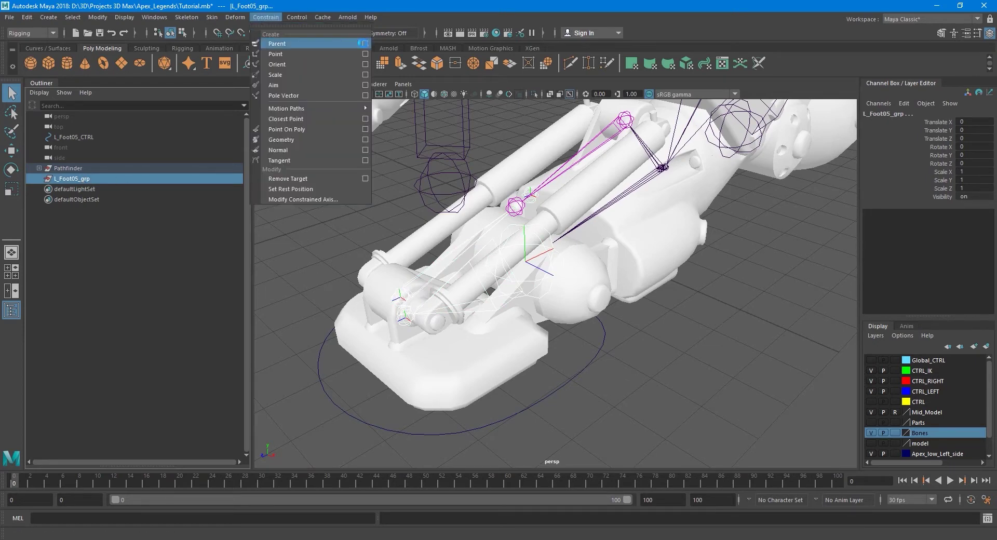
{"action": "left_click", "coordinate": [365, 43]}
{"action": "left_click", "coordinate": [807, 357]}
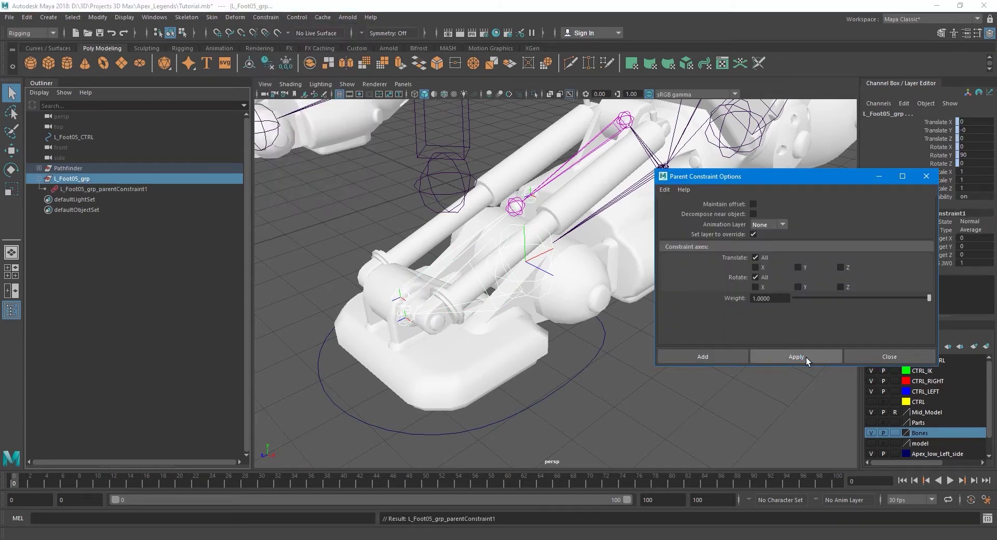
{"action": "left_click", "coordinate": [889, 357]}
{"action": "left_click", "coordinate": [82, 190]}
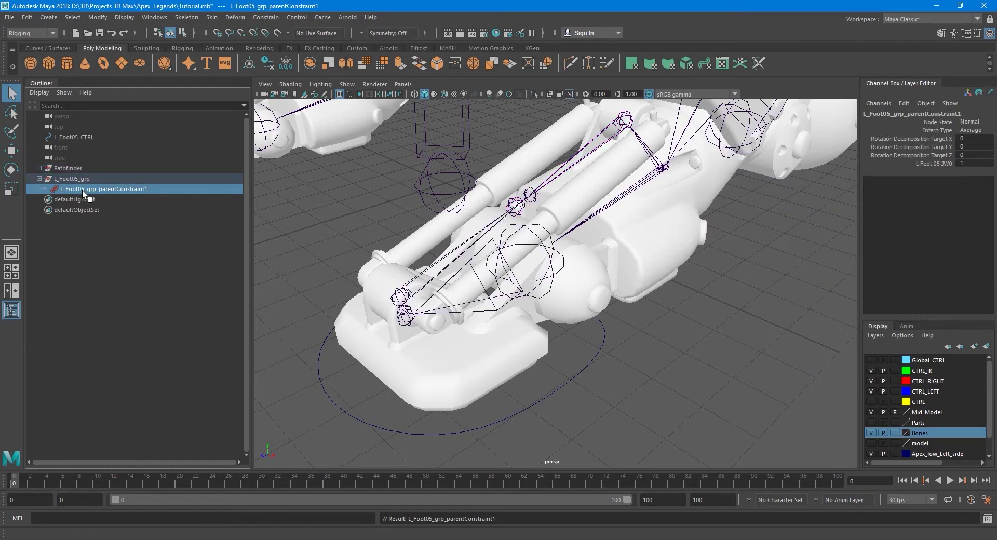
{"action": "key", "text": "Delete"}
Step: Parent L_Foot05_CTRL back under L_Foot05_grp and freeze the curve's transformations
{"action": "left_click", "coordinate": [85, 137]}
{"action": "middle_click_drag", "start_coordinate": [84, 138], "coordinate": [89, 179]}
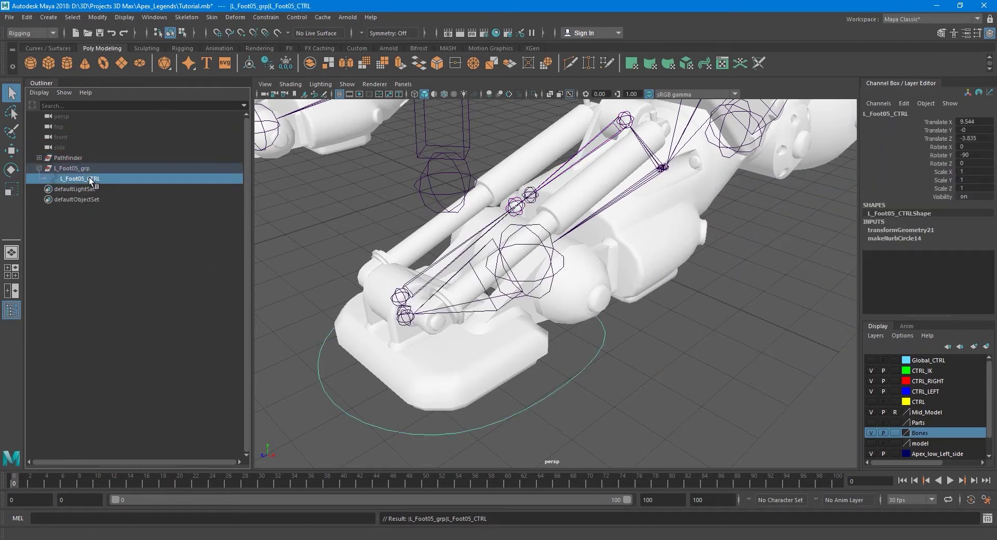
{"action": "left_click", "coordinate": [98, 17]}
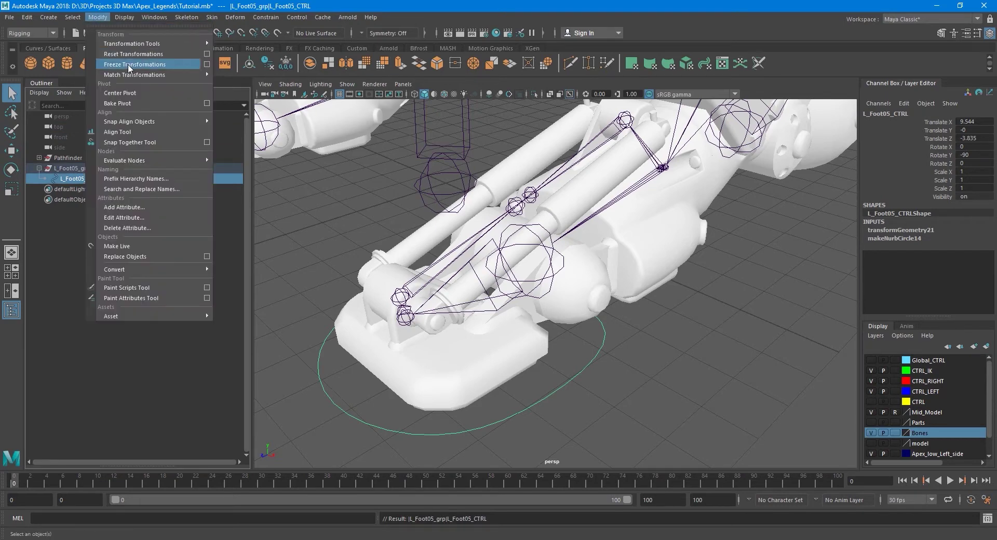
{"action": "left_click", "coordinate": [131, 64]}
Step: Try rotating L_Foot05_CTRL by -30 degrees about Z, and undo the rotation
{"action": "key", "text": "e"}
{"action": "left_click_drag", "start_coordinate": [497, 249], "coordinate": [499, 221]}
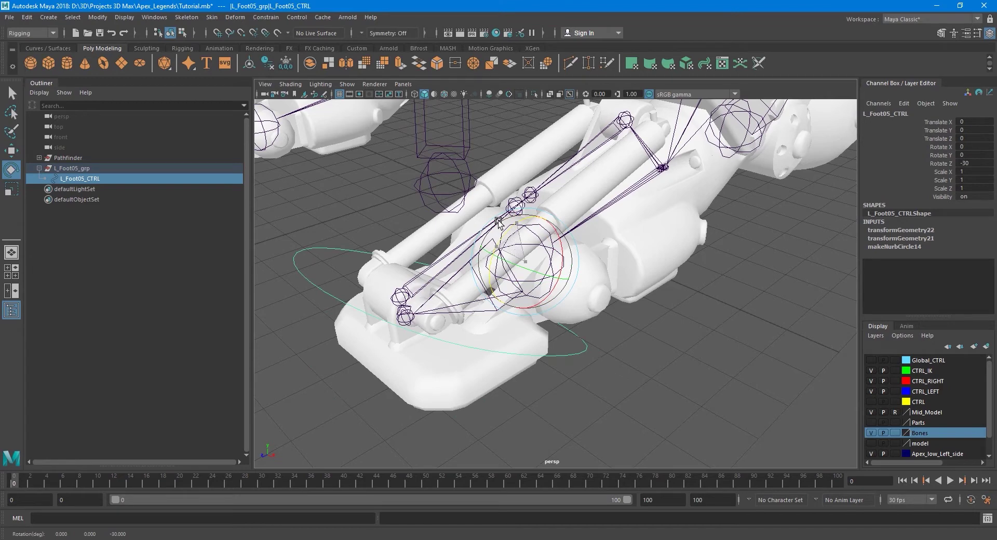
{"action": "key", "text": "ctrl+z"}
{"action": "left_click_drag", "start_coordinate": [533, 303], "coordinate": [464, 245], "text": "alt"}
{"action": "key", "text": "ctrl+z"}
{"action": "key", "text": "q"}
{"action": "left_click_drag", "start_coordinate": [519, 270], "coordinate": [580, 271], "text": "alt"}
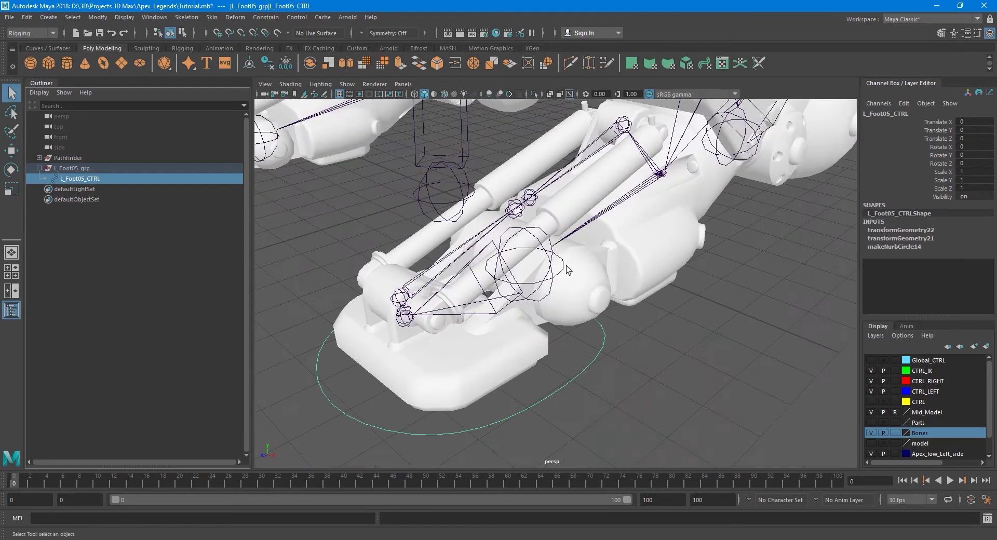
Step: Try rotating the toe joint L_Foot05_J by -40 degrees about Z, and undo the rotation
{"action": "left_click", "coordinate": [538, 260]}
{"action": "key", "text": "e"}
{"action": "left_click_drag", "start_coordinate": [503, 254], "coordinate": [505, 220]}
{"action": "key", "text": "ctrl+z"}
{"action": "key", "text": "q"}
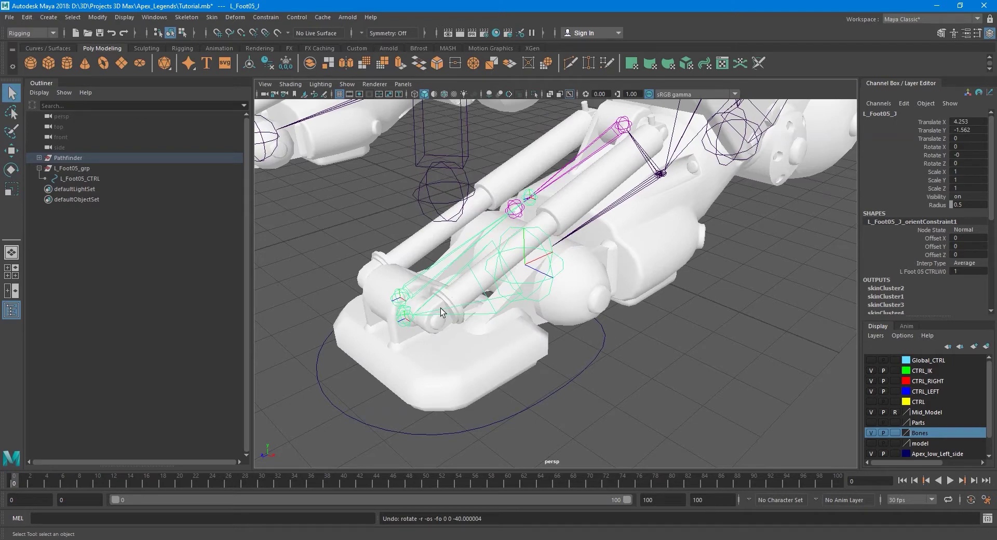
Step: Orient-constrain joint L_Foot05_J to L_Foot05_CTRL on all axes with Maintain offset off
{"action": "left_click", "coordinate": [604, 344]}
{"action": "scroll", "coordinate": [598, 341], "scroll_direction": "down", "scroll_amount": 5}
{"action": "left_click_drag", "start_coordinate": [596, 341], "coordinate": [574, 320], "text": "alt"}
{"action": "scroll", "coordinate": [563, 260], "scroll_direction": "up", "scroll_amount": 4}
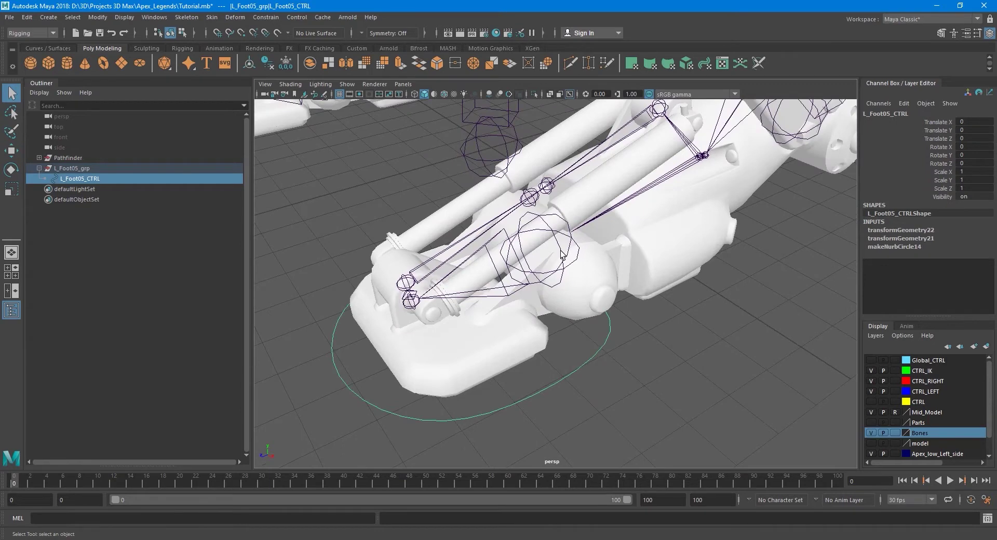
{"action": "left_click", "coordinate": [561, 255]}
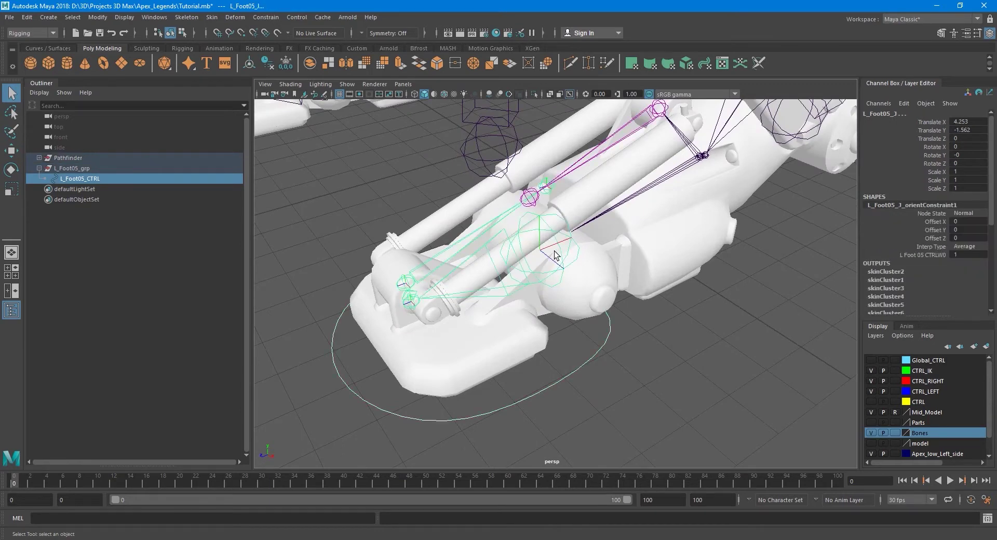
{"action": "left_click", "coordinate": [263, 18]}
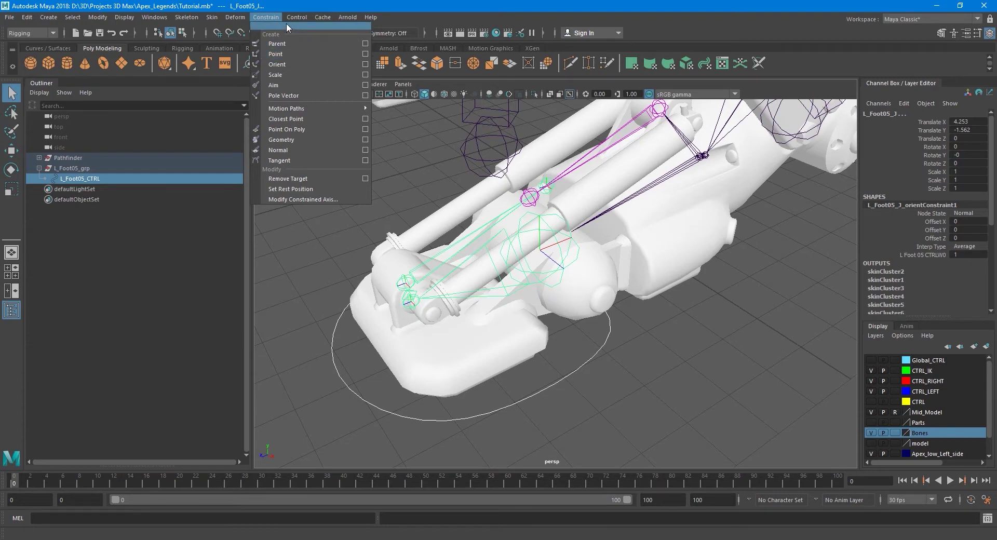
{"action": "left_click", "coordinate": [366, 64]}
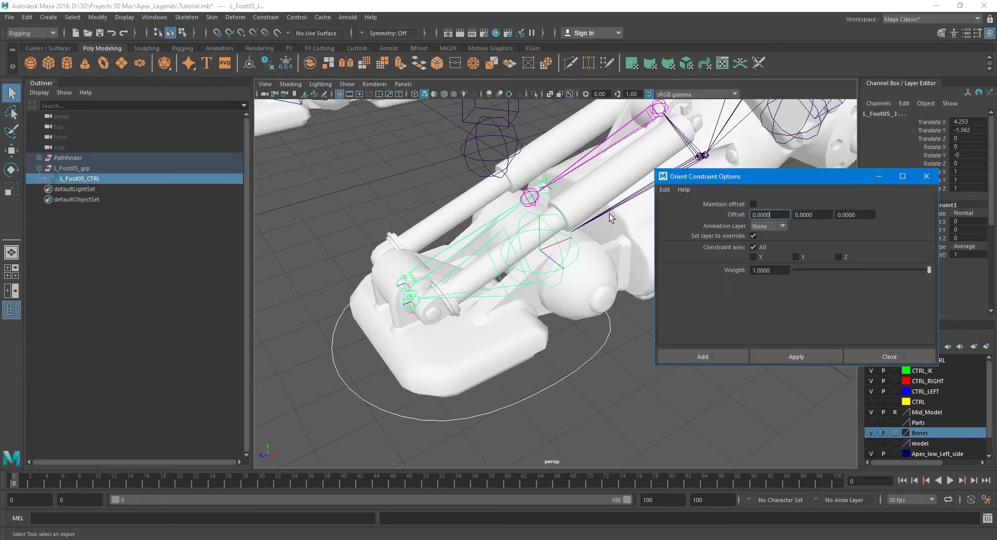
{"action": "left_click", "coordinate": [799, 357]}
{"action": "left_click", "coordinate": [882, 354]}
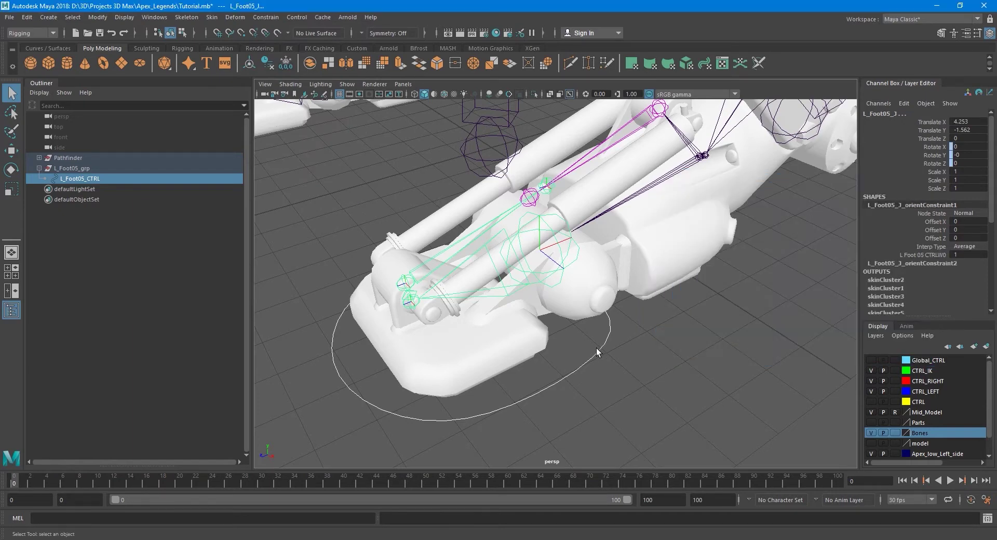
Step: Test the toe control by rotating L_Foot05_CTRL -52.5 degrees about Z, and undo the rotation
{"action": "left_click", "coordinate": [597, 348]}
{"action": "scroll", "coordinate": [595, 347], "scroll_direction": "down", "scroll_amount": 3}
{"action": "scroll", "coordinate": [548, 323], "scroll_direction": "down", "scroll_amount": 5}
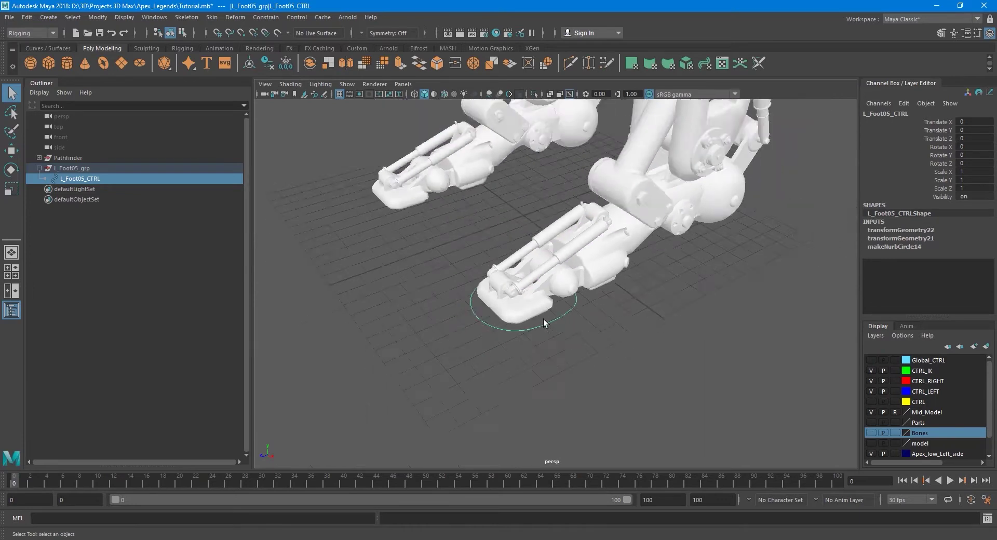
{"action": "key", "text": "e"}
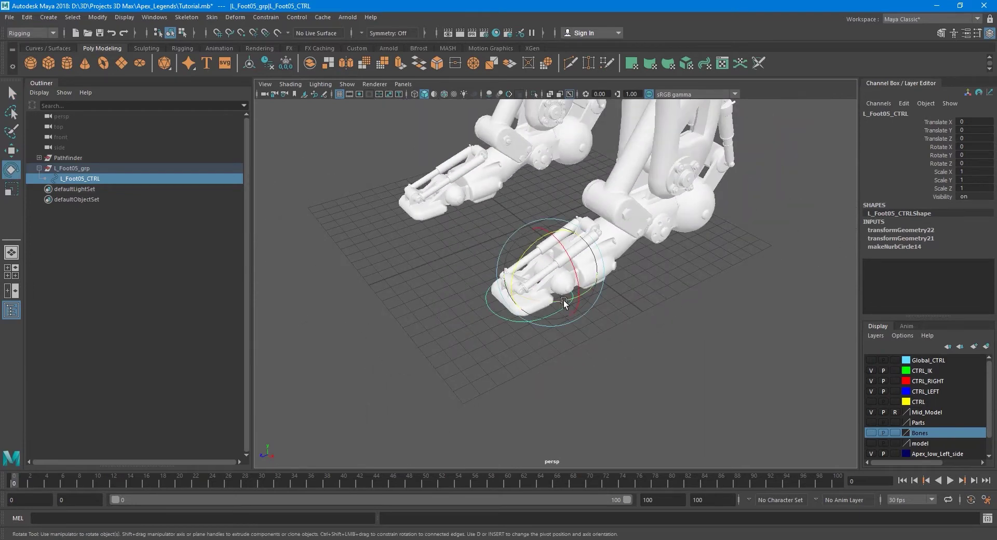
{"action": "left_click_drag", "start_coordinate": [525, 251], "coordinate": [556, 228]}
{"action": "key", "text": "ctrl+z"}
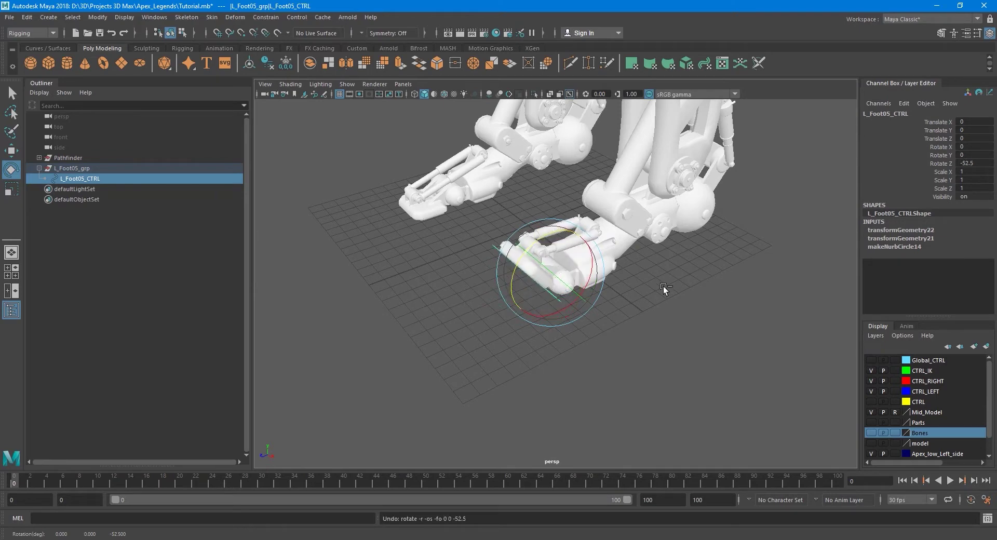
{"action": "key", "text": "q"}
Step: Show the Bones layer and duplicate L_Foot05_grp together with its control curve, expanding the copy in the hierarchy
{"action": "middle_click_drag", "start_coordinate": [659, 286], "coordinate": [544, 347], "text": "alt"}
{"action": "scroll", "coordinate": [578, 317], "scroll_direction": "up", "scroll_amount": 4}
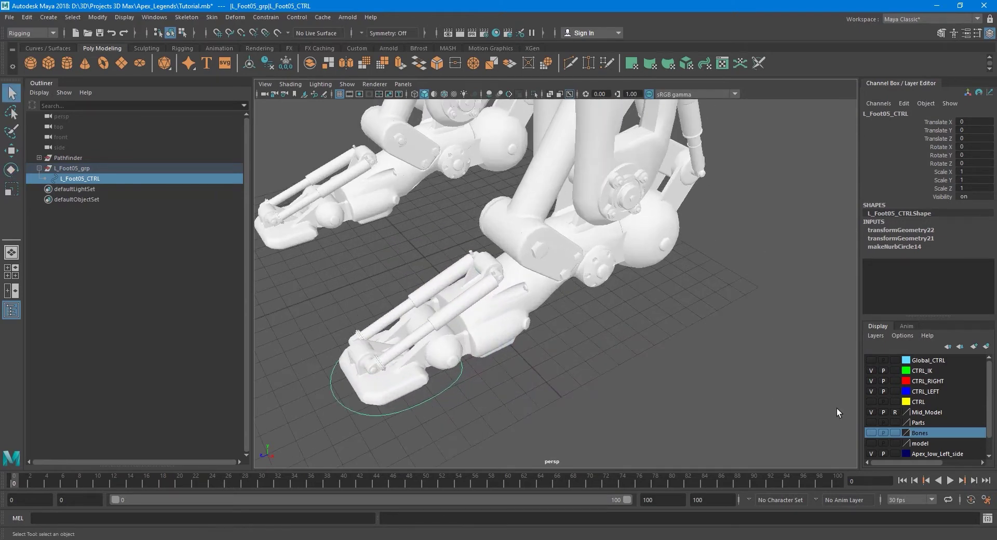
{"action": "left_click", "coordinate": [871, 433]}
{"action": "scroll", "coordinate": [478, 351], "scroll_direction": "down", "scroll_amount": 3}
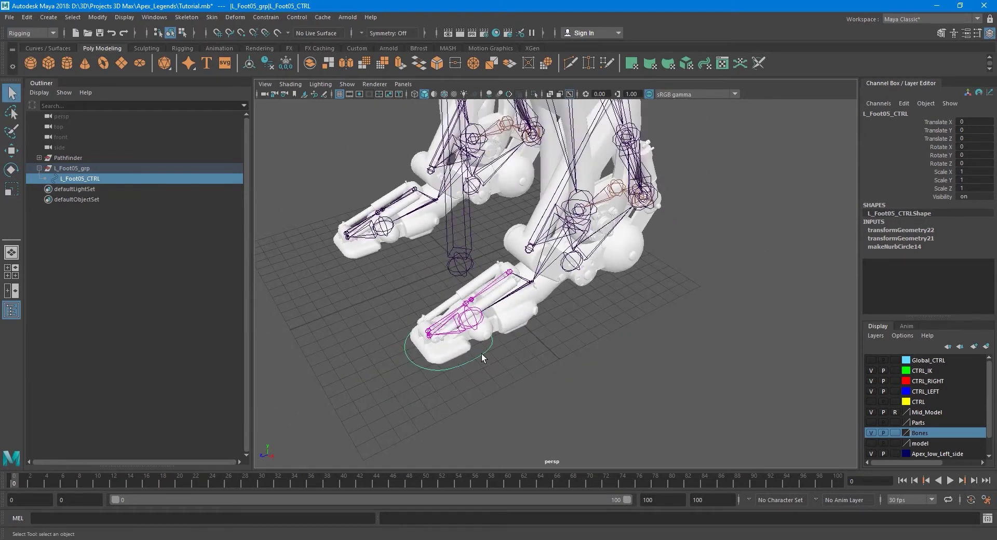
{"action": "left_click", "coordinate": [74, 169]}
{"action": "key", "text": "ctrl+d"}
{"action": "left_click", "coordinate": [39, 190]}
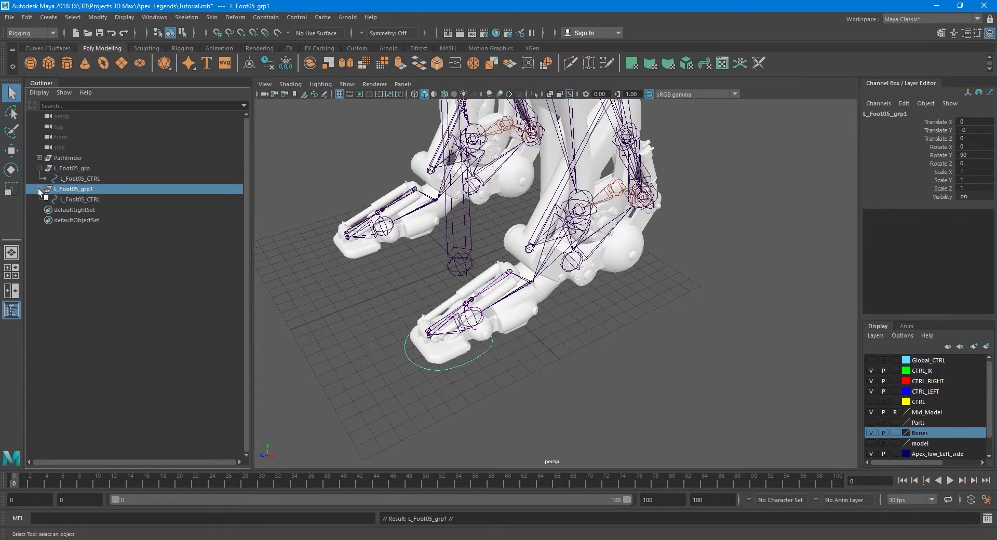
Step: Try moving the duplicated L_Foot05_CTRL curve on its own, and undo the move
{"action": "left_click", "coordinate": [82, 199]}
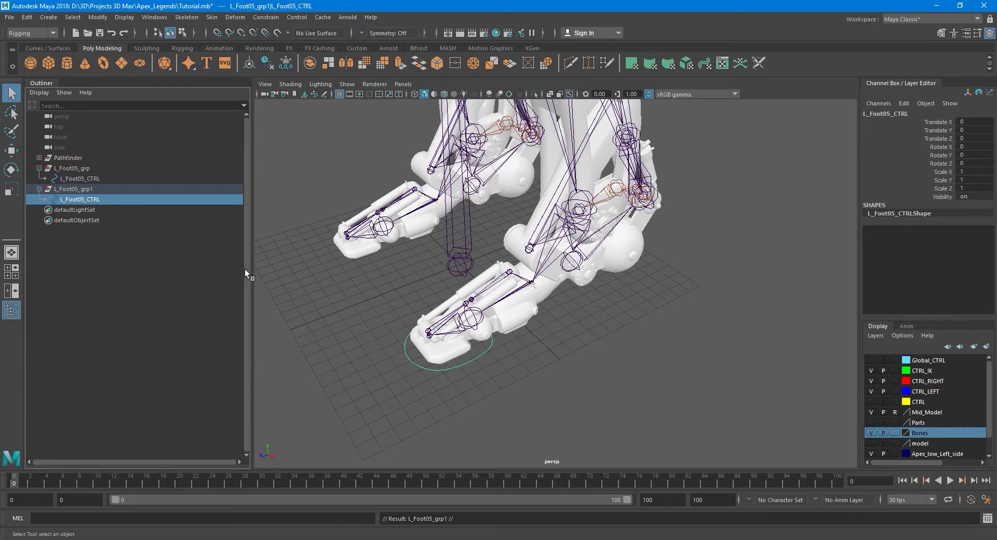
{"action": "key", "text": "w"}
{"action": "left_click_drag", "start_coordinate": [503, 301], "coordinate": [444, 303]}
{"action": "key", "text": "ctrl+z"}
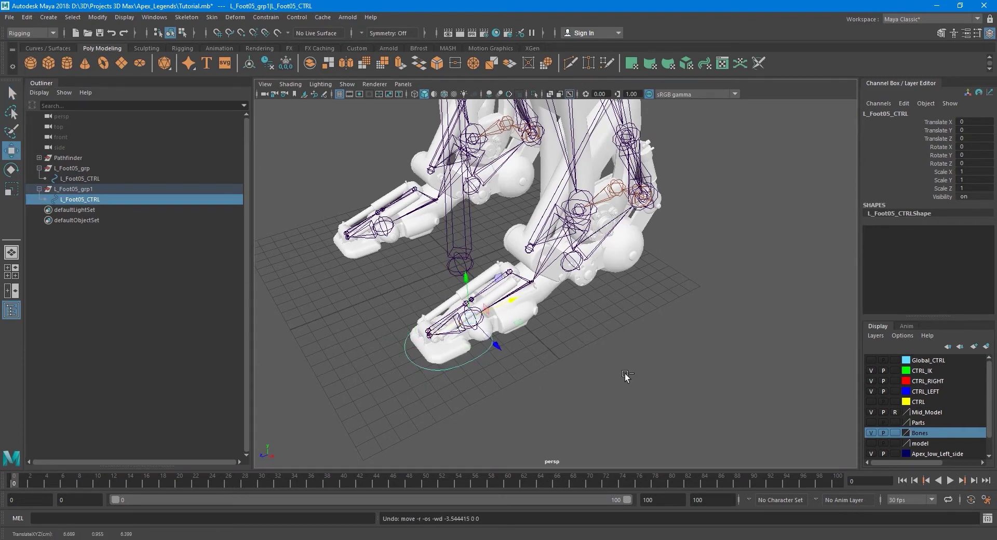
{"action": "key", "text": "q"}
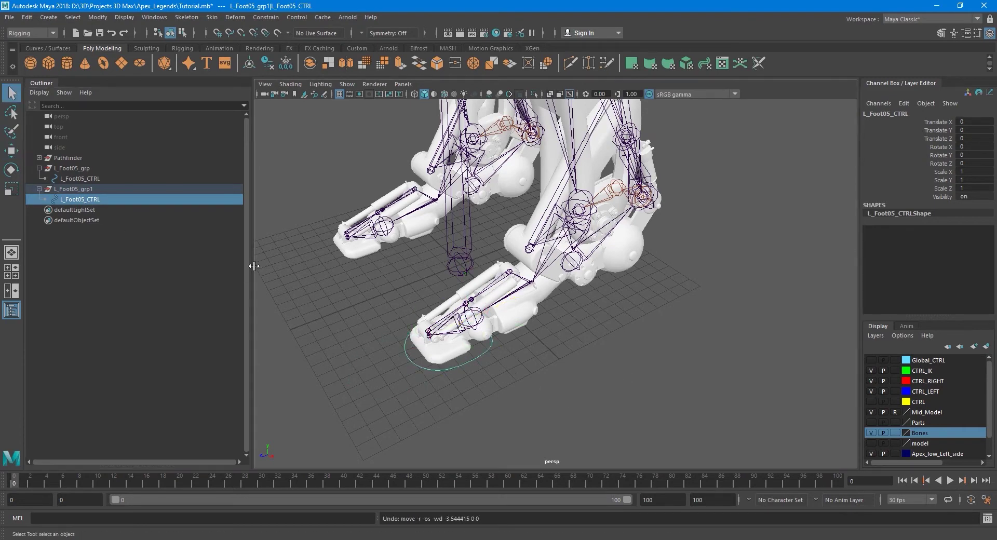
Step: Move the duplicated group L_Foot05_grp1 back from the toe to the ankle, to about -8.664 in Translate Z
{"action": "left_click", "coordinate": [77, 189]}
{"action": "right_click_drag", "start_coordinate": [469, 374], "coordinate": [522, 370], "text": "alt"}
{"action": "key", "text": "e"}
{"action": "left_click_drag", "start_coordinate": [557, 367], "coordinate": [633, 294], "text": "alt"}
{"action": "key", "text": "ctrl+z"}
{"action": "middle_click_drag", "start_coordinate": [567, 341], "coordinate": [616, 328], "text": "alt"}
{"action": "left_click_drag", "start_coordinate": [618, 331], "coordinate": [626, 342], "text": "alt"}
{"action": "key", "text": "w"}
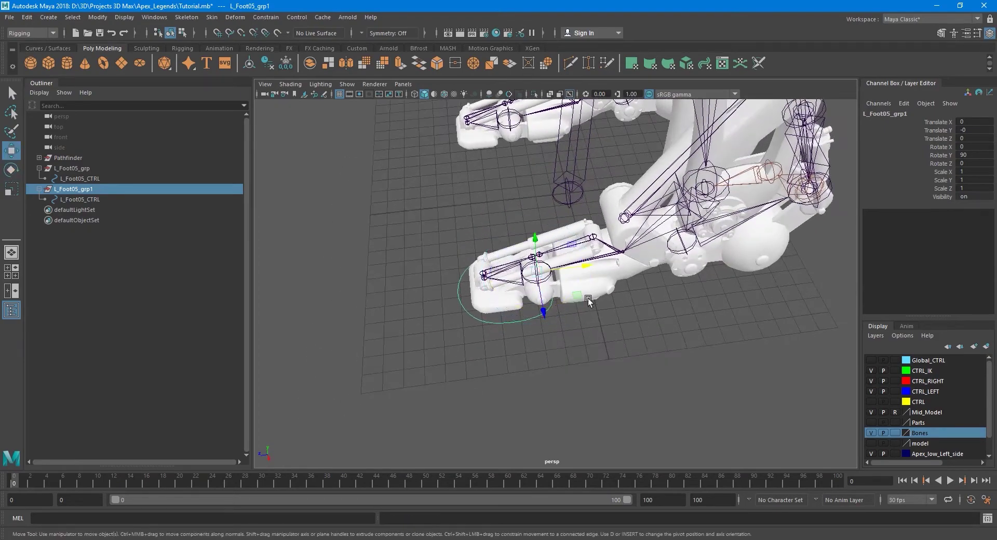
{"action": "left_click_drag", "start_coordinate": [578, 272], "coordinate": [618, 323]}
{"action": "scroll", "coordinate": [618, 323], "scroll_direction": "up", "scroll_amount": 8}
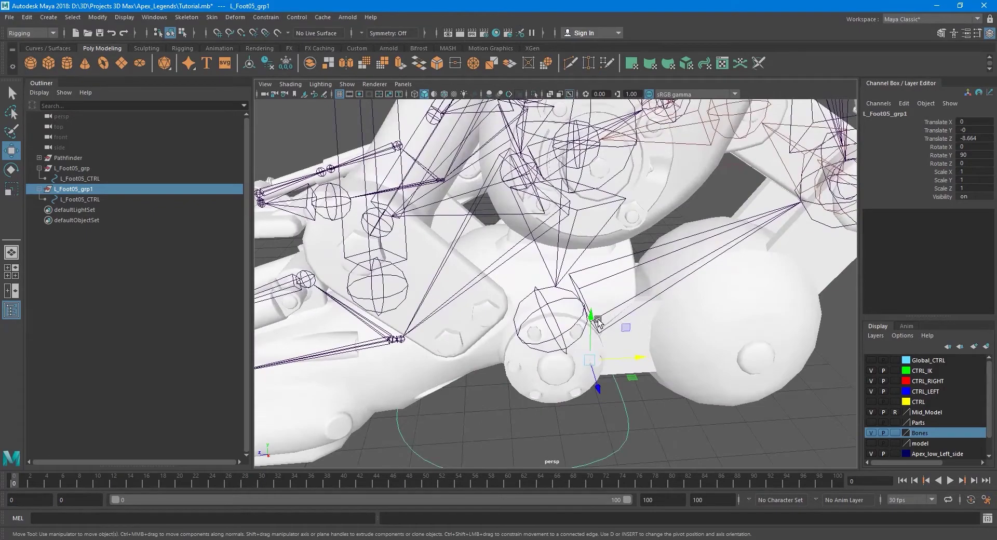
{"action": "scroll", "coordinate": [497, 326], "scroll_direction": "down", "scroll_amount": 6}
{"action": "left_click_drag", "start_coordinate": [583, 348], "coordinate": [634, 354], "text": "alt"}
{"action": "middle_click_drag", "start_coordinate": [634, 354], "coordinate": [555, 363], "text": "alt"}
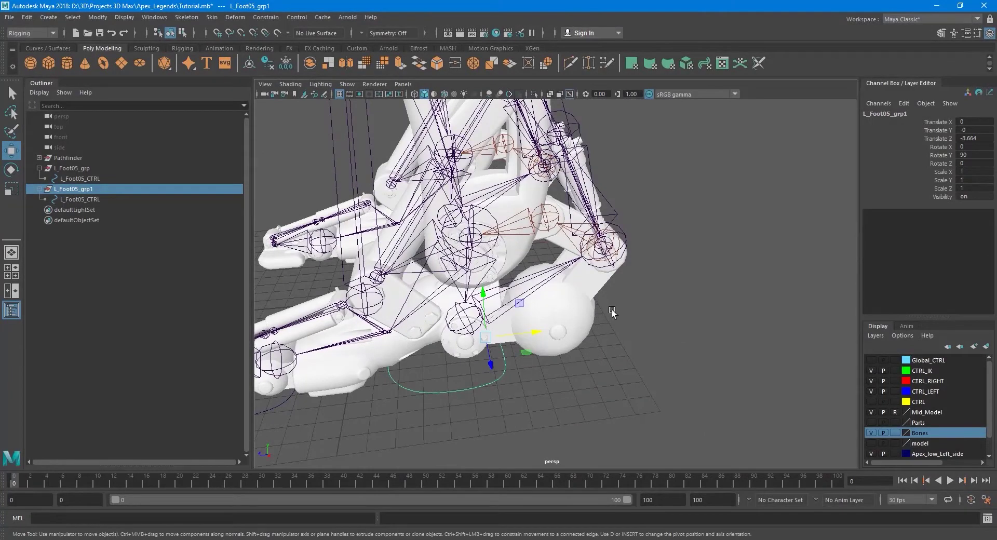
Step: Place the pivot of L_Foot05_grp1 at the centre of the ankle joint, hiding the Mid_Model layer only while positioning it
{"action": "left_click", "coordinate": [872, 413]}
{"action": "scroll", "coordinate": [503, 351], "scroll_direction": "up", "scroll_amount": 4}
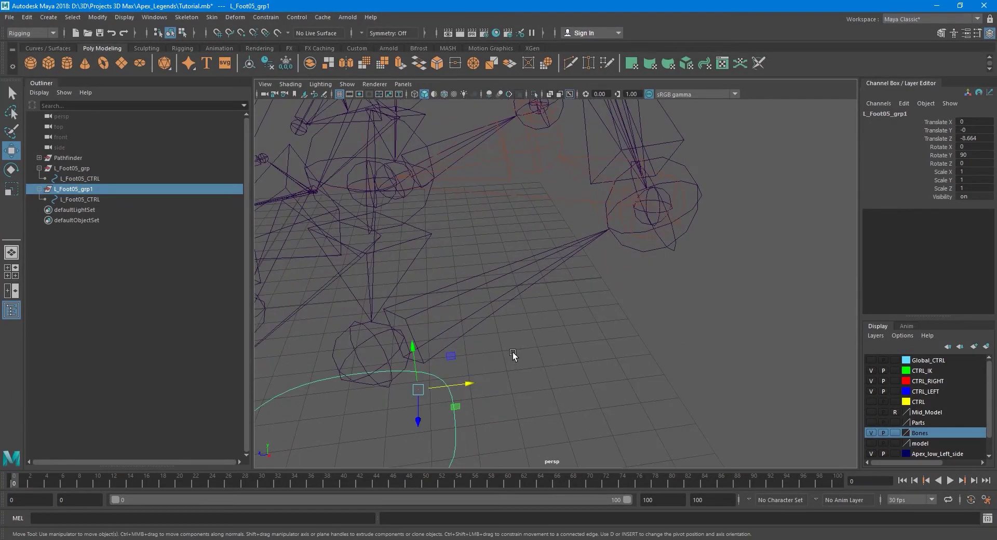
{"action": "key", "text": "d"}
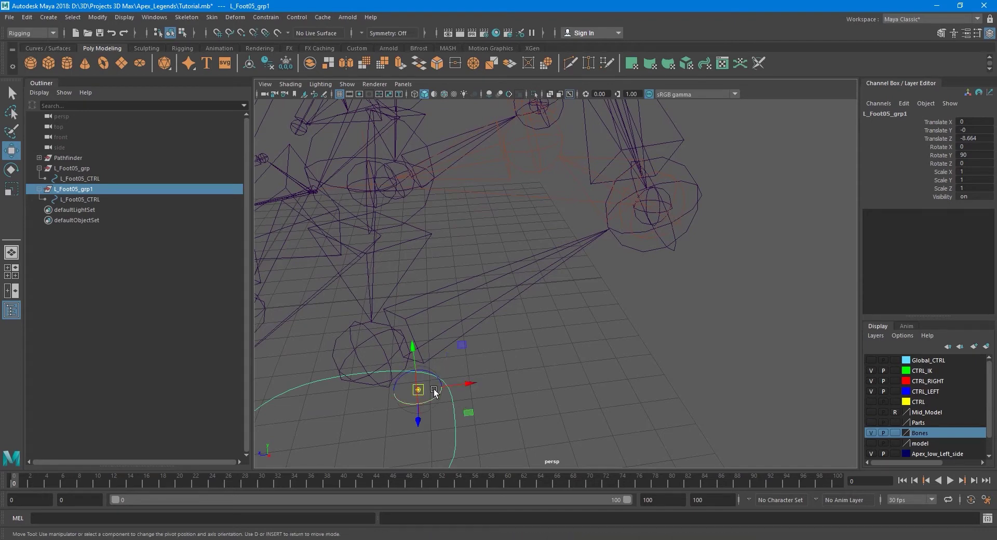
{"action": "left_click_drag", "start_coordinate": [423, 389], "coordinate": [373, 353]}
{"action": "middle_click_drag", "start_coordinate": [457, 390], "coordinate": [503, 350], "text": "alt"}
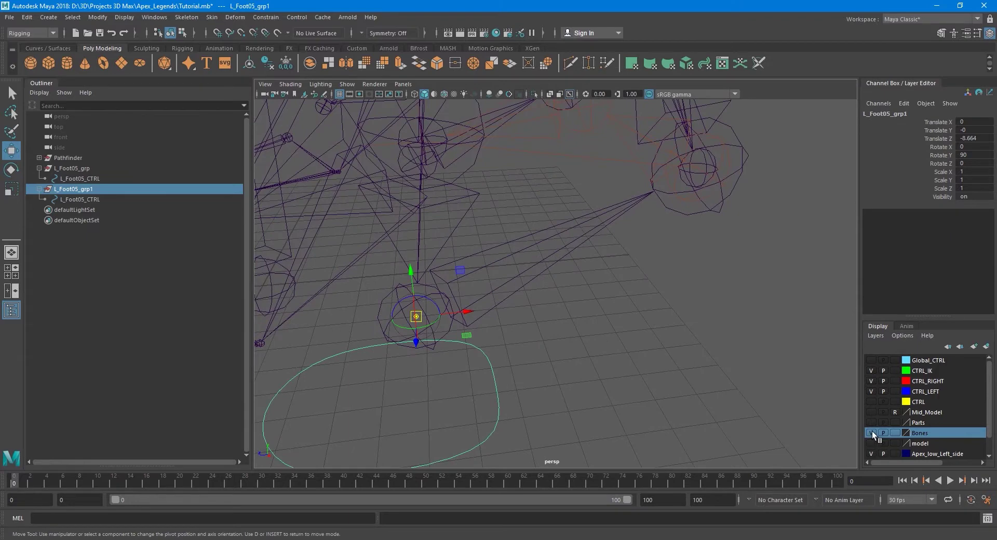
{"action": "left_click", "coordinate": [872, 412]}
{"action": "scroll", "coordinate": [558, 331], "scroll_direction": "down", "scroll_amount": 4}
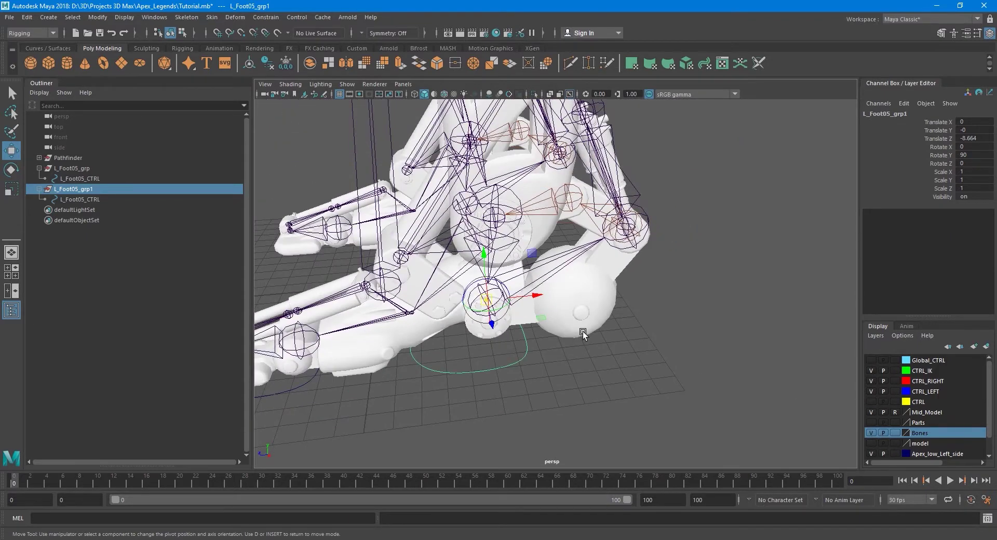
Step: Try rotating L_Foot05_grp1 by about 192.5 degrees around Y, and undo the rotation
{"action": "scroll", "coordinate": [491, 322], "scroll_direction": "up", "scroll_amount": 3}
{"action": "key", "text": "e"}
{"action": "left_click_drag", "start_coordinate": [473, 325], "coordinate": [618, 319]}
{"action": "key", "text": "ctrl+z"}
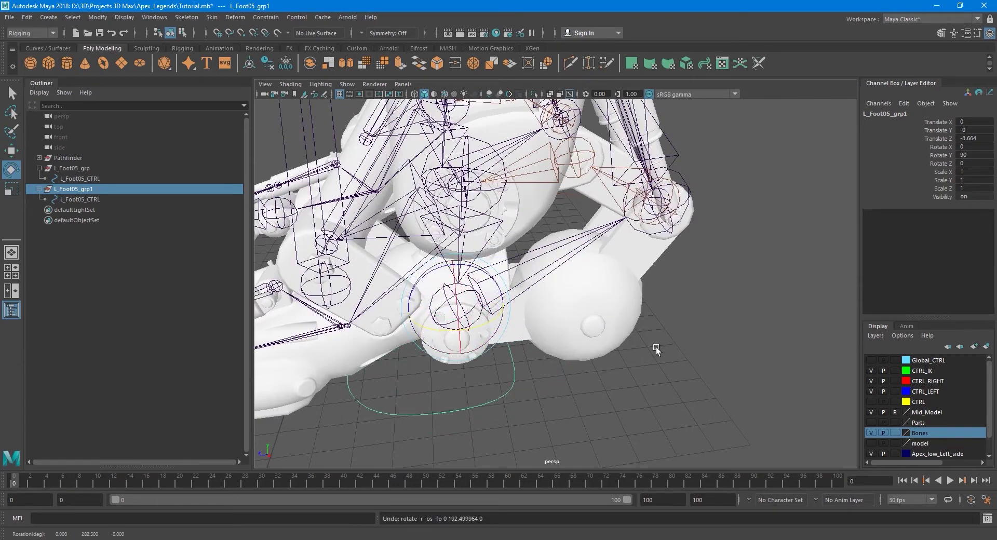
Step: Freeze the transformations of L_Foot05_grp1 and rotate the group to 180 degrees about Y
{"action": "left_click_drag", "start_coordinate": [650, 357], "coordinate": [509, 366], "text": "alt"}
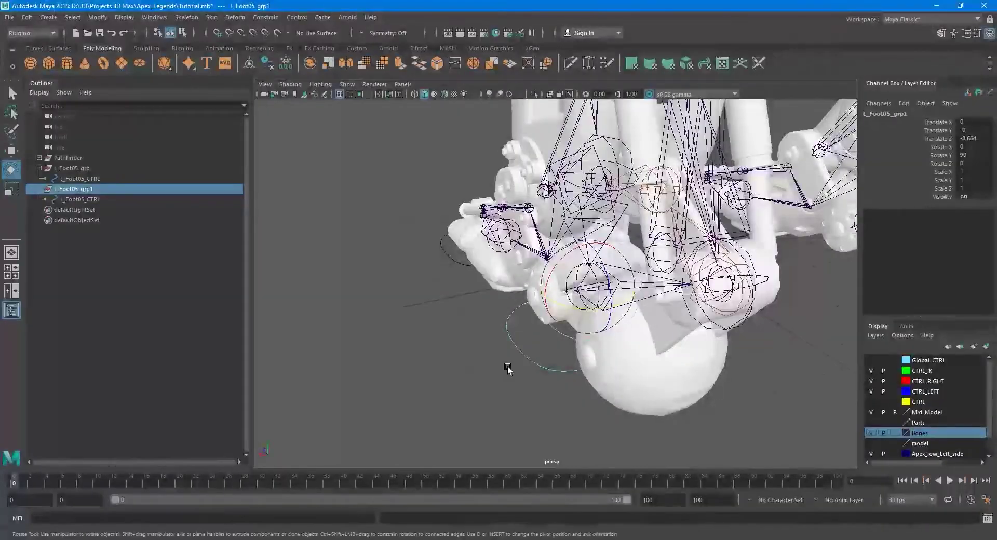
{"action": "key", "text": "q"}
{"action": "left_click", "coordinate": [339, 94]}
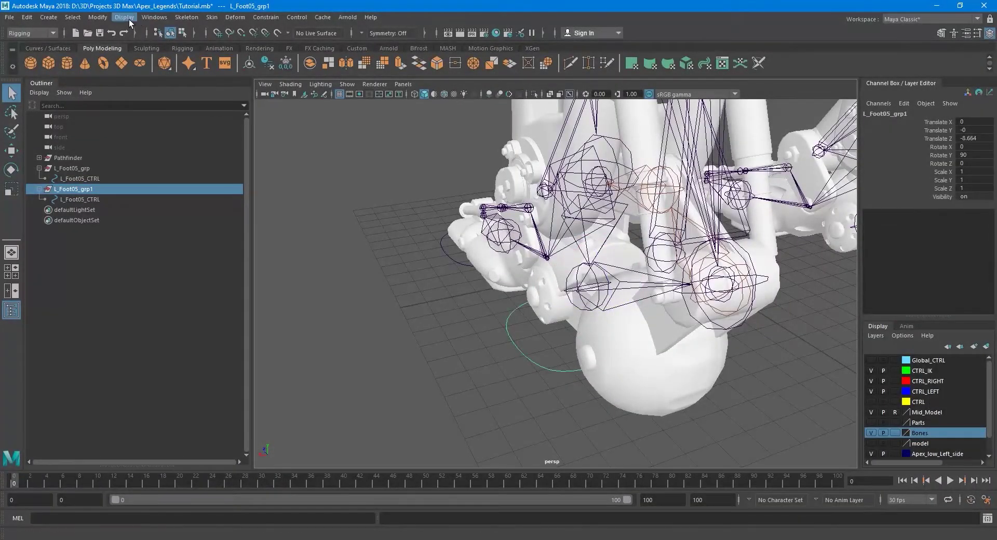
{"action": "left_click", "coordinate": [104, 19]}
{"action": "left_click", "coordinate": [131, 65]}
{"action": "key", "text": "e"}
{"action": "left_click_drag", "start_coordinate": [581, 314], "coordinate": [546, 332]}
{"action": "key", "text": "q"}
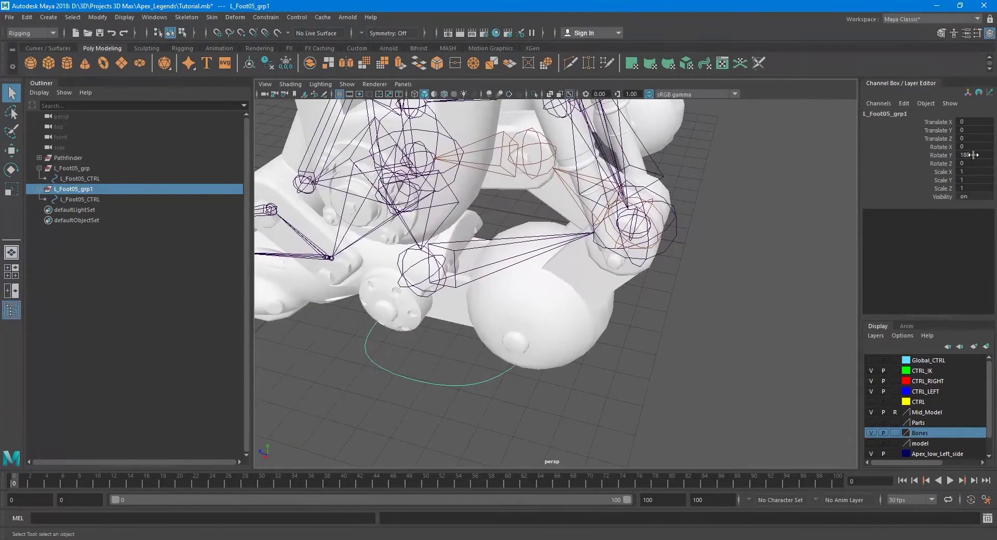
{"action": "left_click_drag", "start_coordinate": [502, 312], "coordinate": [604, 348], "text": "alt"}
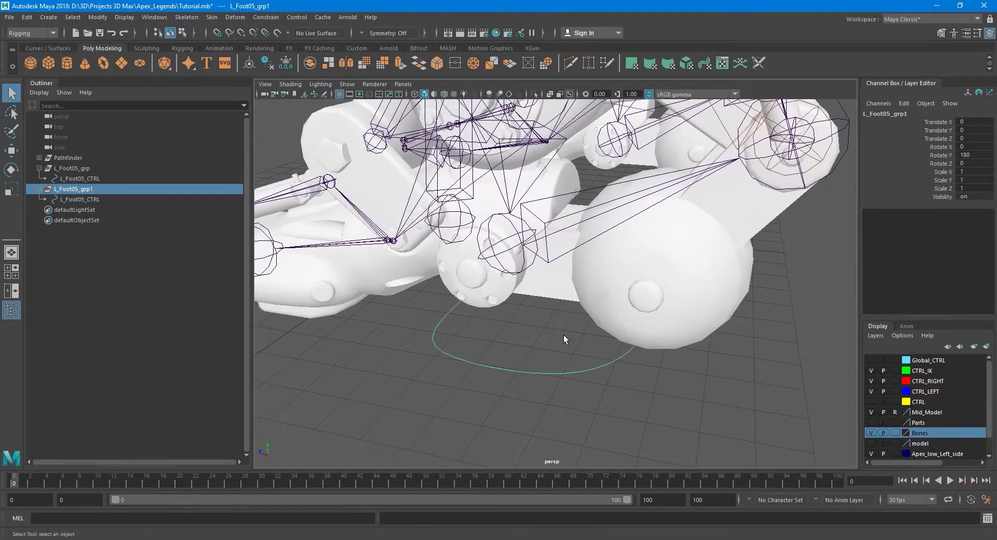
Step: Move the rear control vertices of the duplicated L_Foot05_CTRL curve back beyond the heel ball, working in wireframe display
{"action": "scroll", "coordinate": [560, 335], "scroll_direction": "down", "scroll_amount": 5}
{"action": "key", "text": "Down"}
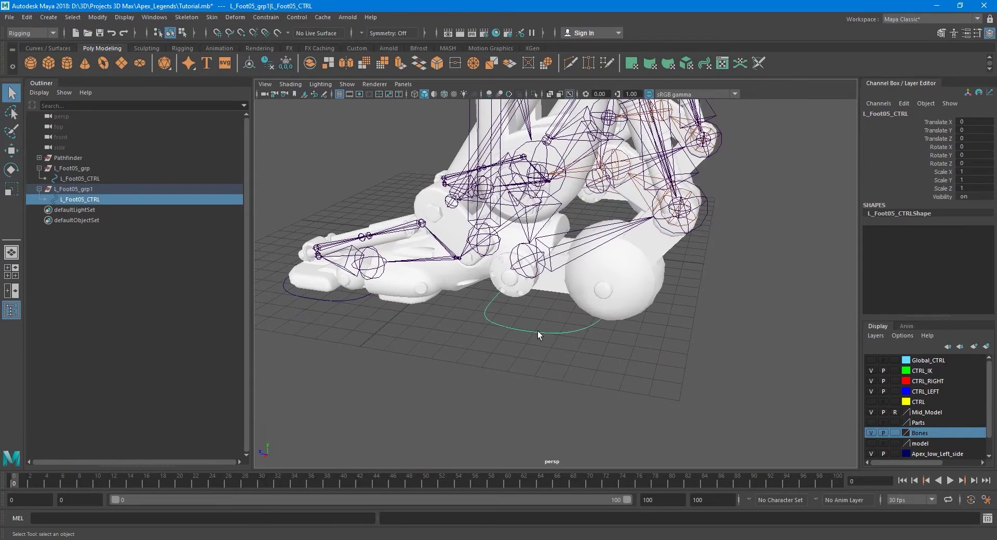
{"action": "scroll", "coordinate": [555, 336], "scroll_direction": "up", "scroll_amount": 5}
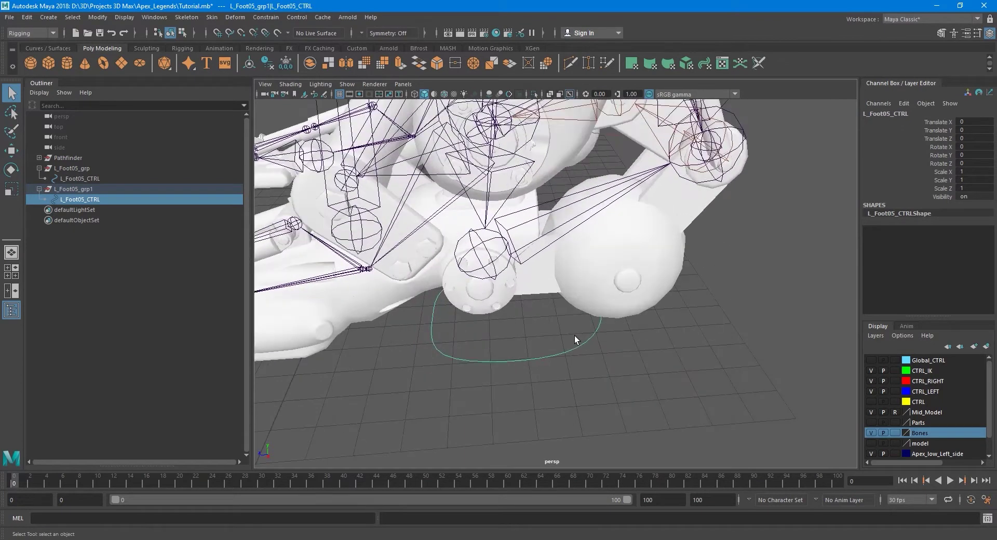
{"action": "right_click_drag", "start_coordinate": [585, 342], "coordinate": [529, 295]}
{"action": "left_click_drag", "start_coordinate": [528, 296], "coordinate": [606, 338], "text": "alt"}
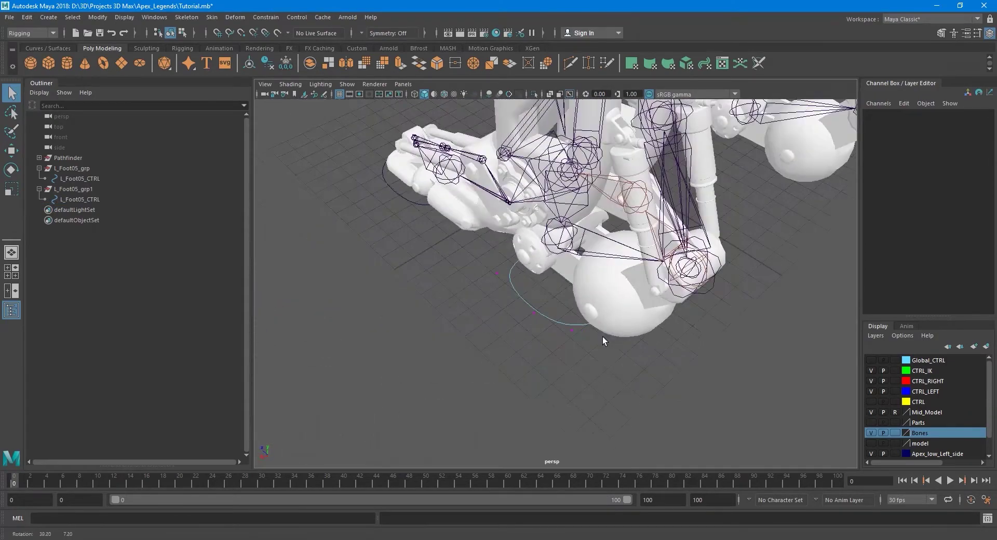
{"action": "key", "text": "4"}
{"action": "left_click_drag", "start_coordinate": [679, 350], "coordinate": [698, 280], "text": "alt"}
{"action": "key", "text": "w"}
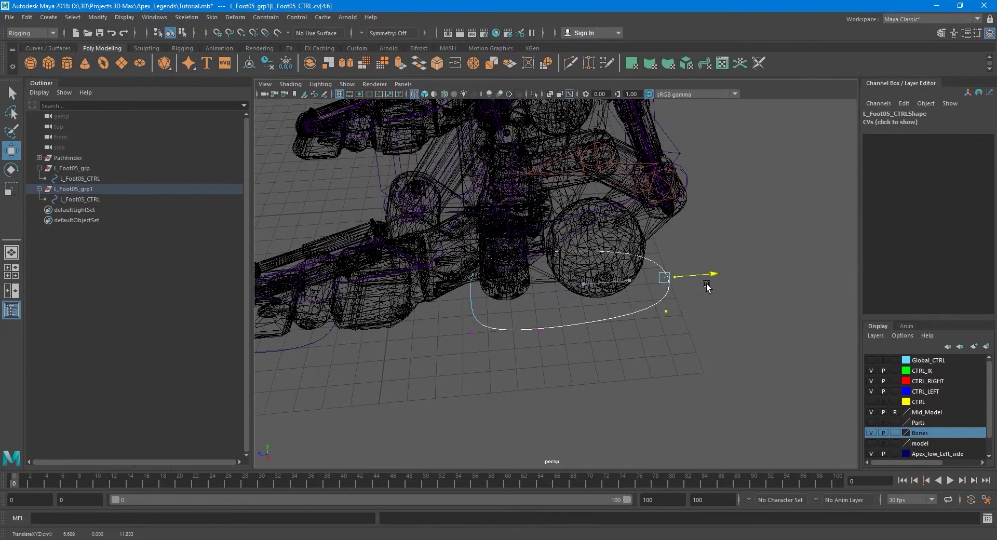
{"action": "key", "text": "q"}
Step: Scale control vertices of the duplicated curve to adjust its outline around the heel, and return to object selection and shaded display
{"action": "left_click_drag", "start_coordinate": [664, 342], "coordinate": [661, 430], "text": "alt"}
{"action": "key", "text": "r"}
{"action": "key", "text": "q"}
{"action": "left_click_drag", "start_coordinate": [565, 347], "coordinate": [672, 347], "text": "alt"}
{"action": "right_click_drag", "start_coordinate": [747, 267], "coordinate": [758, 259]}
{"action": "left_click", "coordinate": [754, 259]}
{"action": "scroll", "coordinate": [753, 261], "scroll_direction": "down", "scroll_amount": 5}
{"action": "key", "text": "5"}
{"action": "mouse_move", "coordinate": [681, 347]}
{"action": "left_mouse_down", "text": "alt"}
{"action": "mouse_move", "coordinate": [593, 339]}
{"action": "mouse_move", "coordinate": [666, 322]}
{"action": "mouse_move", "coordinate": [633, 326]}
{"action": "mouse_move", "coordinate": [557, 307]}
{"action": "mouse_move", "coordinate": [526, 324]}
{"action": "mouse_move", "coordinate": [513, 353]}
{"action": "left_mouse_up", "text": "alt"}
{"action": "scroll", "coordinate": [579, 320], "scroll_direction": "up", "scroll_amount": 7}
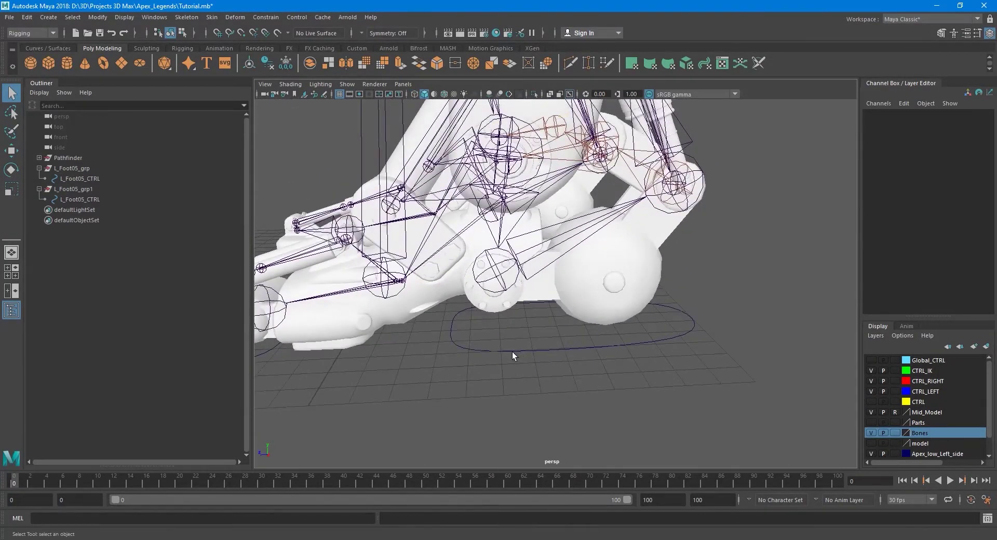
Step: Move the front control vertices of the duplicated curve back toward the ankle joint
{"action": "left_click", "coordinate": [513, 350]}
{"action": "right_click_drag", "start_coordinate": [513, 295], "coordinate": [458, 299]}
{"action": "left_click_drag", "start_coordinate": [479, 356], "coordinate": [585, 387], "text": "alt"}
{"action": "key", "text": "w"}
{"action": "key", "text": "q"}
{"action": "left_click", "coordinate": [597, 328]}
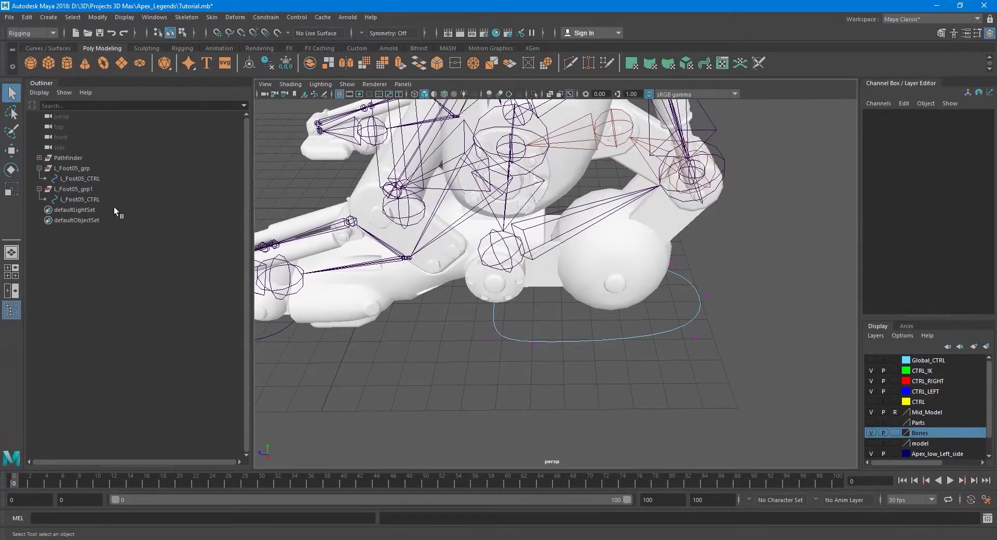
Step: Unparent the duplicated L_Foot05_CTRL curve from L_Foot05_grp1 and rename it L_Heel_CTRL
{"action": "left_click", "coordinate": [85, 199]}
{"action": "left_click_drag", "start_coordinate": [91, 201], "coordinate": [71, 142]}
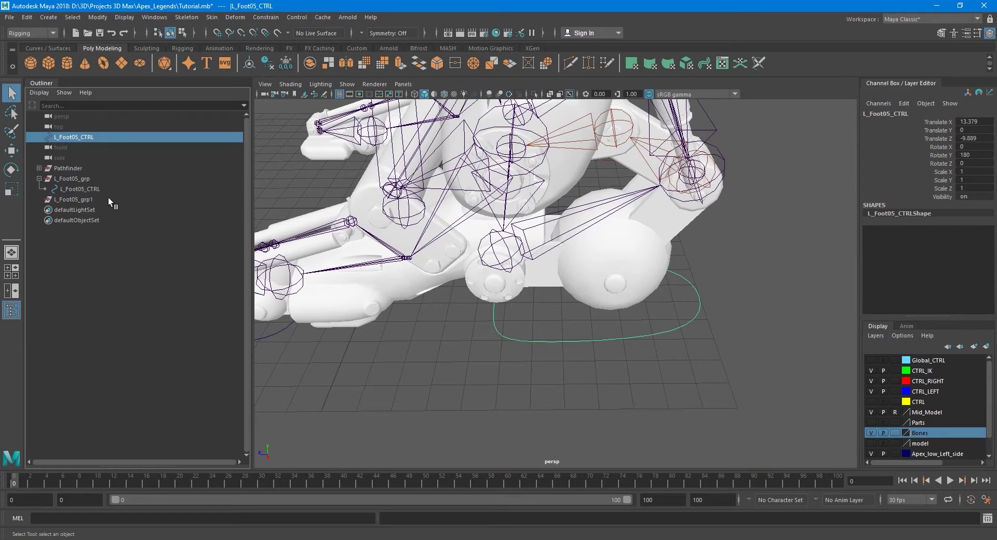
{"action": "left_click", "coordinate": [890, 115]}
{"action": "key", "text": "BackSpace"}
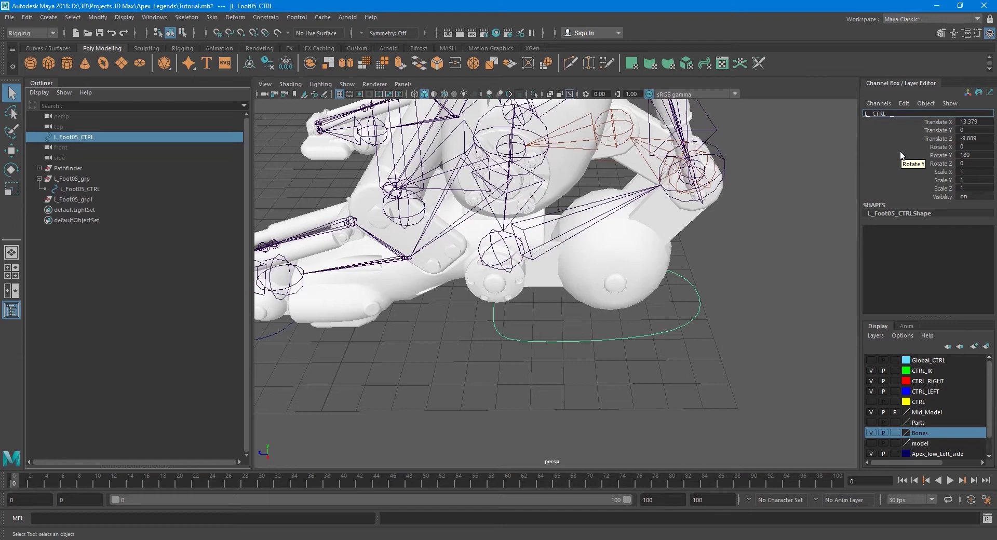
{"action": "type", "text": "Heel"}
{"action": "key", "text": "Return"}
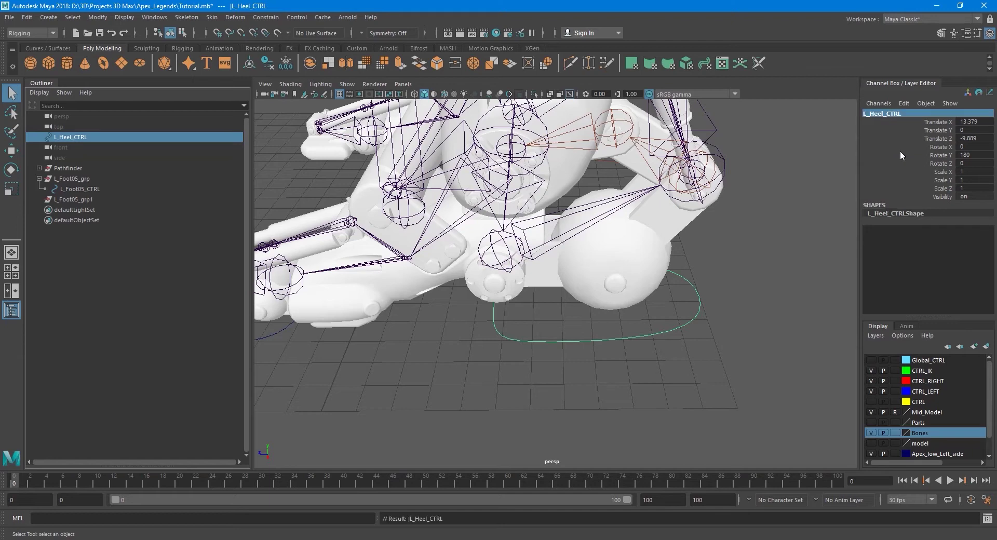
Step: Rename the L_Foot05_grp1 group as L_Heel_grp
{"action": "left_click", "coordinate": [537, 223]}
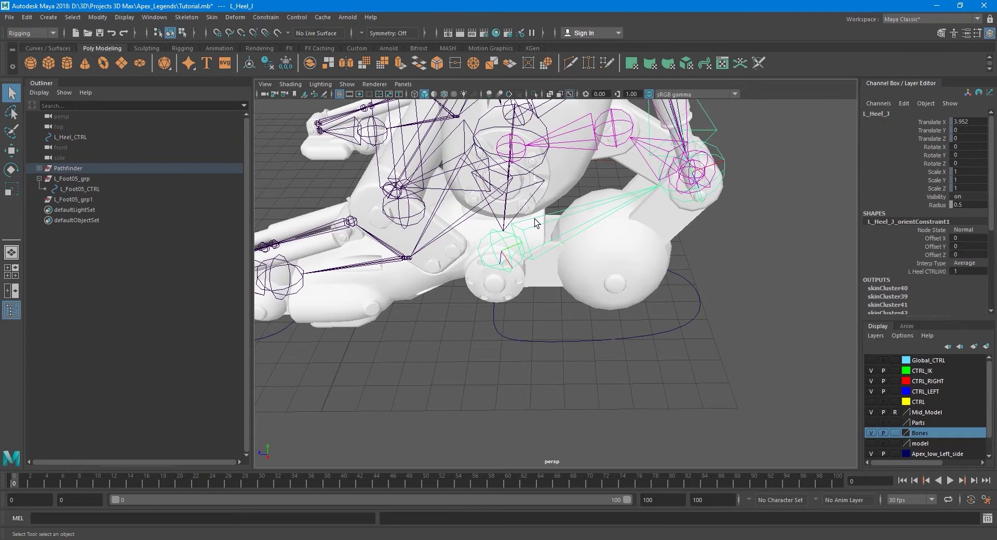
{"action": "left_click", "coordinate": [614, 339]}
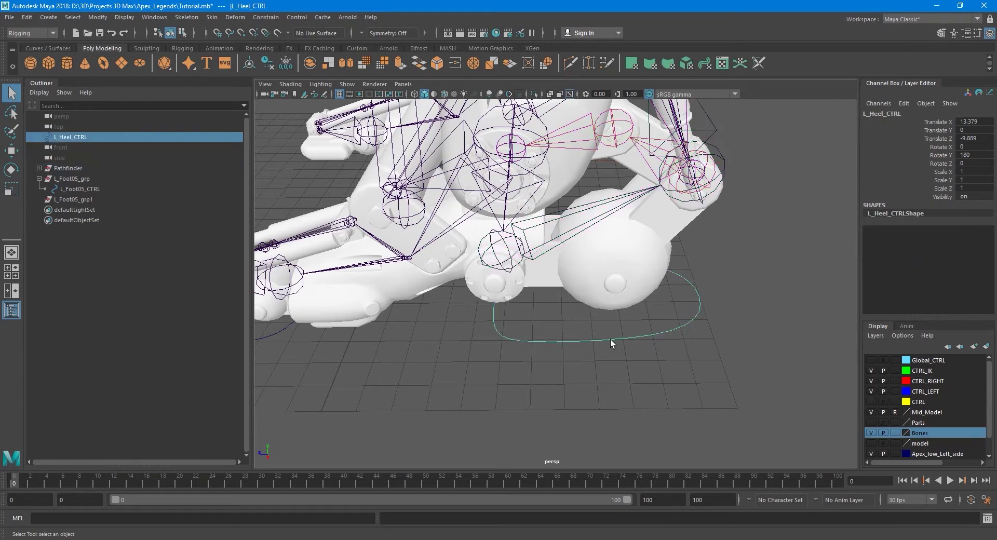
{"action": "left_click", "coordinate": [104, 199]}
{"action": "left_click", "coordinate": [893, 114]}
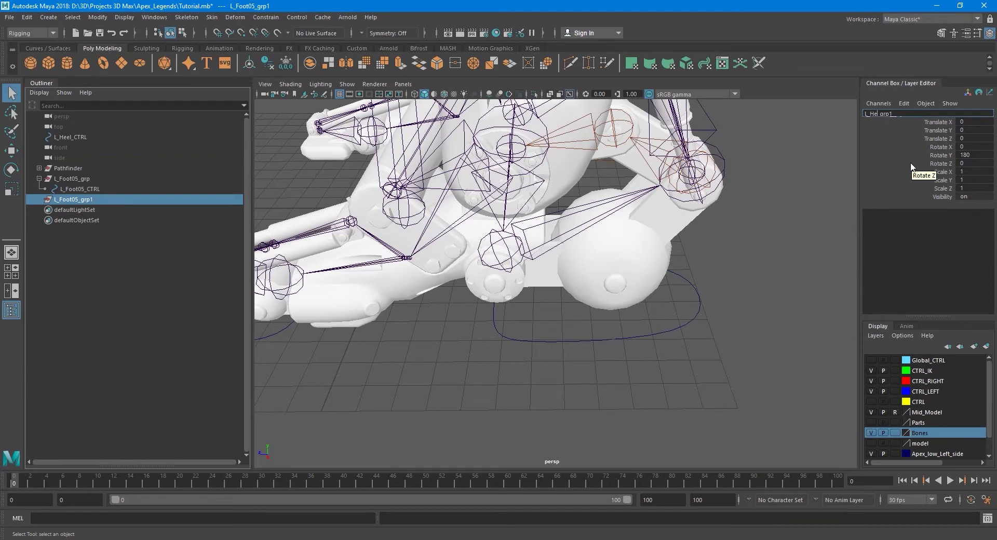
{"action": "type", "text": "Heel"}
{"action": "key", "text": "Return"}
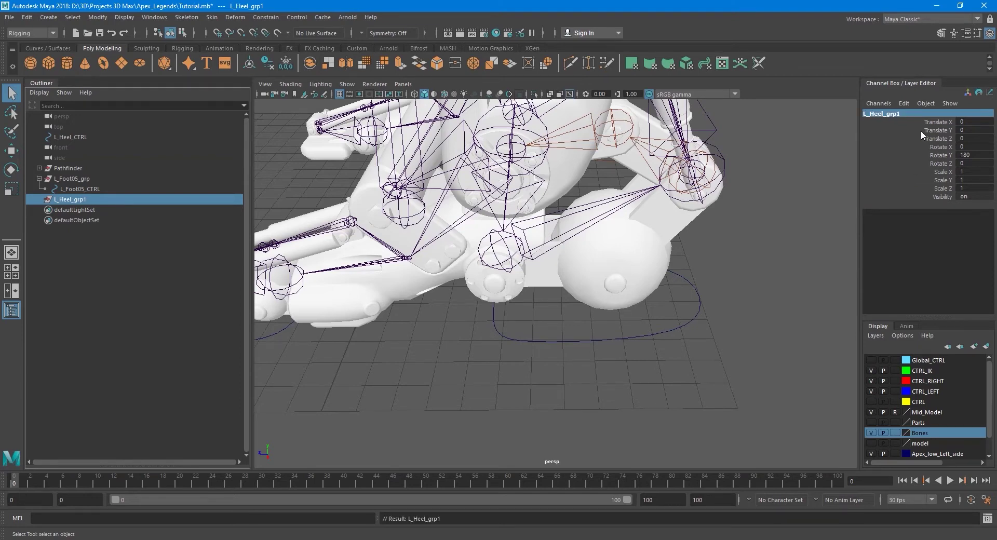
{"action": "left_click", "coordinate": [907, 112]}
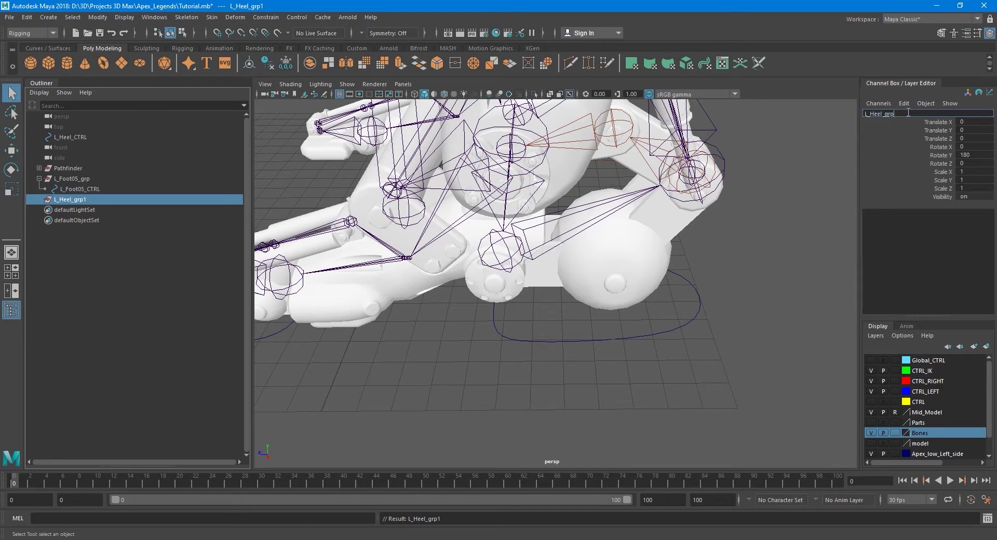
{"action": "key", "text": "Return"}
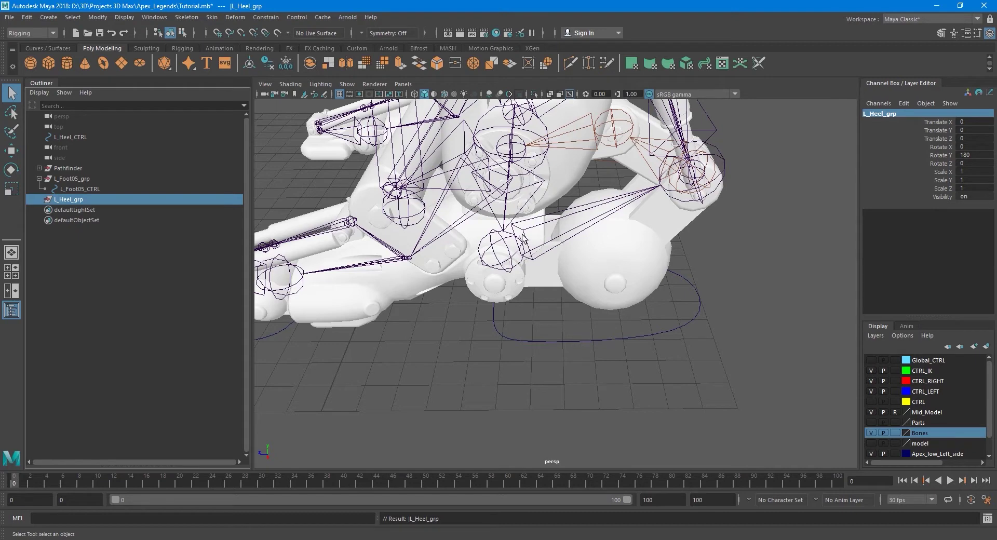
Step: Align L_Heel_grp to the L_Heel_J joint with a parent constraint, and delete that constraint
{"action": "left_click", "coordinate": [552, 219]}
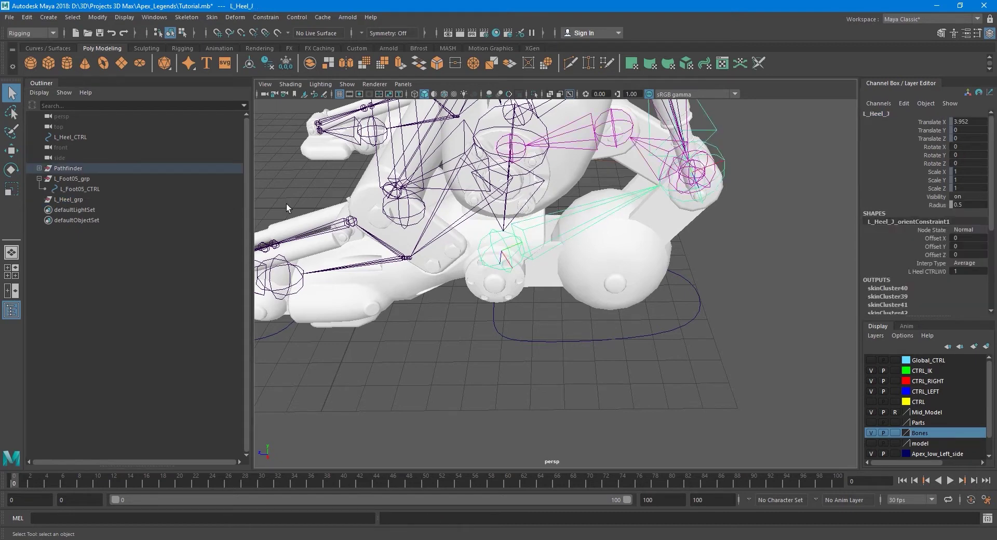
{"action": "left_click", "coordinate": [73, 200]}
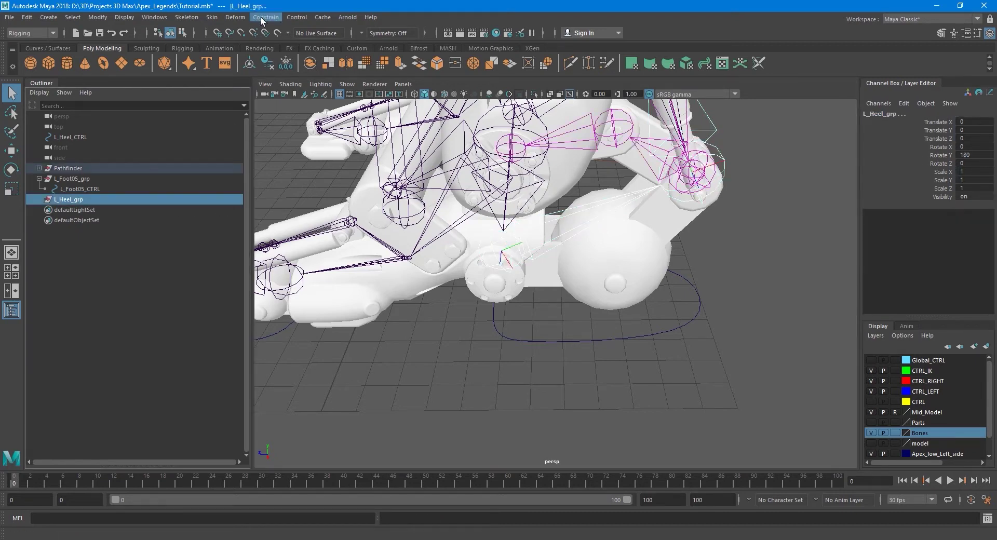
{"action": "left_click", "coordinate": [296, 17]}
{"action": "left_click", "coordinate": [360, 42]}
{"action": "left_click", "coordinate": [811, 357]}
{"action": "left_click", "coordinate": [865, 356]}
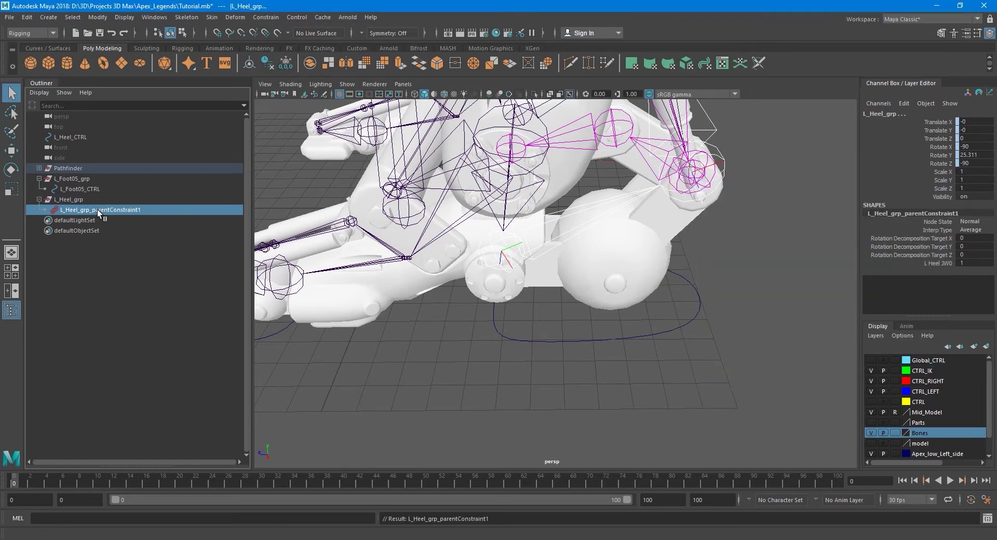
{"action": "key", "text": "Delete"}
Step: Parent L_Heel_CTRL under L_Heel_grp and freeze the curve's transformations
{"action": "left_click", "coordinate": [82, 136]}
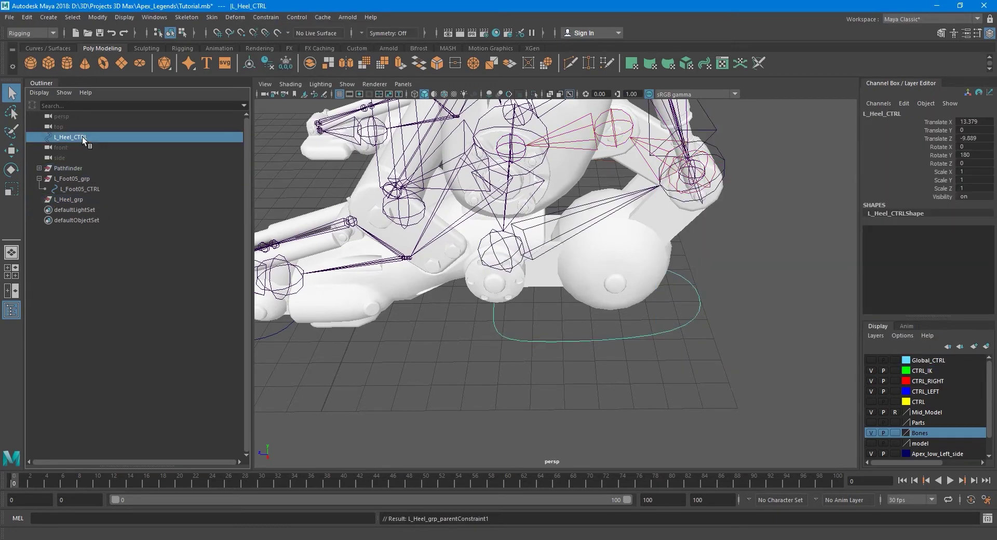
{"action": "middle_click_drag", "start_coordinate": [82, 136], "coordinate": [83, 201]}
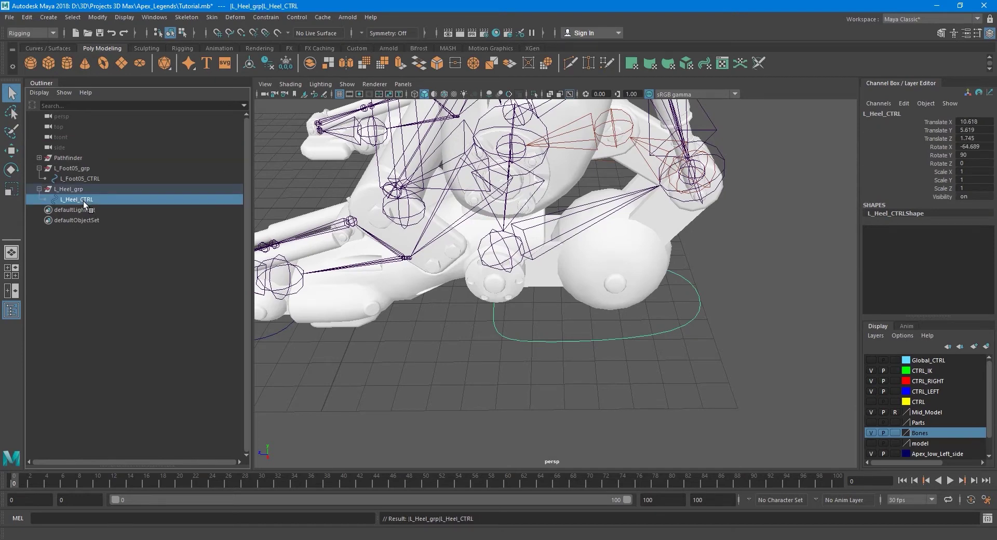
{"action": "left_click", "coordinate": [98, 17]}
{"action": "left_click", "coordinate": [126, 61]}
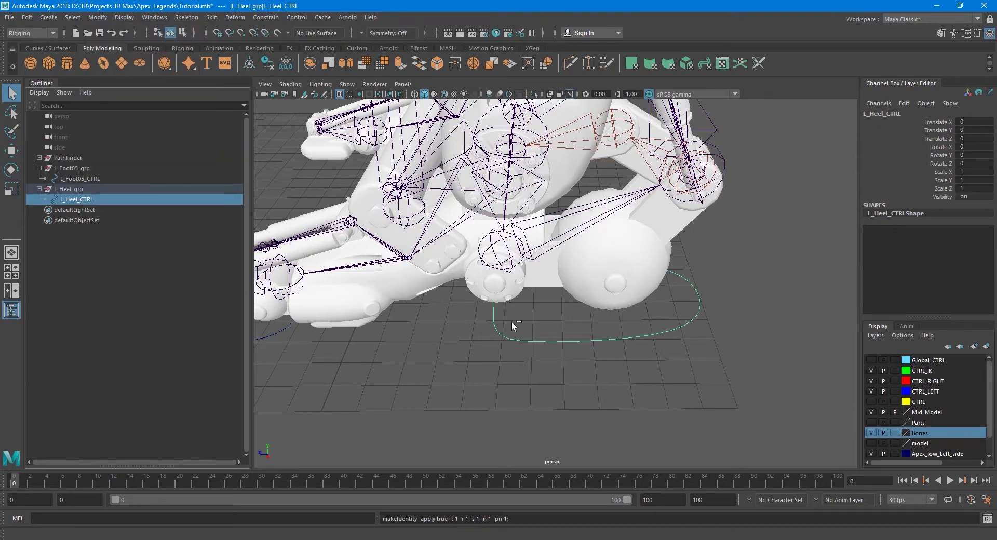
Step: Orient-constrain the L_Heel_J joint to L_Heel_CTRL on all axes with a weight of 1
{"action": "middle_click_drag", "start_coordinate": [550, 344], "coordinate": [500, 341], "text": "alt"}
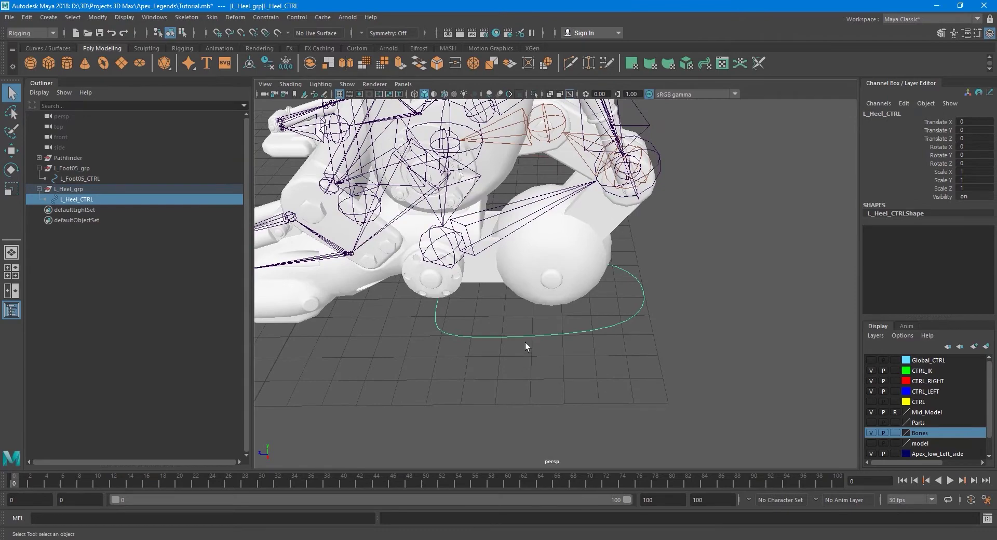
{"action": "left_click_drag", "start_coordinate": [536, 348], "coordinate": [578, 342], "text": "alt"}
{"action": "left_click", "coordinate": [473, 276]}
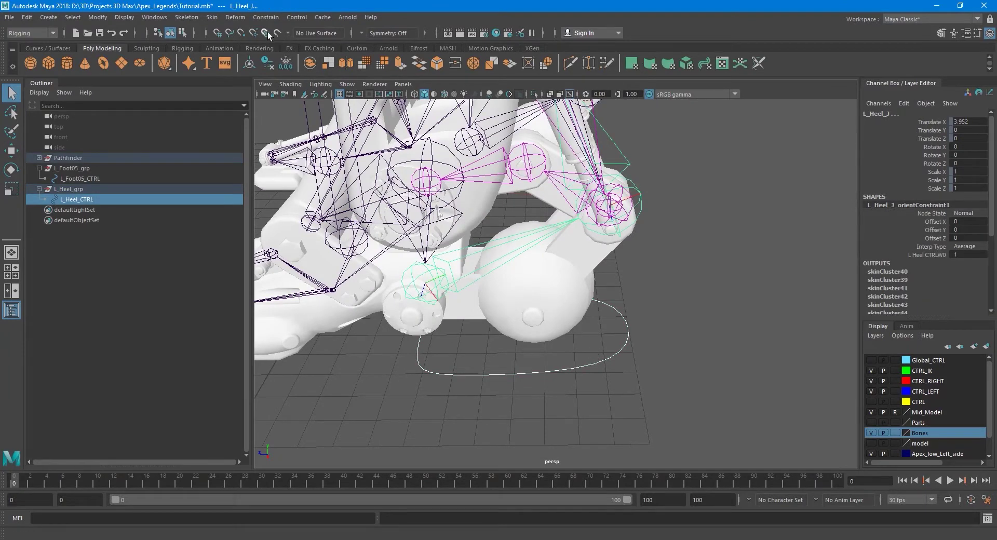
{"action": "left_click", "coordinate": [266, 18]}
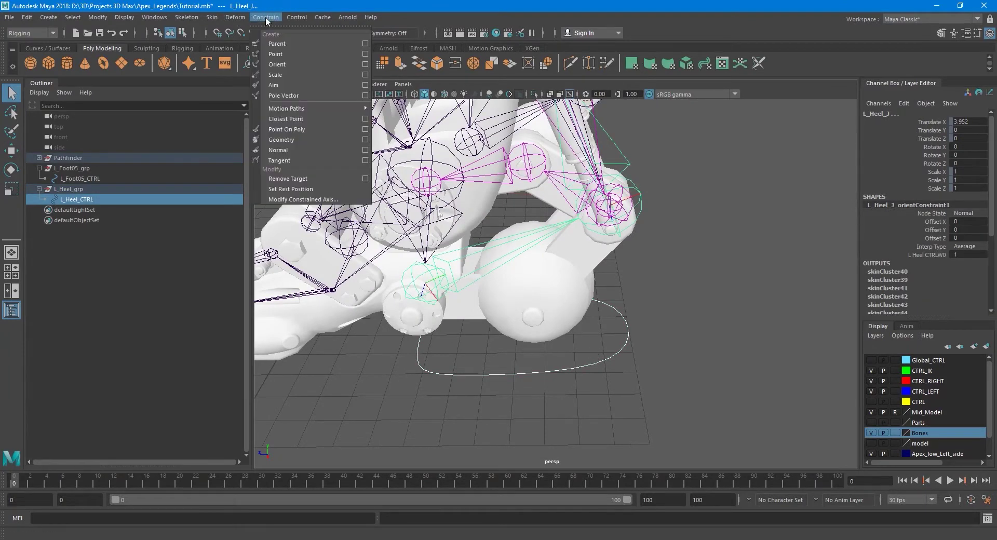
{"action": "left_click", "coordinate": [366, 66]}
{"action": "left_click", "coordinate": [813, 355]}
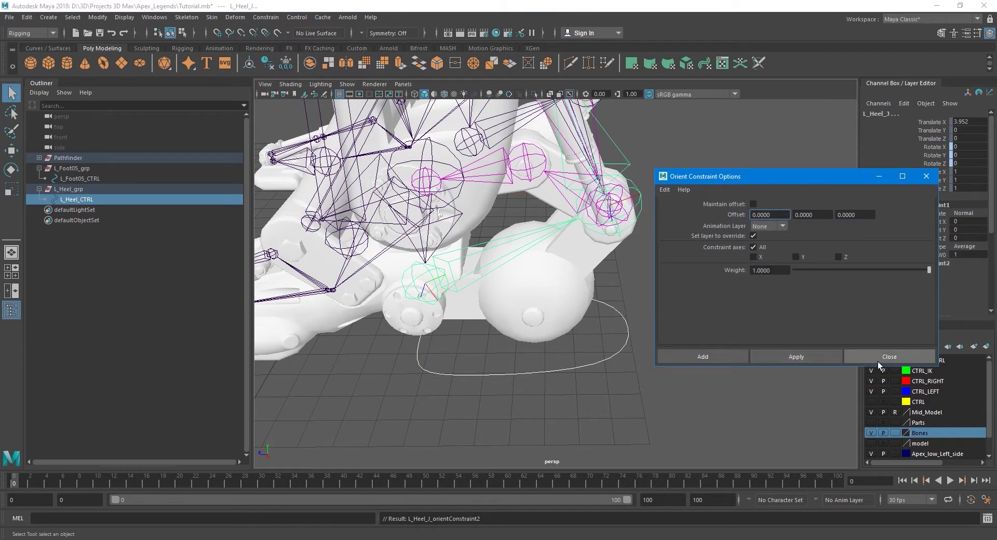
{"action": "left_click", "coordinate": [878, 358]}
Step: Test the heel control by rotating L_Heel_CTRL, and undo the rotation
{"action": "left_click", "coordinate": [603, 360]}
{"action": "key", "text": "e"}
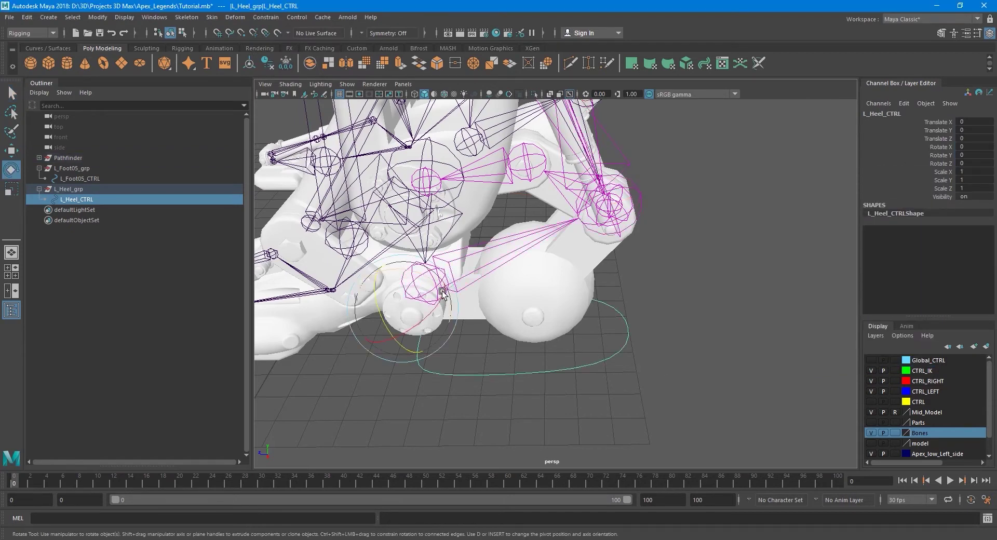
{"action": "left_click_drag", "start_coordinate": [427, 279], "coordinate": [429, 273]}
{"action": "key", "text": "ctrl+z"}
{"action": "key", "text": "q"}
Step: Examine both legs and the left ankle's joint chain from several angles
{"action": "scroll", "coordinate": [519, 311], "scroll_direction": "down", "scroll_amount": 5}
{"action": "left_click_drag", "start_coordinate": [518, 312], "coordinate": [579, 324], "text": "alt"}
{"action": "scroll", "coordinate": [579, 324], "scroll_direction": "down", "scroll_amount": 1}
{"action": "middle_click_drag", "start_coordinate": [581, 332], "coordinate": [565, 338], "text": "alt"}
{"action": "left_click_drag", "start_coordinate": [565, 338], "coordinate": [547, 348], "text": "alt"}
{"action": "middle_click_drag", "start_coordinate": [548, 348], "coordinate": [529, 376], "text": "alt"}
{"action": "scroll", "coordinate": [530, 364], "scroll_direction": "down", "scroll_amount": 5}
{"action": "left_click_drag", "start_coordinate": [548, 311], "coordinate": [555, 245], "text": "alt"}
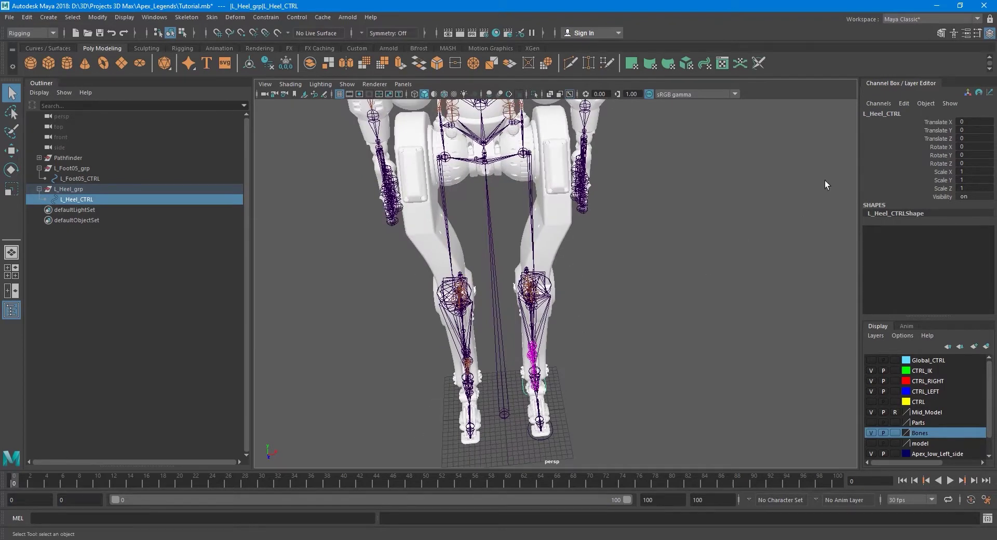
{"action": "left_click_drag", "start_coordinate": [727, 346], "coordinate": [540, 361], "text": "alt"}
{"action": "middle_click_drag", "start_coordinate": [540, 360], "coordinate": [534, 322], "text": "alt"}
{"action": "scroll", "coordinate": [534, 322], "scroll_direction": "up", "scroll_amount": 6}
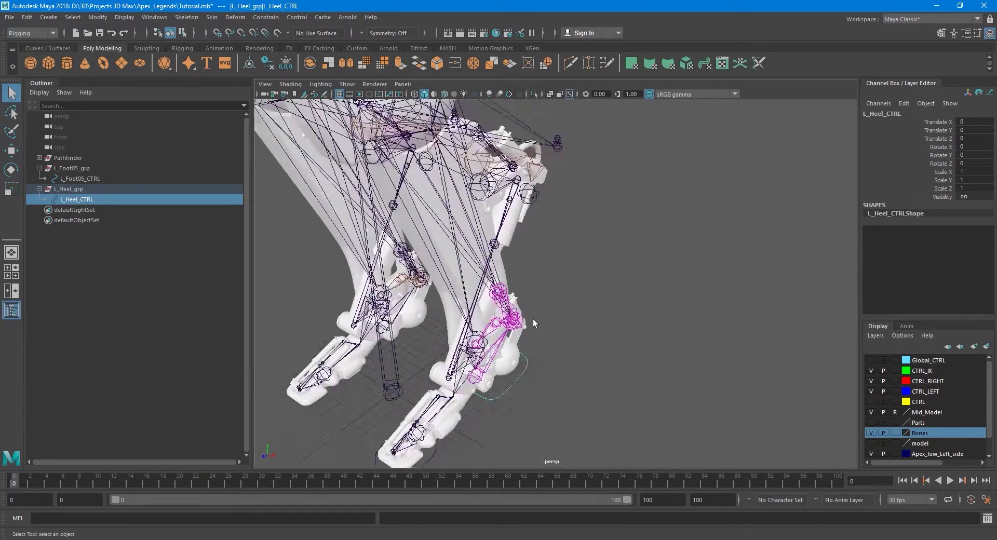
{"action": "scroll", "coordinate": [573, 337], "scroll_direction": "down", "scroll_amount": 6}
{"action": "left_click_drag", "start_coordinate": [573, 337], "coordinate": [523, 339], "text": "alt"}
{"action": "scroll", "coordinate": [523, 339], "scroll_direction": "up", "scroll_amount": 5}
{"action": "middle_click_drag", "start_coordinate": [524, 342], "coordinate": [532, 314], "text": "alt"}
{"action": "scroll", "coordinate": [532, 314], "scroll_direction": "up", "scroll_amount": 2}
{"action": "left_click_drag", "start_coordinate": [532, 333], "coordinate": [554, 360], "text": "alt"}
{"action": "scroll", "coordinate": [575, 329], "scroll_direction": "up", "scroll_amount": 5}
{"action": "middle_click_drag", "start_coordinate": [554, 360], "coordinate": [626, 322], "text": "alt"}
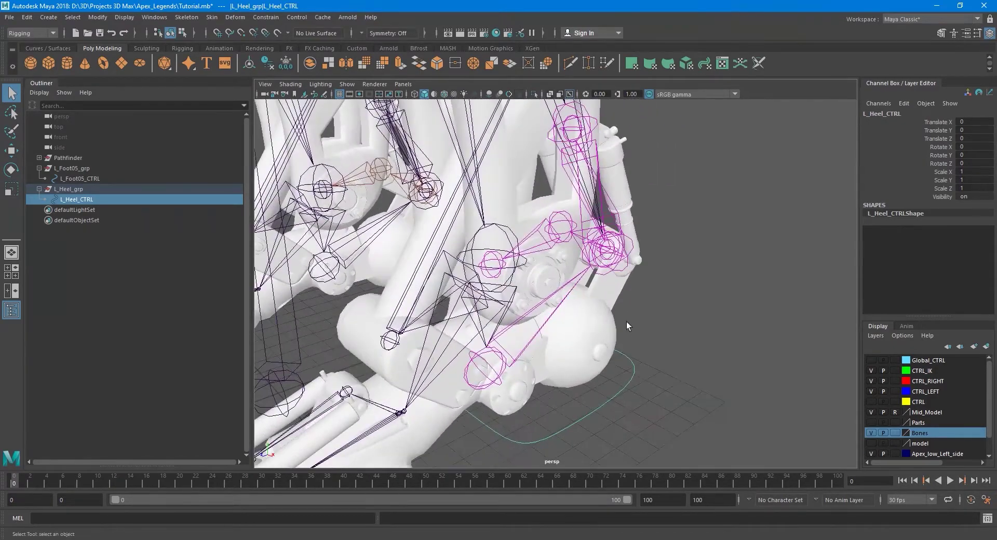
Step: Test how the left foot moves by rotating the L_Foot_J joint, and undo the rotation
{"action": "left_click", "coordinate": [510, 240]}
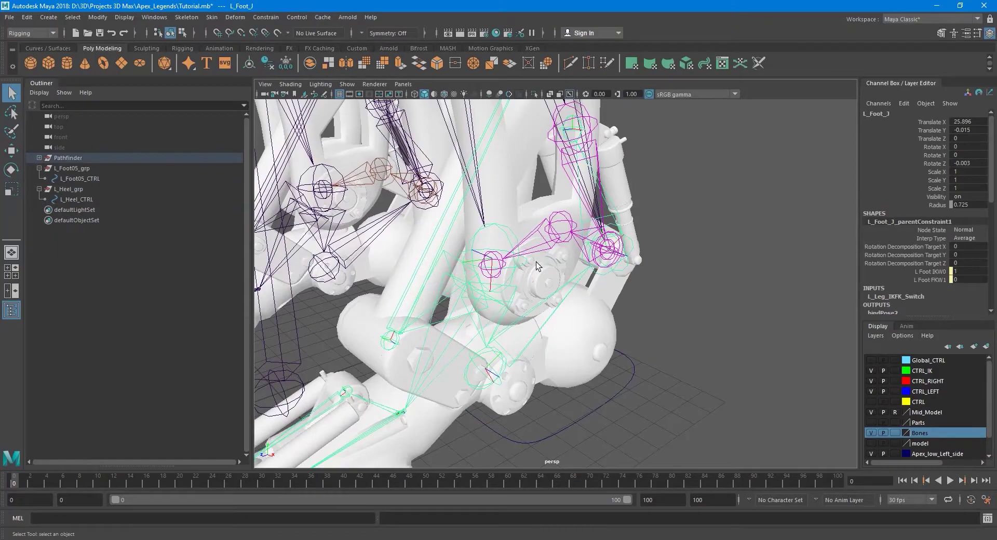
{"action": "left_click_drag", "start_coordinate": [510, 241], "coordinate": [563, 299], "text": "alt"}
{"action": "key", "text": "e"}
{"action": "scroll", "coordinate": [554, 278], "scroll_direction": "down", "scroll_amount": 1}
{"action": "left_click_drag", "start_coordinate": [508, 223], "coordinate": [519, 234]}
{"action": "key", "text": "ctrl+z"}
{"action": "key", "text": "q"}
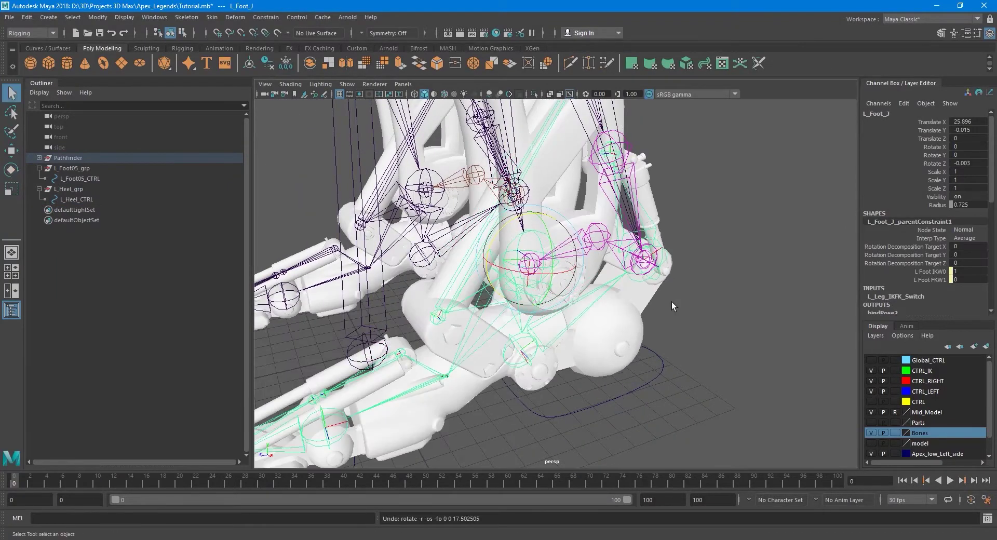
Step: Examine the left foot's joints together with the toe and heel control curves
{"action": "scroll", "coordinate": [537, 266], "scroll_direction": "down", "scroll_amount": 3}
{"action": "mouse_move", "coordinate": [585, 287]}
{"action": "left_mouse_down", "text": "alt"}
{"action": "mouse_move", "coordinate": [563, 250]}
{"action": "mouse_move", "coordinate": [584, 297]}
{"action": "left_mouse_up", "text": "alt"}
{"action": "mouse_move", "coordinate": [584, 297]}
{"action": "middle_mouse_down", "text": "alt"}
{"action": "mouse_move", "coordinate": [566, 301]}
{"action": "mouse_move", "coordinate": [591, 285]}
{"action": "middle_mouse_up", "text": "alt"}
{"action": "scroll", "coordinate": [591, 286], "scroll_direction": "down", "scroll_amount": 3}
{"action": "left_click_drag", "start_coordinate": [591, 285], "coordinate": [613, 299], "text": "alt"}
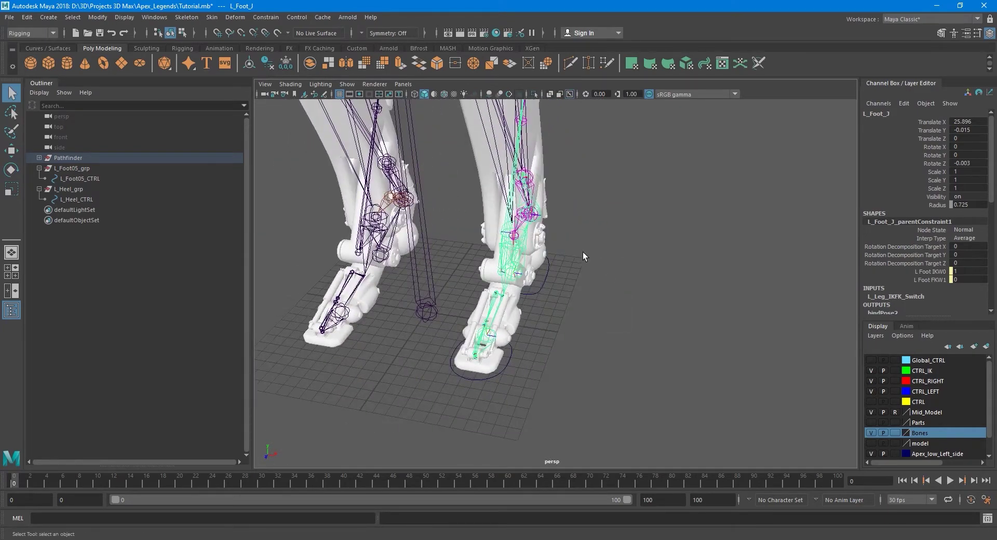
{"action": "scroll", "coordinate": [571, 264], "scroll_direction": "down", "scroll_amount": 3}
{"action": "scroll", "coordinate": [557, 282], "scroll_direction": "up", "scroll_amount": 6}
{"action": "left_click_drag", "start_coordinate": [546, 310], "coordinate": [519, 364], "text": "alt"}
{"action": "middle_click_drag", "start_coordinate": [520, 363], "coordinate": [687, 282], "text": "alt"}
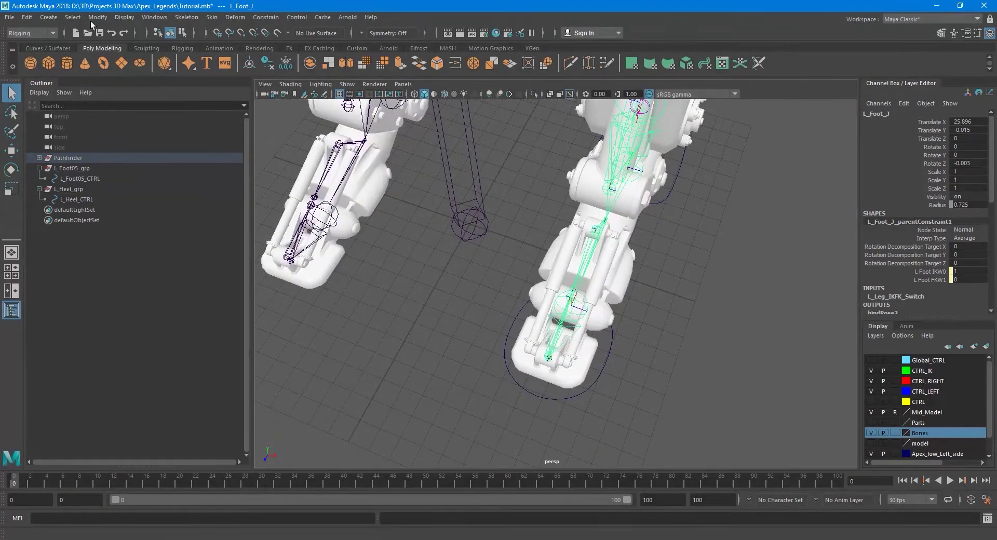
Step: Create a NURBS circle, scaled uniformly to about 3.62 and rotated -90 degrees about Z
{"action": "left_click", "coordinate": [48, 17]}
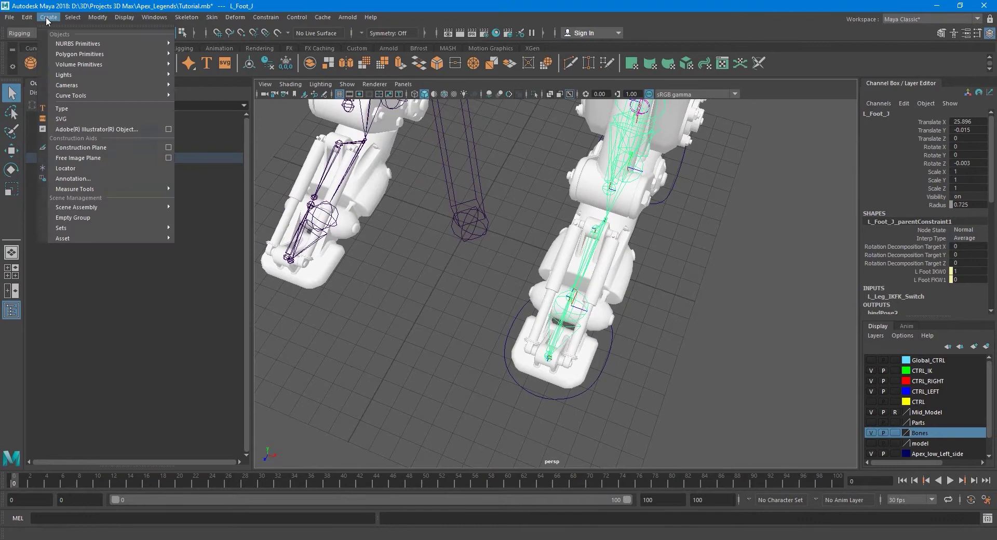
{"action": "mouse_move", "coordinate": [81, 66]}
{"action": "mouse_move", "coordinate": [94, 46]}
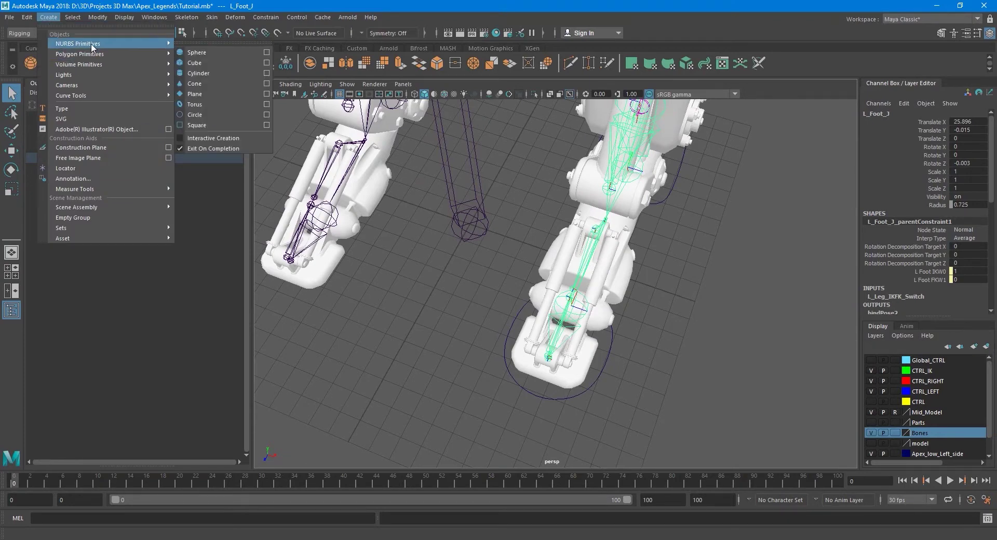
{"action": "left_click", "coordinate": [220, 111]}
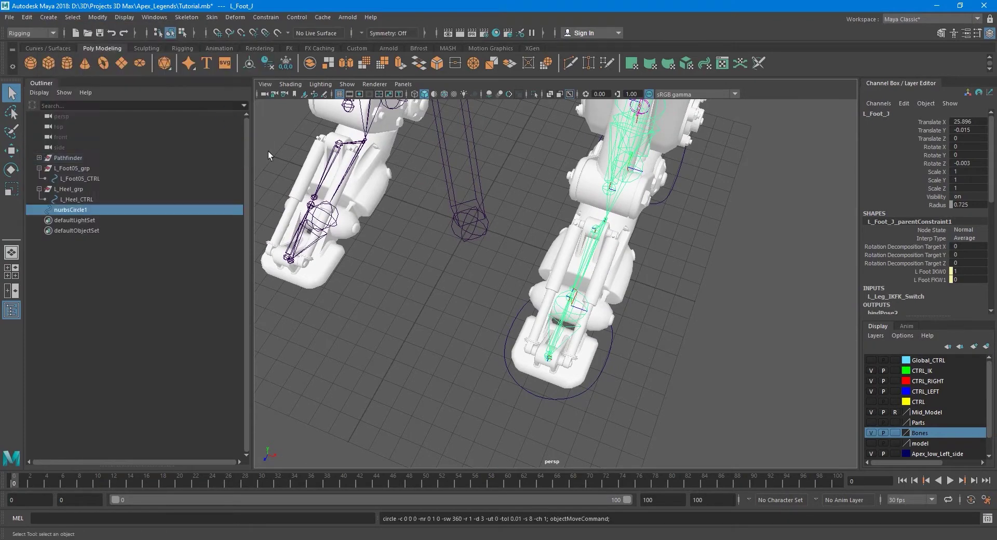
{"action": "key", "text": "r"}
{"action": "left_click_drag", "start_coordinate": [469, 227], "coordinate": [539, 265]}
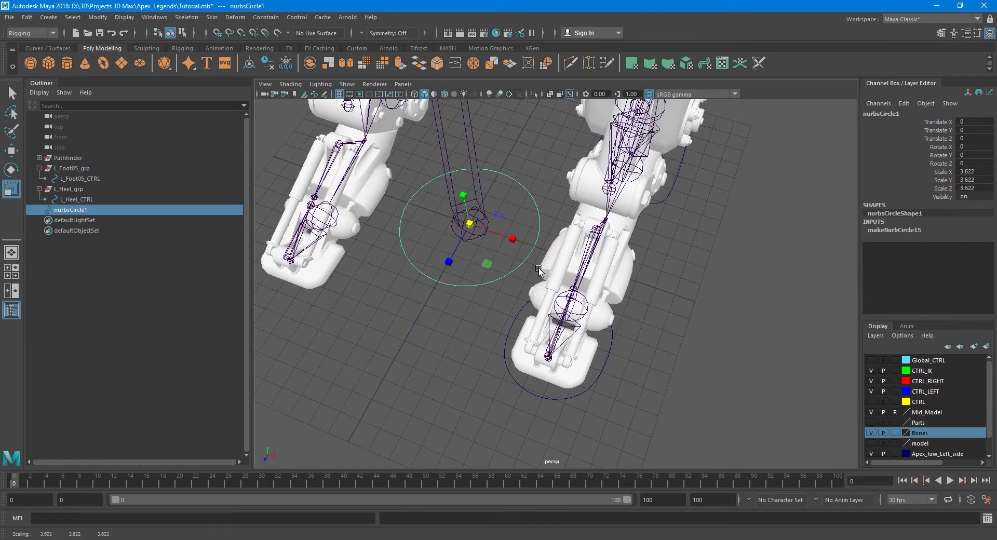
{"action": "key", "text": "e"}
{"action": "left_click_drag", "start_coordinate": [496, 213], "coordinate": [470, 233]}
Step: Hide the Mid_Model layer and move the new circle onto the L_Foot_J ankle joint with point snapping
{"action": "key", "text": "w"}
{"action": "middle_click_drag", "start_coordinate": [470, 233], "coordinate": [413, 299], "text": "alt"}
{"action": "right_click_drag", "start_coordinate": [413, 298], "coordinate": [511, 316], "text": "alt"}
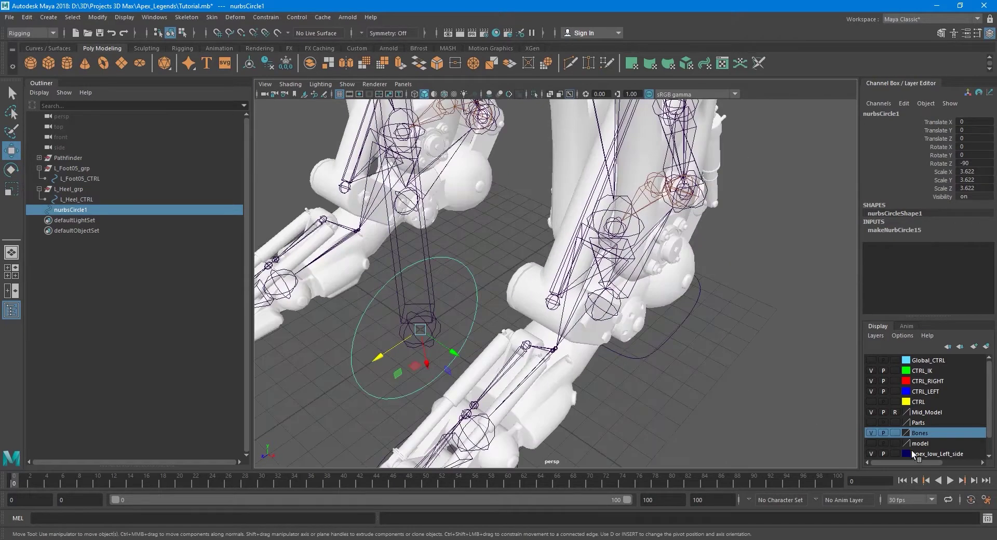
{"action": "left_click", "coordinate": [871, 413]}
{"action": "right_click_drag", "start_coordinate": [623, 335], "coordinate": [567, 324], "text": "alt"}
{"action": "left_click_drag", "start_coordinate": [568, 324], "coordinate": [558, 330], "text": "alt"}
{"action": "left_click_drag", "start_coordinate": [498, 297], "coordinate": [531, 311], "text": "alt"}
{"action": "middle_click_drag", "start_coordinate": [531, 311], "coordinate": [466, 272], "text": "alt"}
{"action": "right_click_drag", "start_coordinate": [466, 271], "coordinate": [488, 280], "text": "alt"}
{"action": "key", "text": "v"}
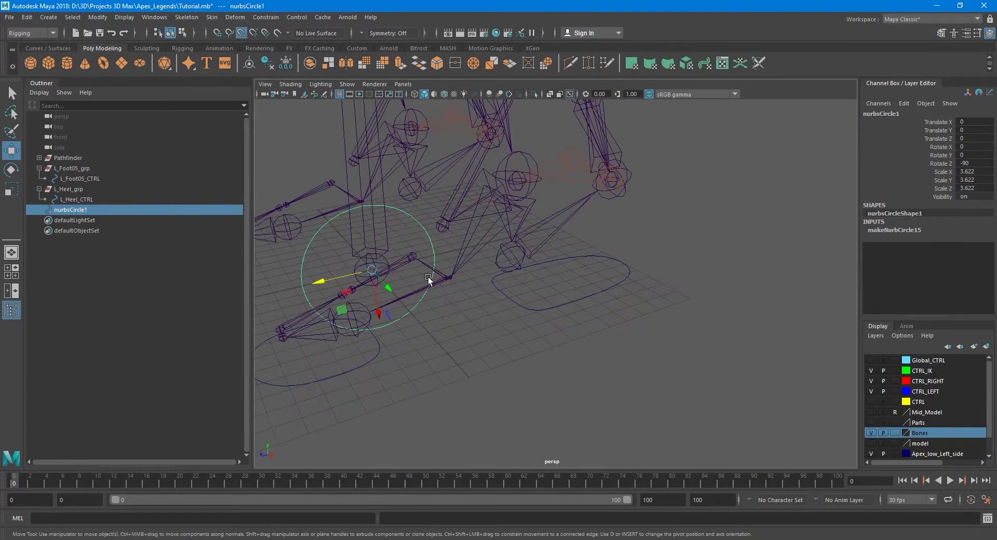
{"action": "left_click_drag", "start_coordinate": [376, 269], "coordinate": [521, 179]}
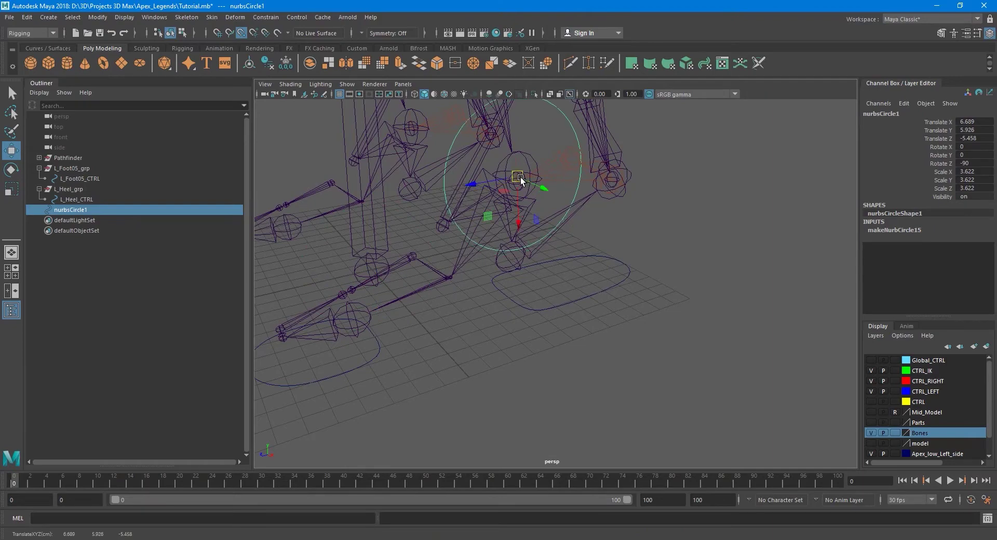
Step: Examine how the new circle sits around the L_Foot_J ankle joint, comparing the pivots of both objects
{"action": "scroll", "coordinate": [520, 179], "scroll_direction": "up", "scroll_amount": 3}
{"action": "middle_click_drag", "start_coordinate": [513, 180], "coordinate": [569, 335], "text": "alt"}
{"action": "scroll", "coordinate": [569, 335], "scroll_direction": "up", "scroll_amount": 5}
{"action": "left_click_drag", "start_coordinate": [569, 335], "coordinate": [608, 255], "text": "alt"}
{"action": "key", "text": "q"}
{"action": "key", "text": "w"}
{"action": "left_click", "coordinate": [606, 228]}
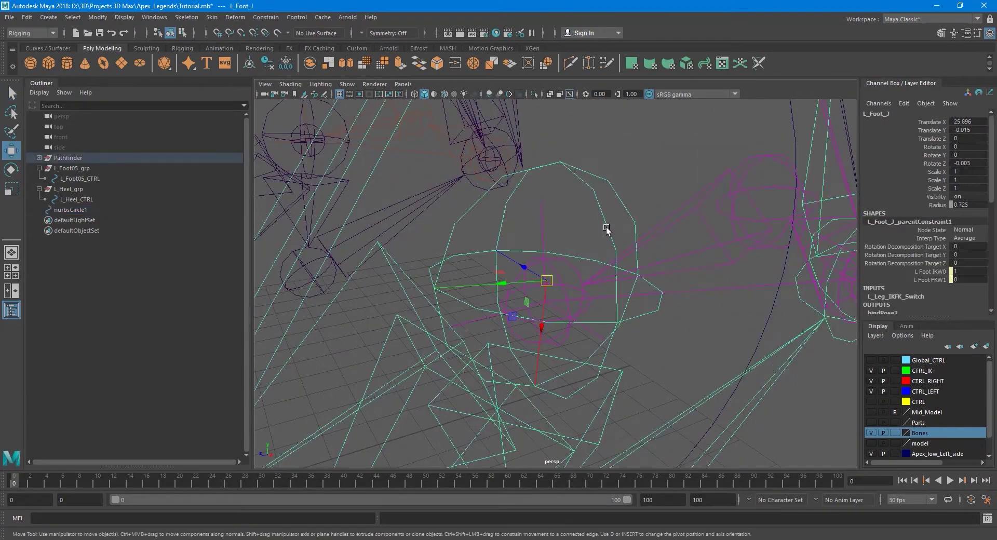
{"action": "scroll", "coordinate": [606, 228], "scroll_direction": "down", "scroll_amount": 3}
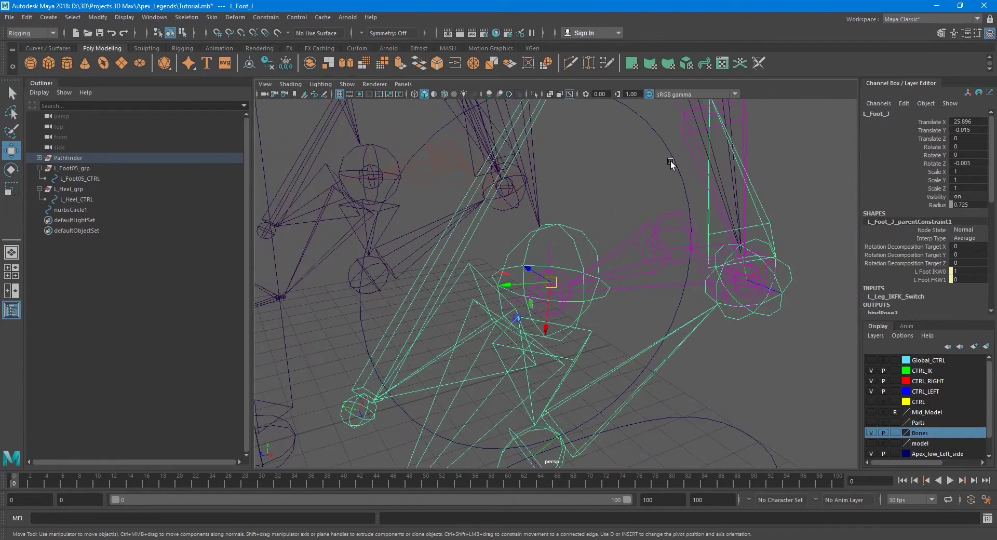
{"action": "left_click", "coordinate": [671, 161]}
{"action": "key", "text": "q"}
{"action": "left_click_drag", "start_coordinate": [575, 313], "coordinate": [617, 307], "text": "alt"}
{"action": "key", "text": "w"}
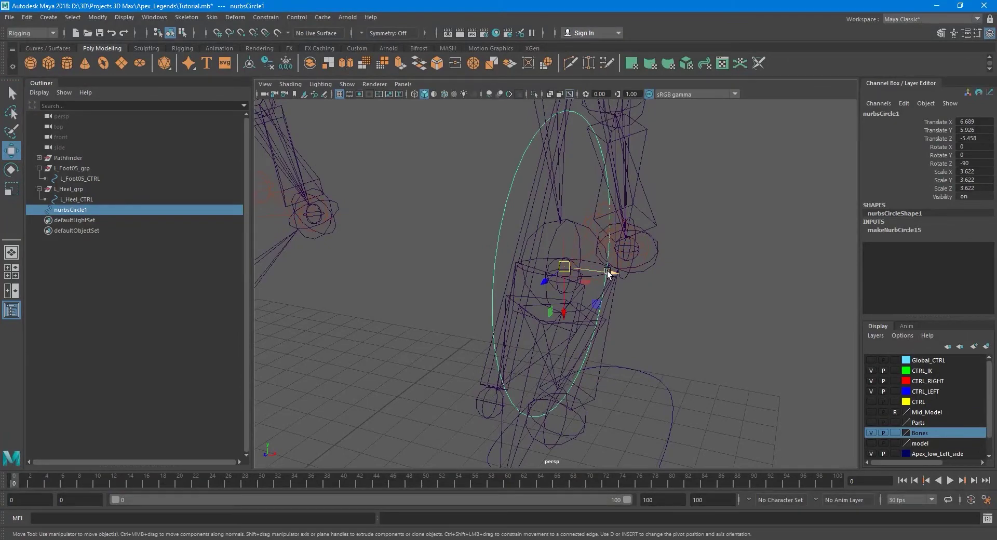
{"action": "left_click_drag", "start_coordinate": [608, 271], "coordinate": [523, 279], "text": "alt"}
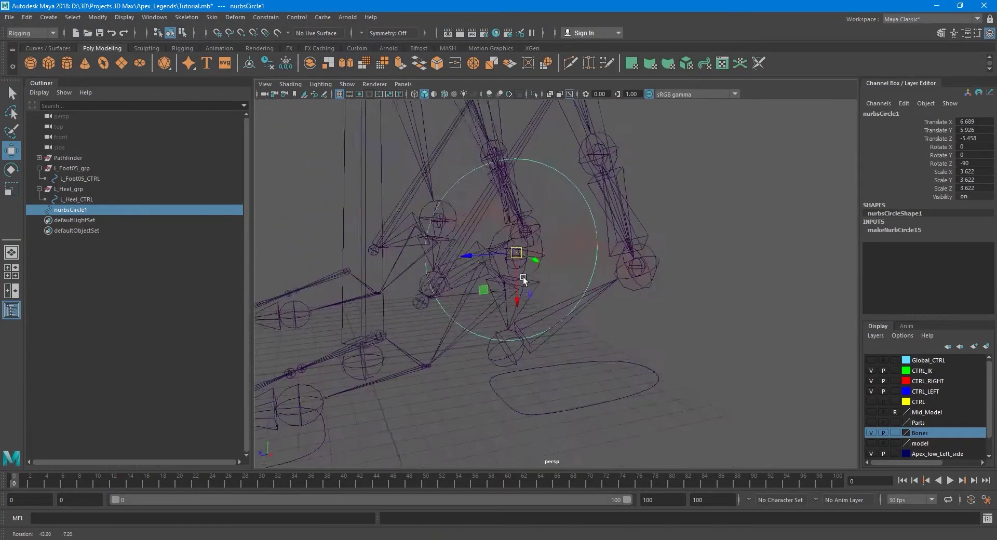
Step: Select all the circle's control vertices with the Bones layer temporarily hidden, and move them along world X to the outer side of the left foot
{"action": "left_click", "coordinate": [871, 433]}
{"action": "left_click_drag", "start_coordinate": [607, 360], "coordinate": [632, 306], "text": "alt"}
{"action": "right_click_drag", "start_coordinate": [569, 226], "coordinate": [635, 226]}
{"action": "left_click_drag", "start_coordinate": [612, 127], "coordinate": [475, 298]}
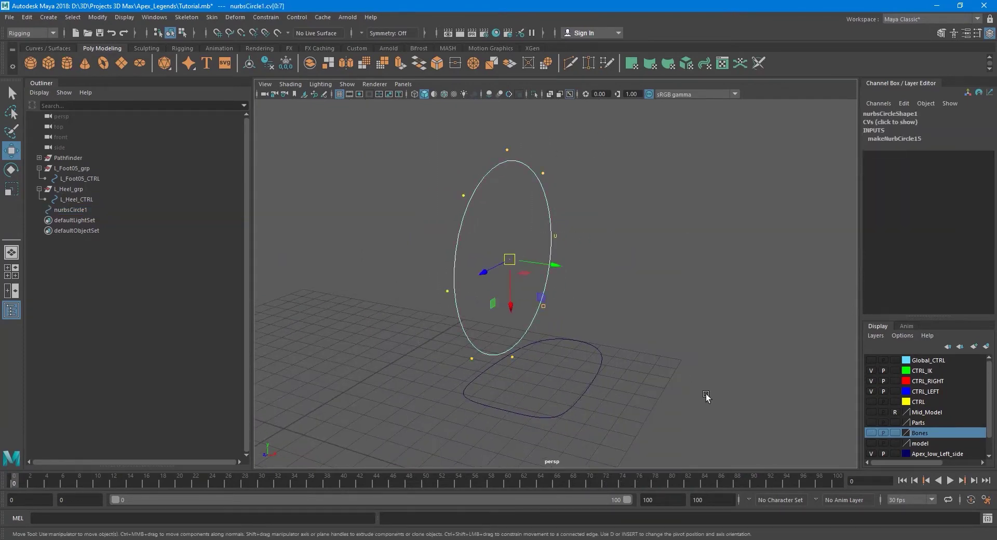
{"action": "left_click", "coordinate": [871, 433]}
{"action": "left_click_drag", "start_coordinate": [602, 312], "coordinate": [580, 308], "text": "alt"}
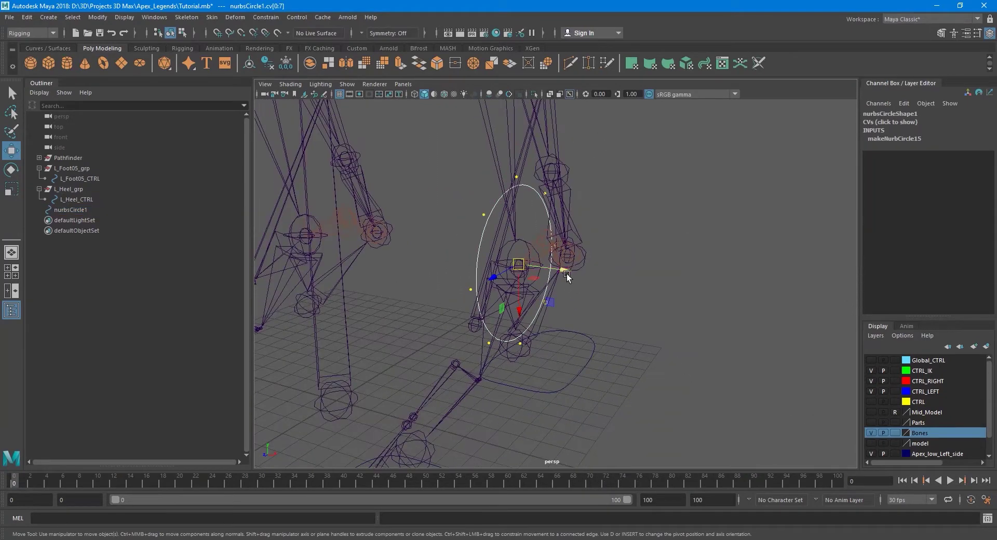
{"action": "left_click_drag", "start_coordinate": [561, 269], "coordinate": [646, 281]}
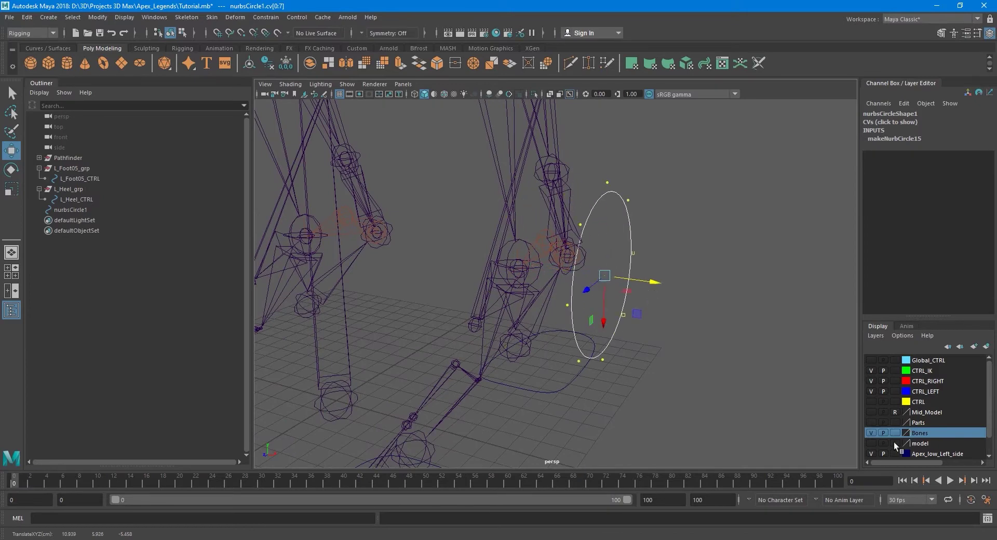
Step: Show the Mid_Model layer and return the circle from control vertex editing to object mode
{"action": "left_click", "coordinate": [871, 412]}
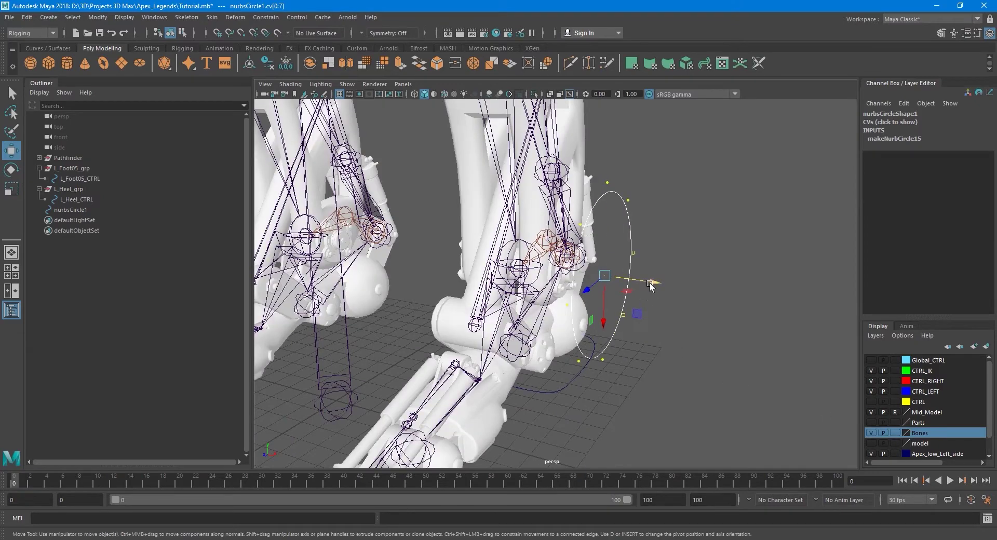
{"action": "left_click_drag", "start_coordinate": [661, 348], "coordinate": [674, 295], "text": "alt"}
{"action": "key", "text": "q"}
{"action": "left_click", "coordinate": [676, 263]}
{"action": "right_click_drag", "start_coordinate": [678, 245], "coordinate": [695, 244]}
{"action": "left_click", "coordinate": [695, 243]}
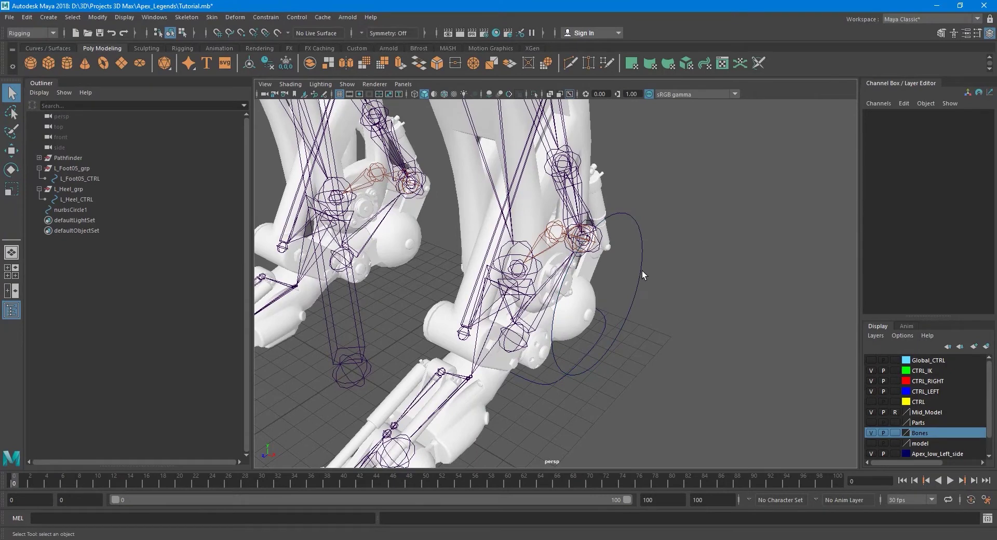
Step: Group the ankle circle and expand the new group in the Outliner
{"action": "left_click", "coordinate": [642, 270]}
{"action": "key", "text": "w"}
{"action": "key", "text": "q"}
{"action": "left_click_drag", "start_coordinate": [658, 318], "coordinate": [569, 320], "text": "alt"}
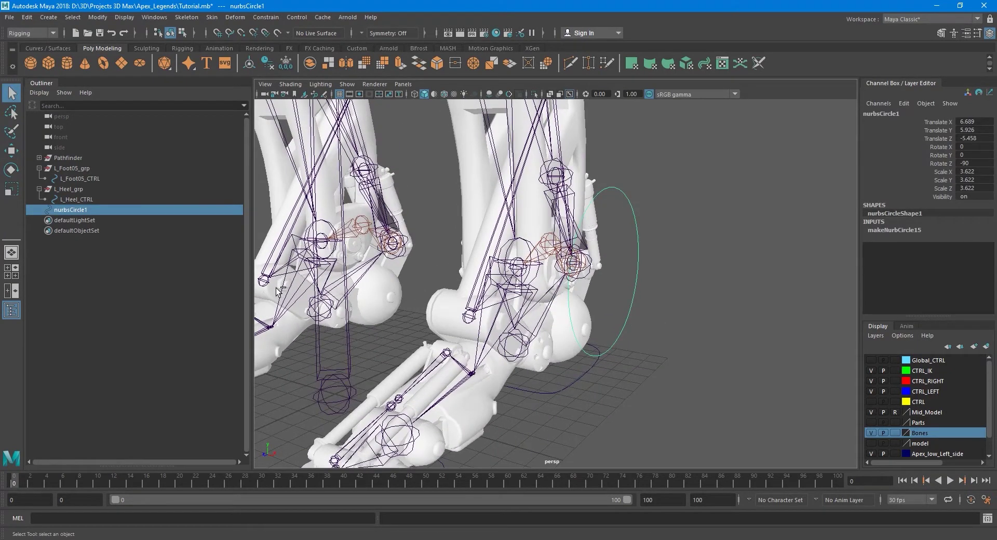
{"action": "key", "text": "ctrl+g"}
{"action": "left_click", "coordinate": [39, 210]}
Step: Check the name of the left ankle joint and compare it with the circle
{"action": "left_click_drag", "start_coordinate": [512, 307], "coordinate": [494, 264], "text": "alt"}
{"action": "left_click", "coordinate": [493, 241]}
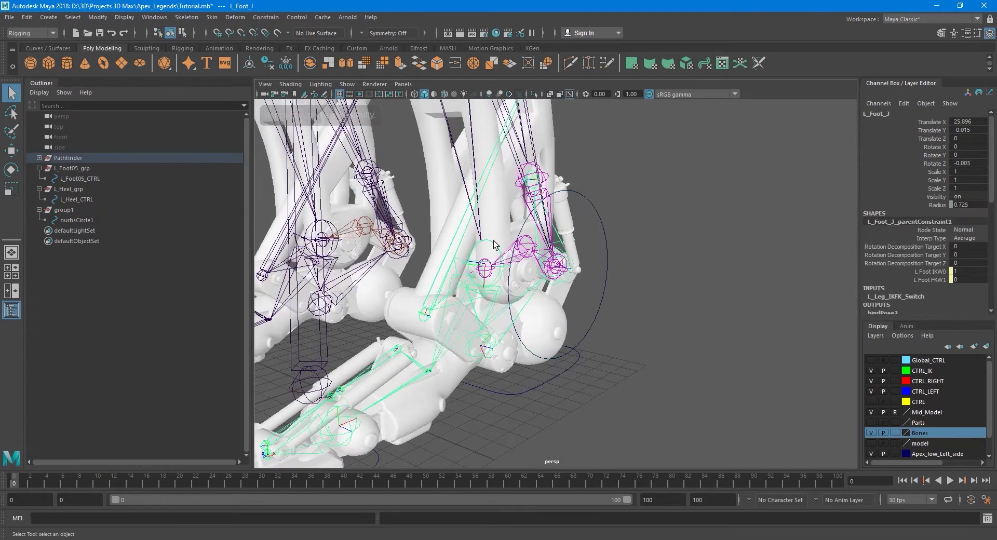
{"action": "left_click", "coordinate": [904, 114]}
{"action": "left_click_drag", "start_coordinate": [688, 247], "coordinate": [505, 271], "text": "alt"}
{"action": "left_click", "coordinate": [612, 232]}
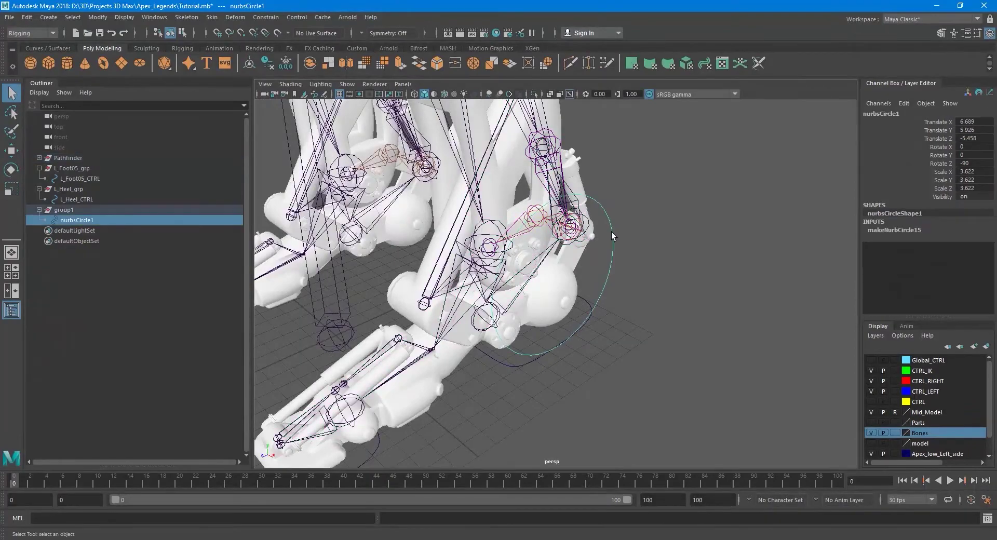
{"action": "left_click_drag", "start_coordinate": [435, 290], "coordinate": [518, 322], "text": "alt"}
{"action": "scroll", "coordinate": [518, 322], "scroll_direction": "up", "scroll_amount": 3}
Step: Rename the ankle circle as L_Foot_CTRL, based on the L_Foot_J joint's name
{"action": "left_click", "coordinate": [470, 237]}
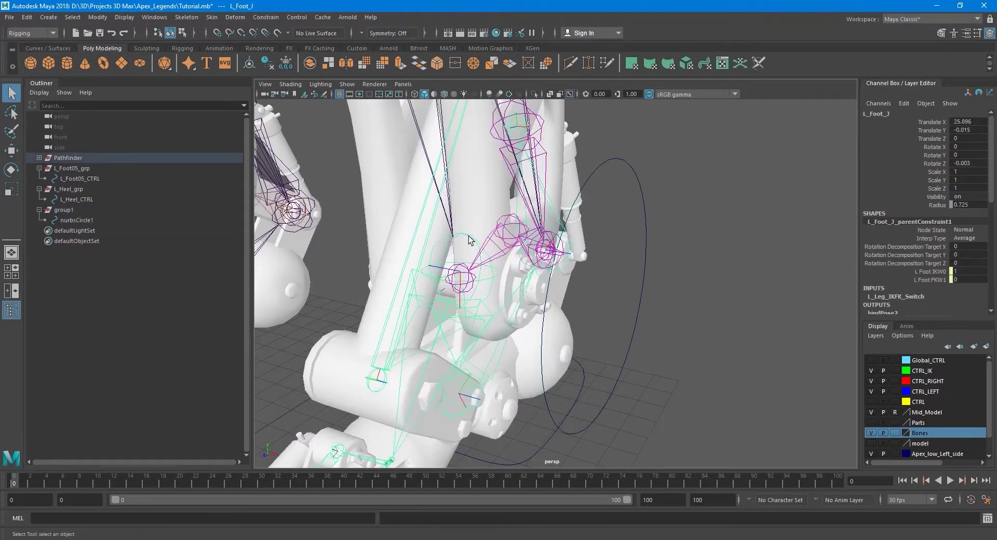
{"action": "left_click_drag", "start_coordinate": [470, 238], "coordinate": [530, 255], "text": "alt"}
{"action": "left_click", "coordinate": [888, 112]}
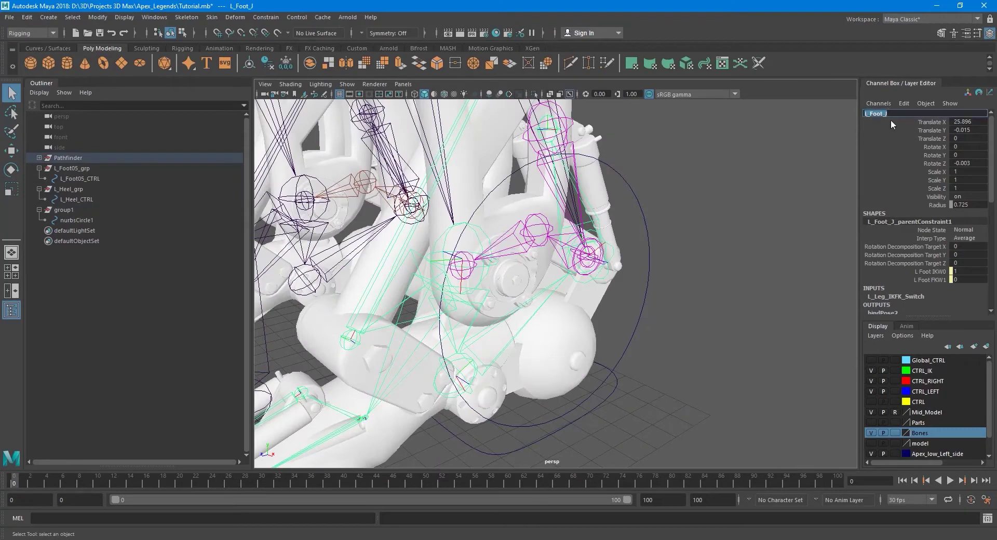
{"action": "left_click", "coordinate": [85, 211]}
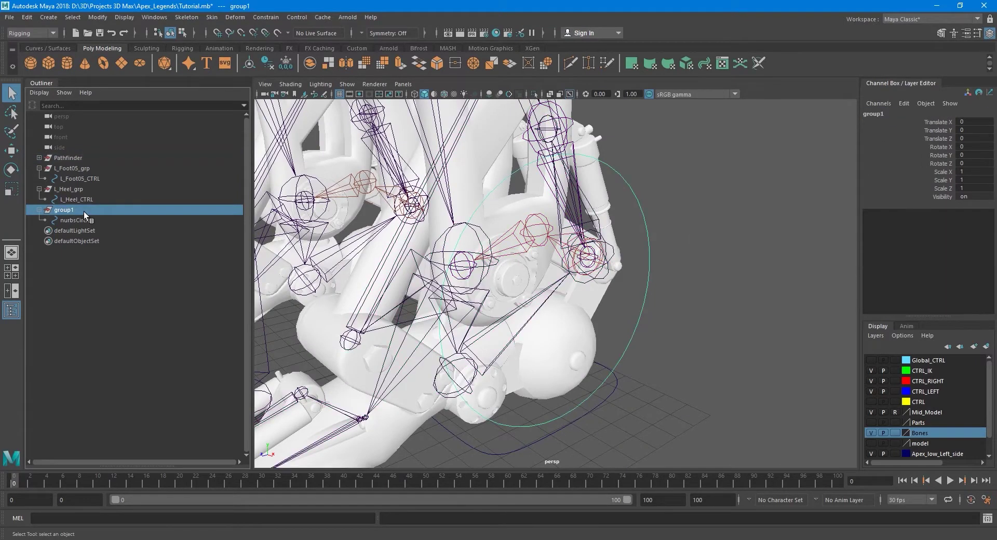
{"action": "left_click", "coordinate": [83, 218]}
{"action": "scroll", "coordinate": [572, 229], "scroll_direction": "down", "scroll_amount": 2}
{"action": "left_click_drag", "start_coordinate": [577, 226], "coordinate": [611, 220], "text": "alt"}
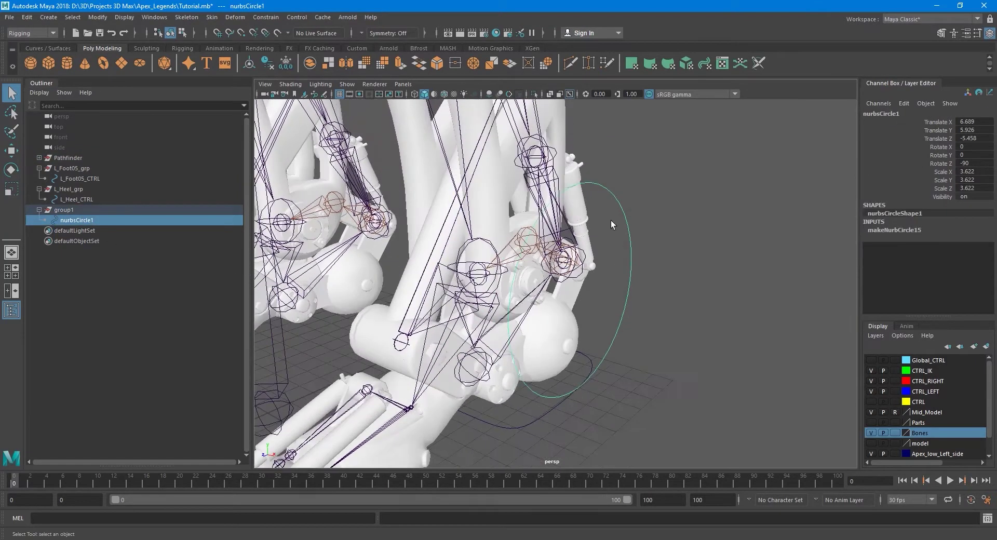
{"action": "double_click", "coordinate": [889, 114]}
{"action": "type", "text": "L_Foot_CTRL"}
{"action": "key", "text": "Return"}
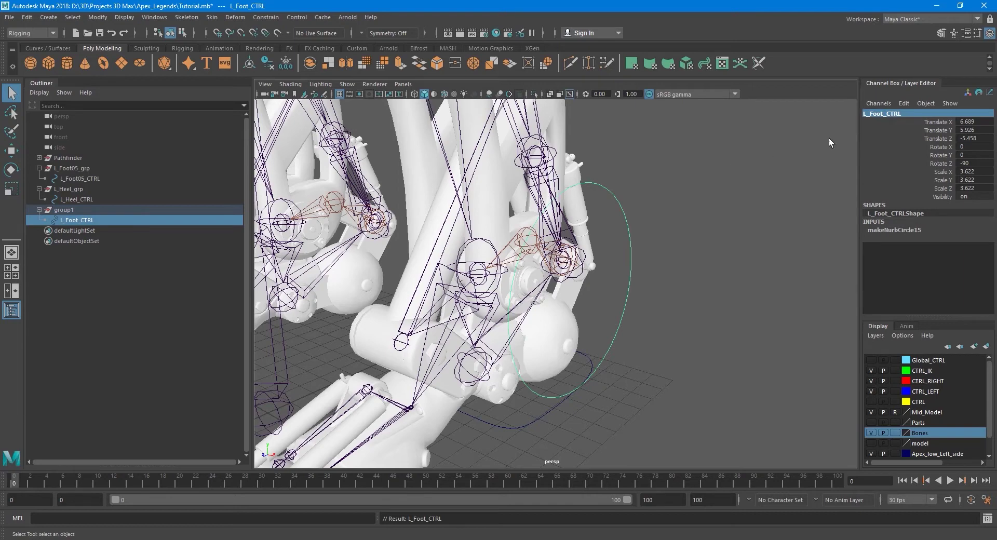
Step: Rename the circle's parent group as L_Foot_grp, reusing the control's copied name
{"action": "double_click", "coordinate": [908, 113]}
{"action": "key", "text": "ctrl+c"}
{"action": "left_click", "coordinate": [115, 210]}
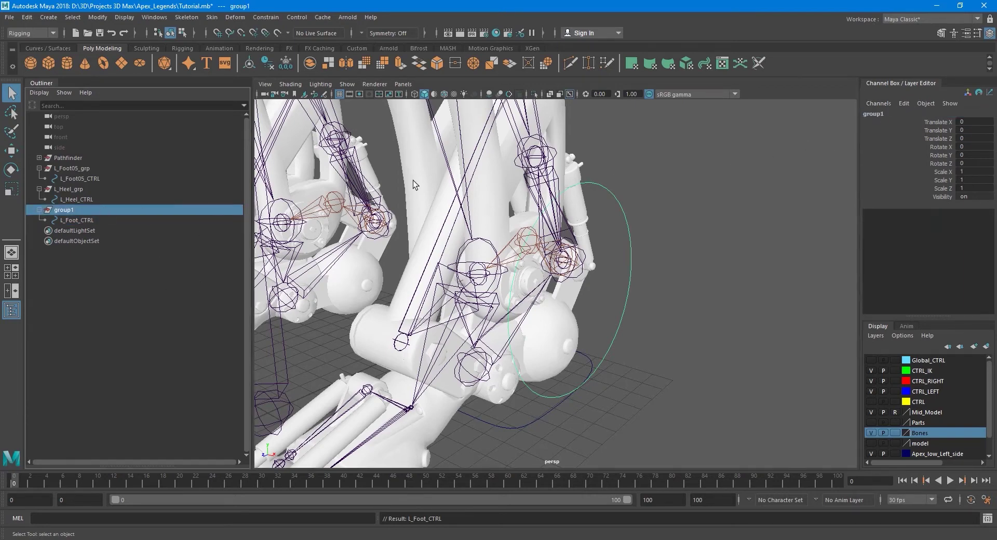
{"action": "double_click", "coordinate": [907, 113]}
{"action": "key", "text": "ctrl+v"}
{"action": "type", "text": "grp"}
{"action": "key", "text": "Return"}
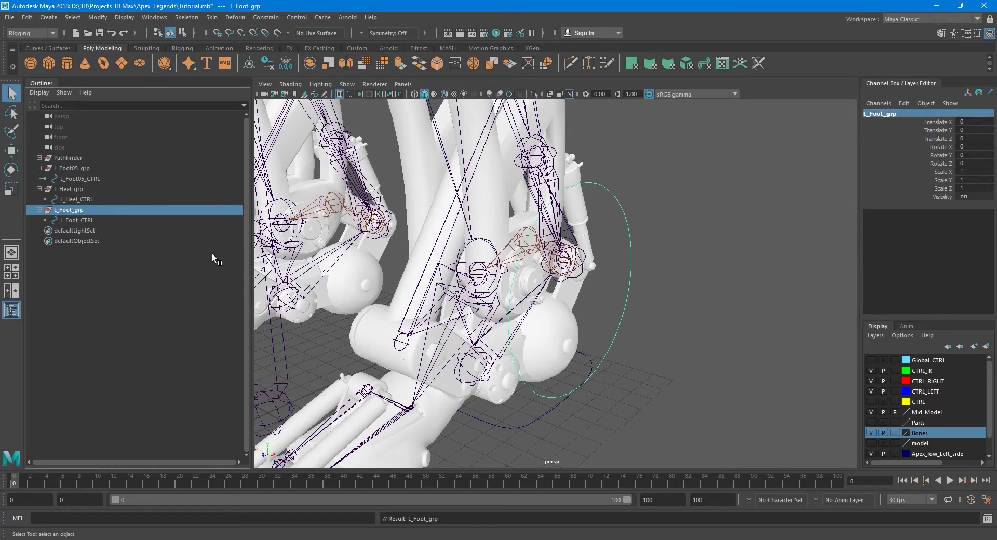
Step: Unparent L_Foot_CTRL from L_Foot_grp by moving it to the top level of the Outliner
{"action": "left_click", "coordinate": [111, 220]}
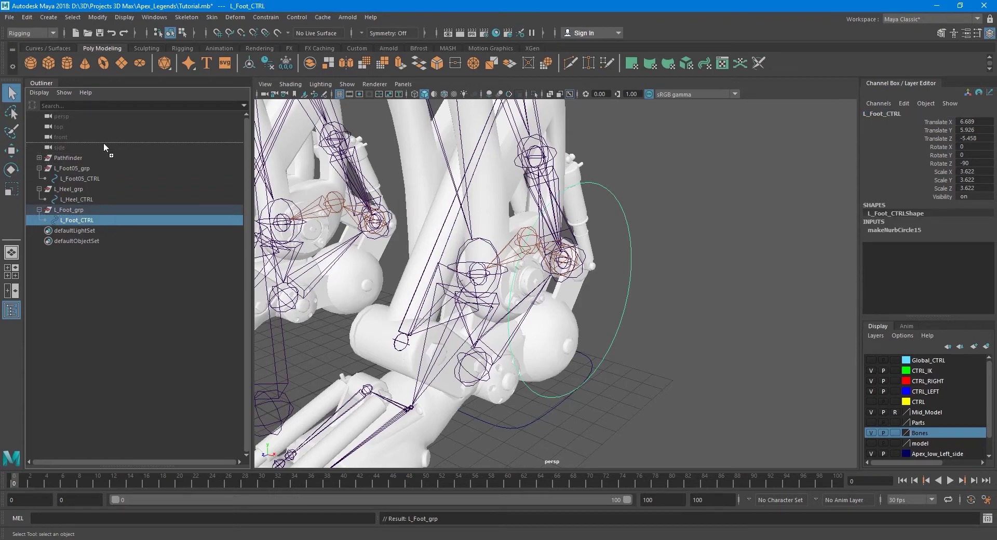
{"action": "left_click_drag", "start_coordinate": [104, 143], "coordinate": [103, 143]}
{"action": "left_click_drag", "start_coordinate": [555, 292], "coordinate": [506, 265], "text": "alt"}
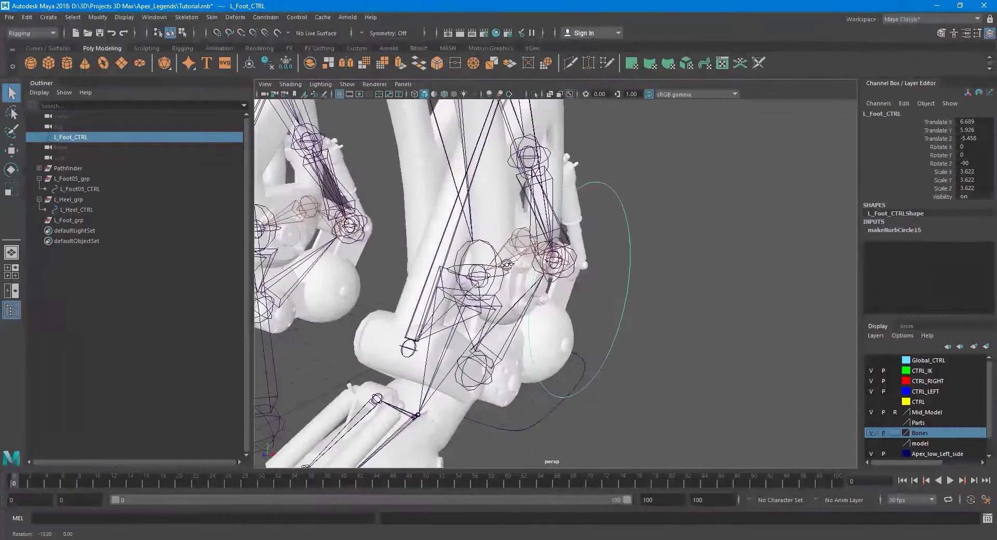
{"action": "left_click", "coordinate": [98, 218]}
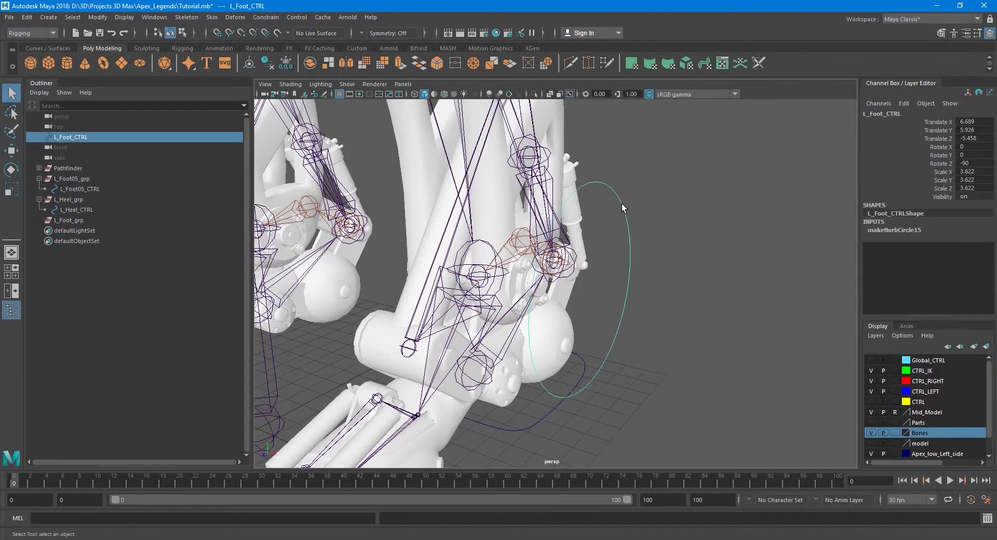
{"action": "key", "text": "w"}
{"action": "left_click_drag", "start_coordinate": [622, 204], "coordinate": [634, 237], "text": "alt"}
{"action": "left_click_drag", "start_coordinate": [603, 279], "coordinate": [520, 232], "text": "alt"}
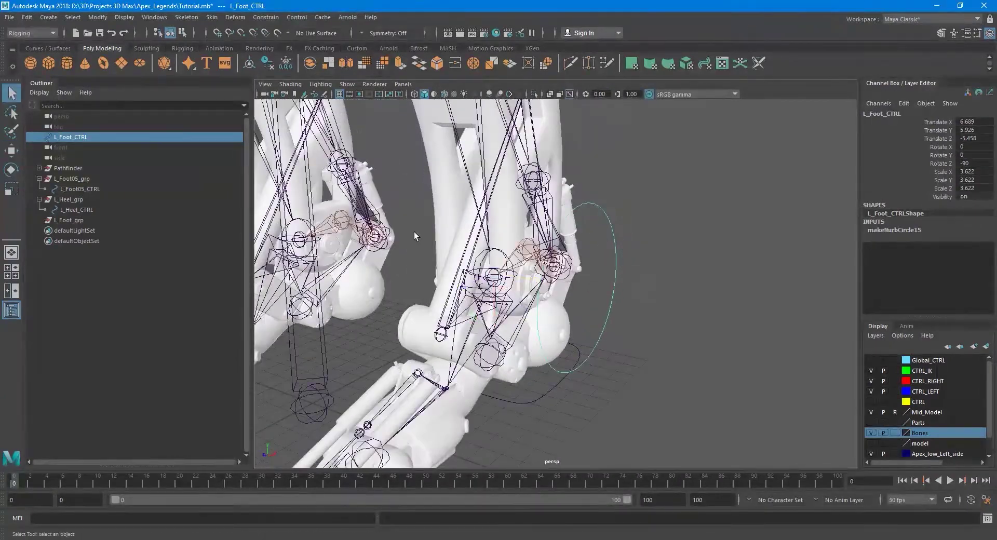
Step: Hide the Mid_Model layer and point-snap the pivot of L_Foot_grp onto the left ankle joint
{"action": "left_click", "coordinate": [104, 221]}
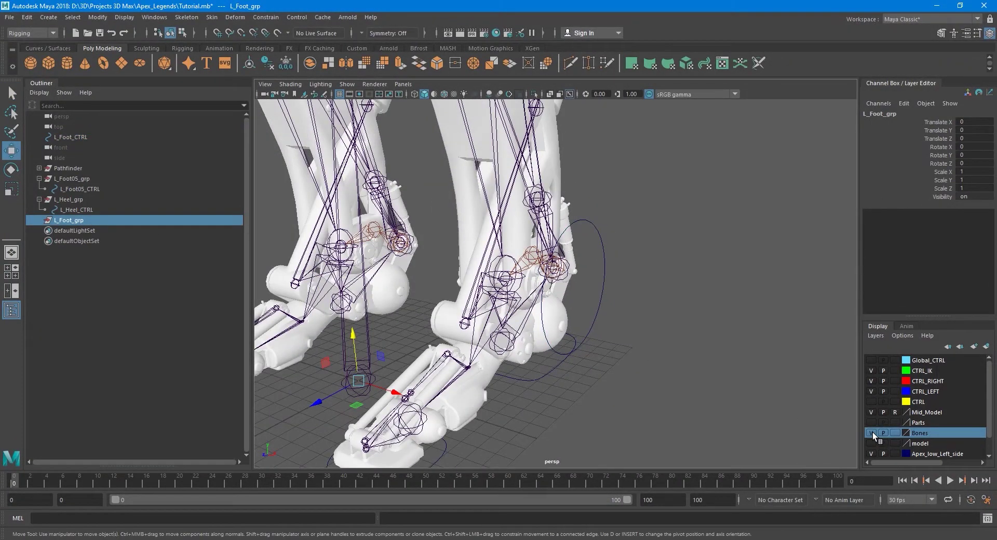
{"action": "left_click", "coordinate": [872, 412]}
{"action": "left_click_drag", "start_coordinate": [545, 343], "coordinate": [490, 316], "text": "alt"}
{"action": "key", "text": "d"}
{"action": "key", "text": "v"}
{"action": "left_click_drag", "start_coordinate": [323, 381], "coordinate": [488, 281]}
{"action": "scroll", "coordinate": [489, 282], "scroll_direction": "up", "scroll_amount": 2}
{"action": "scroll", "coordinate": [528, 301], "scroll_direction": "up", "scroll_amount": 4}
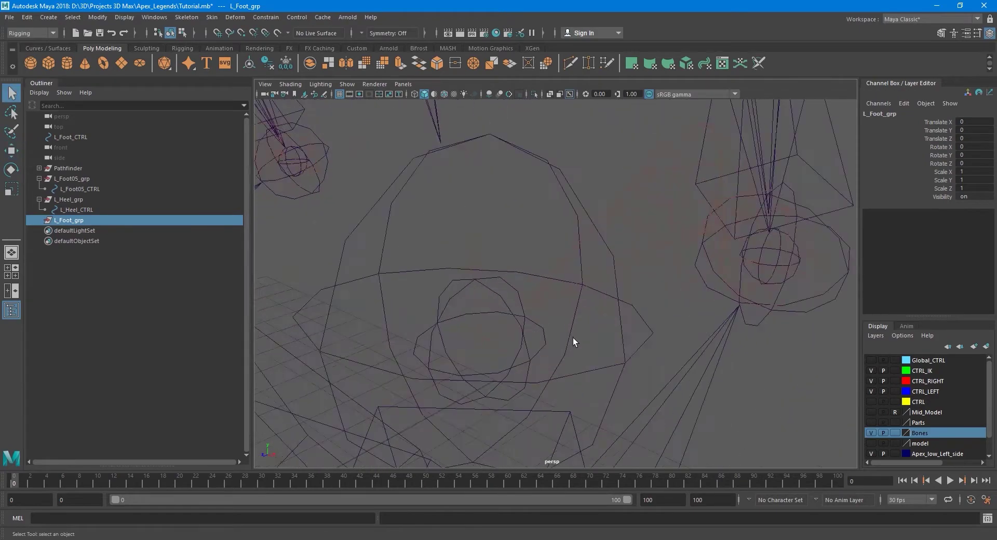
{"action": "key", "text": "d"}
{"action": "scroll", "coordinate": [560, 329], "scroll_direction": "up", "scroll_amount": 1}
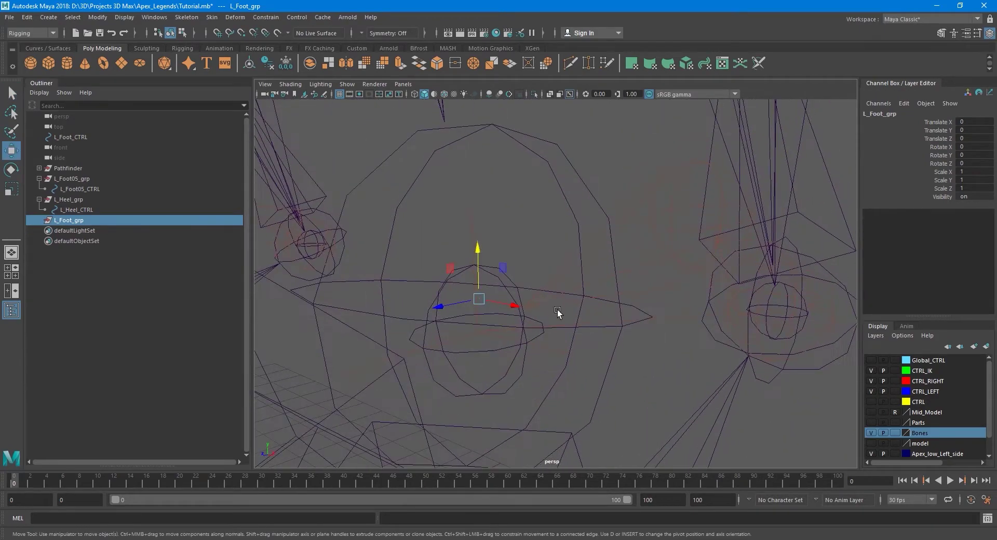
Step: Compare the L_Foot_J joint's pivot and axis orientation with those of L_Foot_grp
{"action": "left_click", "coordinate": [573, 172]}
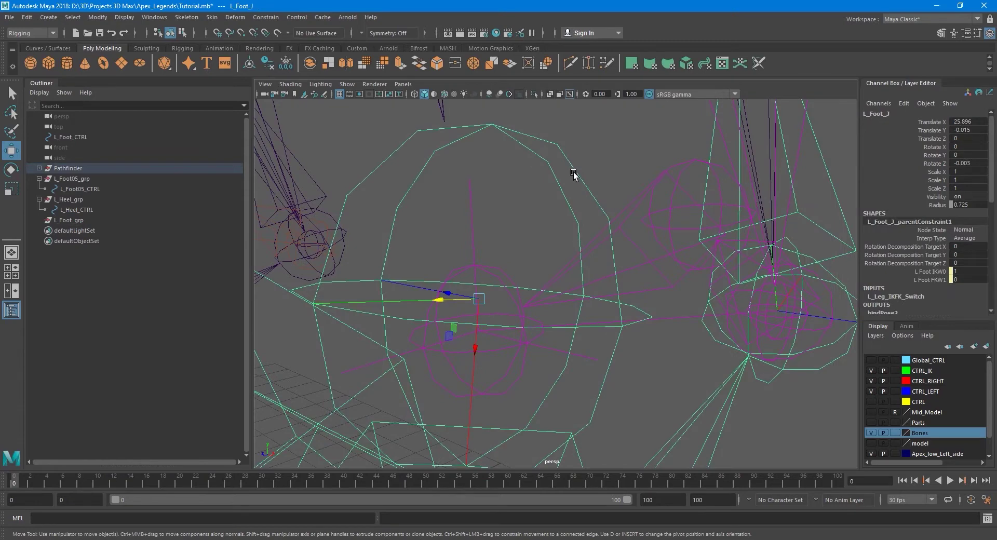
{"action": "left_click", "coordinate": [101, 219]}
{"action": "scroll", "coordinate": [429, 240], "scroll_direction": "down", "scroll_amount": 4}
{"action": "key", "text": "q"}
{"action": "left_click_drag", "start_coordinate": [437, 245], "coordinate": [517, 255], "text": "alt"}
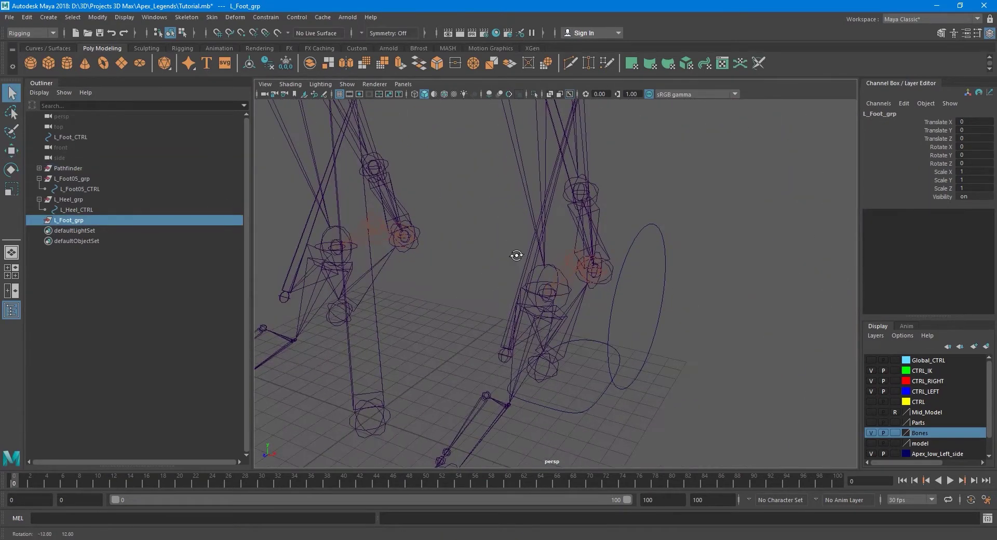
Step: Parent-constrain L_Foot_grp to the L_Foot_J joint on all axes, with Maintain offset off and weight 1
{"action": "scroll", "coordinate": [560, 292], "scroll_direction": "up", "scroll_amount": 5}
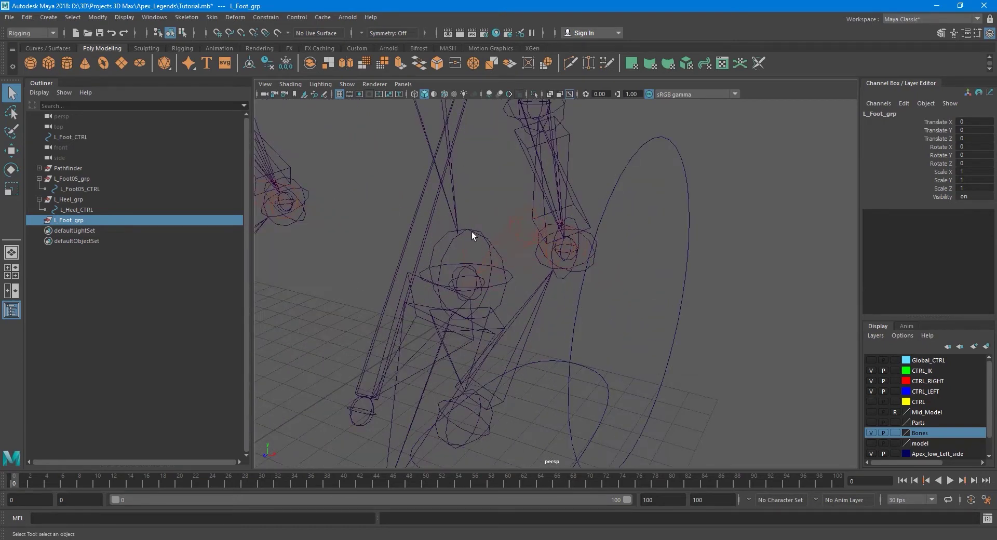
{"action": "left_click", "coordinate": [475, 228]}
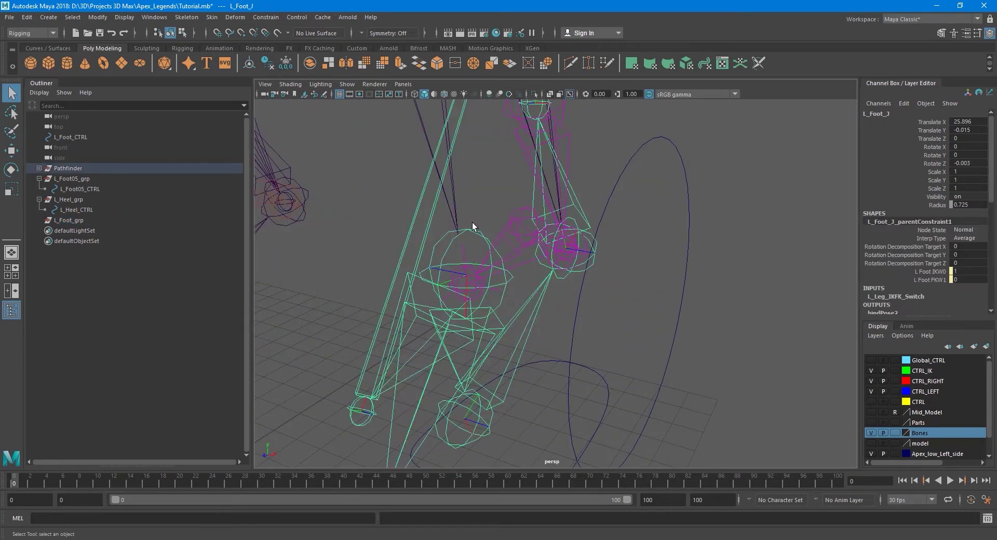
{"action": "left_click", "coordinate": [92, 219]}
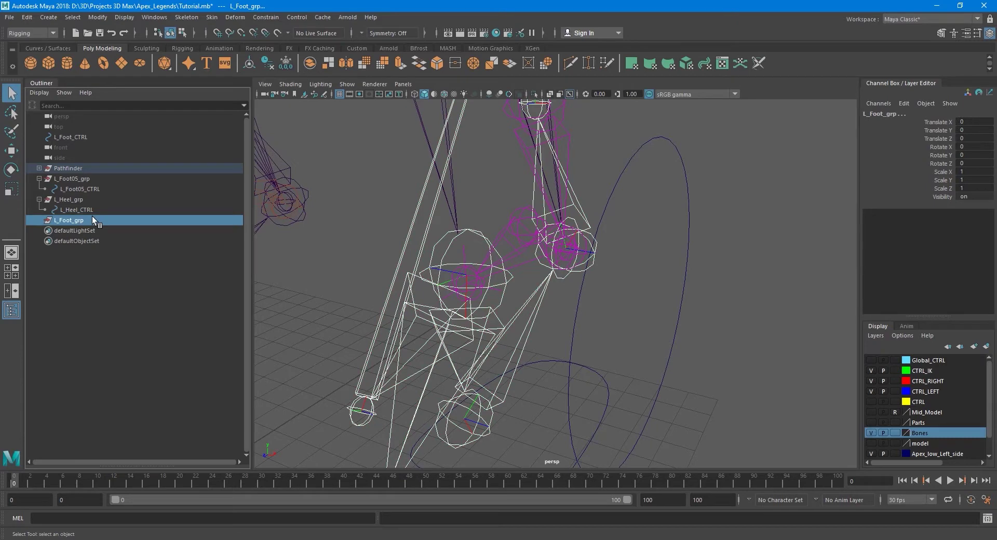
{"action": "left_click", "coordinate": [257, 19]}
{"action": "left_click", "coordinate": [361, 40]}
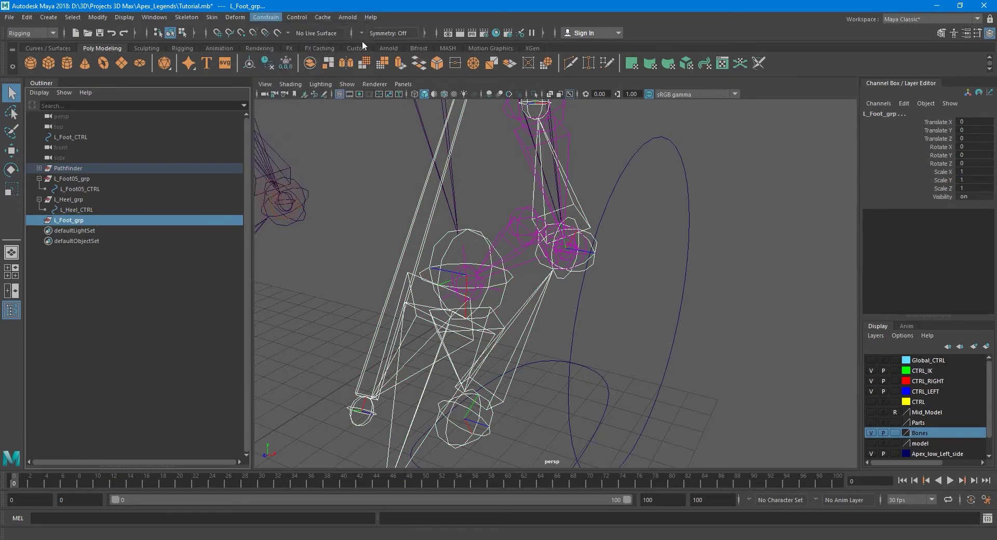
{"action": "left_click", "coordinate": [809, 354]}
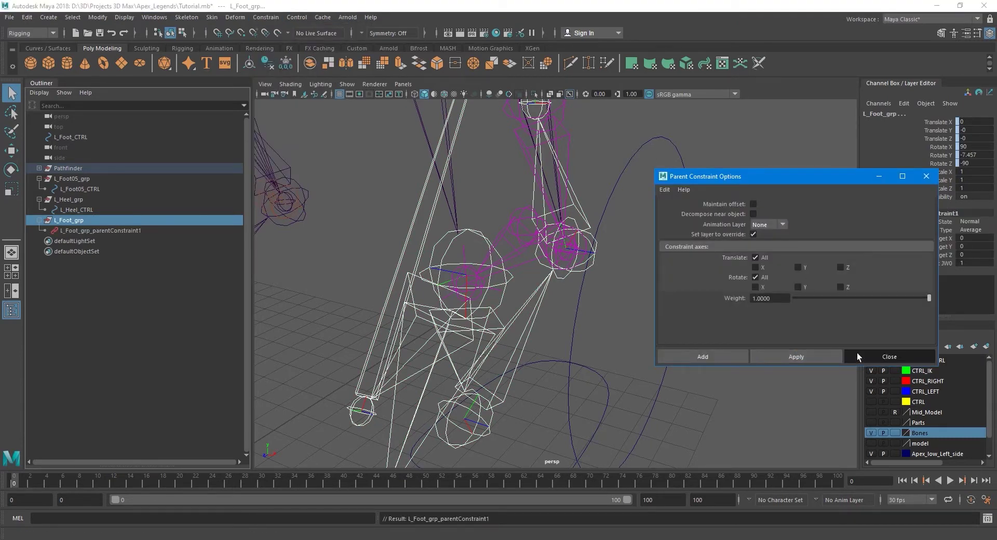
{"action": "left_click", "coordinate": [857, 355]}
Step: Delete the parent constraint from L_Foot_grp and undo the deletion
{"action": "left_click", "coordinate": [124, 230]}
{"action": "key", "text": "Delete"}
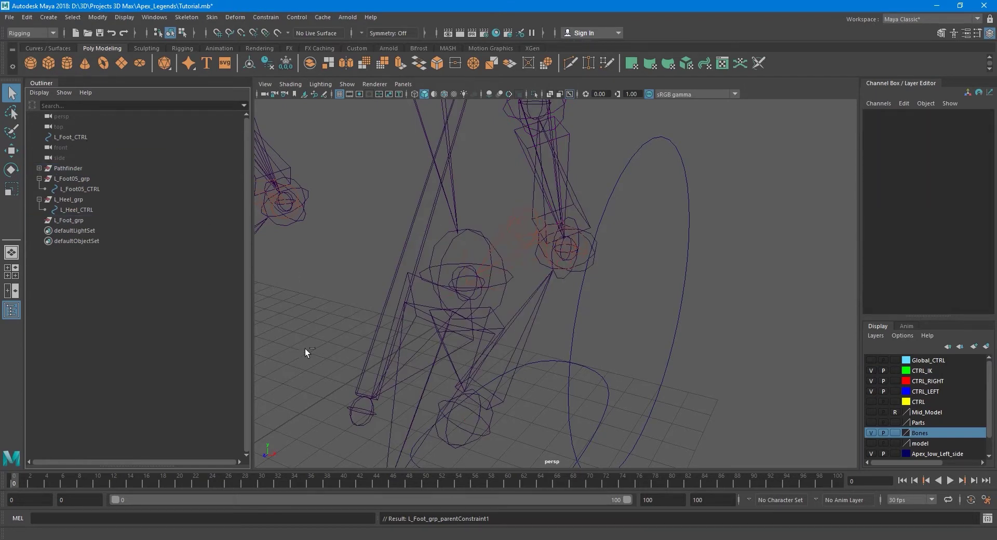
{"action": "key", "text": "ctrl+z"}
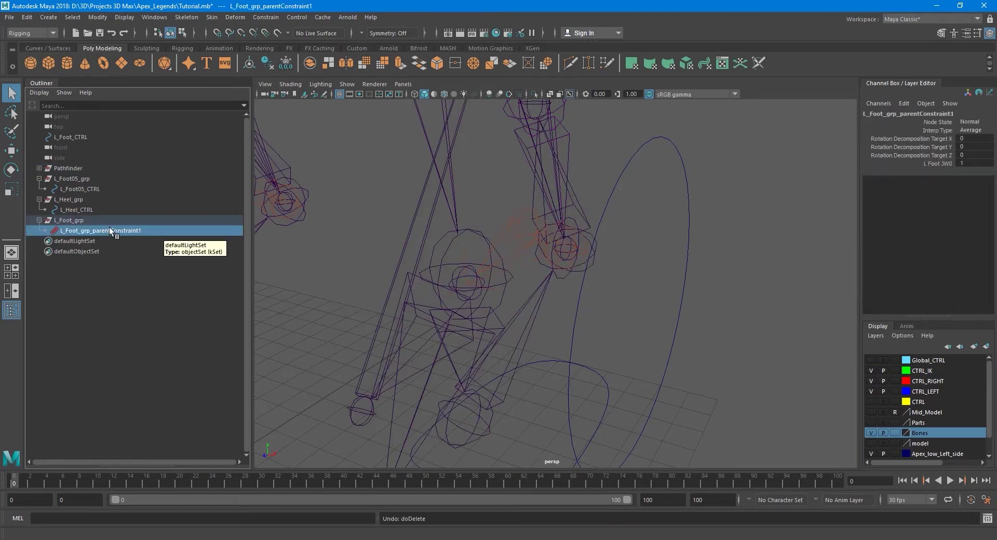
Step: Undo the parent constraint that ties L_Foot_grp to the L_Foot_J joint
{"action": "key", "text": "Up"}
{"action": "key", "text": "f"}
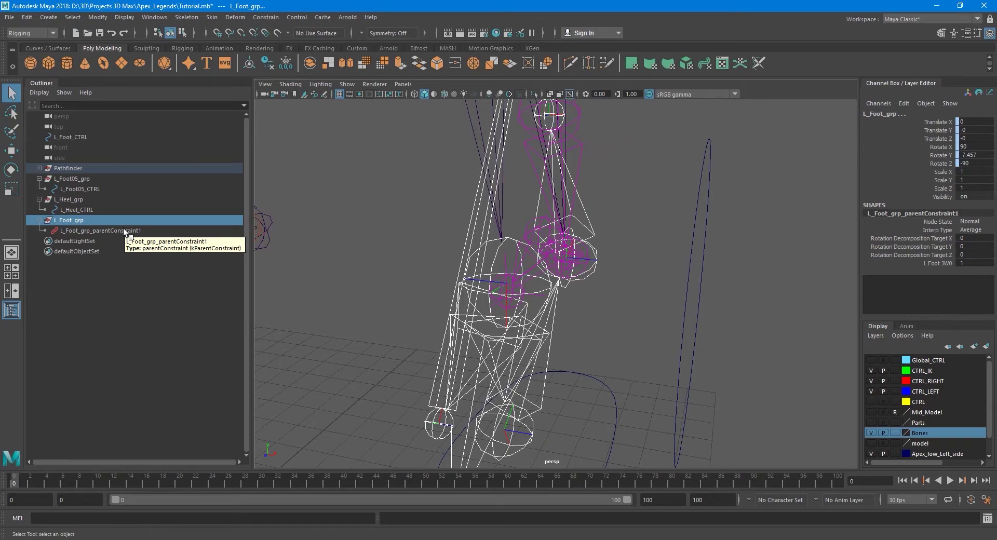
{"action": "key", "text": "ctrl+z"}
{"action": "key", "text": "f"}
Step: Show the local rotation axes of the L_Foot_J ankle joint
{"action": "left_click", "coordinate": [525, 214]}
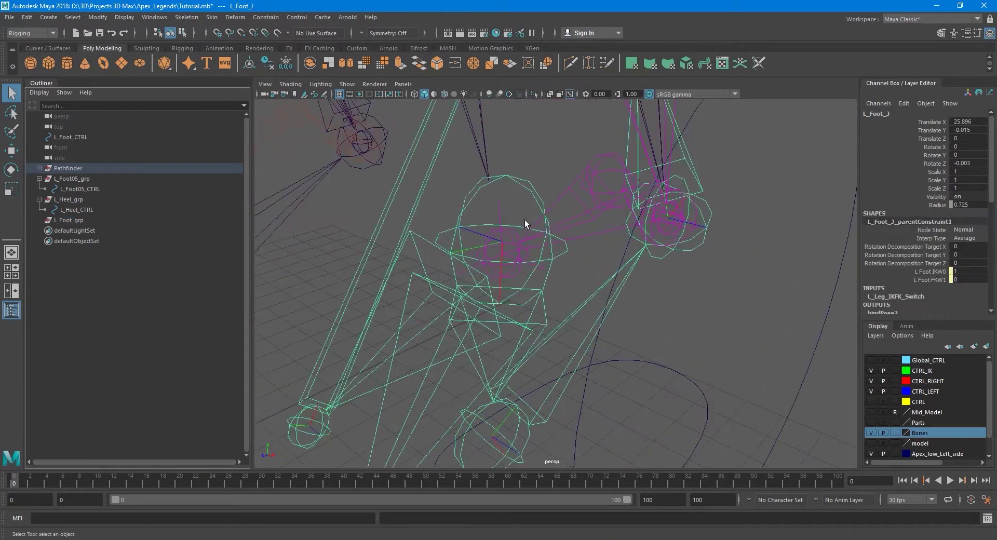
{"action": "left_click", "coordinate": [124, 19]}
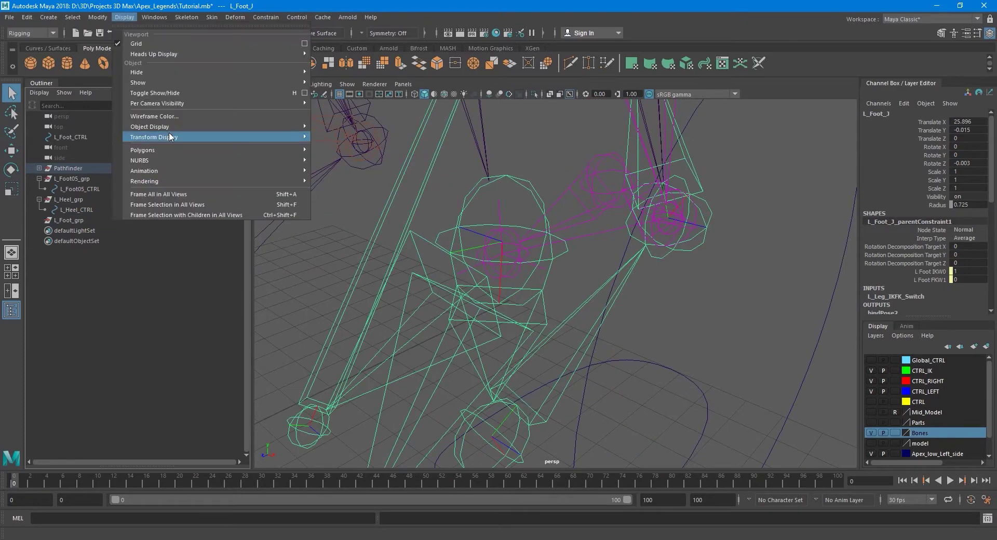
{"action": "mouse_move", "coordinate": [272, 136]}
{"action": "left_click", "coordinate": [343, 138]}
{"action": "mouse_move", "coordinate": [504, 228]}
{"action": "left_mouse_down", "text": "alt"}
{"action": "mouse_move", "coordinate": [545, 230]}
{"action": "mouse_move", "coordinate": [519, 228]}
{"action": "left_mouse_up", "text": "alt"}
{"action": "middle_click_drag", "start_coordinate": [517, 225], "coordinate": [525, 250], "text": "alt"}
{"action": "scroll", "coordinate": [525, 254], "scroll_direction": "up", "scroll_amount": 2}
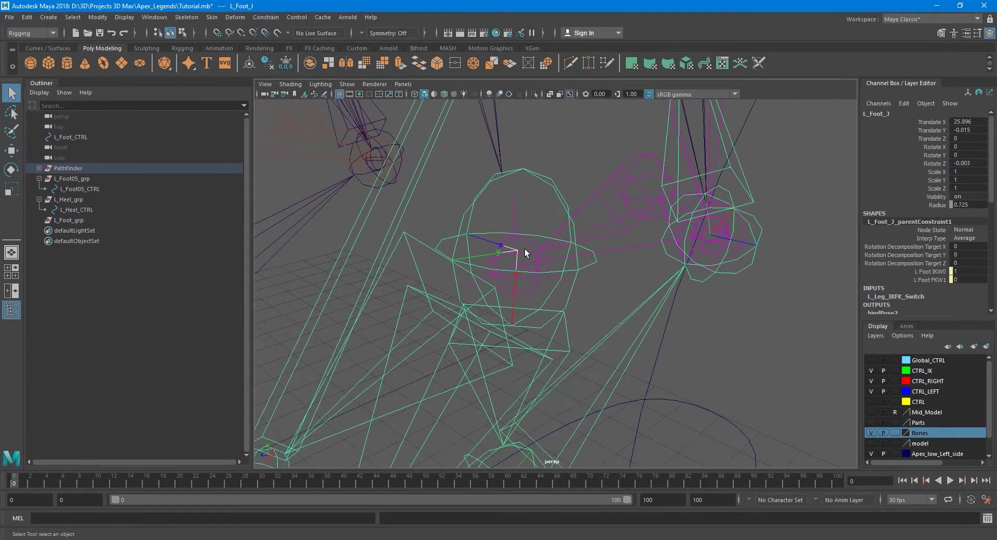
Step: Show the local rotation axes of L_Foot_grp and compare their orientation with the ankle joint's axes
{"action": "left_click", "coordinate": [90, 220]}
{"action": "left_click", "coordinate": [120, 16]}
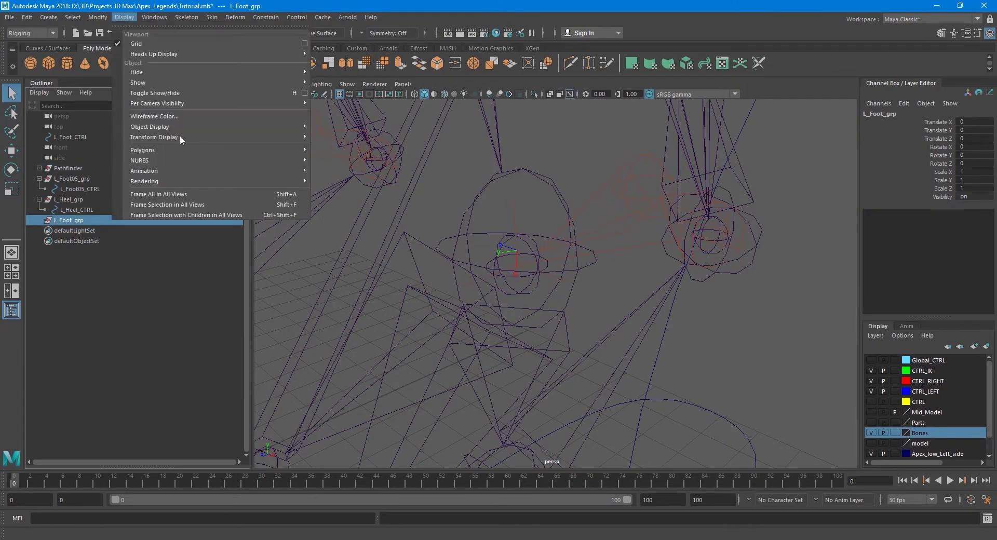
{"action": "mouse_move", "coordinate": [195, 136]}
{"action": "left_click", "coordinate": [340, 144]}
{"action": "key", "text": "f"}
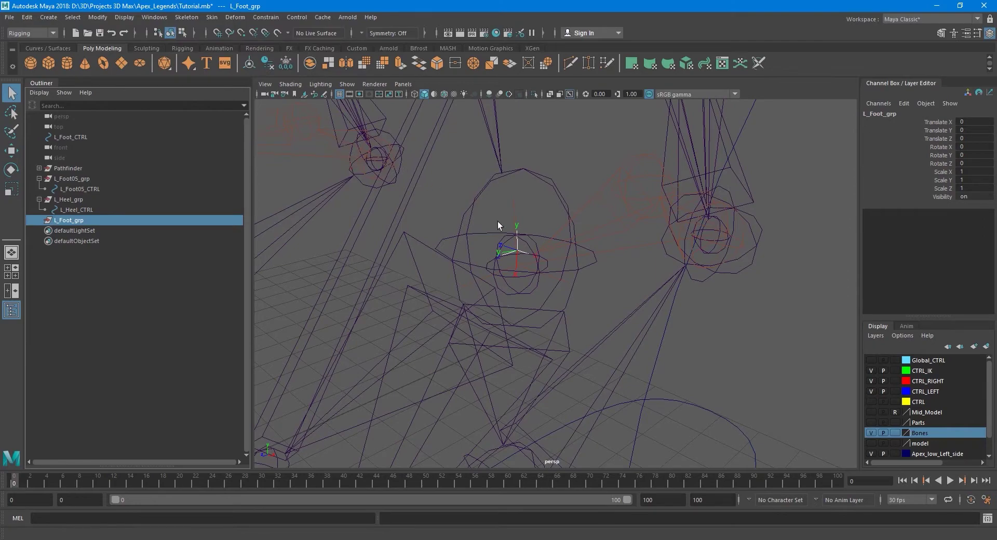
{"action": "mouse_move", "coordinate": [487, 197]}
{"action": "left_mouse_down", "text": "alt"}
{"action": "mouse_move", "coordinate": [510, 196]}
{"action": "mouse_move", "coordinate": [488, 198]}
{"action": "left_mouse_up", "text": "alt"}
{"action": "right_click_drag", "start_coordinate": [488, 198], "coordinate": [505, 214], "text": "alt"}
{"action": "scroll", "coordinate": [505, 213], "scroll_direction": "up", "scroll_amount": 2}
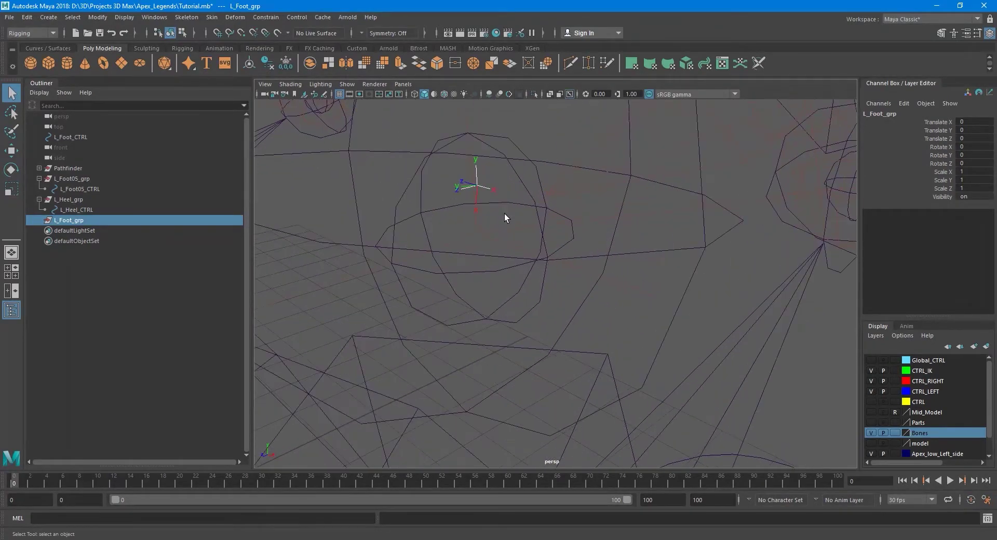
{"action": "scroll", "coordinate": [504, 213], "scroll_direction": "down", "scroll_amount": 5}
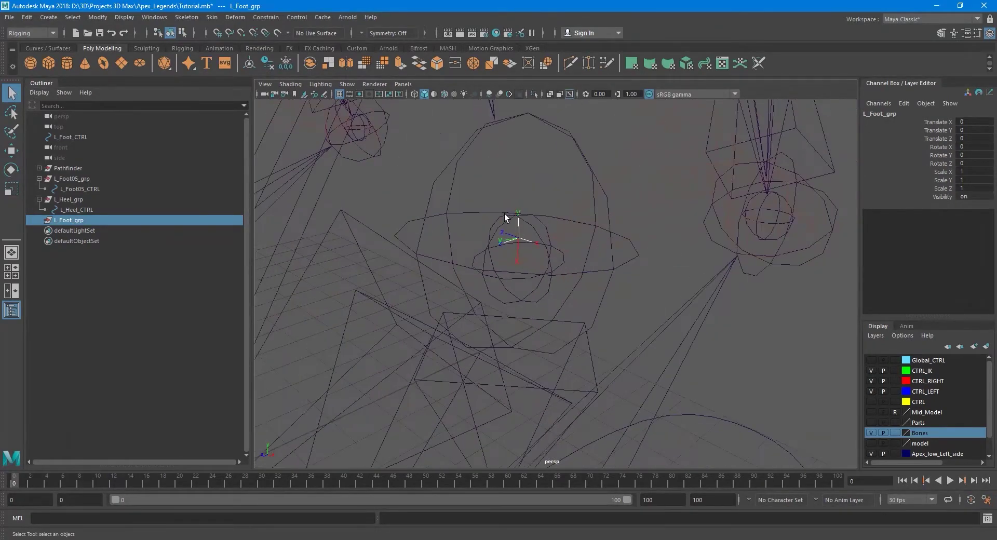
Step: Test-rotate the L_Foot_J joint about -17.5 degrees around its local Z axis and undo the rotation
{"action": "left_click", "coordinate": [573, 137]}
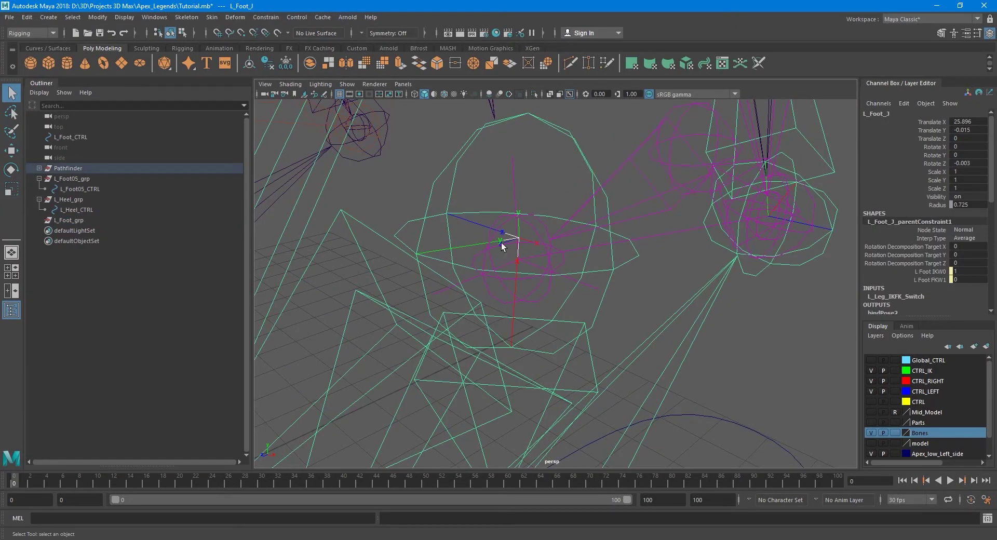
{"action": "left_click", "coordinate": [450, 176]}
{"action": "left_click", "coordinate": [455, 171]}
{"action": "key", "text": "e"}
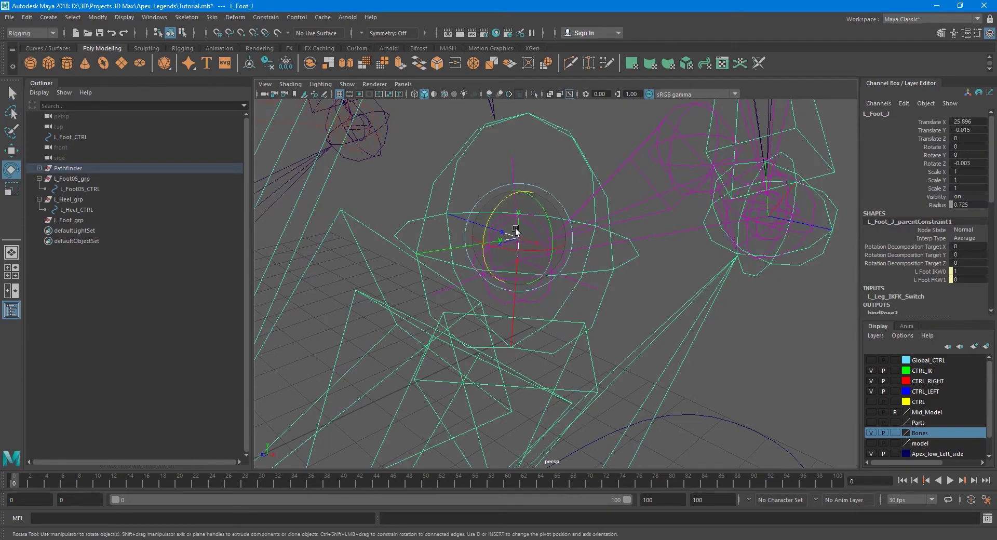
{"action": "left_click_drag", "start_coordinate": [494, 217], "coordinate": [456, 218]}
{"action": "key", "text": "ctrl+z"}
{"action": "key", "text": "w"}
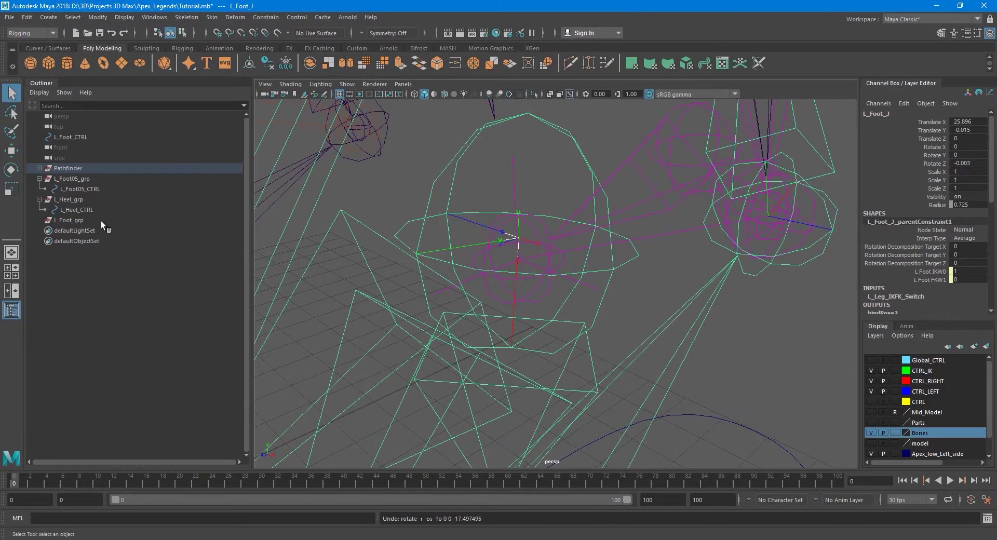
Step: Test-rotate L_Foot_grp around its own pivot at the ankle and undo the rotation
{"action": "left_click", "coordinate": [93, 220]}
{"action": "key", "text": "e"}
{"action": "left_click_drag", "start_coordinate": [493, 227], "coordinate": [519, 232]}
{"action": "key", "text": "ctrl+z"}
{"action": "scroll", "coordinate": [551, 266], "scroll_direction": "down", "scroll_amount": 2}
{"action": "key", "text": "q"}
{"action": "scroll", "coordinate": [520, 287], "scroll_direction": "down", "scroll_amount": 2}
{"action": "left_click_drag", "start_coordinate": [508, 287], "coordinate": [539, 232], "text": "alt"}
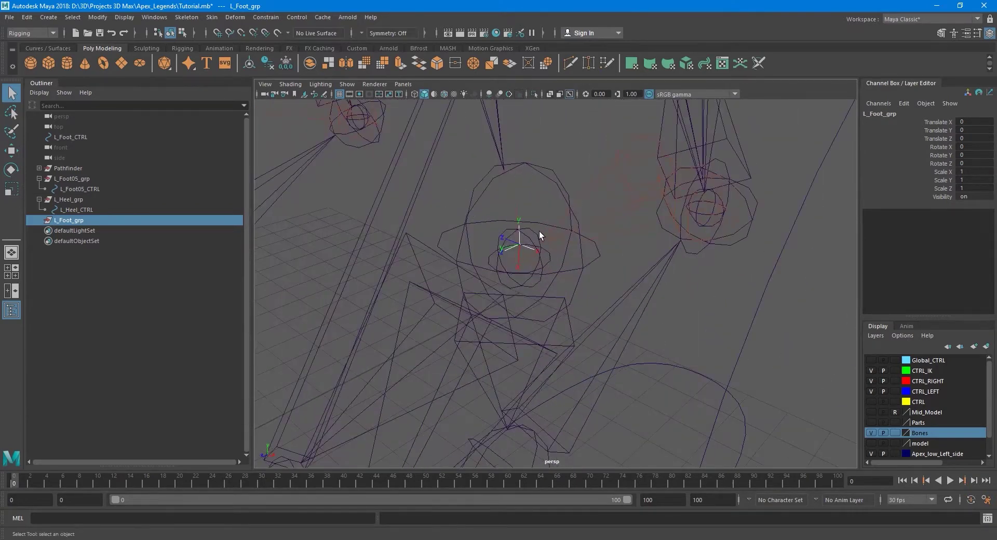
Step: Align L_Foot_grp to the L_Foot_J joint with a parent constraint and delete that constraint
{"action": "left_click", "coordinate": [550, 181]}
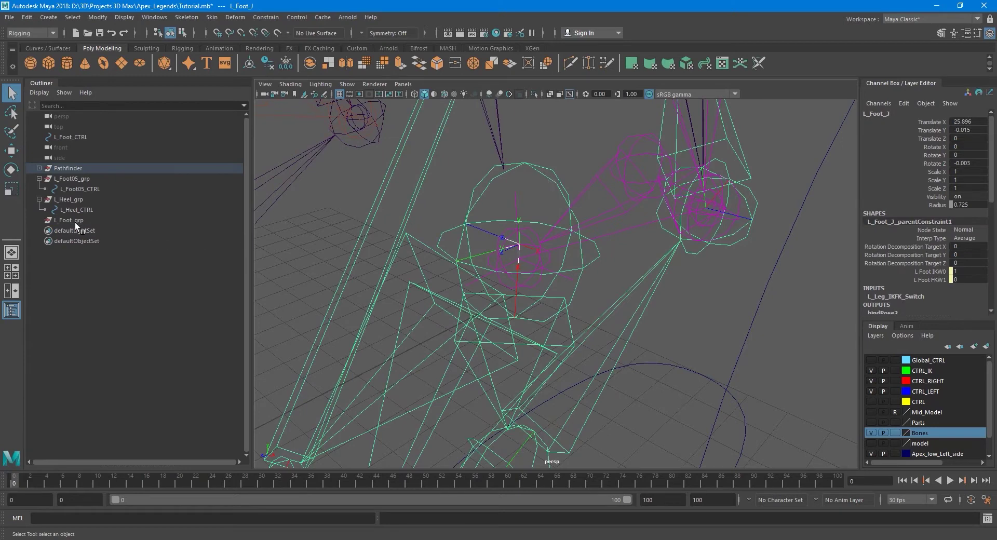
{"action": "left_click", "coordinate": [68, 219], "text": "ctrl"}
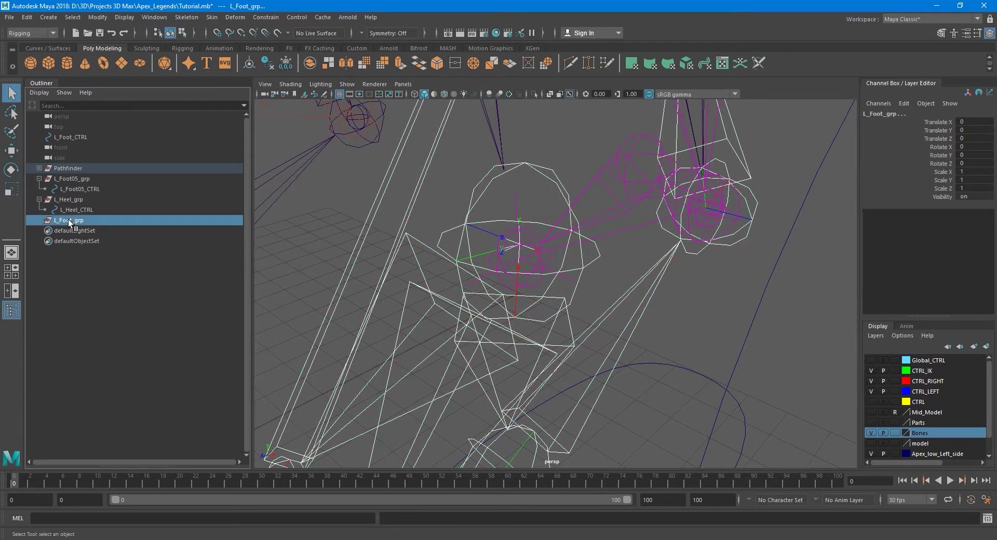
{"action": "left_click", "coordinate": [266, 17]}
{"action": "left_click", "coordinate": [304, 44]}
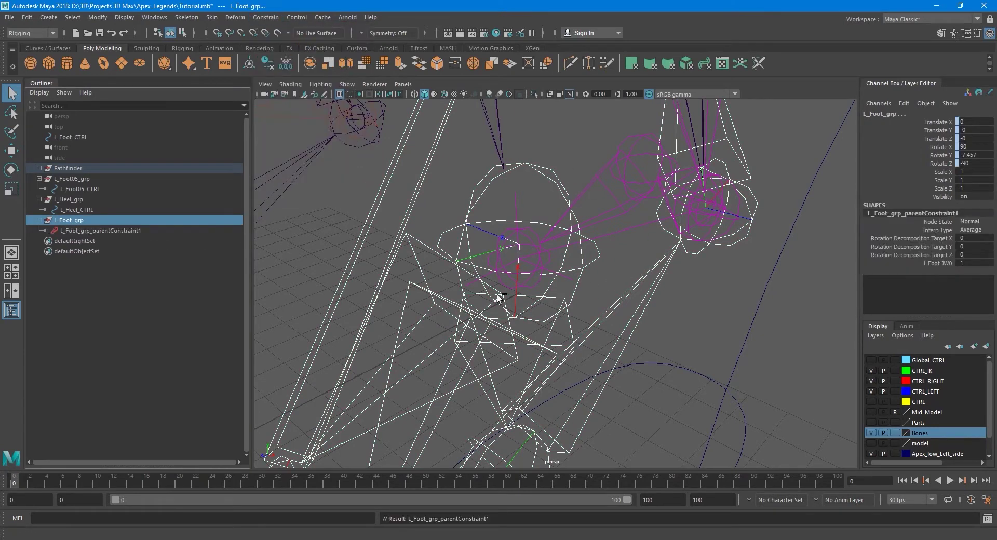
{"action": "left_click", "coordinate": [122, 229]}
{"action": "key", "text": "Delete"}
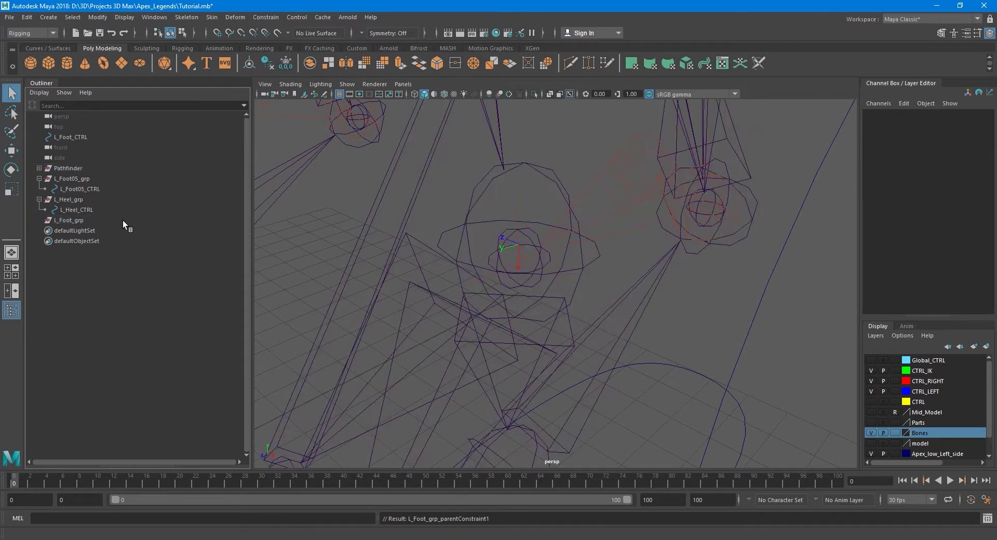
Step: Hide the local rotation axes of both L_Foot_grp and the L_Foot_J joint
{"action": "left_click", "coordinate": [84, 134]}
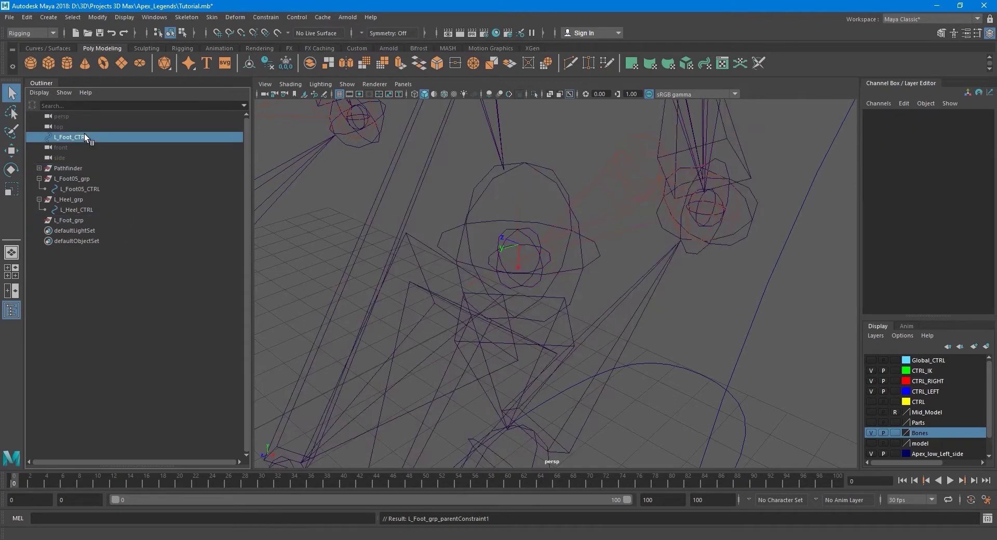
{"action": "left_click", "coordinate": [88, 217]}
{"action": "left_click", "coordinate": [116, 17]}
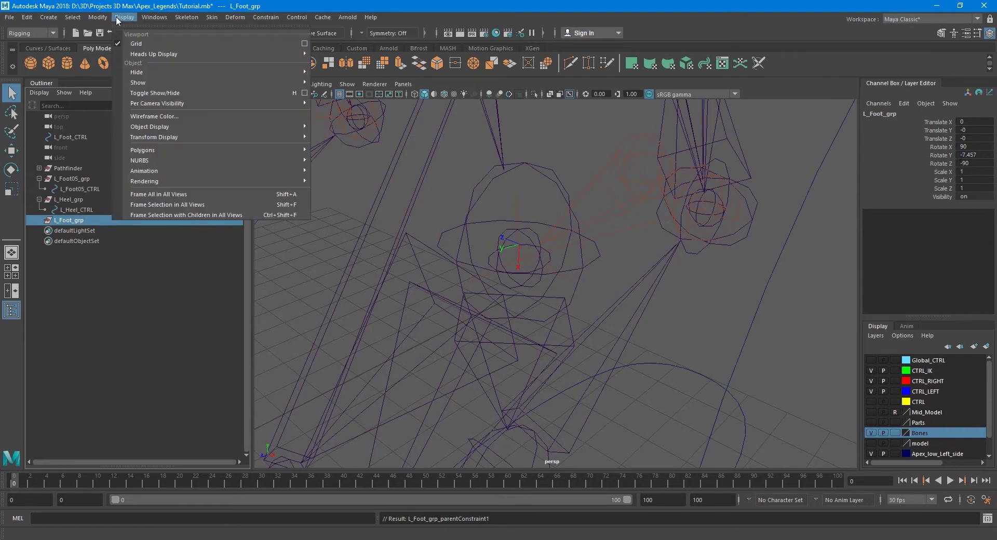
{"action": "mouse_move", "coordinate": [200, 136]}
{"action": "left_click", "coordinate": [344, 149]}
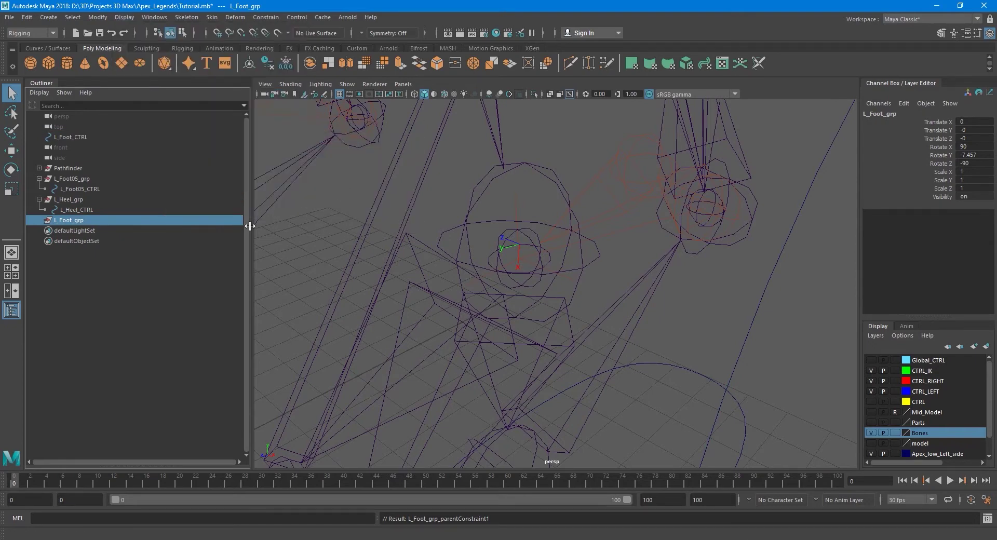
{"action": "left_click", "coordinate": [547, 199]}
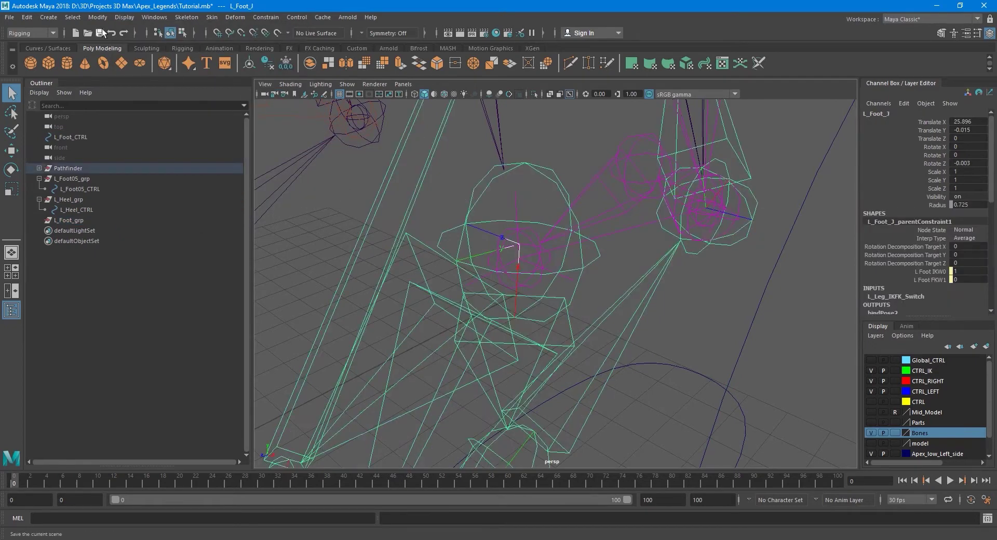
{"action": "left_click", "coordinate": [124, 17]}
{"action": "mouse_move", "coordinate": [185, 138]}
{"action": "left_click", "coordinate": [359, 146]}
Step: Parent the L_Foot_CTRL curve under L_Foot_grp in the scene hierarchy
{"action": "left_click_drag", "start_coordinate": [77, 135], "coordinate": [87, 222]}
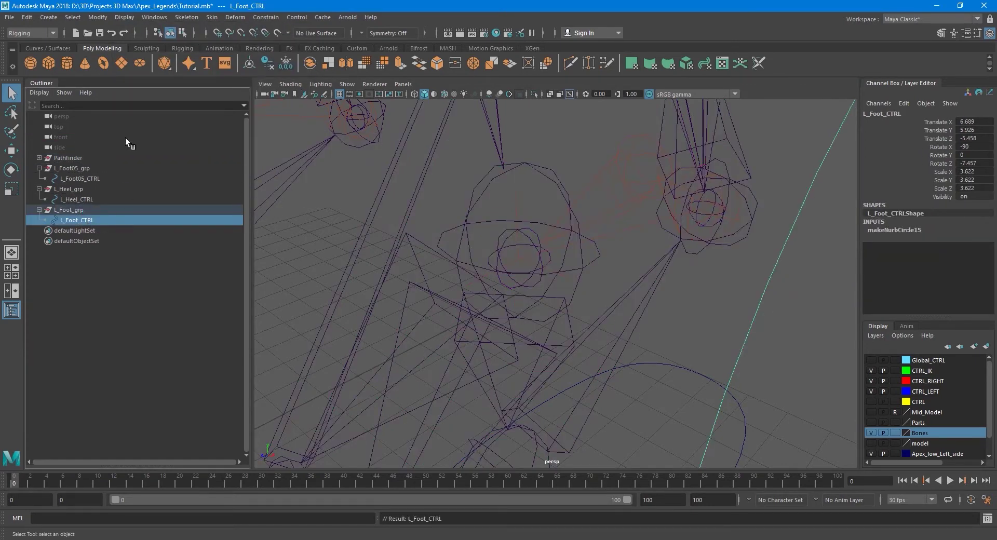
{"action": "left_click", "coordinate": [98, 21]}
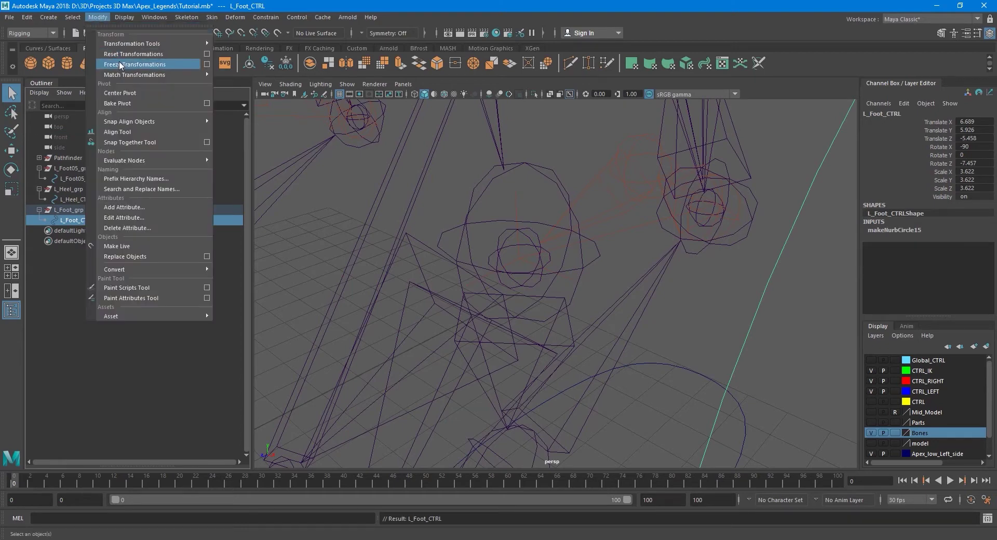
{"action": "left_click", "coordinate": [99, 20]}
Step: Test-rotate L_Foot_CTRL about -35 degrees around its Y axis and undo the rotation
{"action": "key", "text": "w"}
{"action": "key", "text": "e"}
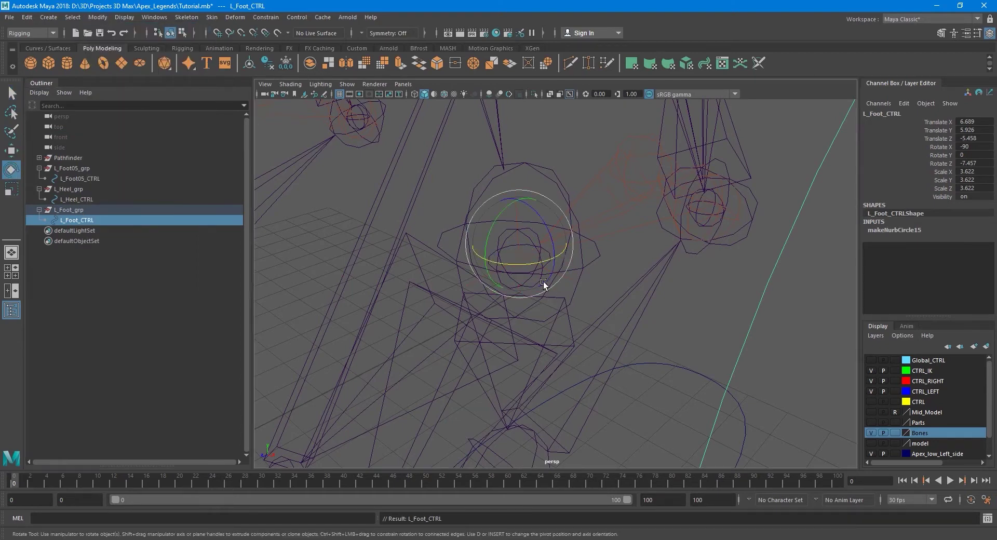
{"action": "left_click_drag", "start_coordinate": [494, 234], "coordinate": [494, 206]}
{"action": "key", "text": "ctrl+z"}
{"action": "key", "text": "q"}
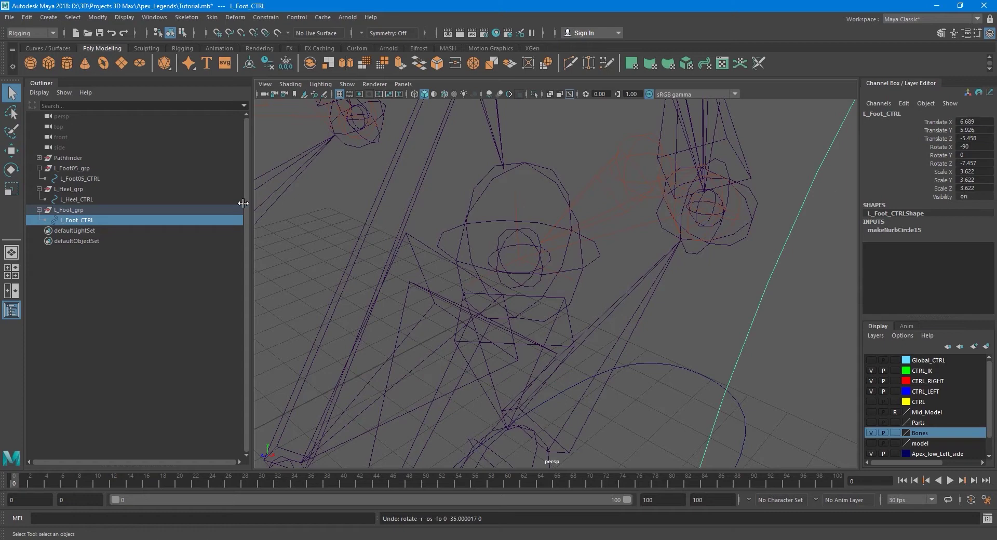
Step: Compare L_Foot_CTRL's transform values with those of L_Foot05_CTRL, and freeze the transformations of L_Foot_CTRL
{"action": "left_click", "coordinate": [93, 216]}
{"action": "left_click", "coordinate": [78, 200]}
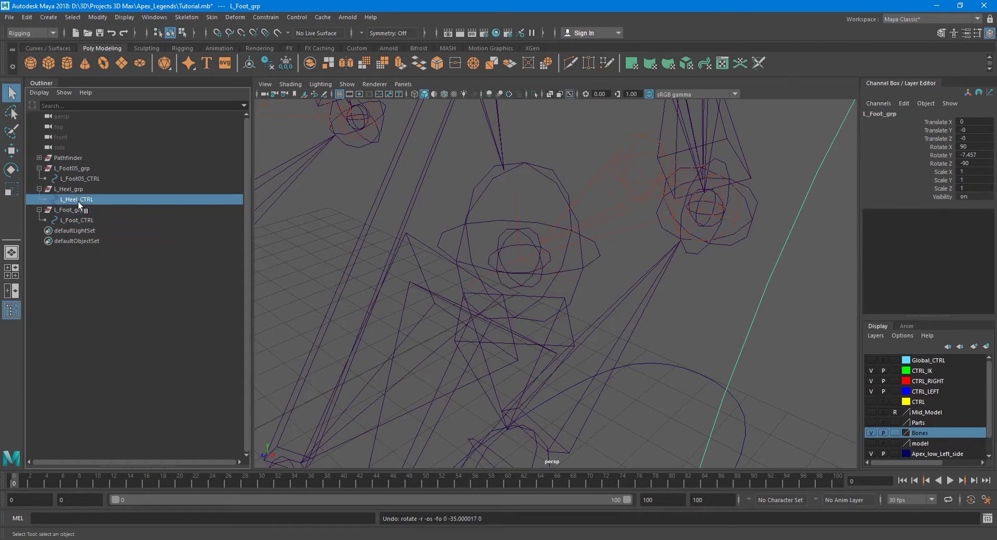
{"action": "left_click", "coordinate": [91, 179]}
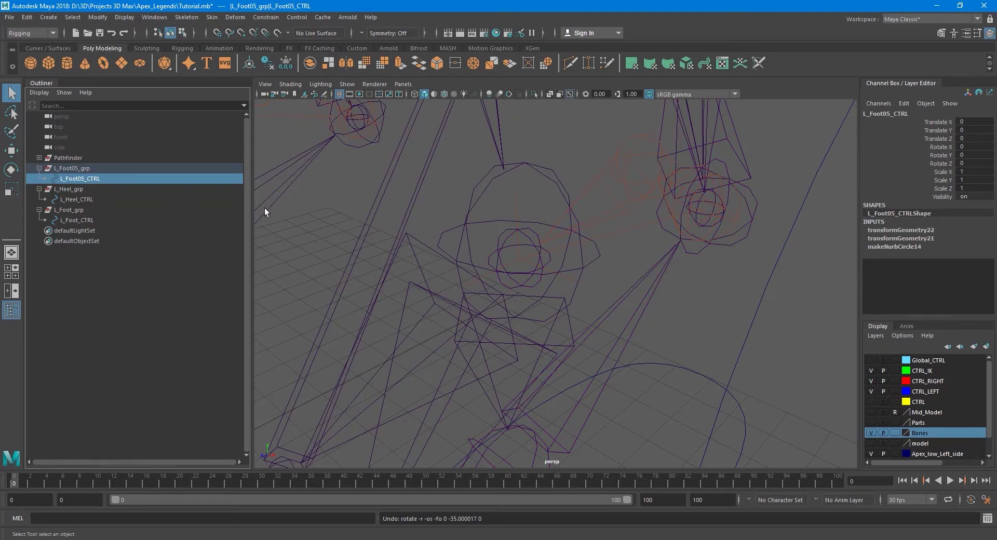
{"action": "left_click", "coordinate": [104, 218]}
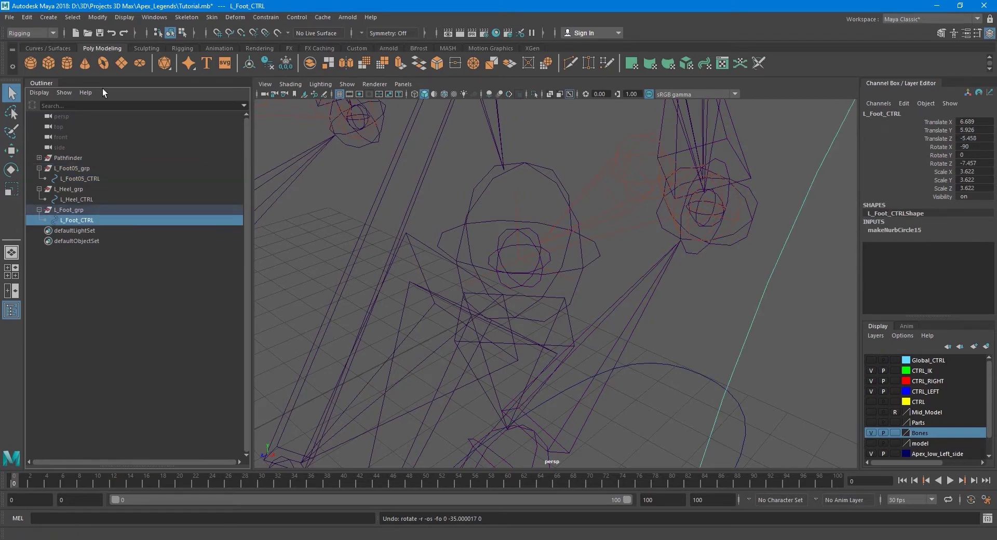
{"action": "left_click", "coordinate": [96, 17]}
{"action": "left_click", "coordinate": [134, 64]}
{"action": "scroll", "coordinate": [483, 229], "scroll_direction": "down", "scroll_amount": 5}
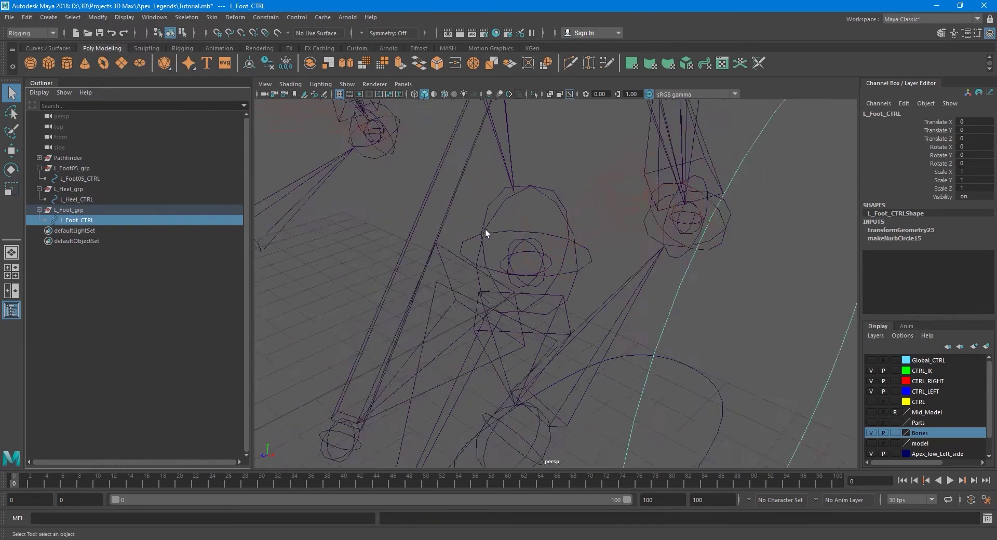
Step: Test-rotate the frozen L_Foot_CTRL slightly around the ankle and undo the rotation
{"action": "scroll", "coordinate": [485, 231], "scroll_direction": "down", "scroll_amount": 2}
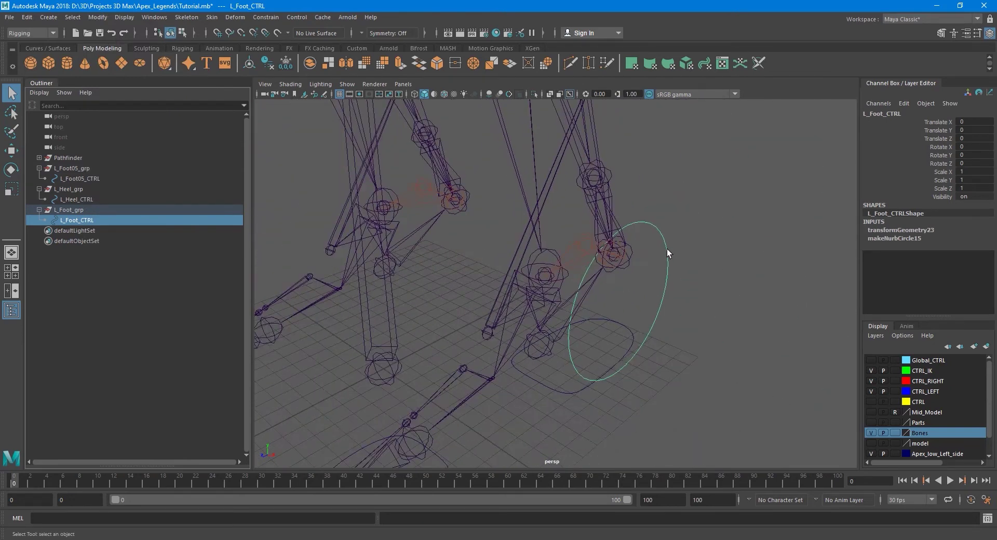
{"action": "key", "text": "e"}
{"action": "left_click_drag", "start_coordinate": [531, 256], "coordinate": [529, 245]}
{"action": "key", "text": "ctrl+z"}
{"action": "key", "text": "q"}
Step: Orient-constrain the L_Foot_J joint to L_Foot_CTRL on all axes, with Maintain offset off and weight 1
{"action": "scroll", "coordinate": [669, 267], "scroll_direction": "up", "scroll_amount": 6}
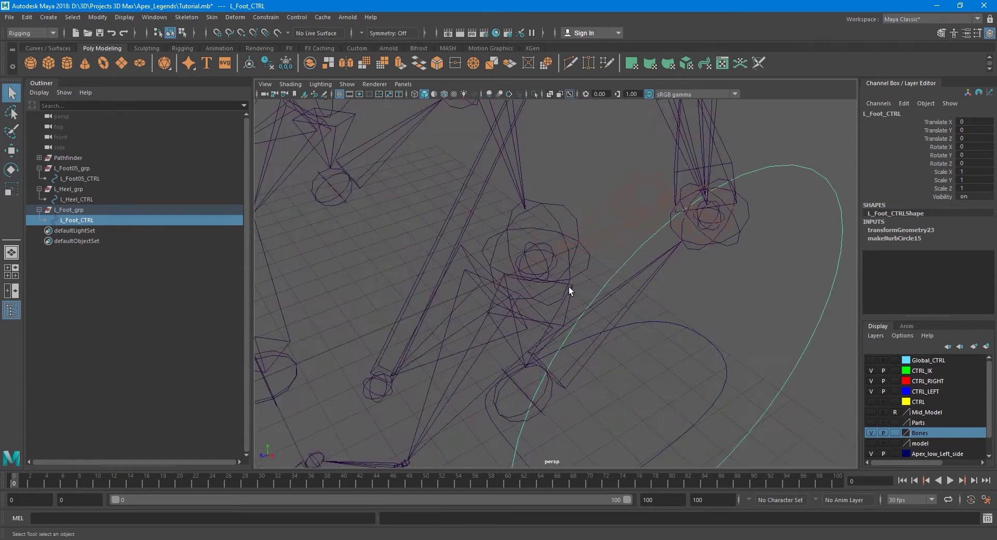
{"action": "left_click_drag", "start_coordinate": [575, 284], "coordinate": [562, 235], "text": "alt"}
{"action": "left_click", "coordinate": [547, 207]}
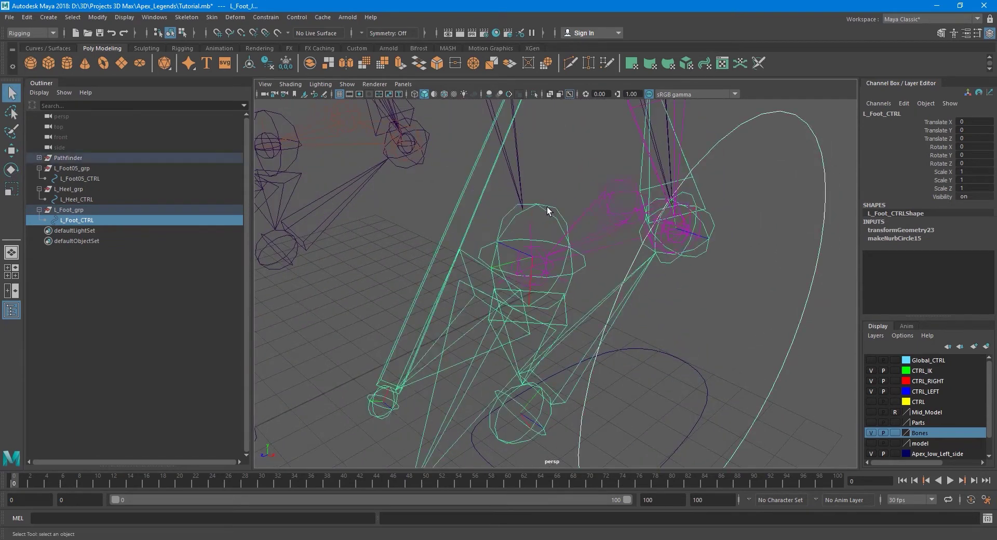
{"action": "left_click", "coordinate": [264, 18]}
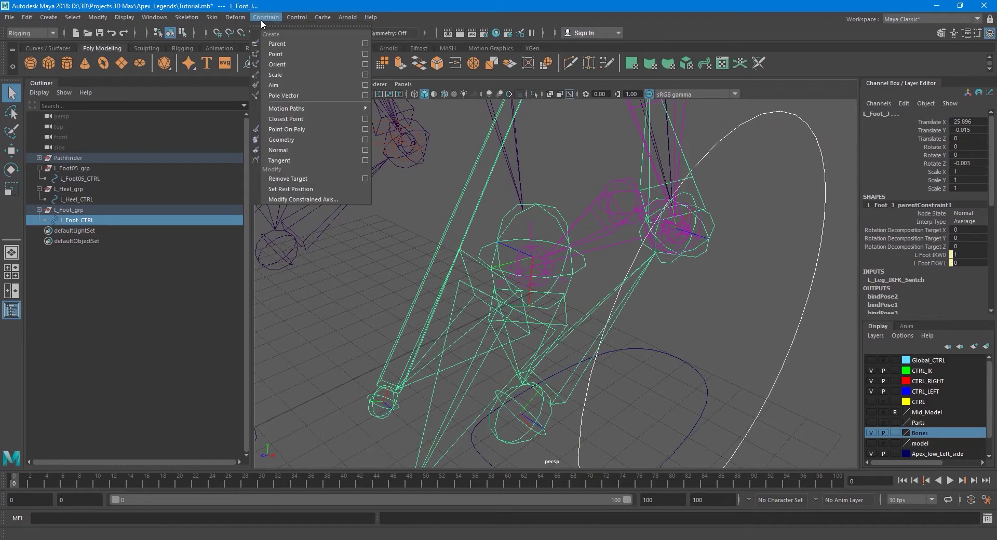
{"action": "left_click", "coordinate": [365, 65]}
{"action": "left_click", "coordinate": [799, 358]}
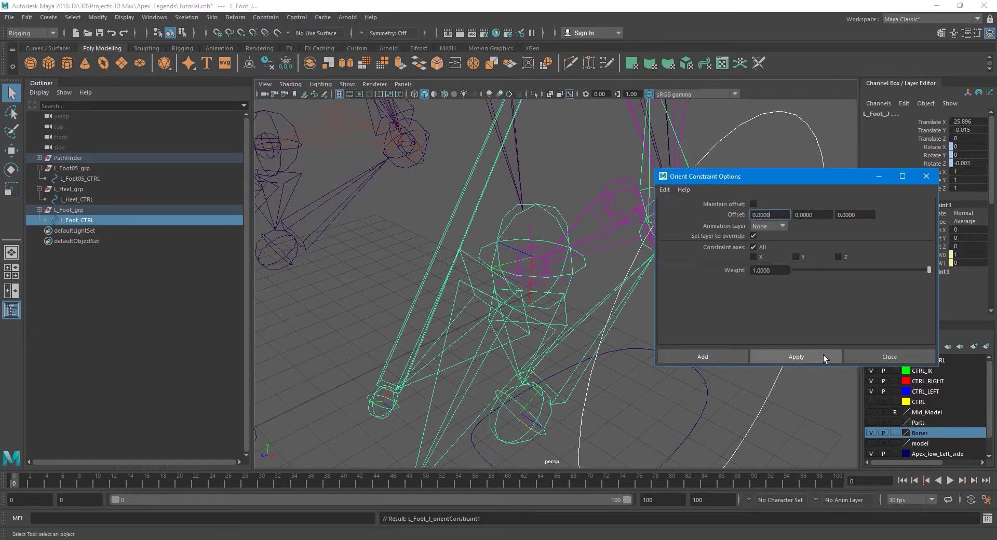
{"action": "left_click", "coordinate": [868, 355]}
Step: Select the L_Foot_CTRL curve and make the Mid_Model layer visible around the foot rig
{"action": "left_click", "coordinate": [825, 167]}
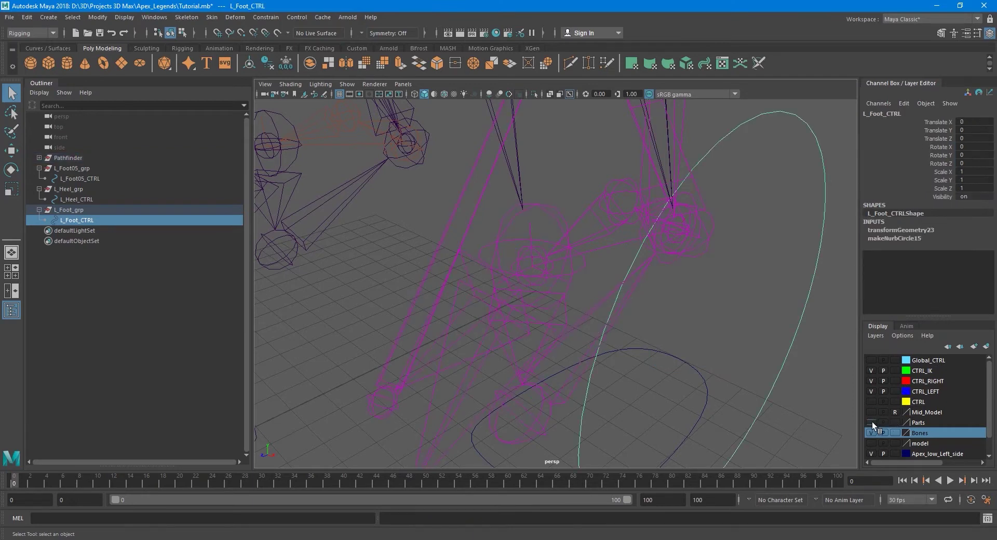
{"action": "left_click", "coordinate": [872, 412]}
{"action": "scroll", "coordinate": [676, 249], "scroll_direction": "down", "scroll_amount": 3}
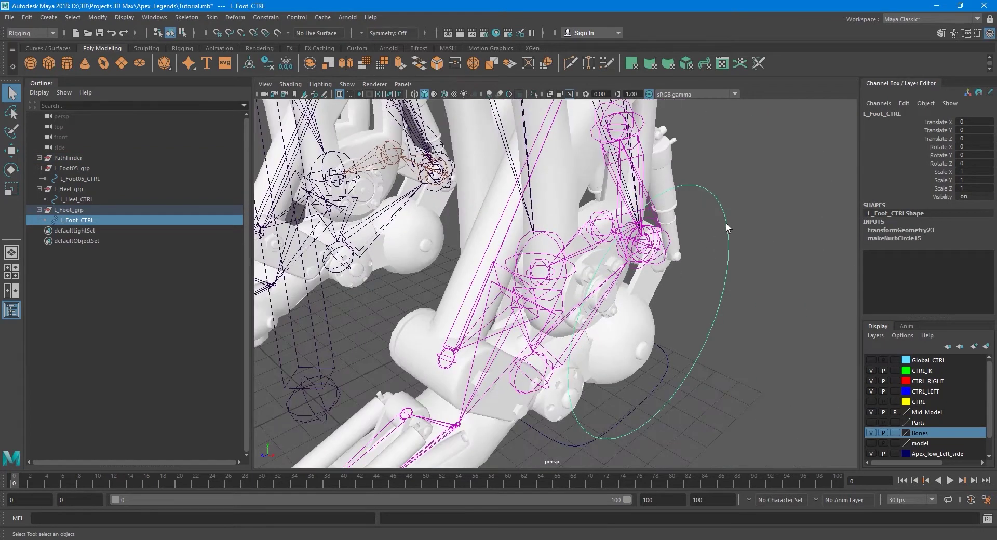
Step: Test-rotate L_Foot_CTRL a few degrees in the negative direction around Z and undo the rotation
{"action": "key", "text": "e"}
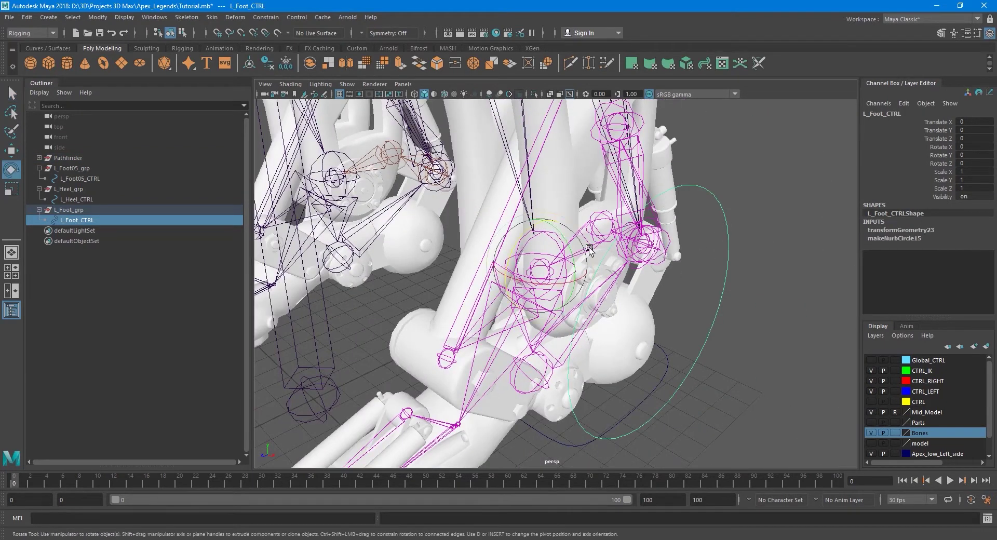
{"action": "left_click_drag", "start_coordinate": [558, 213], "coordinate": [511, 171]}
{"action": "key", "text": "ctrl+z"}
{"action": "key", "text": "ctrl+z"}
{"action": "key", "text": "ctrl+z"}
{"action": "key", "text": "ctrl+z"}
{"action": "key", "text": "ctrl+z"}
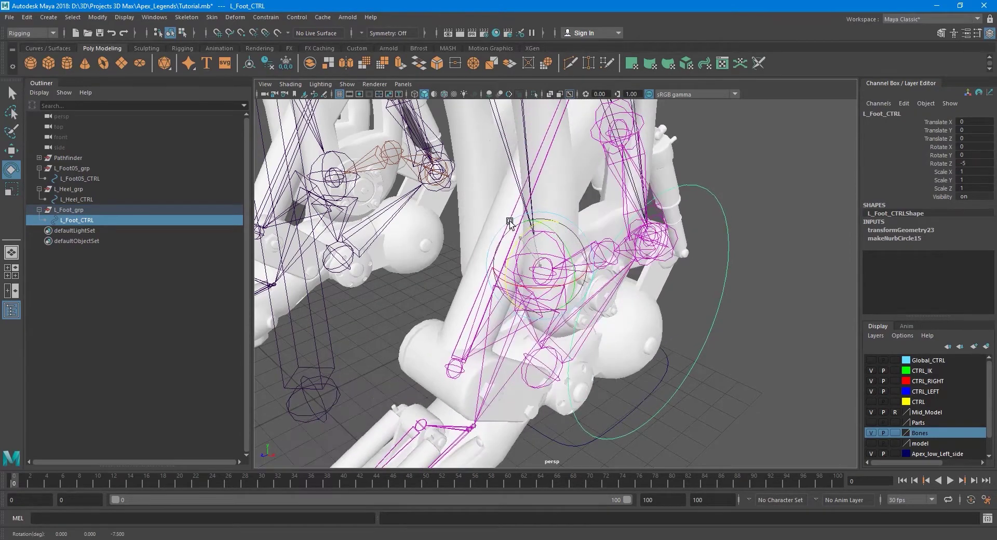
{"action": "key", "text": "q"}
Step: Test-rotate L_Foot_CTRL about 15 degrees around Z, check the foot mesh from several angles, and undo the rotation
{"action": "scroll", "coordinate": [633, 307], "scroll_direction": "down", "scroll_amount": 5}
{"action": "left_click_drag", "start_coordinate": [632, 307], "coordinate": [669, 245], "text": "alt"}
{"action": "scroll", "coordinate": [556, 266], "scroll_direction": "up", "scroll_amount": 4}
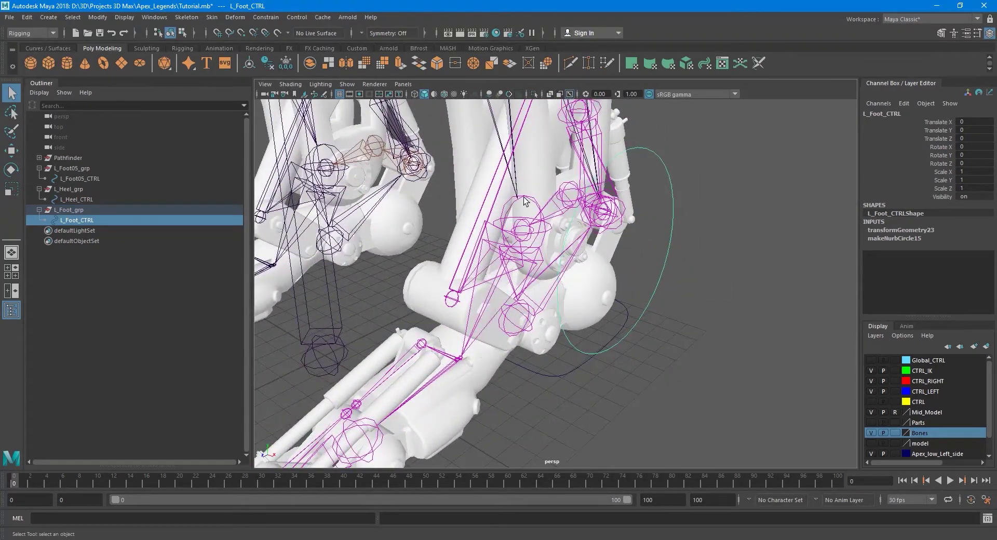
{"action": "key", "text": "e"}
{"action": "left_click_drag", "start_coordinate": [500, 200], "coordinate": [472, 196]}
{"action": "left_click_drag", "start_coordinate": [649, 326], "coordinate": [580, 347], "text": "alt"}
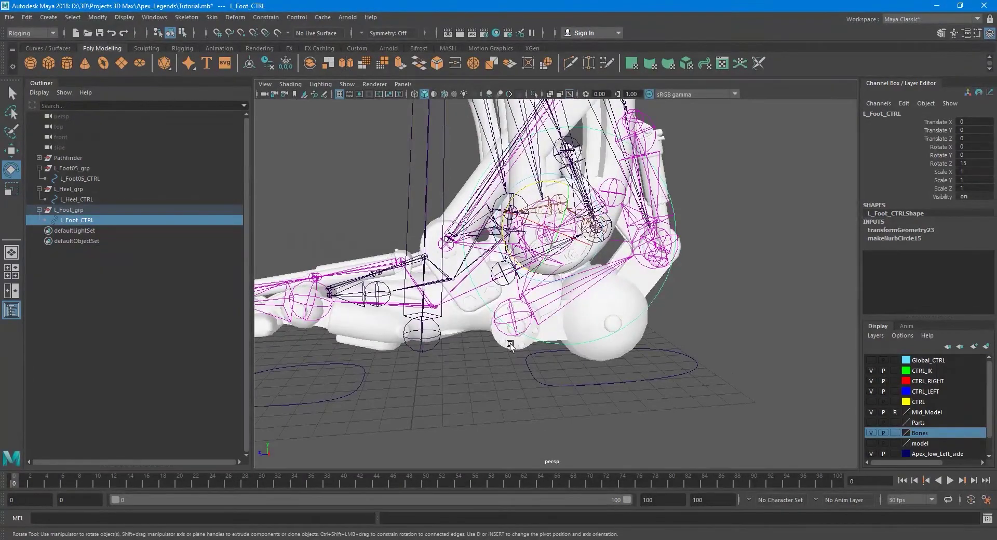
{"action": "middle_click_drag", "start_coordinate": [561, 335], "coordinate": [660, 335], "text": "alt"}
{"action": "left_click_drag", "start_coordinate": [407, 351], "coordinate": [472, 327], "text": "alt"}
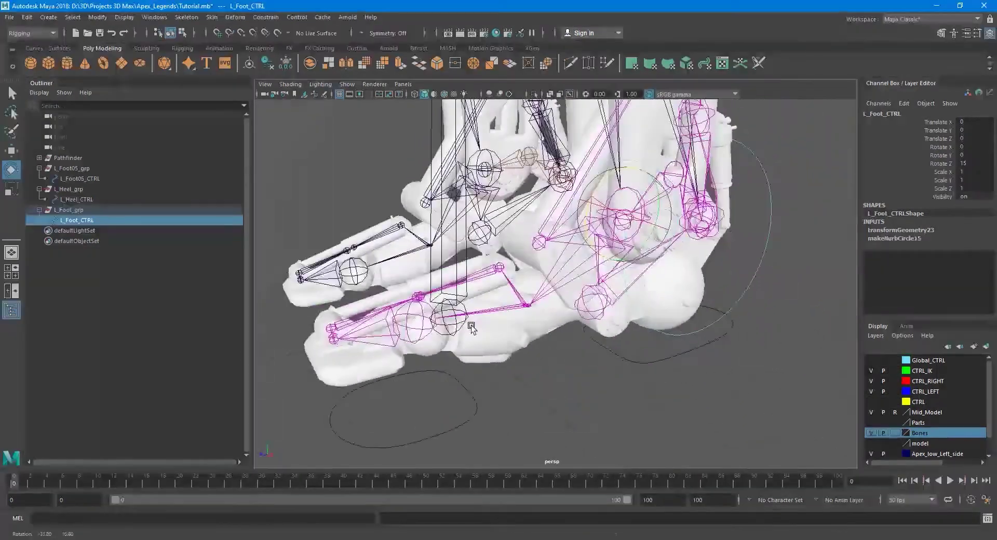
{"action": "key", "text": "ctrl+z"}
{"action": "key", "text": "q"}
Step: Parent the L_Foot05_grp toe control group under L_Foot_CTRL
{"action": "left_click_drag", "start_coordinate": [641, 349], "coordinate": [670, 291], "text": "alt"}
{"action": "scroll", "coordinate": [581, 298], "scroll_direction": "up", "scroll_amount": 5}
{"action": "left_click_drag", "start_coordinate": [517, 271], "coordinate": [595, 300], "text": "alt"}
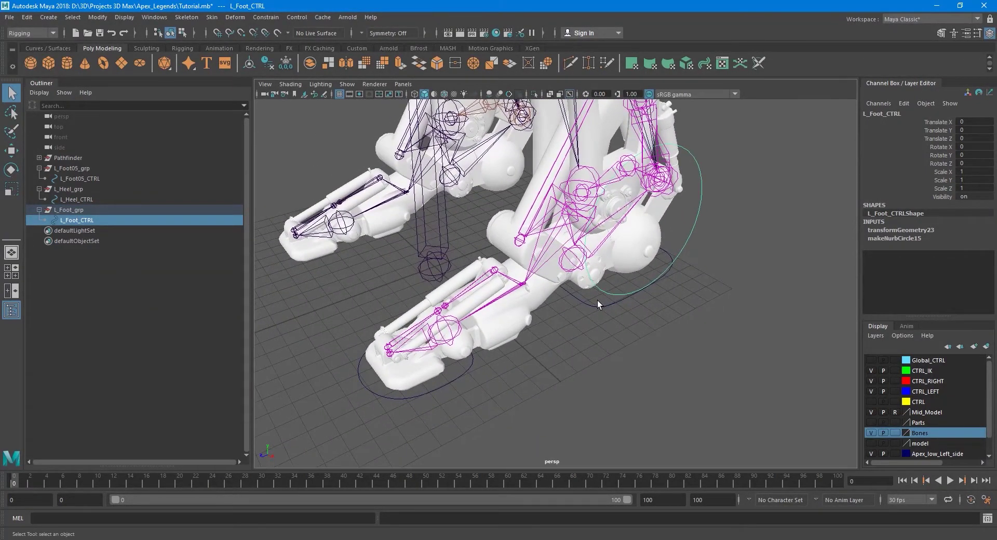
{"action": "left_click", "coordinate": [72, 189]}
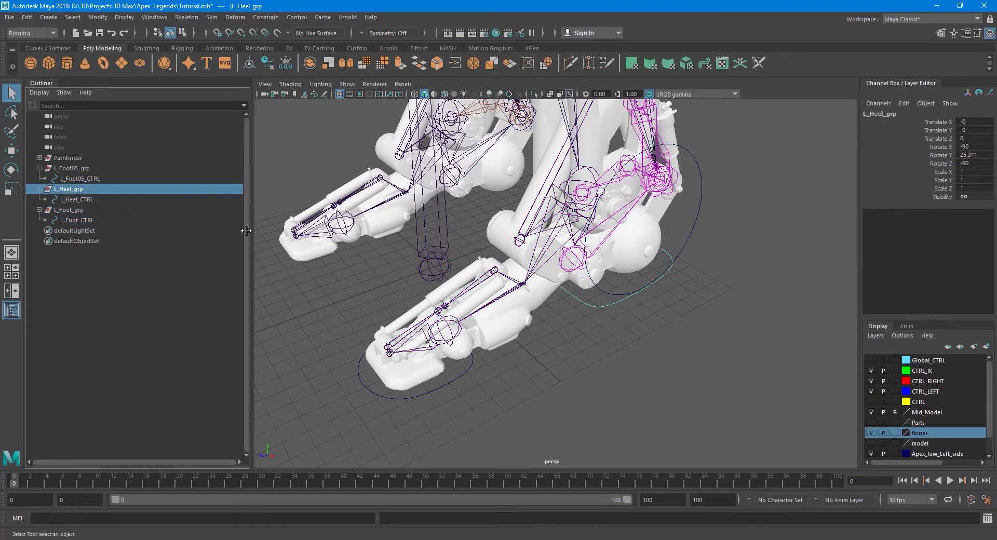
{"action": "left_click", "coordinate": [456, 378]}
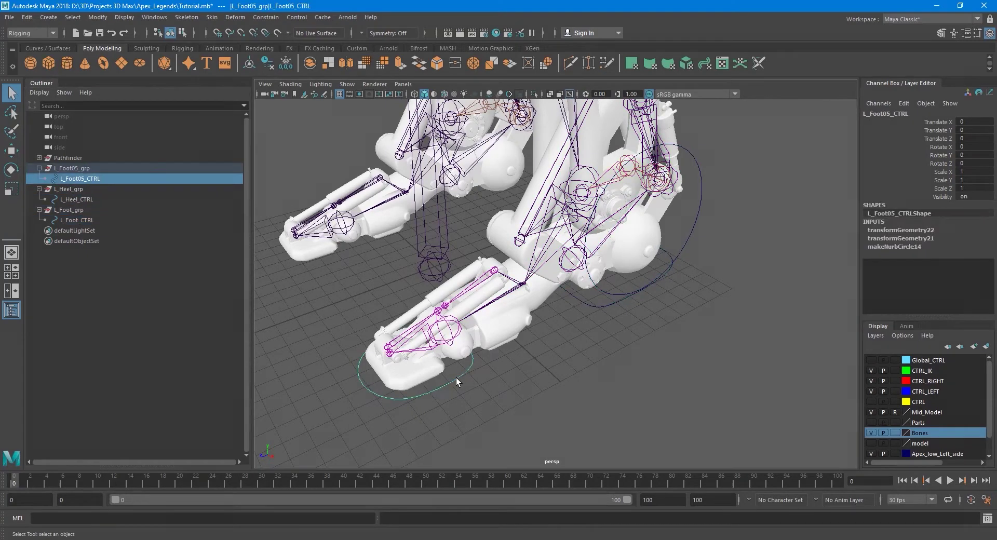
{"action": "left_click", "coordinate": [91, 167]}
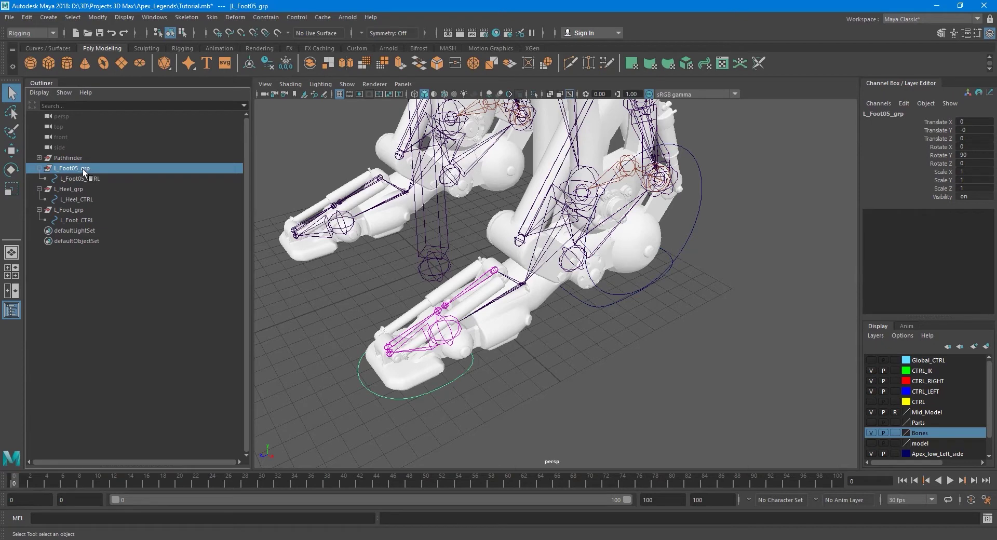
{"action": "left_click", "coordinate": [73, 220]}
{"action": "left_click", "coordinate": [79, 169]}
{"action": "middle_click_drag", "start_coordinate": [79, 170], "coordinate": [88, 219]}
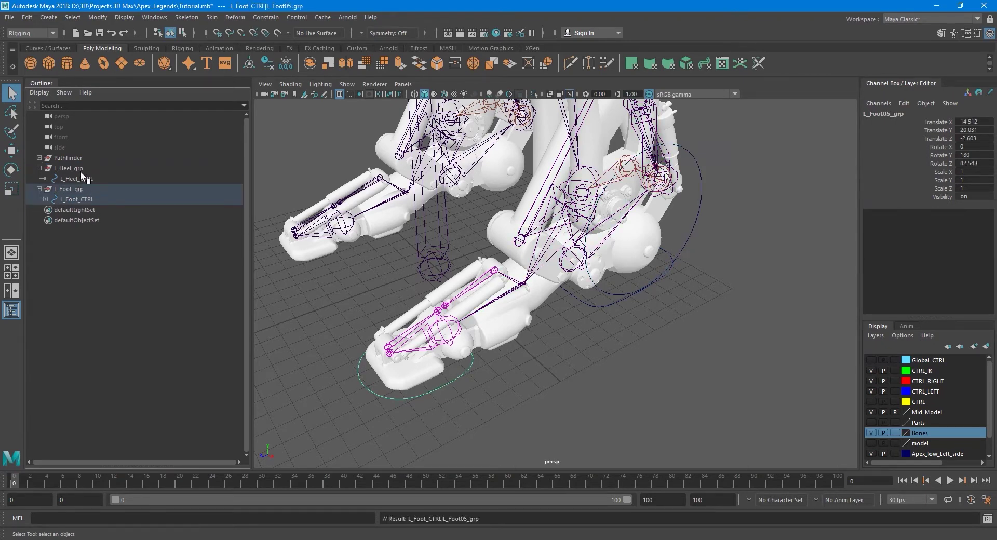
Step: Parent L_Heel_grp under L_Foot_CTRL
{"action": "left_click", "coordinate": [80, 171]}
{"action": "left_click", "coordinate": [83, 196]}
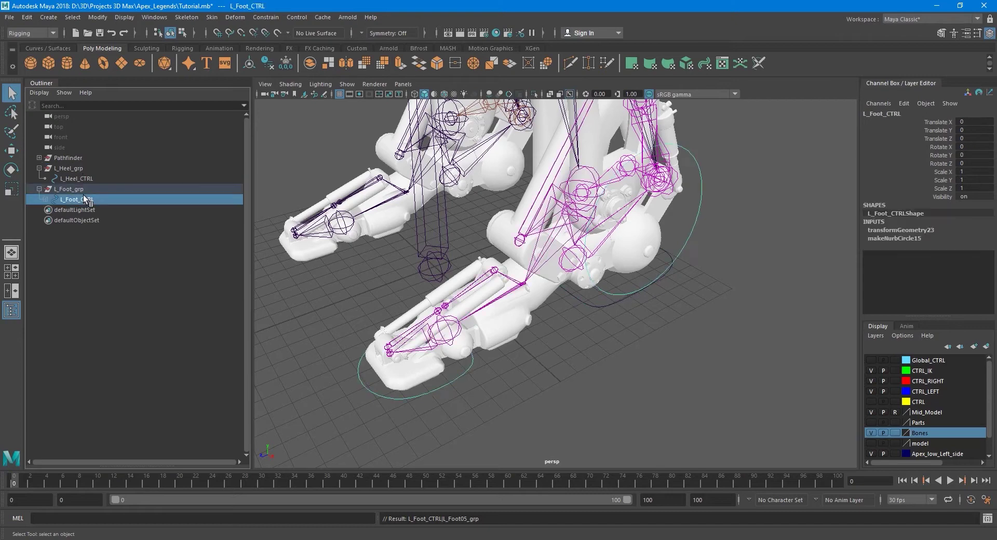
{"action": "left_click", "coordinate": [74, 169]}
{"action": "middle_click_drag", "start_coordinate": [74, 172], "coordinate": [85, 199]}
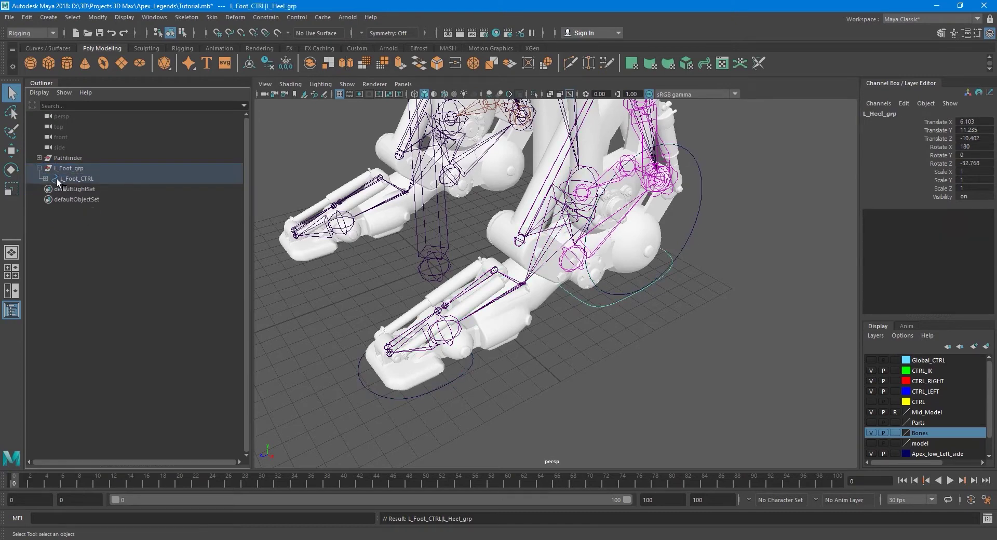
Step: Test-rotate L_Foot_CTRL about 17 degrees around Z with its parented toe and heel controls, and undo the rotation
{"action": "left_click", "coordinate": [77, 179]}
{"action": "middle_click", "coordinate": [696, 219]}
{"action": "key", "text": "e"}
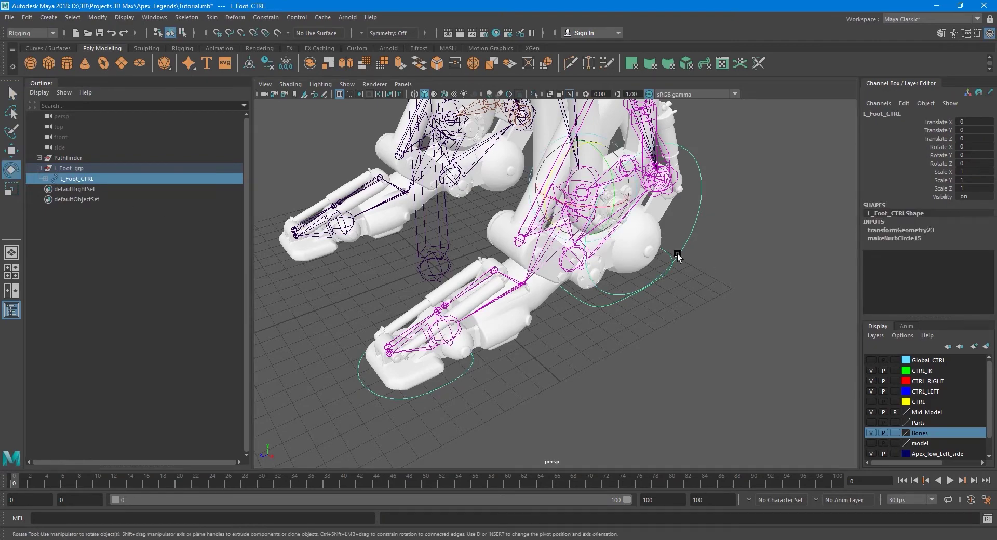
{"action": "middle_click_drag", "start_coordinate": [663, 266], "coordinate": [648, 310], "text": "alt"}
{"action": "left_click_drag", "start_coordinate": [648, 309], "coordinate": [653, 292], "text": "alt"}
{"action": "left_click_drag", "start_coordinate": [574, 228], "coordinate": [522, 150]}
{"action": "key", "text": "ctrl+z"}
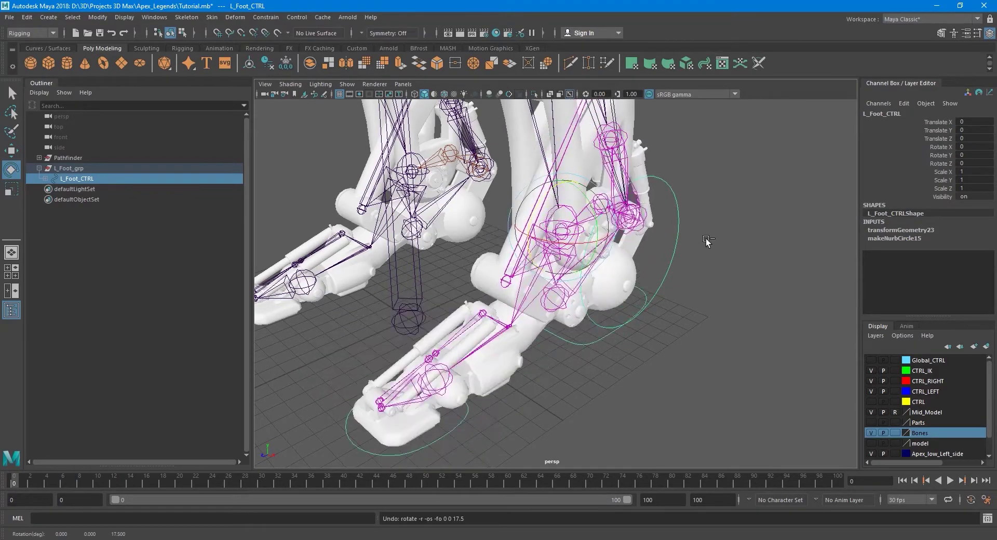
{"action": "key", "text": "q"}
Step: Test-rotate the L_Foot02_J joint about -10 degrees around X and undo the rotation
{"action": "left_click_drag", "start_coordinate": [685, 278], "coordinate": [581, 263], "text": "alt"}
{"action": "left_click_drag", "start_coordinate": [650, 260], "coordinate": [620, 284], "text": "alt"}
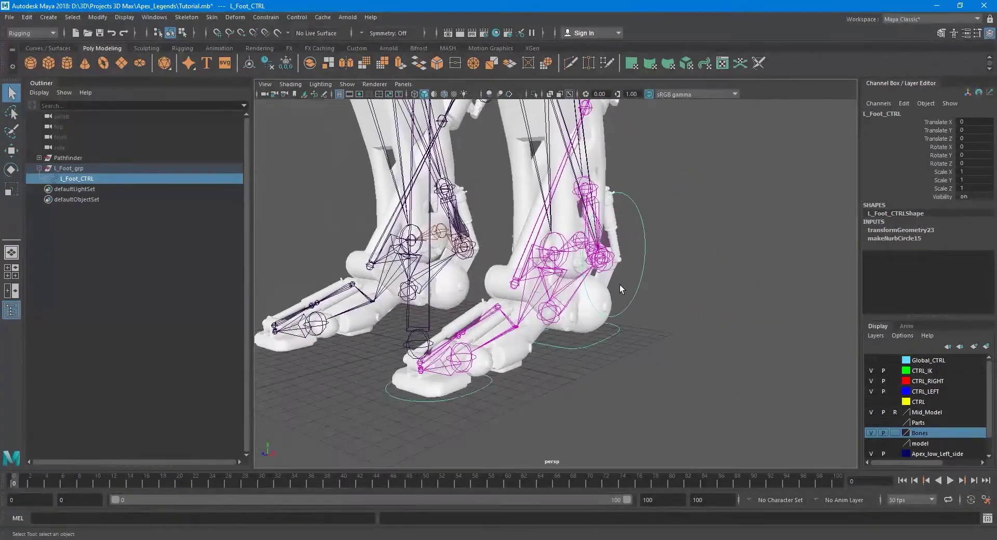
{"action": "left_click_drag", "start_coordinate": [582, 335], "coordinate": [528, 360], "text": "alt"}
{"action": "scroll", "coordinate": [528, 360], "scroll_direction": "up", "scroll_amount": 8}
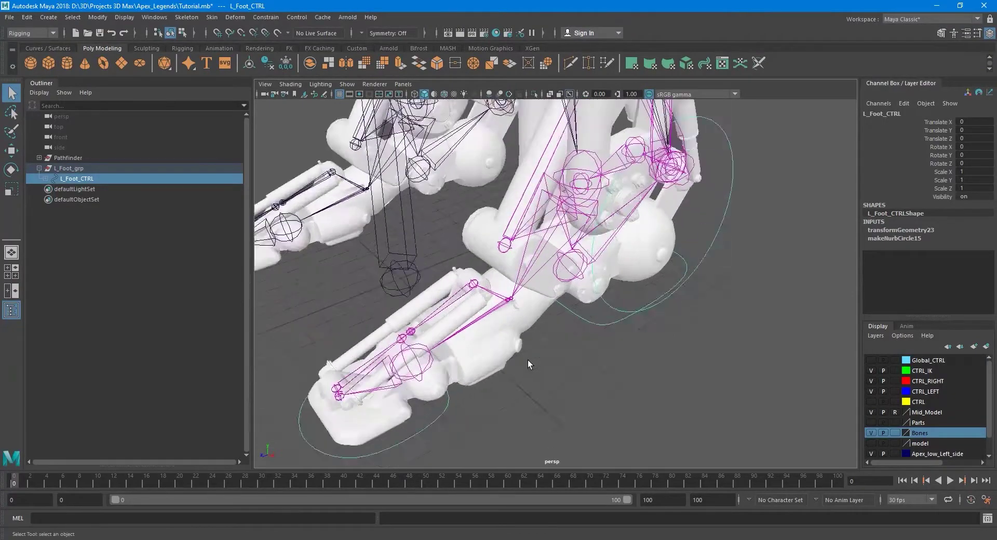
{"action": "middle_click_drag", "start_coordinate": [500, 366], "coordinate": [601, 260], "text": "alt"}
{"action": "left_click", "coordinate": [562, 221]}
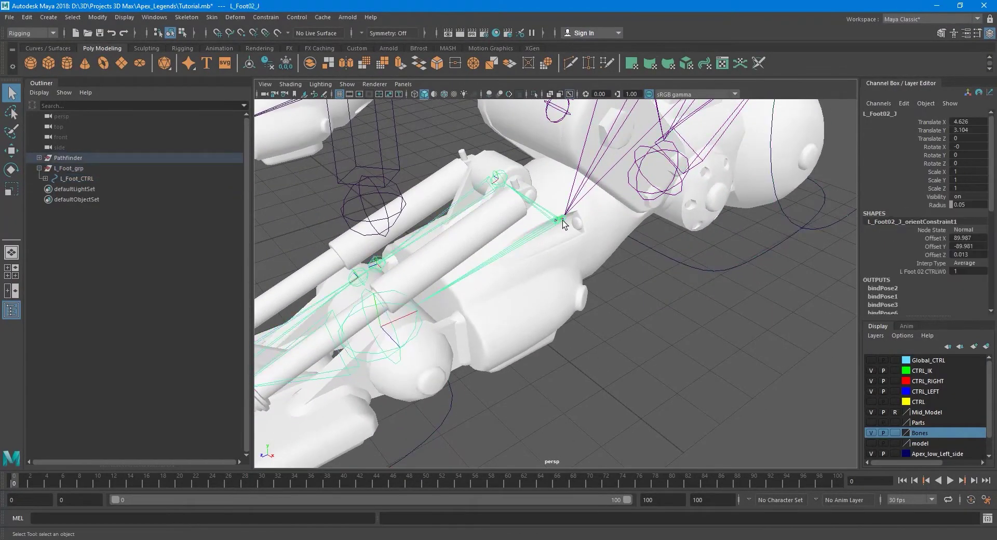
{"action": "left_click_drag", "start_coordinate": [563, 220], "coordinate": [554, 287], "text": "alt"}
{"action": "key", "text": "e"}
{"action": "mouse_move", "coordinate": [586, 232]}
{"action": "left_mouse_down"}
{"action": "mouse_move", "coordinate": [594, 249]}
{"action": "mouse_move", "coordinate": [583, 207]}
{"action": "mouse_move", "coordinate": [590, 238]}
{"action": "left_mouse_up"}
{"action": "key", "text": "ctrl+z"}
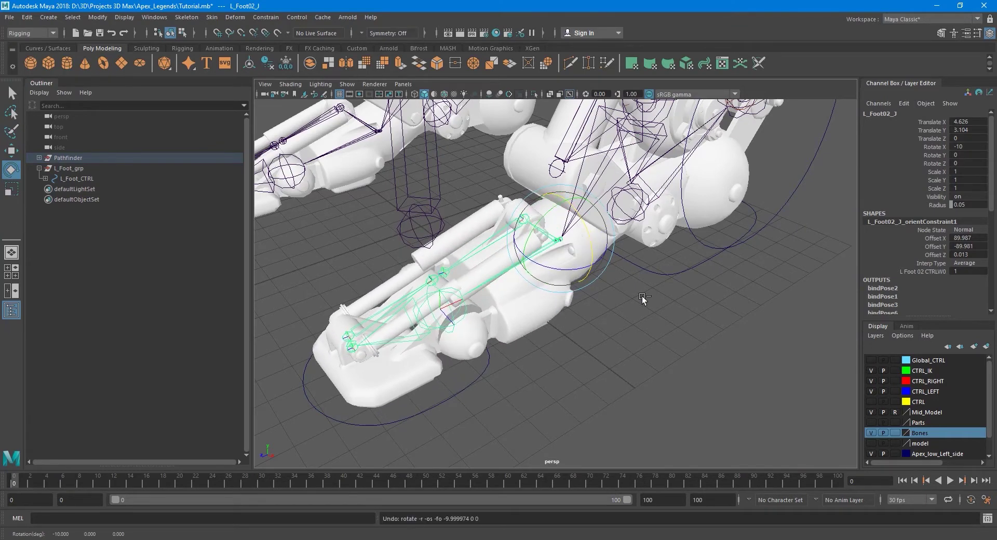
{"action": "key", "text": "q"}
Step: Select the L_Foot_CTRL curve and expand its hierarchy to show the child groups
{"action": "middle_click_drag", "start_coordinate": [567, 347], "coordinate": [557, 355], "text": "alt"}
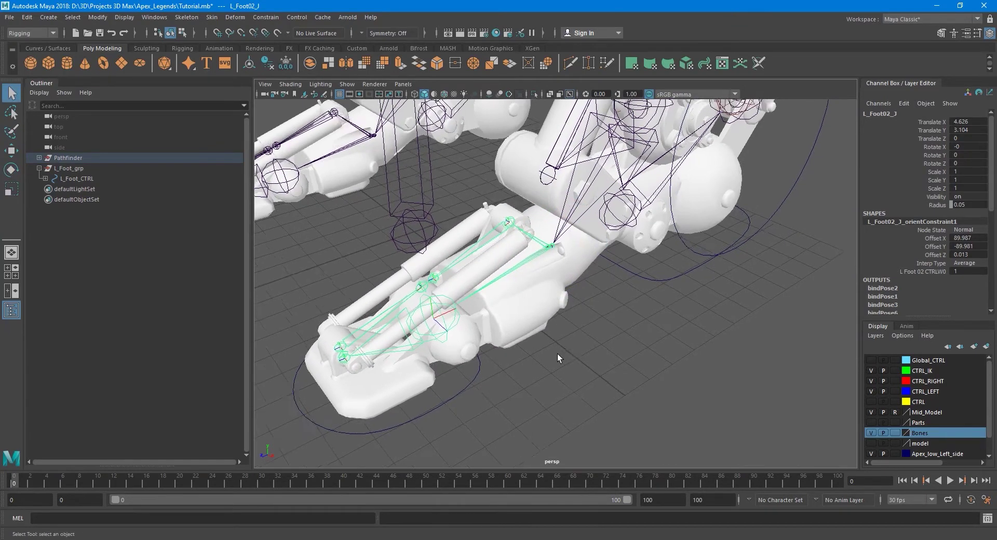
{"action": "scroll", "coordinate": [557, 354], "scroll_direction": "up", "scroll_amount": 5}
{"action": "middle_click_drag", "start_coordinate": [544, 267], "coordinate": [531, 307], "text": "alt"}
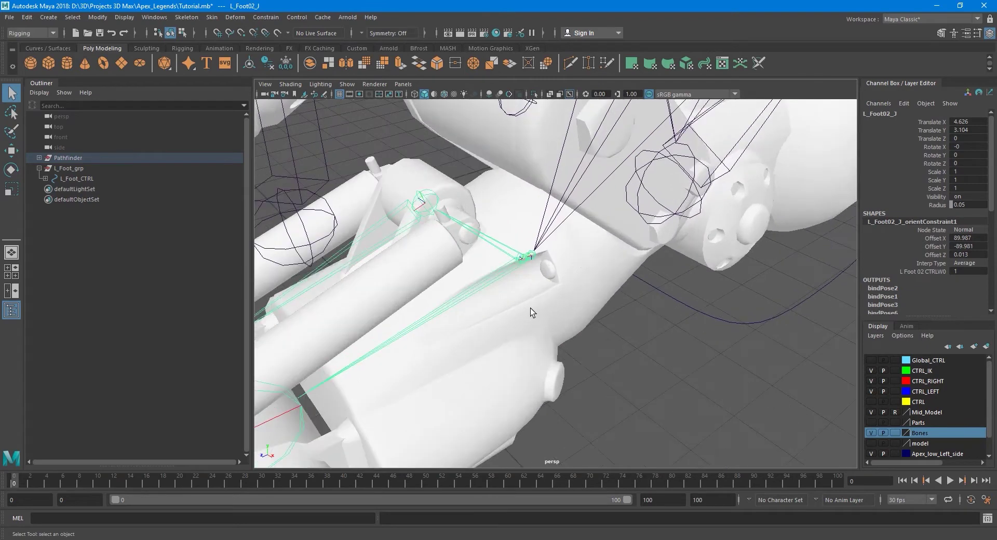
{"action": "scroll", "coordinate": [531, 307], "scroll_direction": "down", "scroll_amount": 6}
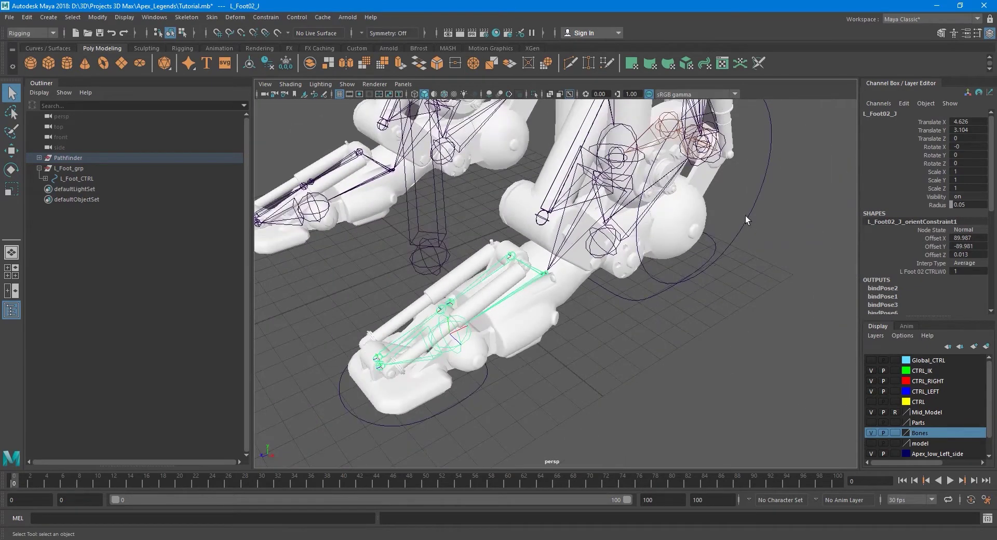
{"action": "left_click", "coordinate": [746, 216]}
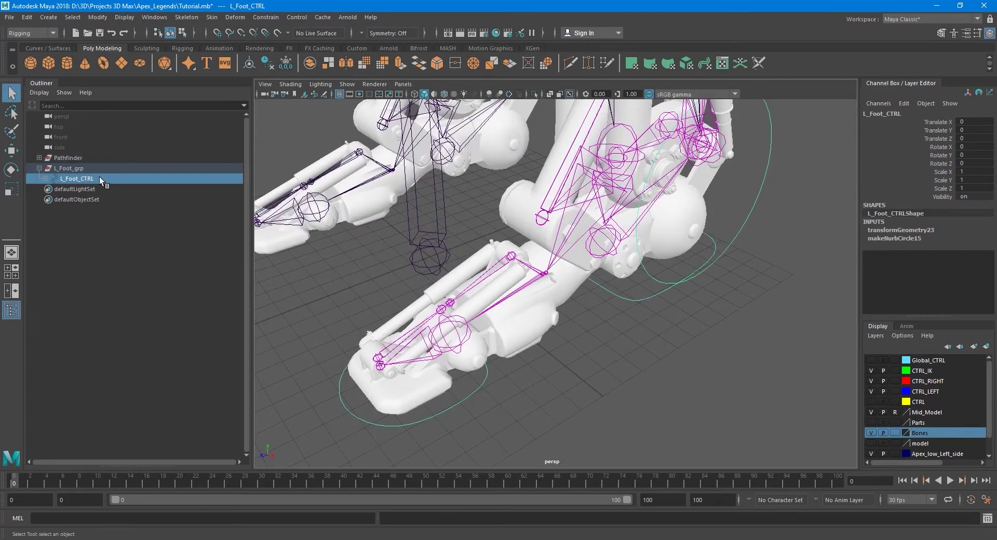
{"action": "left_click", "coordinate": [45, 179]}
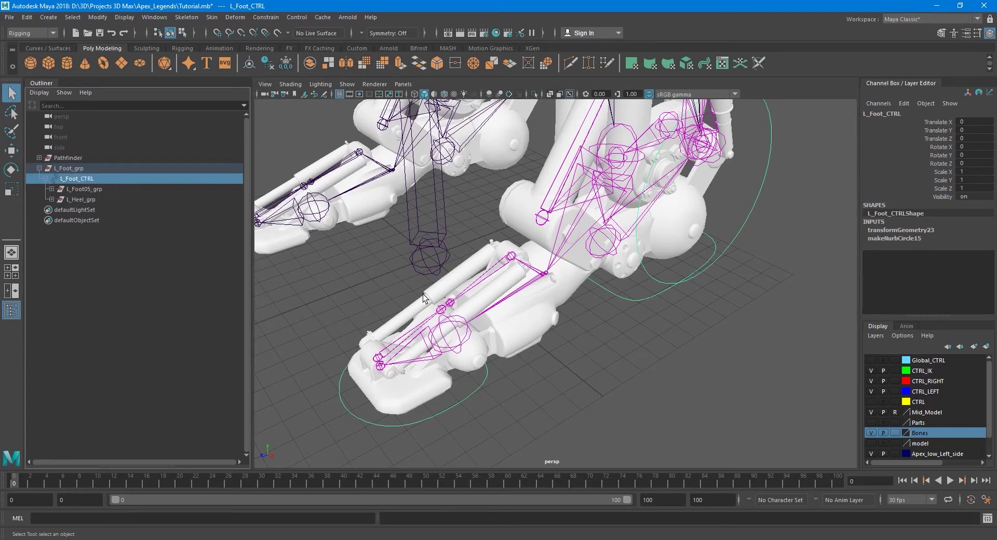
{"action": "left_click_drag", "start_coordinate": [424, 298], "coordinate": [421, 281], "text": "alt"}
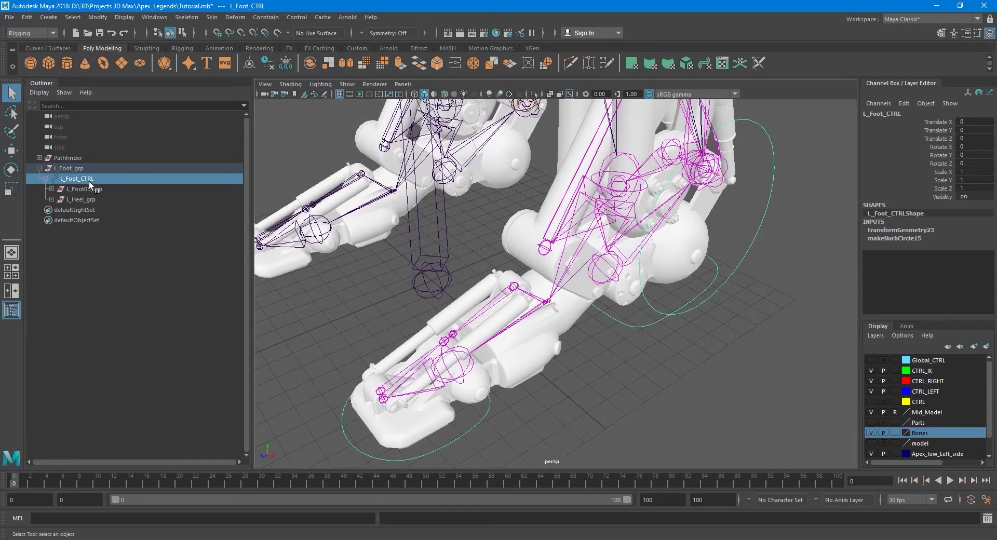
Step: Duplicate L_Foot_CTRL and delete the L_Foot05_grp and L_Heel_grp copies under the duplicate
{"action": "key", "text": "ctrl+d"}
{"action": "left_click", "coordinate": [45, 210]}
{"action": "left_click", "coordinate": [83, 220]}
{"action": "left_click", "coordinate": [82, 231], "text": "shift"}
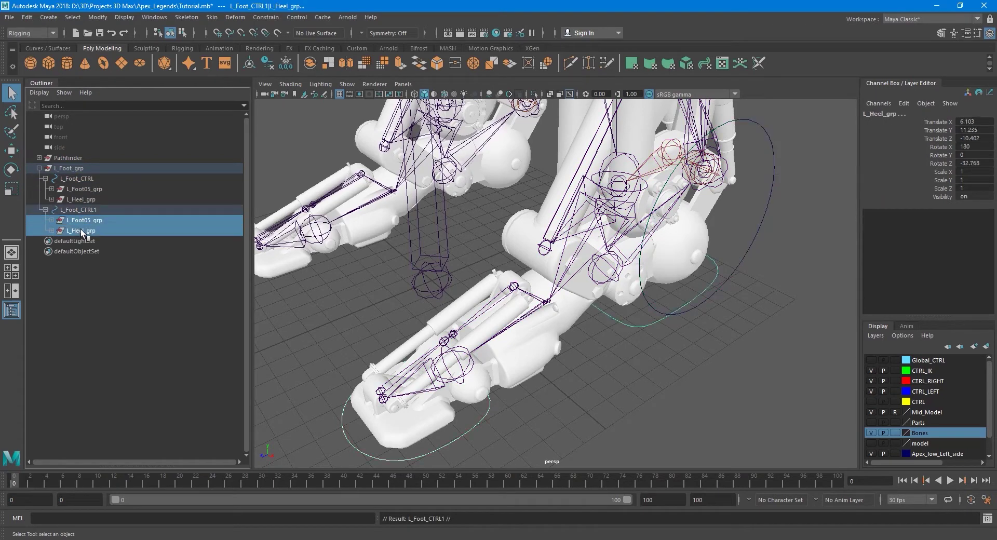
{"action": "key", "text": "Delete"}
Step: Move the duplicate L_Foot_CTRL1 out of L_Foot_grp to the top level and hide the Mid_Model layer
{"action": "left_click", "coordinate": [79, 212]}
{"action": "middle_click_drag", "start_coordinate": [79, 155], "coordinate": [80, 154]}
{"action": "key", "text": "w"}
{"action": "left_click_drag", "start_coordinate": [656, 322], "coordinate": [711, 323], "text": "alt"}
{"action": "right_click_drag", "start_coordinate": [673, 251], "coordinate": [649, 297], "text": "alt"}
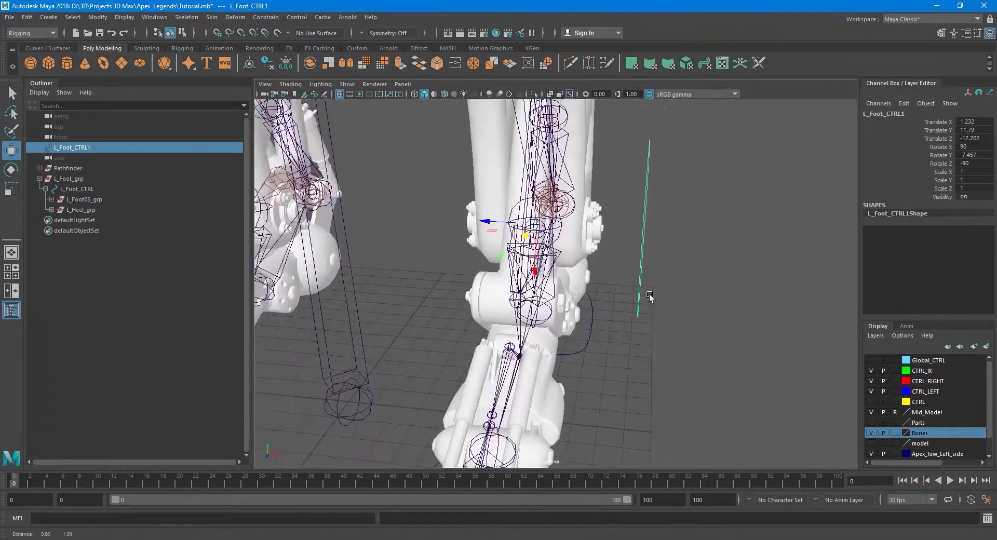
{"action": "left_click", "coordinate": [872, 433]}
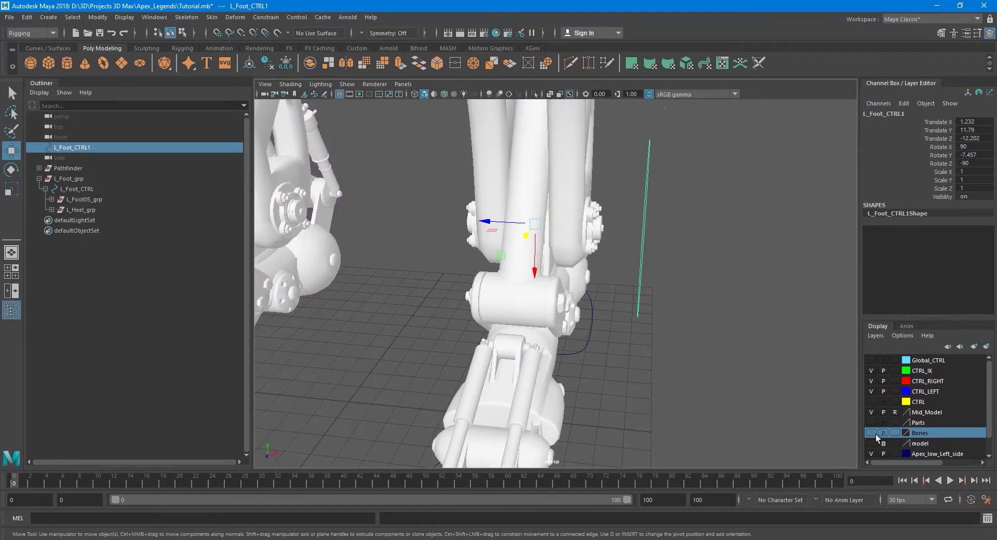
{"action": "left_click", "coordinate": [871, 412]}
{"action": "left_click", "coordinate": [872, 432]}
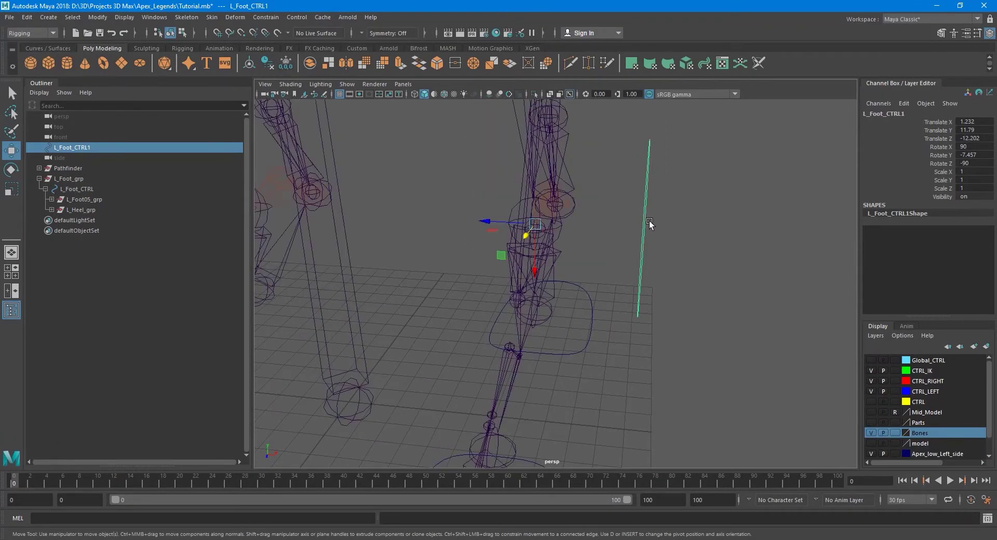
Step: Shift all control vertices of L_Foot_CTRL1 sideways along its local axis, snapped so the circle surrounds the ankle joint
{"action": "right_click_drag", "start_coordinate": [644, 210], "coordinate": [525, 206]}
{"action": "left_click_drag", "start_coordinate": [702, 124], "coordinate": [637, 353]}
{"action": "key", "text": "v"}
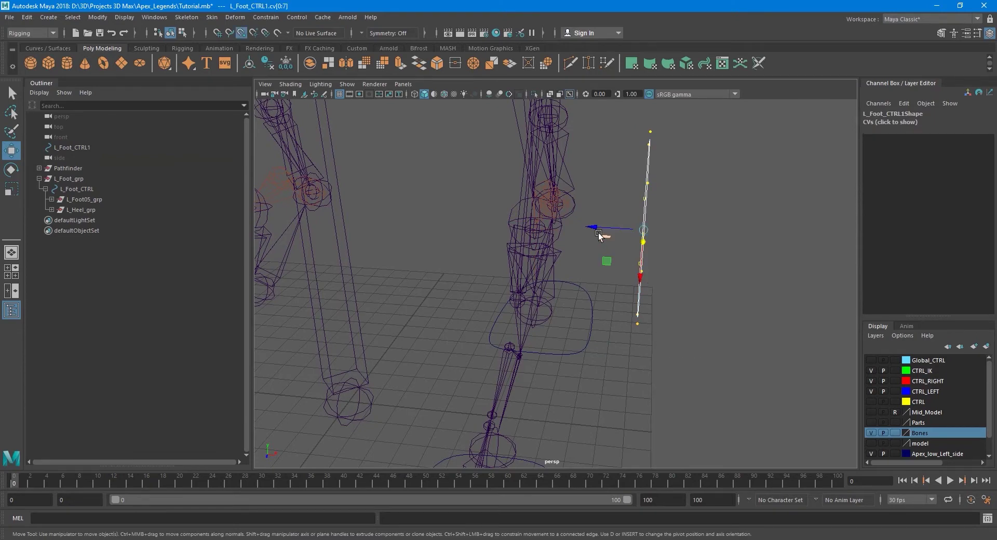
{"action": "left_click_drag", "start_coordinate": [597, 229], "coordinate": [574, 281]}
{"action": "mouse_move", "coordinate": [610, 339]}
{"action": "left_mouse_down", "text": "alt"}
{"action": "mouse_move", "coordinate": [594, 354]}
{"action": "mouse_move", "coordinate": [607, 345]}
{"action": "left_mouse_up", "text": "alt"}
{"action": "right_click_drag", "start_coordinate": [786, 222], "coordinate": [813, 212]}
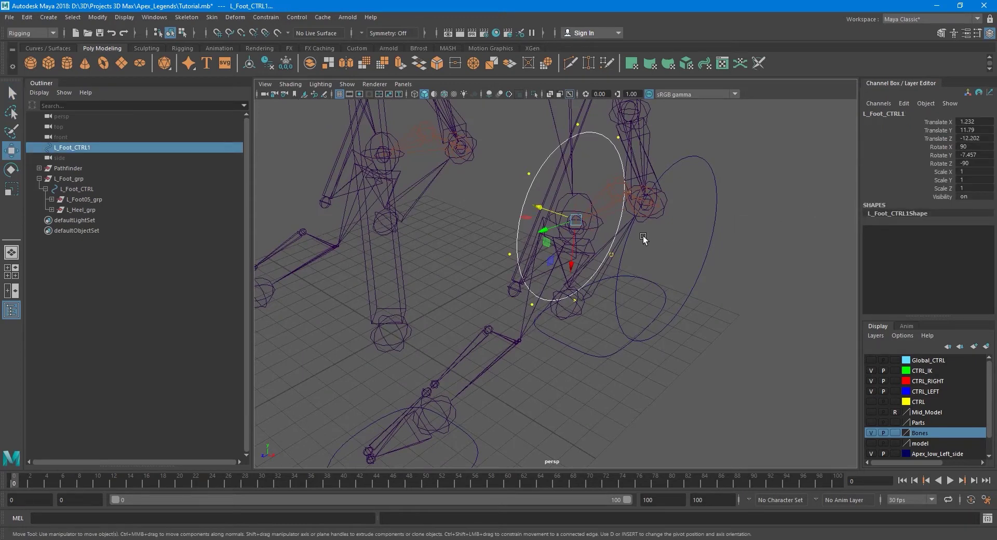
Step: Make the Mid_Model layer visible, return L_Foot_CTRL1 from vertex to object mode, and clear the selection
{"action": "key", "text": "5"}
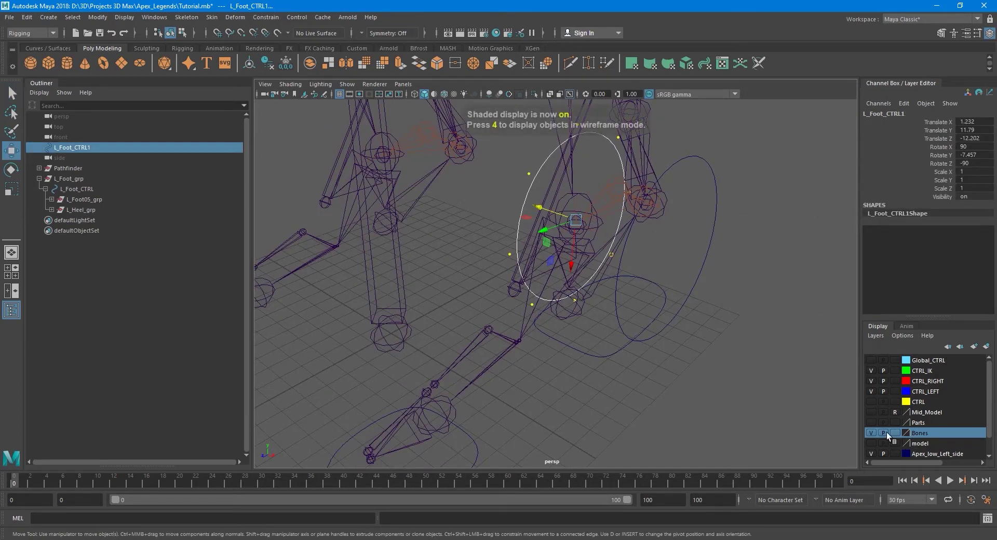
{"action": "left_click", "coordinate": [872, 412]}
{"action": "key", "text": "q"}
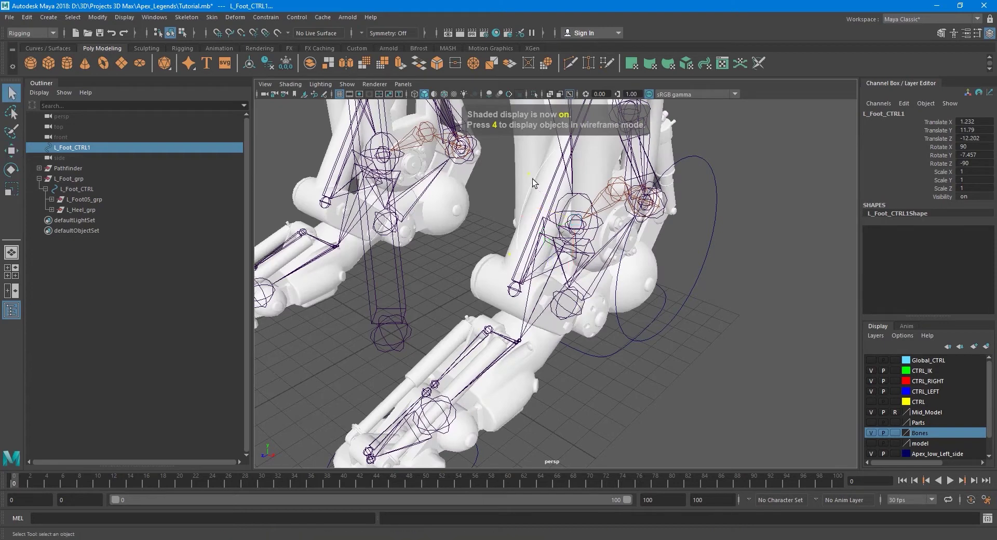
{"action": "right_click", "coordinate": [533, 180]}
{"action": "right_click_drag", "start_coordinate": [534, 180], "coordinate": [584, 166]}
{"action": "left_click", "coordinate": [730, 151]}
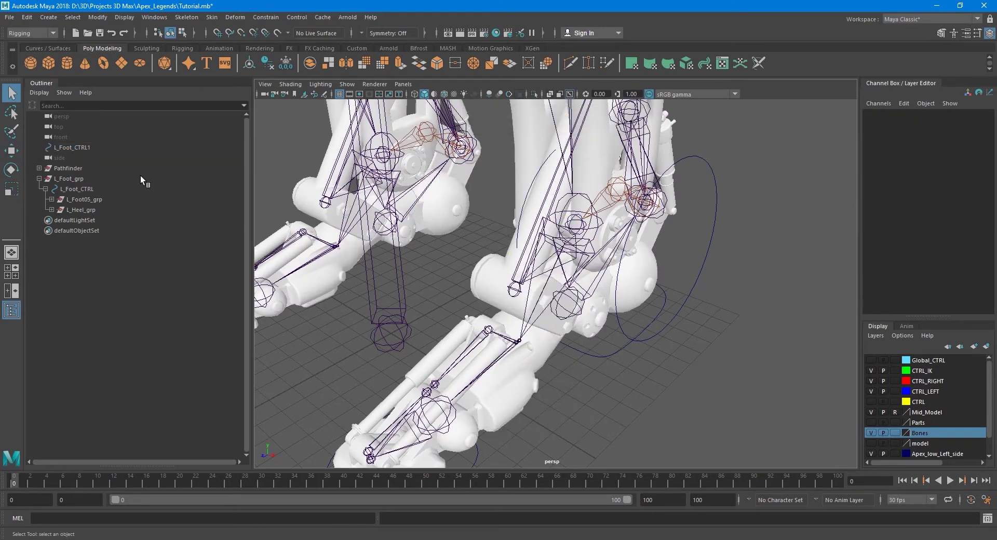
Step: Select the L_Foot_CTRL1 curve with the Move tool and hide the Mid_Model layer
{"action": "left_click", "coordinate": [97, 145]}
{"action": "key", "text": "w"}
{"action": "left_click_drag", "start_coordinate": [585, 298], "coordinate": [542, 279], "text": "alt"}
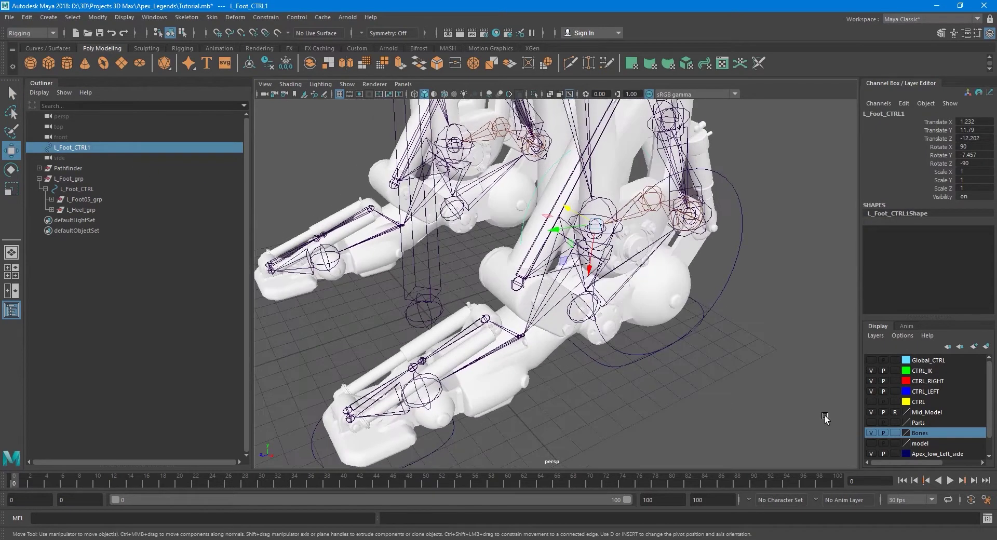
{"action": "left_click", "coordinate": [871, 411]}
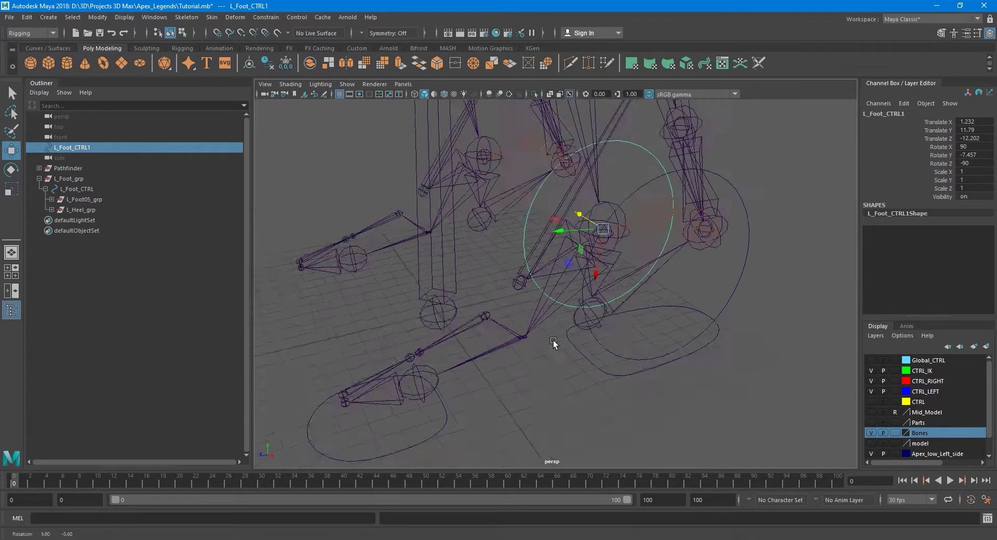
Step: Move L_Foot_CTRL1 onto the small L_Foot02_J joint in front of the ankle, snapped to the joint point
{"action": "scroll", "coordinate": [528, 355], "scroll_direction": "up", "scroll_amount": 3}
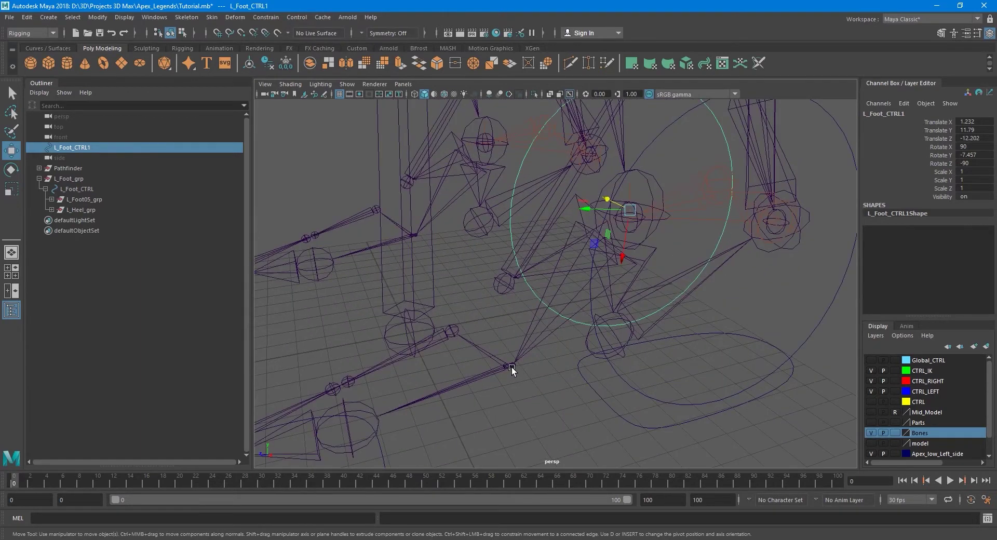
{"action": "key", "text": "v"}
{"action": "left_click_drag", "start_coordinate": [630, 210], "coordinate": [528, 304]}
Step: Set Rotate X, Rotate Y and Rotate Z of L_Foot_CTRL1 to 0
{"action": "double_click", "coordinate": [979, 162]}
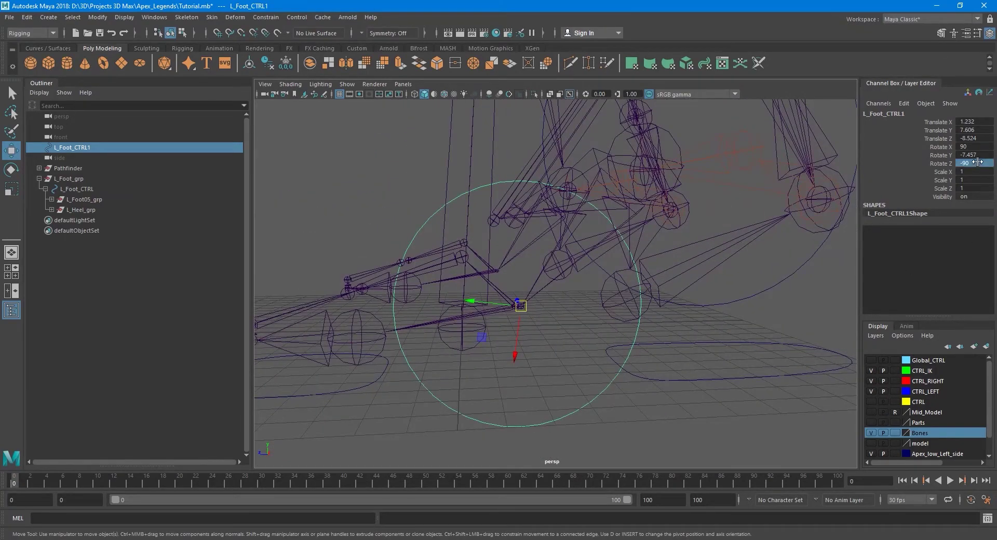
{"action": "type", "text": "0"}
{"action": "key", "text": "Return"}
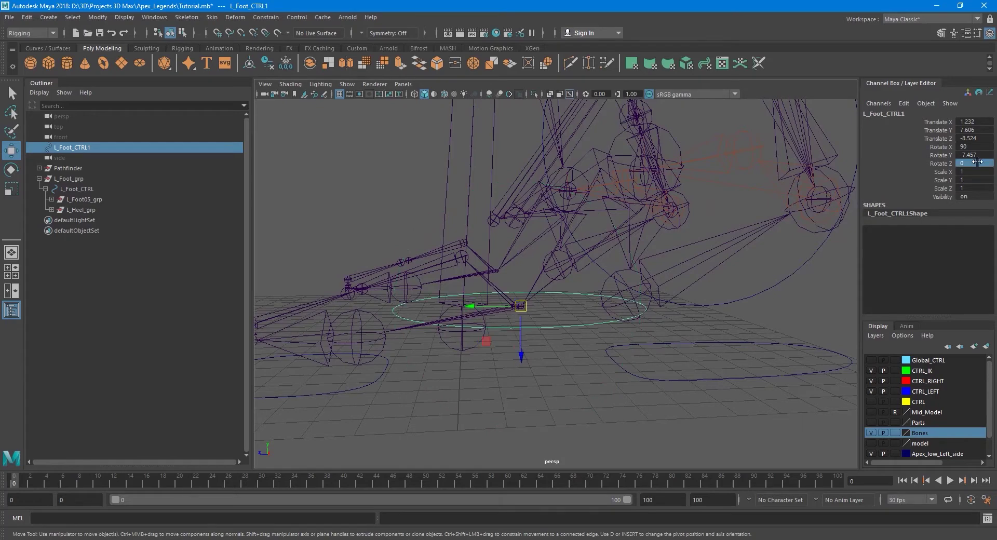
{"action": "double_click", "coordinate": [975, 156]}
{"action": "key", "text": "Return"}
{"action": "double_click", "coordinate": [971, 147]}
{"action": "key", "text": "Return"}
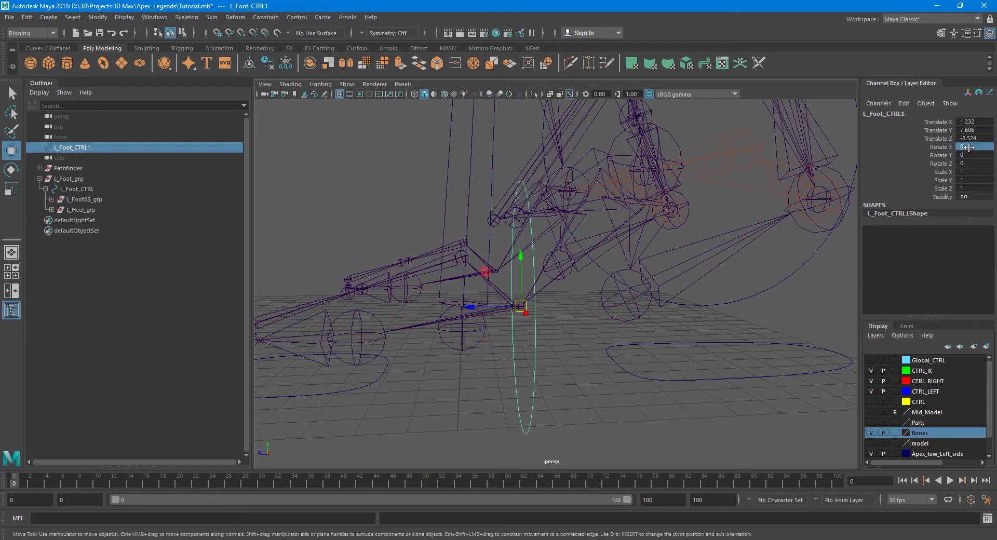
Step: Show the Mid_Model layer in shaded display and put L_Foot_CTRL1 into a new group
{"action": "key", "text": "q"}
{"action": "left_click_drag", "start_coordinate": [586, 329], "coordinate": [641, 335], "text": "alt"}
{"action": "key", "text": "5"}
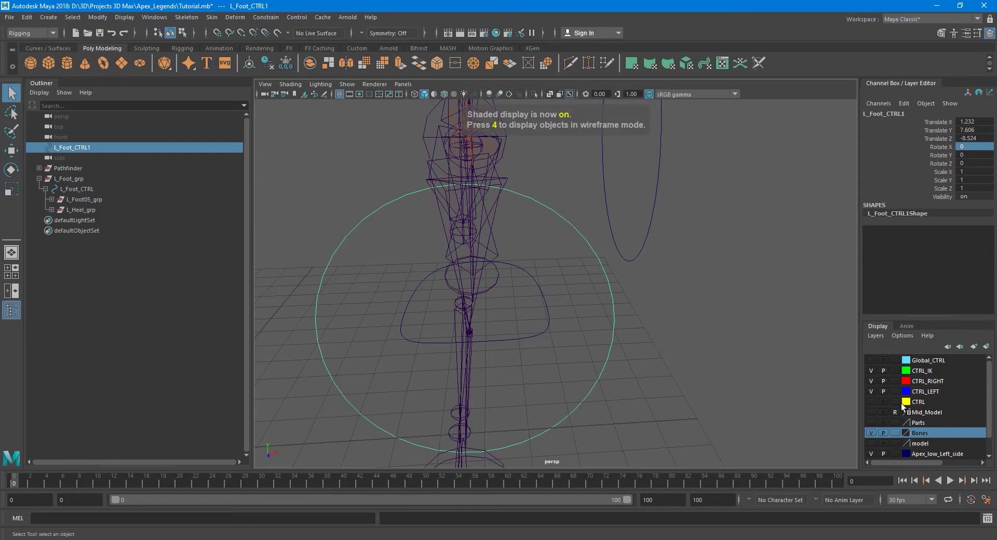
{"action": "left_click", "coordinate": [871, 412]}
{"action": "mouse_move", "coordinate": [671, 361]}
{"action": "left_mouse_down", "text": "alt"}
{"action": "mouse_move", "coordinate": [483, 301]}
{"action": "mouse_move", "coordinate": [601, 296]}
{"action": "mouse_move", "coordinate": [551, 300]}
{"action": "mouse_move", "coordinate": [588, 295]}
{"action": "left_mouse_up", "text": "alt"}
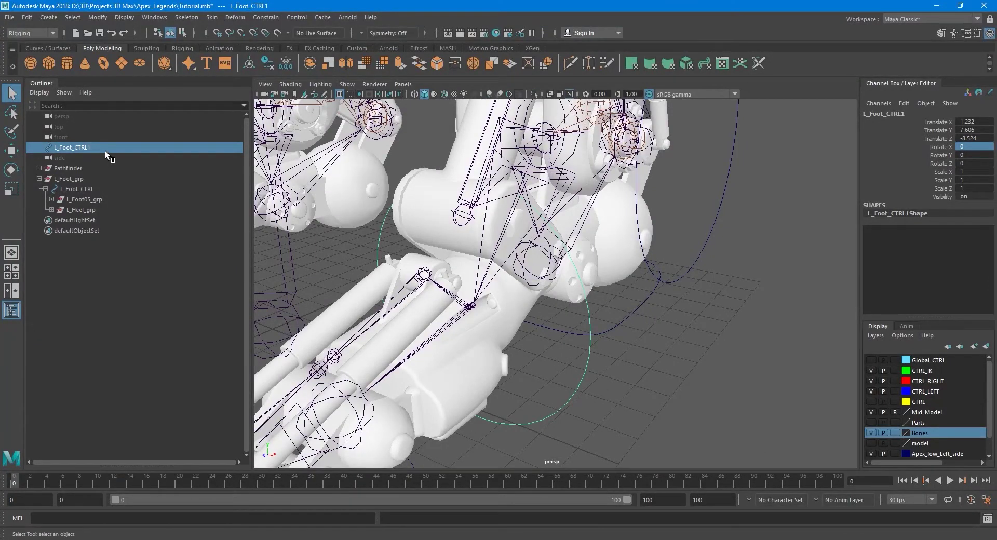
{"action": "key", "text": "ctrl+g"}
Step: Copy the name of the L_Foot02_J joint and use it to rename L_Foot_CTRL1 as L_Foot02_CTRL
{"action": "left_click_drag", "start_coordinate": [432, 330], "coordinate": [520, 317], "text": "alt"}
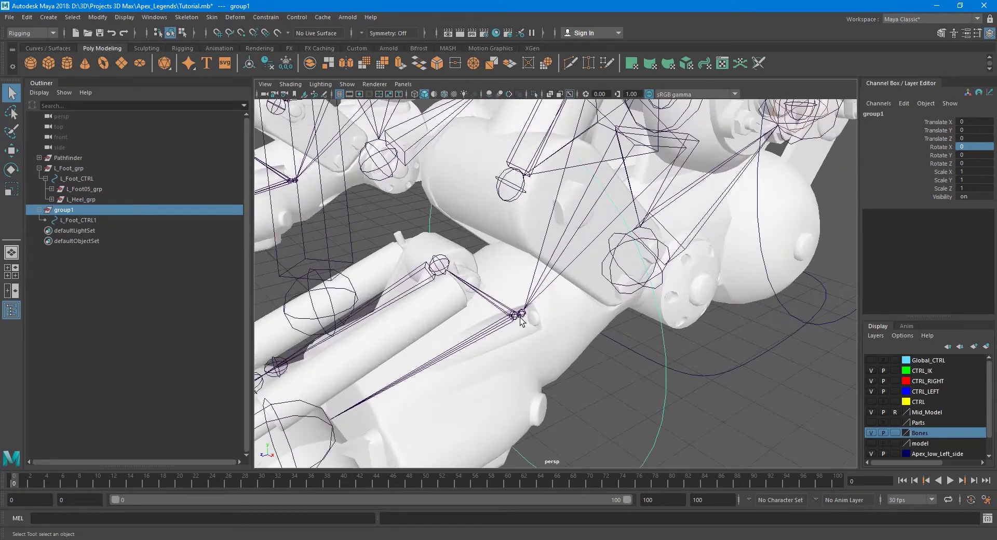
{"action": "left_click", "coordinate": [520, 317]}
{"action": "left_click", "coordinate": [522, 315]}
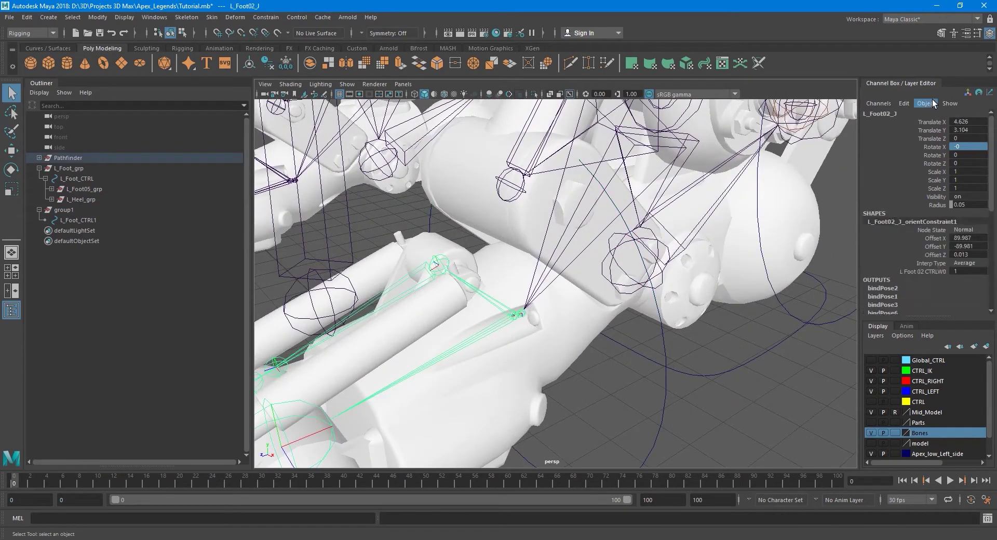
{"action": "left_click", "coordinate": [907, 112]}
{"action": "key", "text": "ctrl+c"}
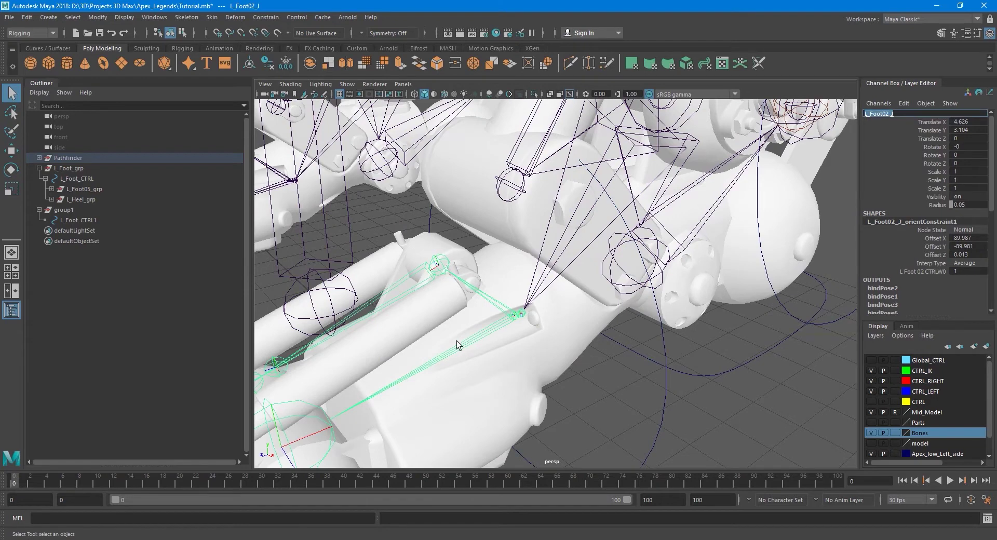
{"action": "left_click", "coordinate": [92, 219]}
{"action": "left_click", "coordinate": [905, 112]}
{"action": "key", "text": "ctrl+v"}
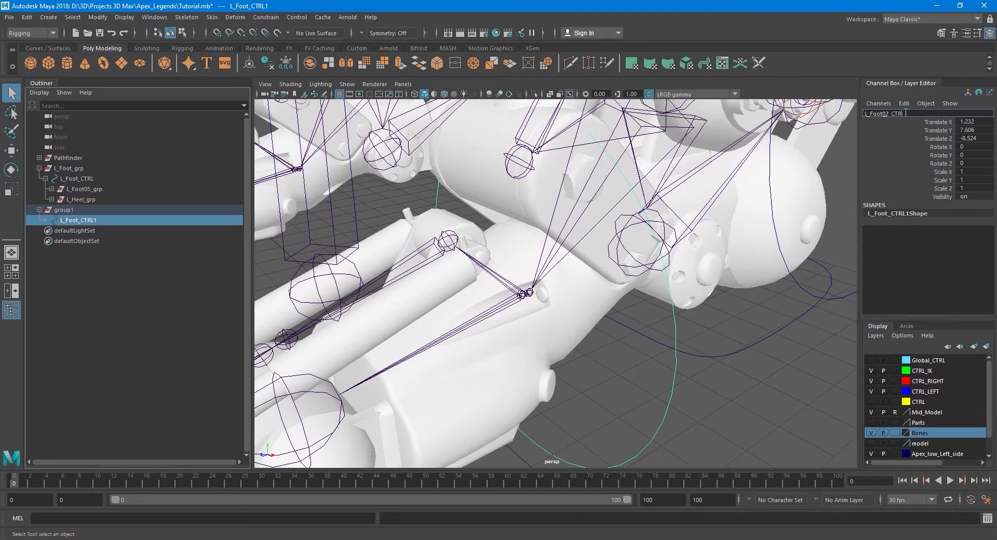
{"action": "type", "text": "CTRL"}
{"action": "key", "text": "Return"}
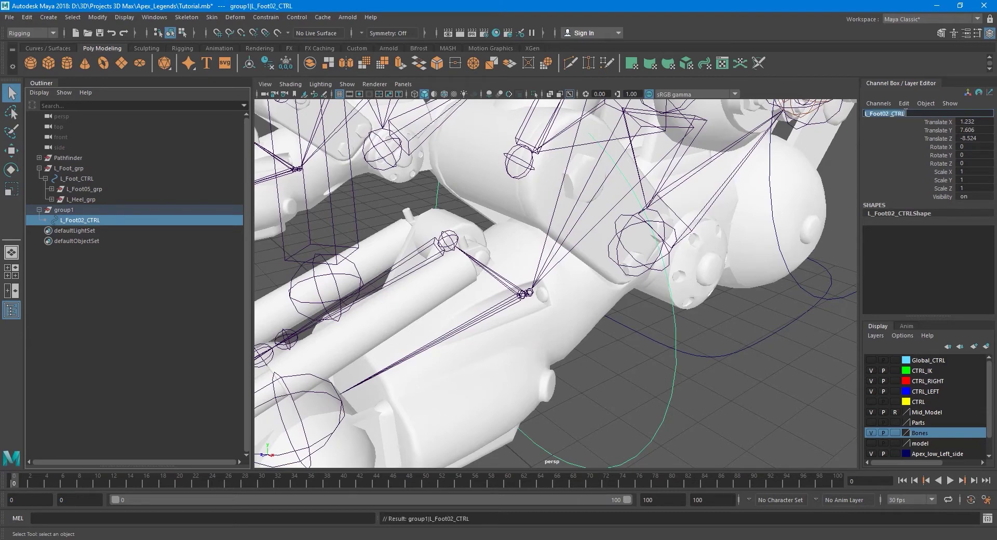
Step: Rename the control's parent group as L_Foot02_grp
{"action": "left_click", "coordinate": [117, 209]}
{"action": "left_click", "coordinate": [890, 114]}
{"action": "type", "text": "L_Foot02_CTRL"}
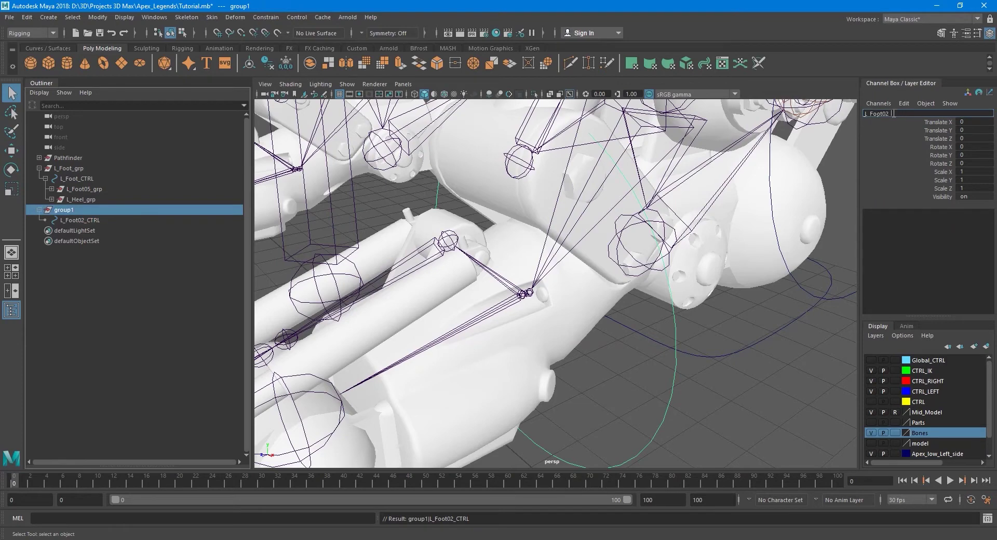
{"action": "type", "text": "grp"}
{"action": "key", "text": "Return"}
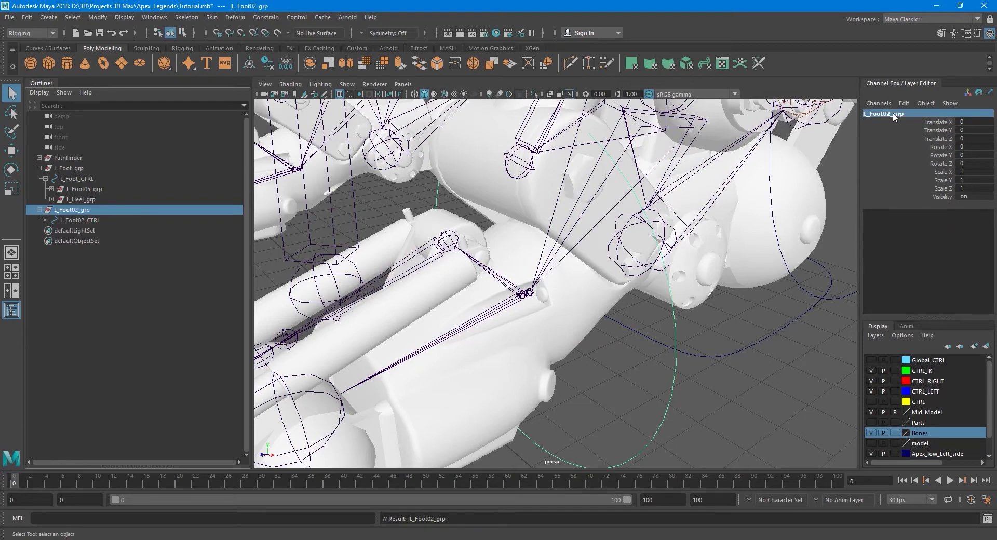
Step: Move L_Foot02_CTRL out of L_Foot02_grp to the top level of the scene hierarchy
{"action": "key", "text": "f"}
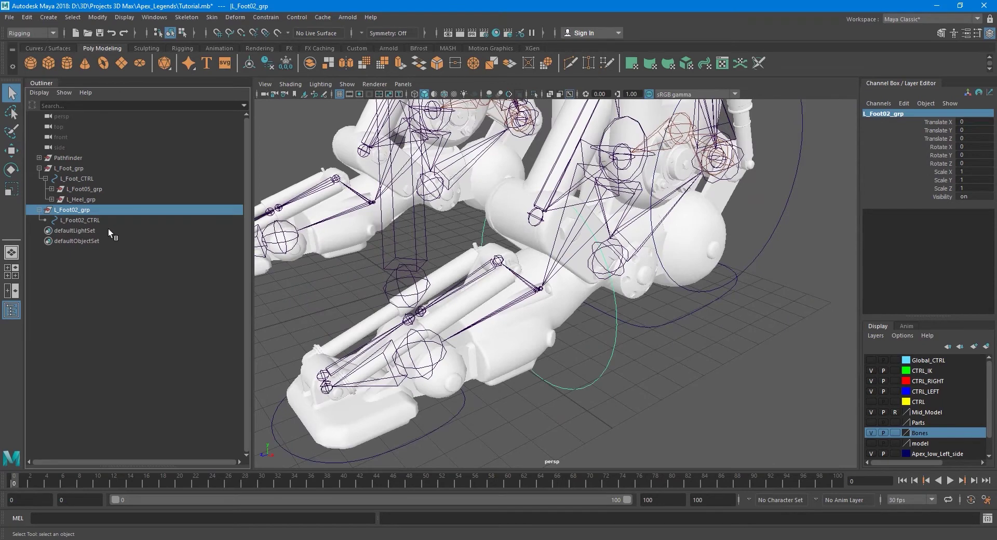
{"action": "left_click", "coordinate": [104, 220]}
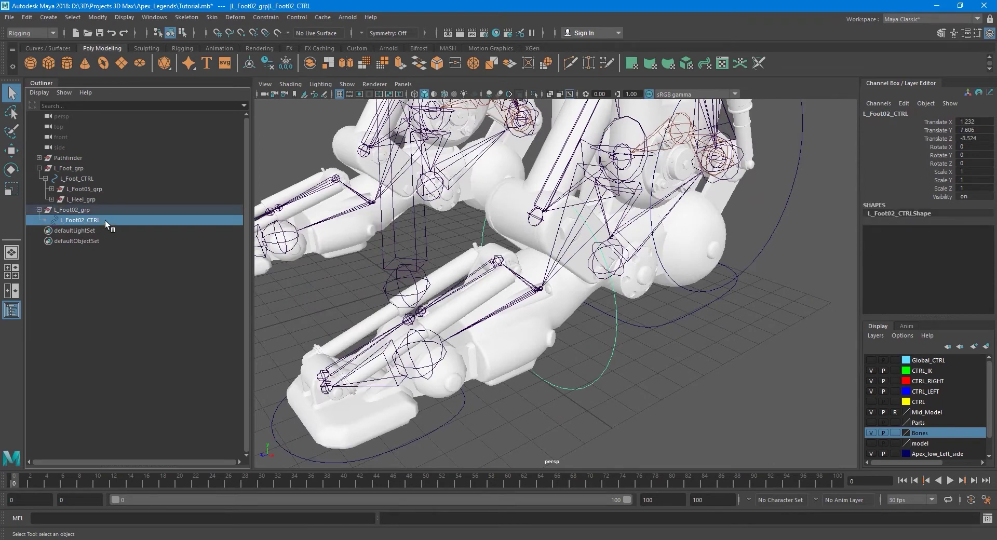
{"action": "left_click_drag", "start_coordinate": [105, 148], "coordinate": [102, 142]}
{"action": "key", "text": "f"}
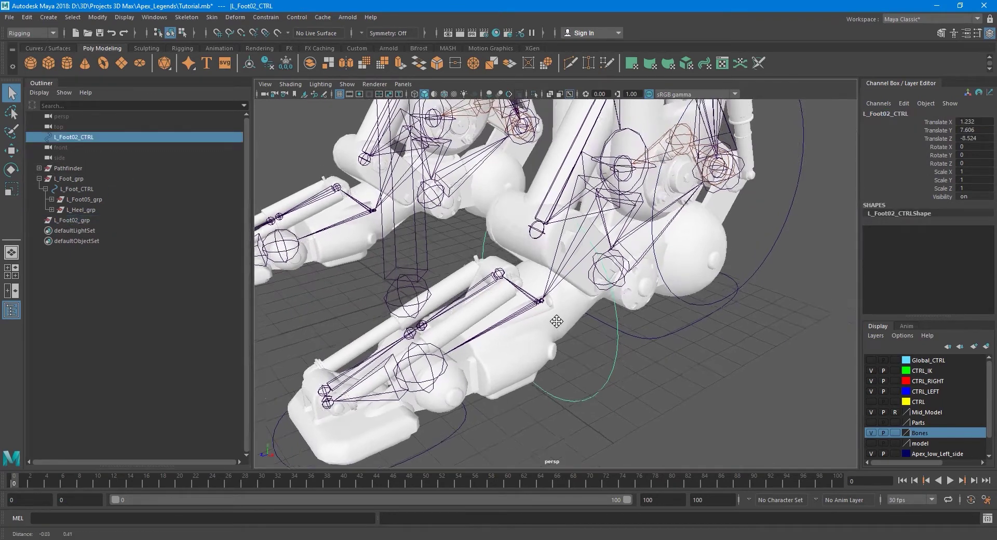
Step: Parent-constrain L_Foot02_grp to the L_Foot02_J joint with Maintain offset off and all translate and rotate axes constrained
{"action": "left_click", "coordinate": [537, 313]}
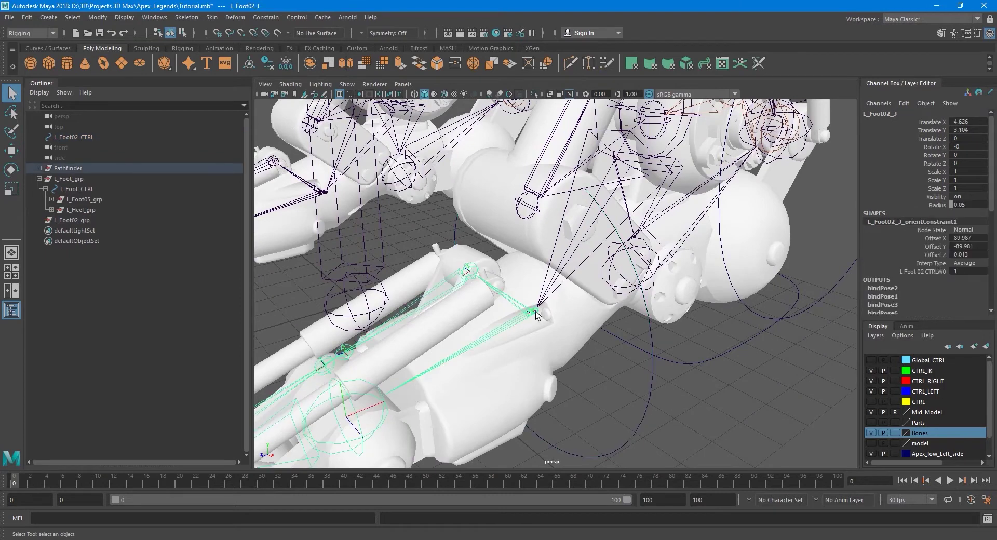
{"action": "left_click", "coordinate": [89, 219]}
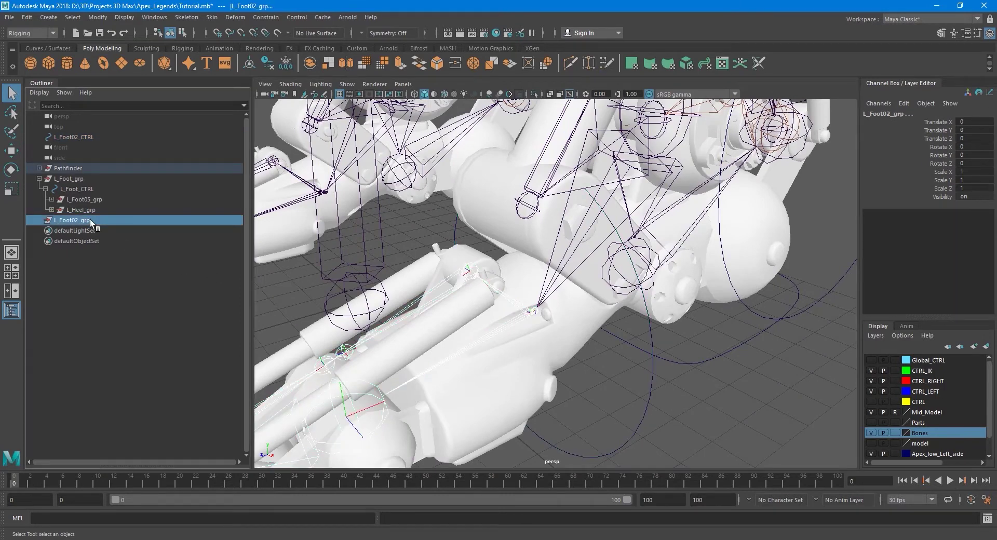
{"action": "left_click", "coordinate": [265, 17]}
{"action": "left_click", "coordinate": [236, 133]}
{"action": "left_click", "coordinate": [265, 17]}
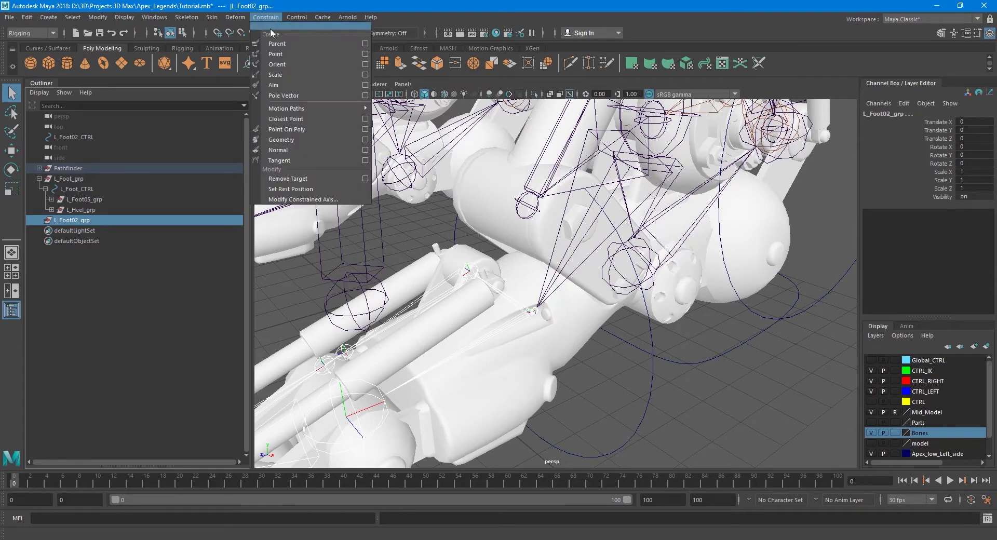
{"action": "left_click", "coordinate": [351, 45]}
{"action": "left_click", "coordinate": [792, 355]}
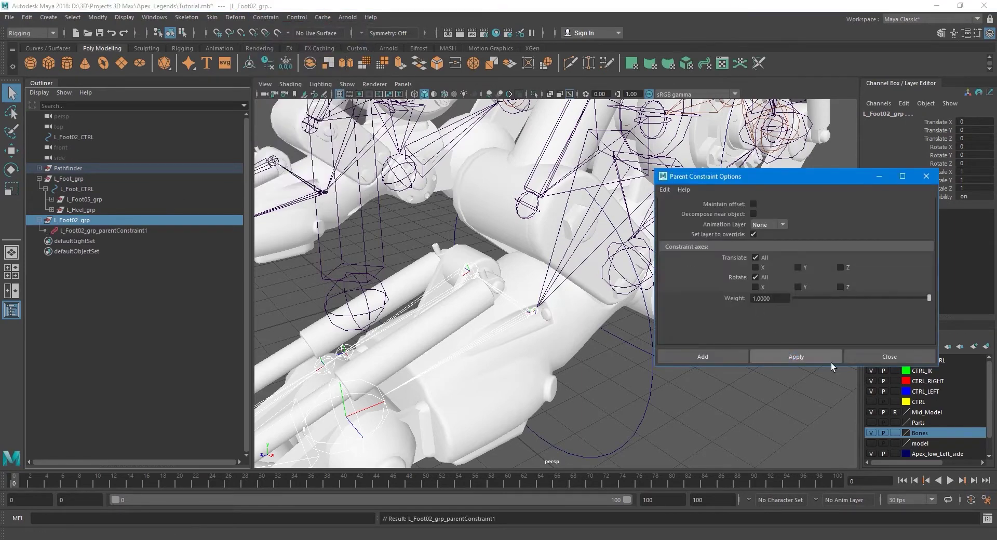
{"action": "left_click", "coordinate": [875, 357]}
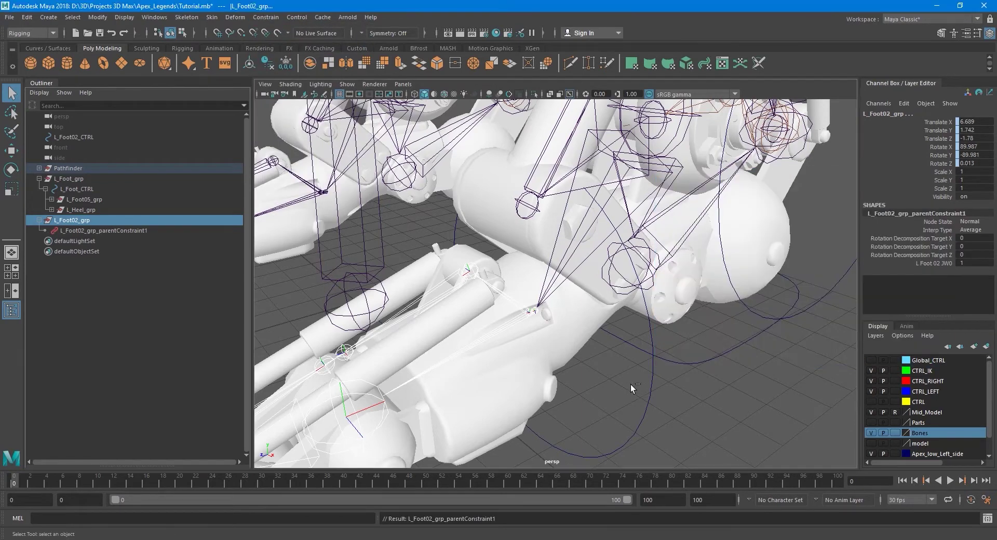
Step: Examine up close how the pivot and axes of L_Foot02_grp line up with the L_Foot02_J joint
{"action": "left_click", "coordinate": [103, 229]}
{"action": "left_click", "coordinate": [97, 220]}
{"action": "key", "text": "w"}
{"action": "mouse_move", "coordinate": [551, 342]}
{"action": "left_mouse_down", "text": "alt"}
{"action": "mouse_move", "coordinate": [580, 347]}
{"action": "mouse_move", "coordinate": [550, 343]}
{"action": "left_mouse_up", "text": "alt"}
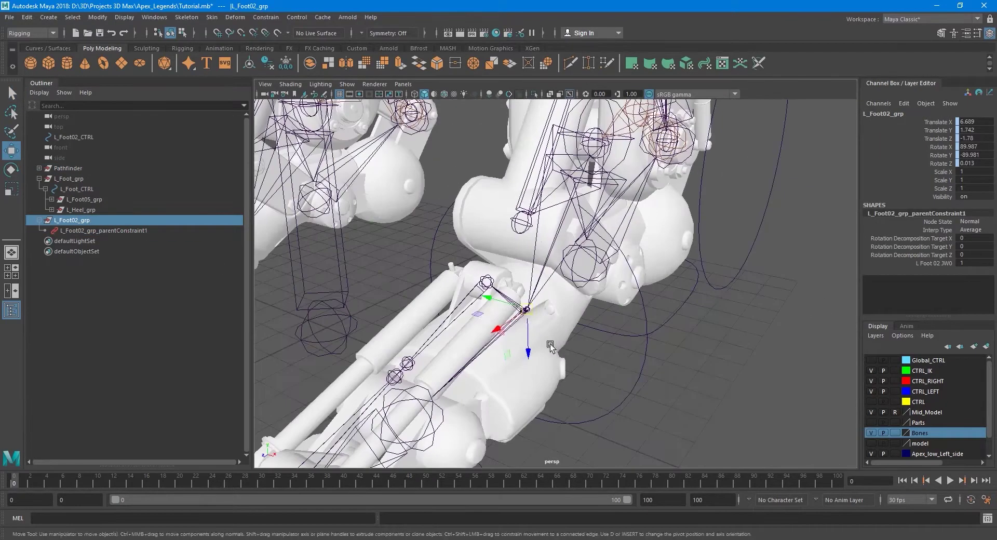
{"action": "key", "text": "q"}
{"action": "scroll", "coordinate": [539, 341], "scroll_direction": "up", "scroll_amount": 4}
{"action": "key", "text": "w"}
{"action": "middle_click_drag", "start_coordinate": [519, 343], "coordinate": [543, 298], "text": "alt"}
{"action": "scroll", "coordinate": [535, 299], "scroll_direction": "up", "scroll_amount": 4}
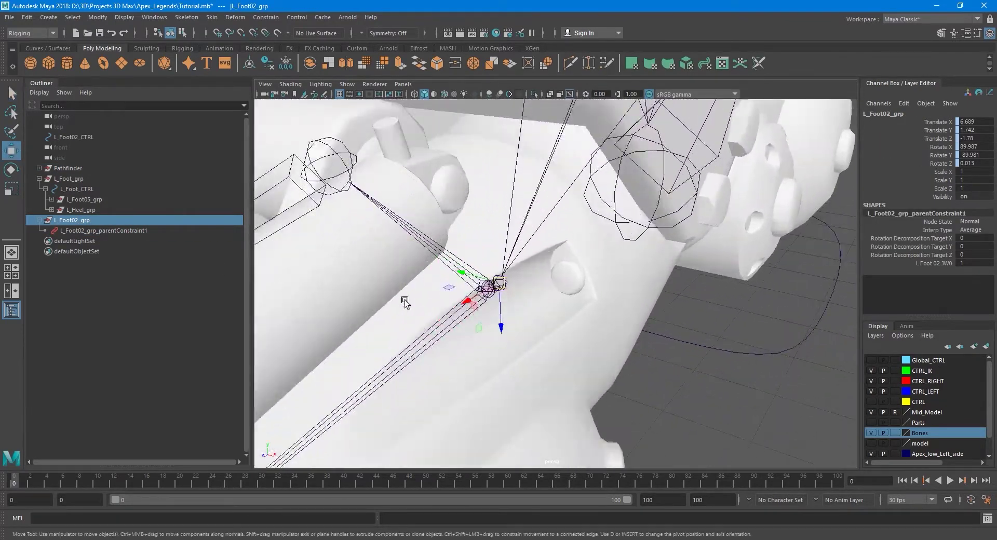
{"action": "left_click_drag", "start_coordinate": [475, 311], "coordinate": [513, 313], "text": "alt"}
{"action": "key", "text": "q"}
{"action": "key", "text": "w"}
{"action": "key", "text": "q"}
{"action": "scroll", "coordinate": [530, 281], "scroll_direction": "up", "scroll_amount": 5}
{"action": "left_click", "coordinate": [510, 264]}
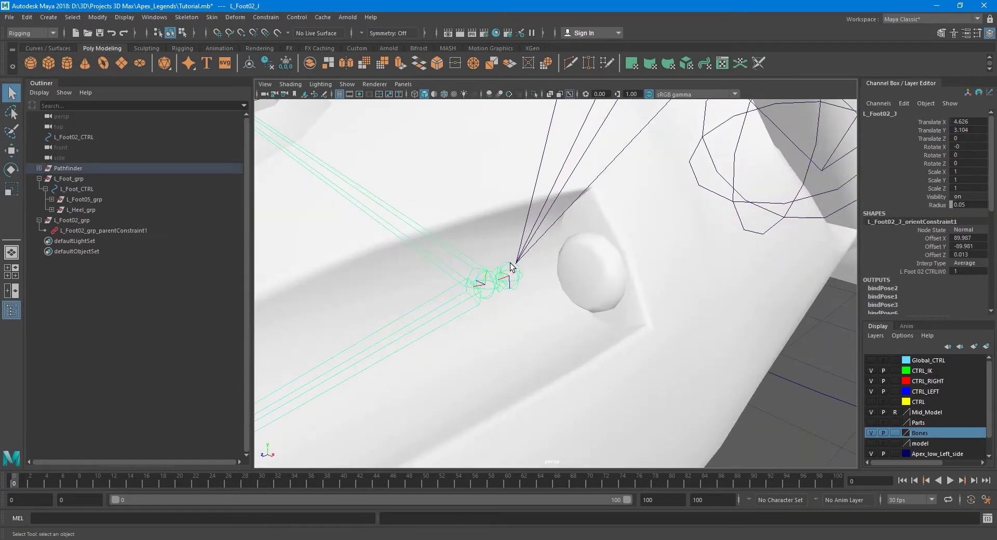
Step: Delete the parent constraint under L_Foot02_grp
{"action": "scroll", "coordinate": [518, 322], "scroll_direction": "down", "scroll_amount": 5}
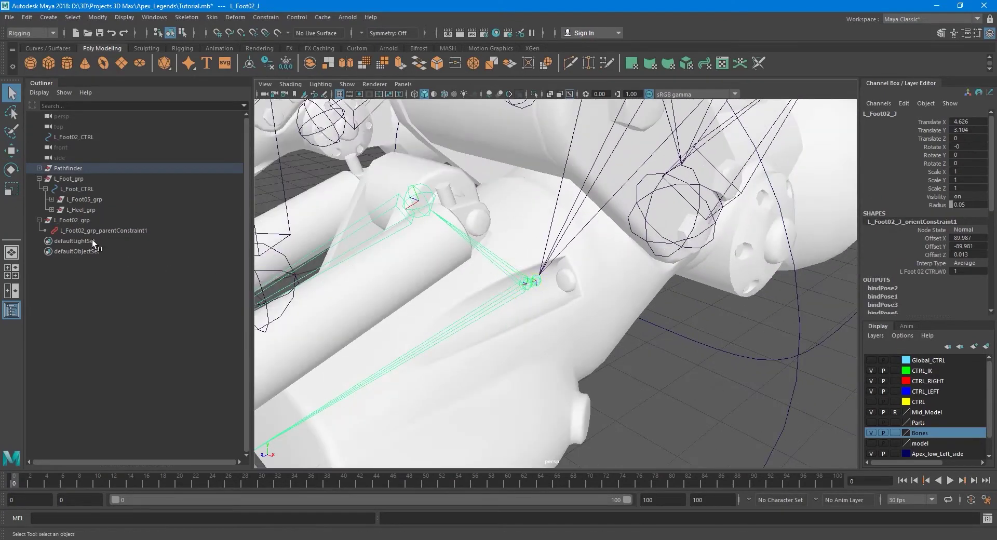
{"action": "left_click", "coordinate": [81, 231]}
{"action": "key", "text": "Delete"}
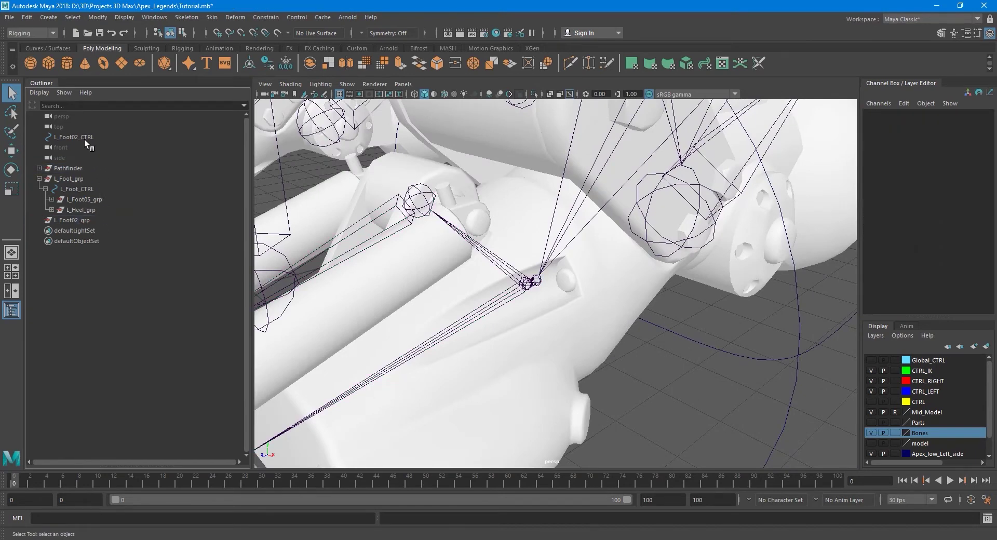
Step: Parent L_Foot02_CTRL under L_Foot02_grp and freeze the control's transformations
{"action": "left_click", "coordinate": [83, 138]}
{"action": "left_click_drag", "start_coordinate": [91, 205], "coordinate": [92, 219]}
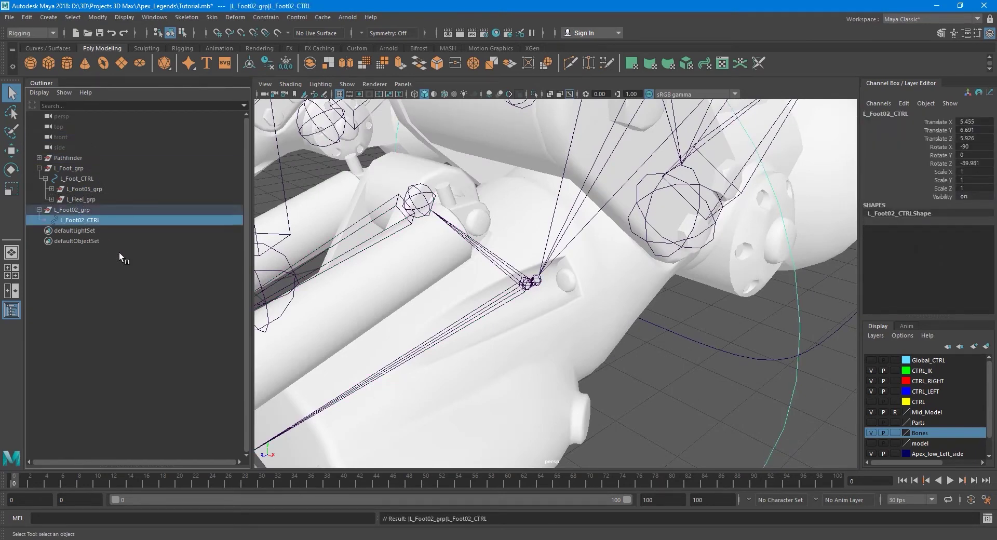
{"action": "left_click", "coordinate": [90, 17]}
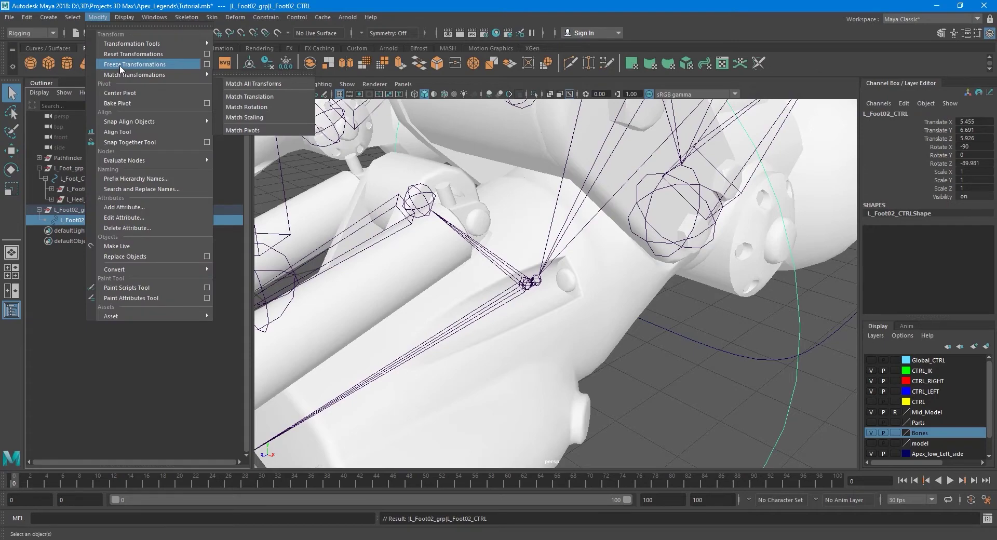
{"action": "left_click", "coordinate": [112, 61]}
Step: Add an orient constraint that makes the L_Foot02_J joint follow L_Foot02_CTRL
{"action": "scroll", "coordinate": [465, 256], "scroll_direction": "down", "scroll_amount": 5}
{"action": "scroll", "coordinate": [560, 316], "scroll_direction": "up", "scroll_amount": 5}
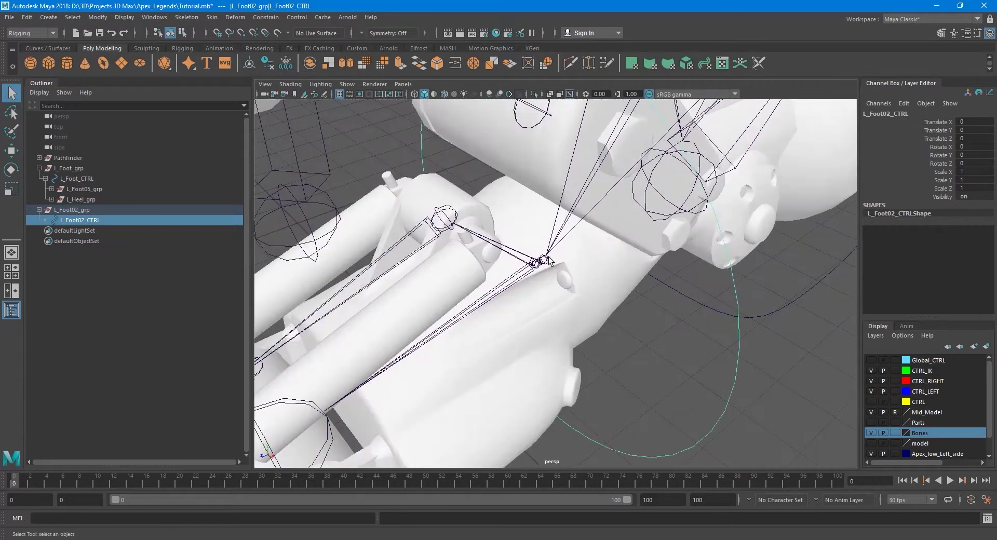
{"action": "left_click", "coordinate": [545, 260]}
{"action": "left_click", "coordinate": [266, 17]}
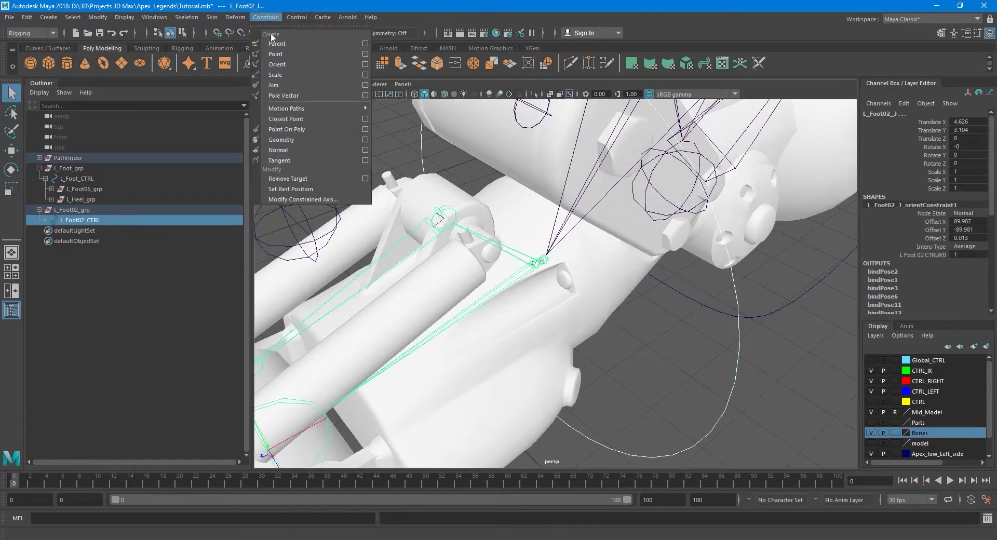
{"action": "left_click", "coordinate": [353, 65]}
{"action": "left_click", "coordinate": [809, 353]}
{"action": "left_click", "coordinate": [858, 357]}
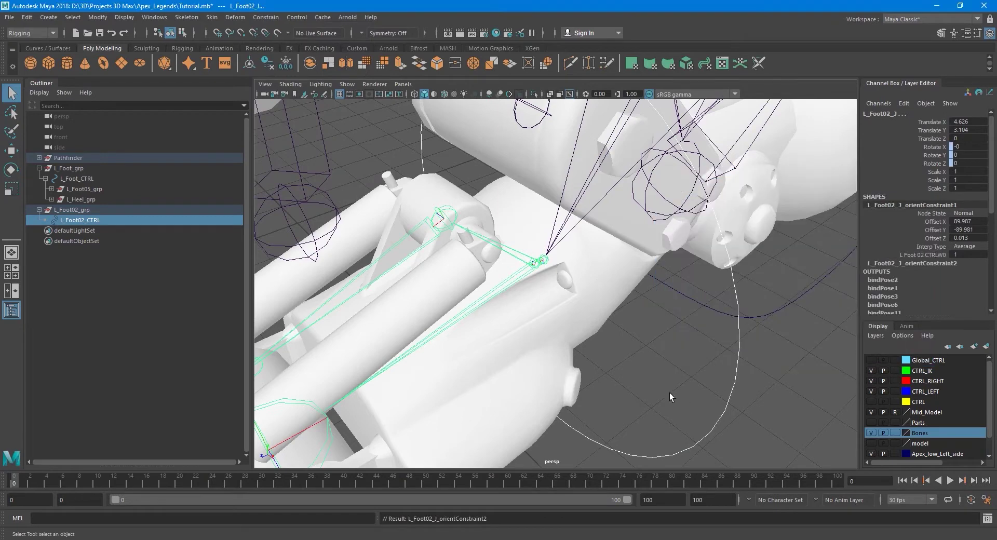
Step: Test the orient constraint by rotating the left foot's L_Foot02 control and joint, and undo the rotations
{"action": "left_click", "coordinate": [735, 378]}
{"action": "left_click_drag", "start_coordinate": [736, 378], "coordinate": [597, 241], "text": "alt"}
{"action": "key", "text": "e"}
{"action": "key", "text": "ctrl+z"}
{"action": "key", "text": "q"}
{"action": "scroll", "coordinate": [580, 316], "scroll_direction": "up", "scroll_amount": 5}
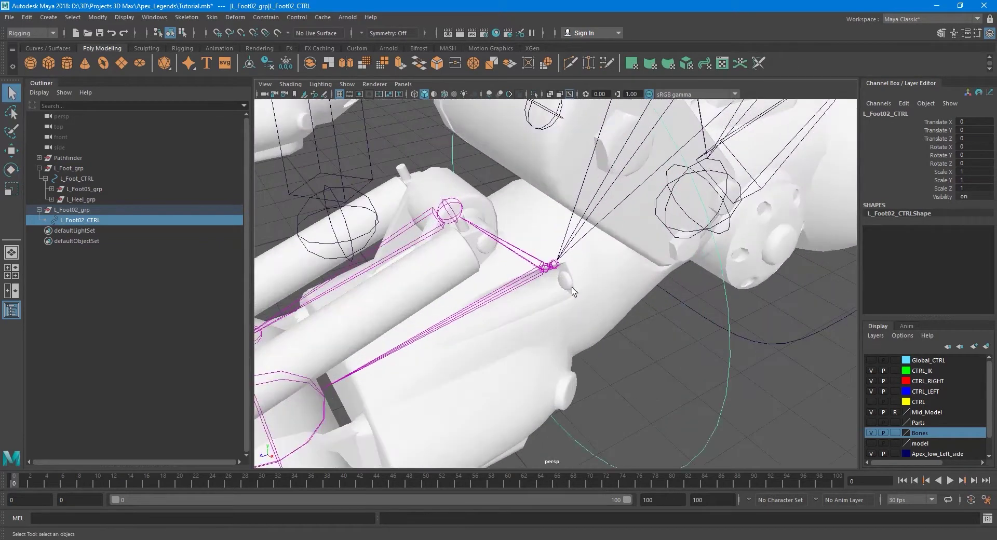
{"action": "left_click", "coordinate": [554, 264]}
{"action": "key", "text": "e"}
{"action": "left_click_drag", "start_coordinate": [575, 251], "coordinate": [613, 349]}
{"action": "key", "text": "q"}
{"action": "left_click", "coordinate": [633, 322]}
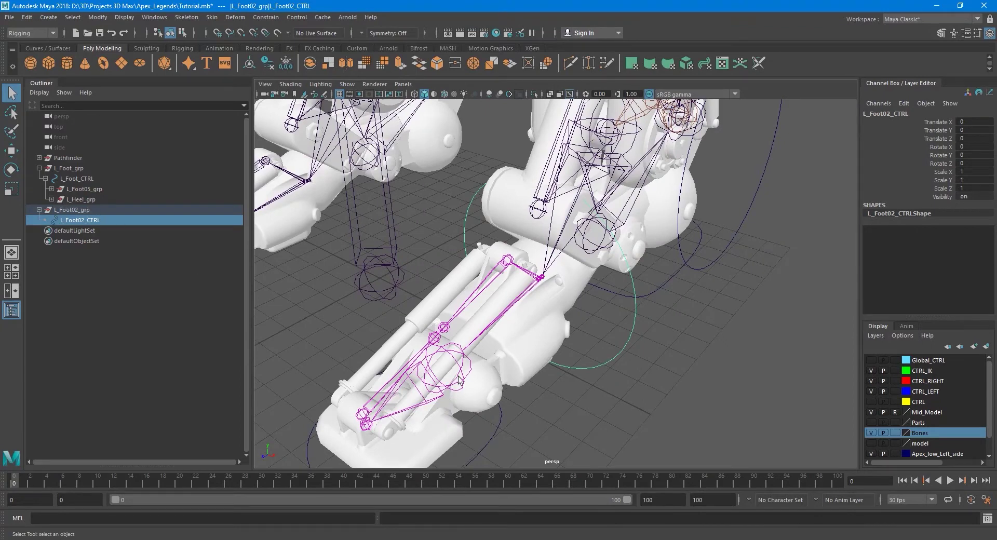
Step: Parent L_Foot02_grp under L_Foot_CTRL in the hierarchy
{"action": "left_click", "coordinate": [78, 210]}
{"action": "left_click_drag", "start_coordinate": [79, 167], "coordinate": [80, 167]}
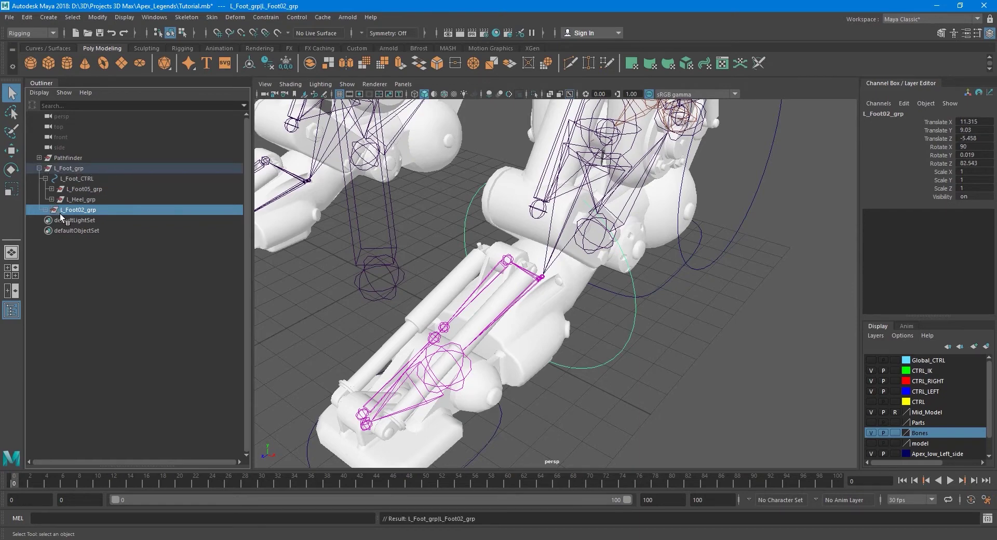
{"action": "key", "text": "ctrl+z"}
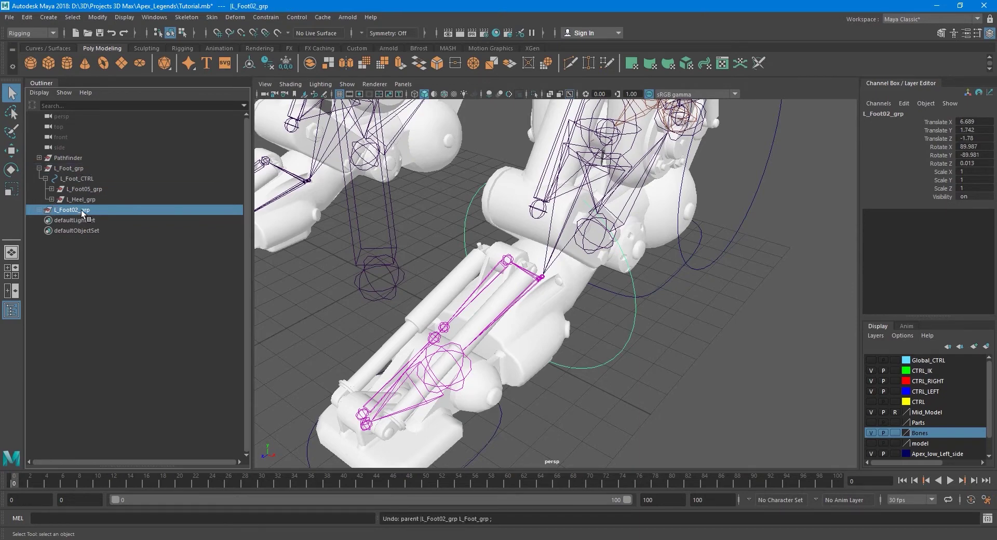
{"action": "middle_click_drag", "start_coordinate": [81, 213], "coordinate": [82, 179]}
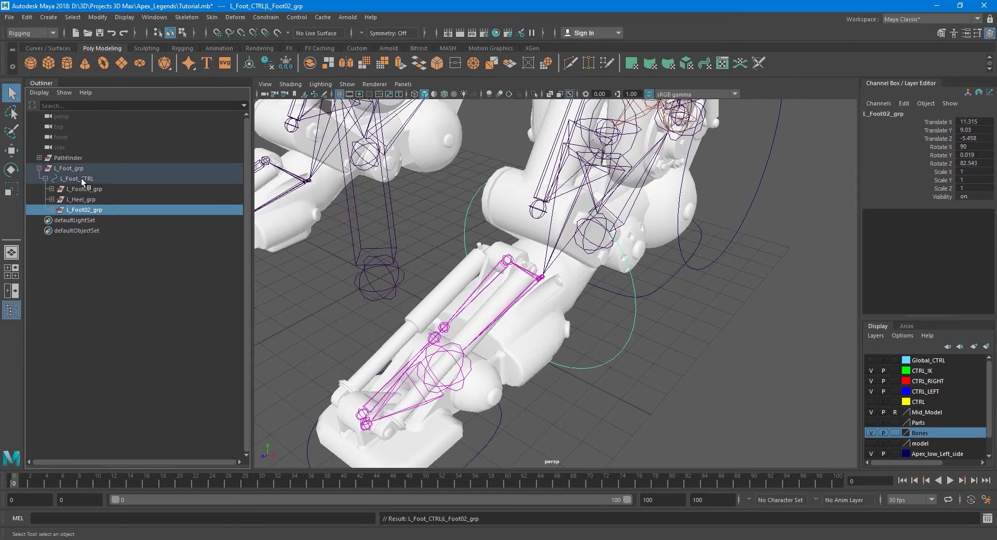
Step: Test-rotate L_Foot02_grp about its pivot and undo the rotation
{"action": "left_click_drag", "start_coordinate": [597, 342], "coordinate": [553, 335], "text": "alt"}
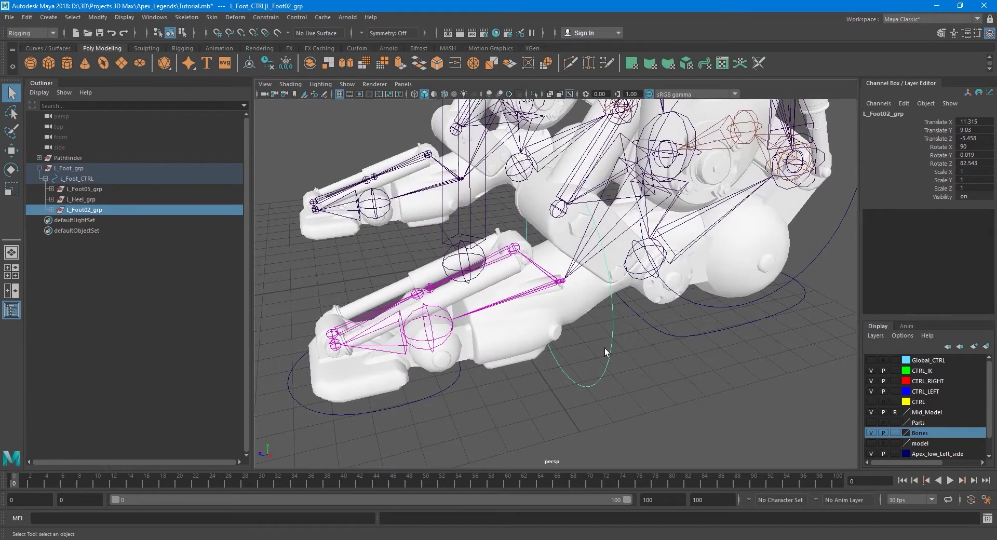
{"action": "key", "text": "e"}
{"action": "left_click_drag", "start_coordinate": [583, 275], "coordinate": [591, 304]}
{"action": "key", "text": "ctrl+z"}
{"action": "key", "text": "q"}
Step: Parent L_Foot05_grp under L_Foot02_grp in the hierarchy
{"action": "left_click_drag", "start_coordinate": [456, 382], "coordinate": [481, 384], "text": "alt"}
{"action": "middle_click_drag", "start_coordinate": [469, 413], "coordinate": [516, 363], "text": "alt"}
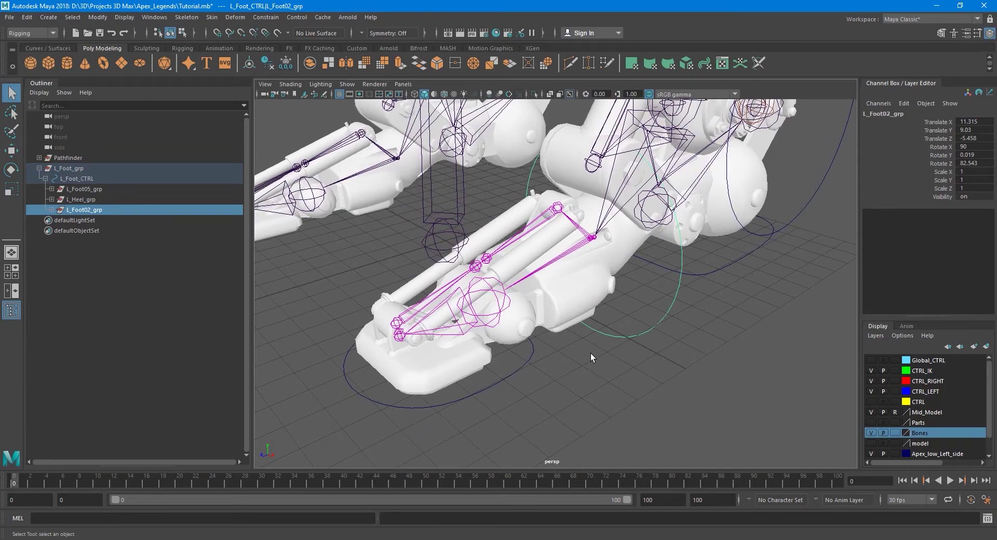
{"action": "middle_click_drag", "start_coordinate": [549, 343], "coordinate": [522, 357], "text": "alt"}
{"action": "scroll", "coordinate": [522, 356], "scroll_direction": "down", "scroll_amount": 2}
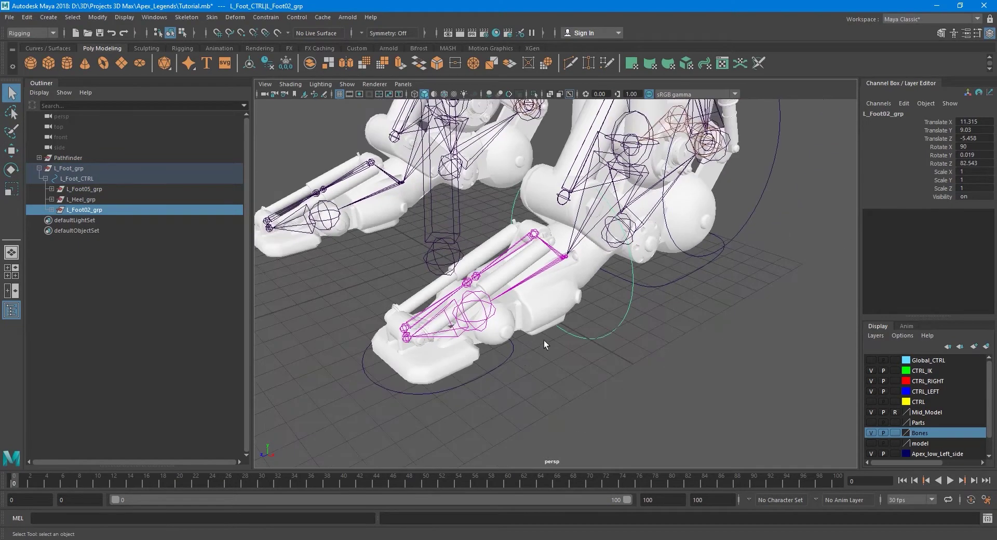
{"action": "left_click_drag", "start_coordinate": [542, 338], "coordinate": [519, 364], "text": "alt"}
{"action": "left_click", "coordinate": [504, 364]}
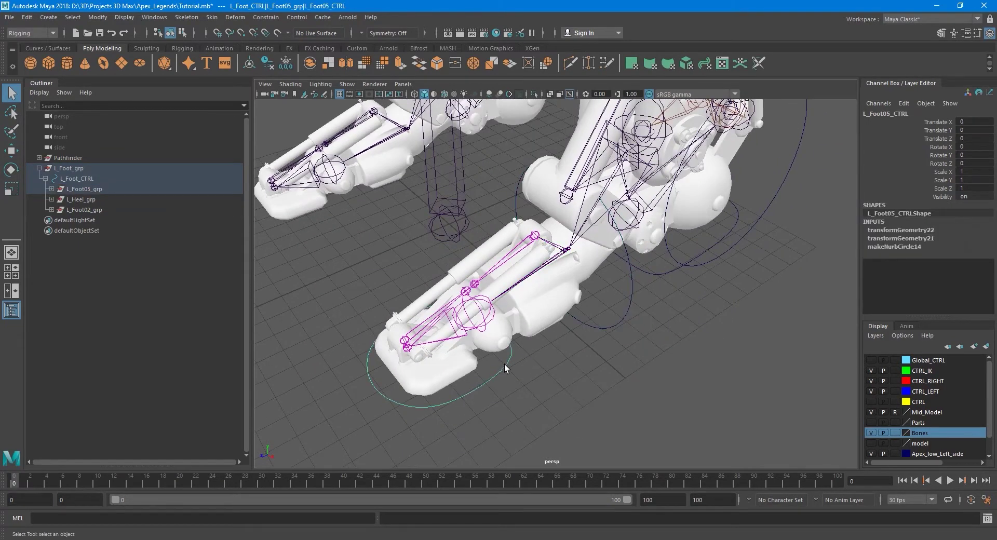
{"action": "left_click", "coordinate": [87, 190]}
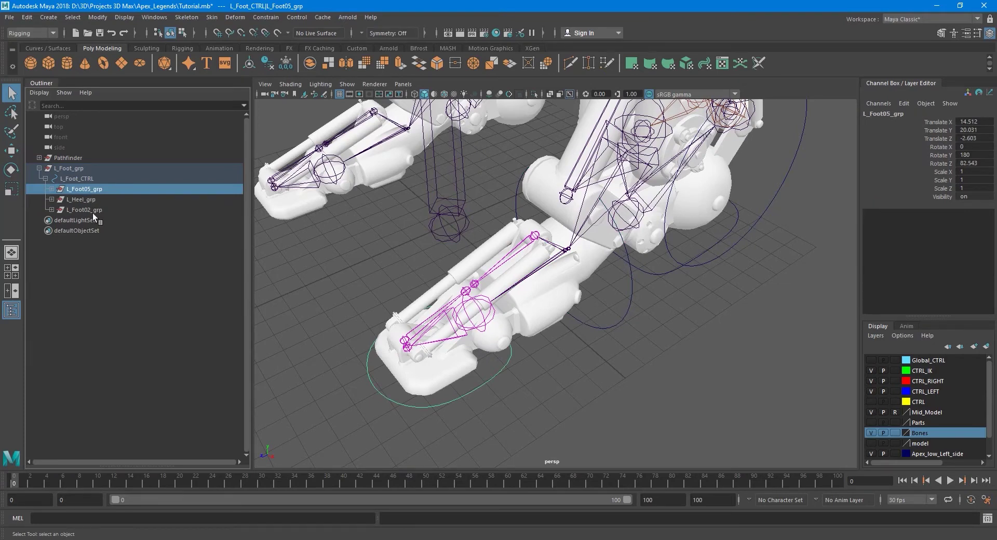
{"action": "mouse_move", "coordinate": [81, 189]}
{"action": "left_mouse_down"}
{"action": "mouse_move", "coordinate": [86, 216]}
{"action": "mouse_move", "coordinate": [85, 208]}
{"action": "left_mouse_up"}
Step: Test-rotate L_Foot02_grp with the nested L_Foot05_grp and undo the rotation
{"action": "left_click", "coordinate": [86, 200]}
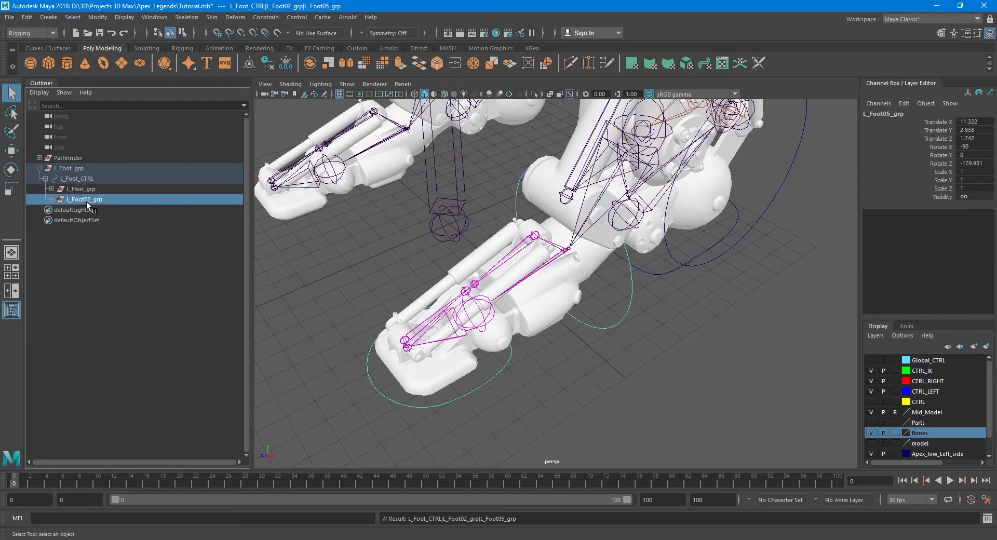
{"action": "key", "text": "e"}
{"action": "left_click_drag", "start_coordinate": [616, 304], "coordinate": [642, 303]}
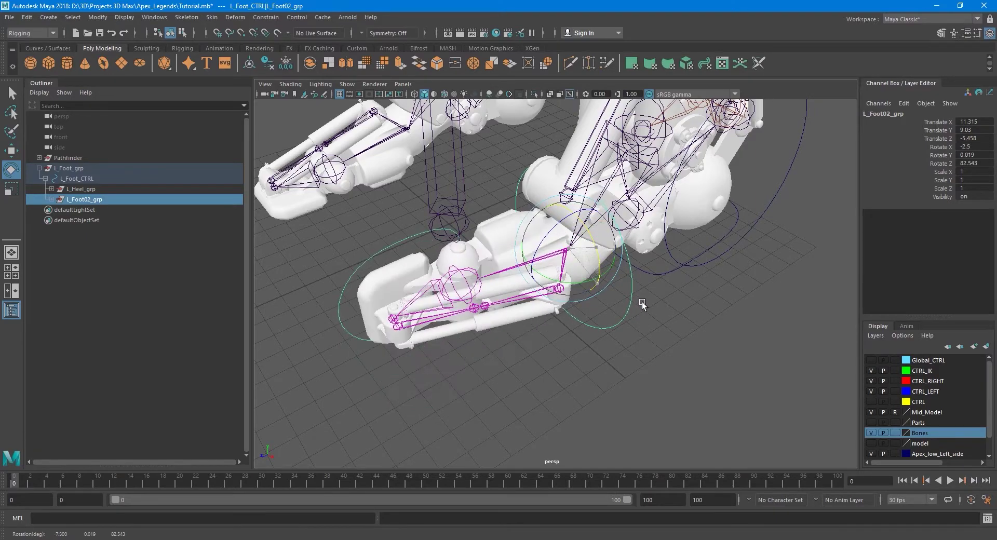
{"action": "key", "text": "ctrl+z"}
{"action": "key", "text": "q"}
Step: Test-rotate L_Foot_CTRL 20 degrees about Z and undo the rotation
{"action": "left_click_drag", "start_coordinate": [588, 323], "coordinate": [491, 328], "text": "alt"}
{"action": "left_click", "coordinate": [87, 178]}
{"action": "key", "text": "e"}
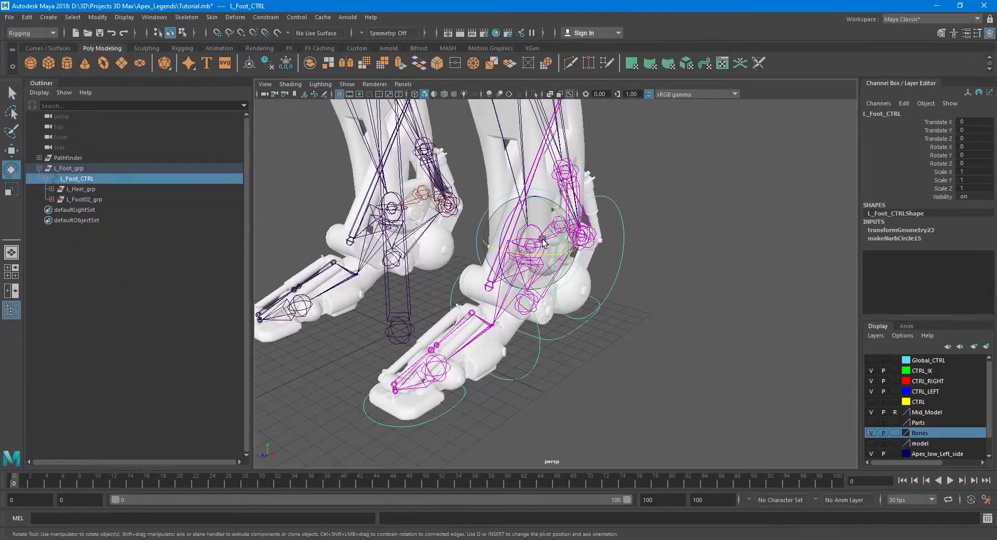
{"action": "left_click_drag", "start_coordinate": [502, 221], "coordinate": [512, 211]}
{"action": "key", "text": "ctrl+z"}
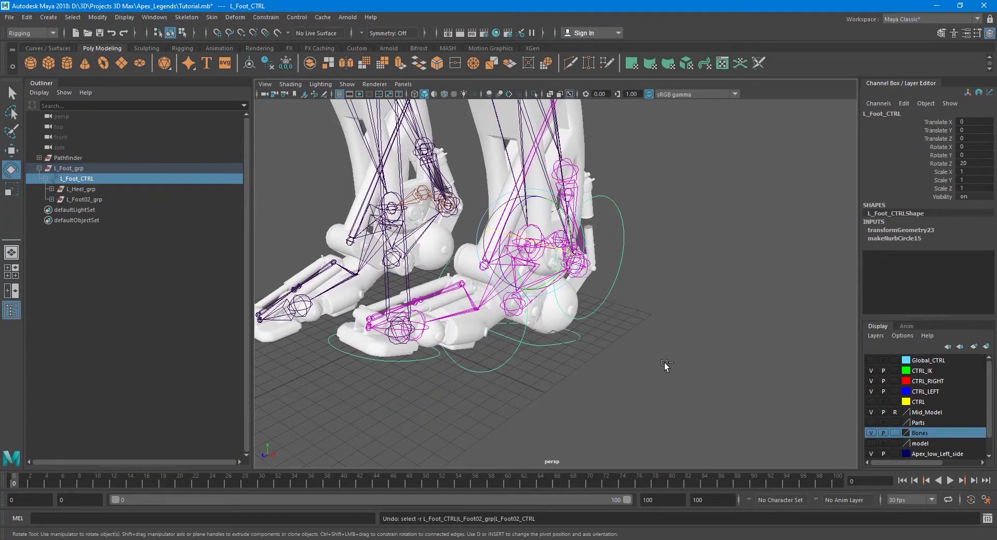
{"action": "key", "text": "ctrl+z"}
{"action": "key", "text": "q"}
{"action": "middle_click_drag", "start_coordinate": [601, 351], "coordinate": [641, 333], "text": "alt"}
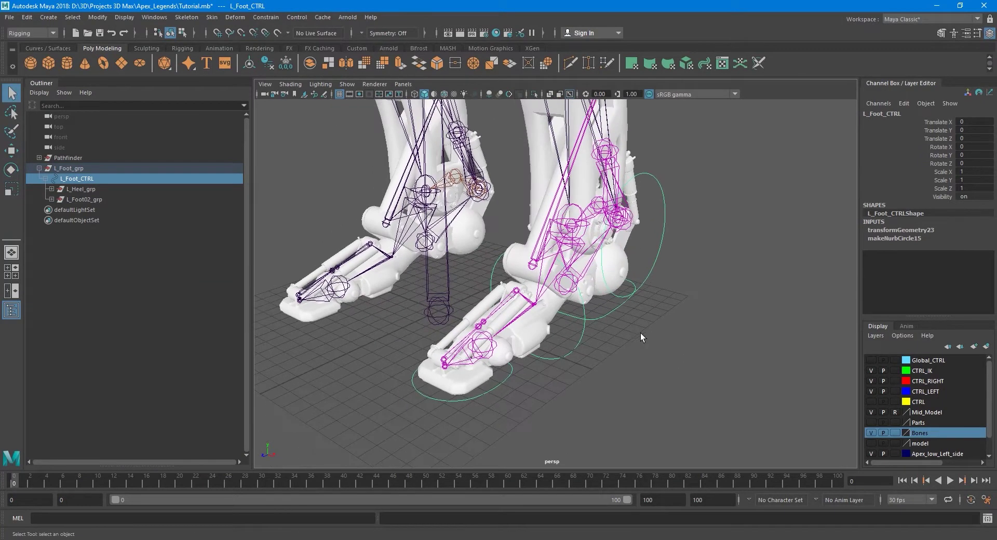
Step: Expand L_Foot02_grp and check how L_Foot02_CTRL, L_Foot05_grp and L_Foot05_CTRL are nested inside it
{"action": "left_click", "coordinate": [134, 200]}
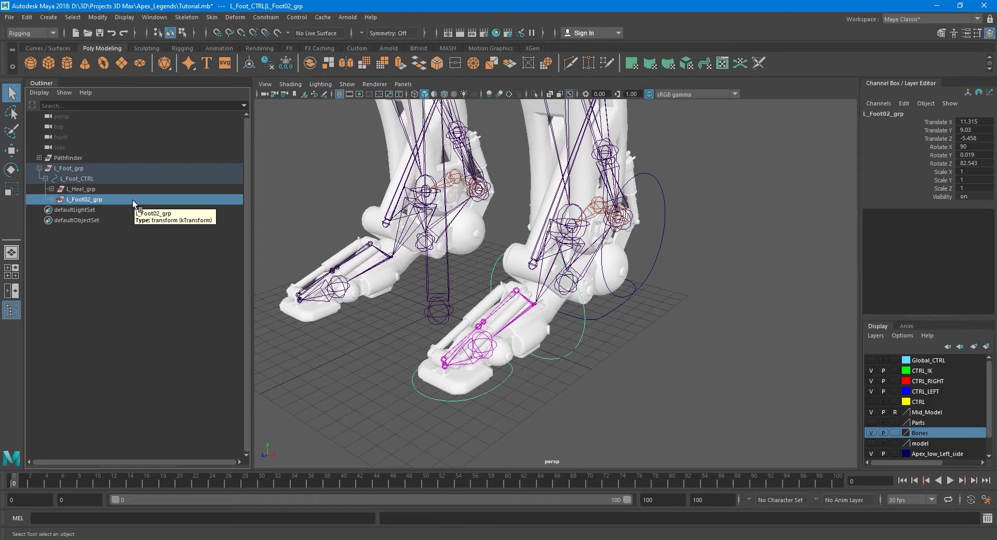
{"action": "middle_click_drag", "start_coordinate": [600, 341], "coordinate": [604, 310], "text": "alt"}
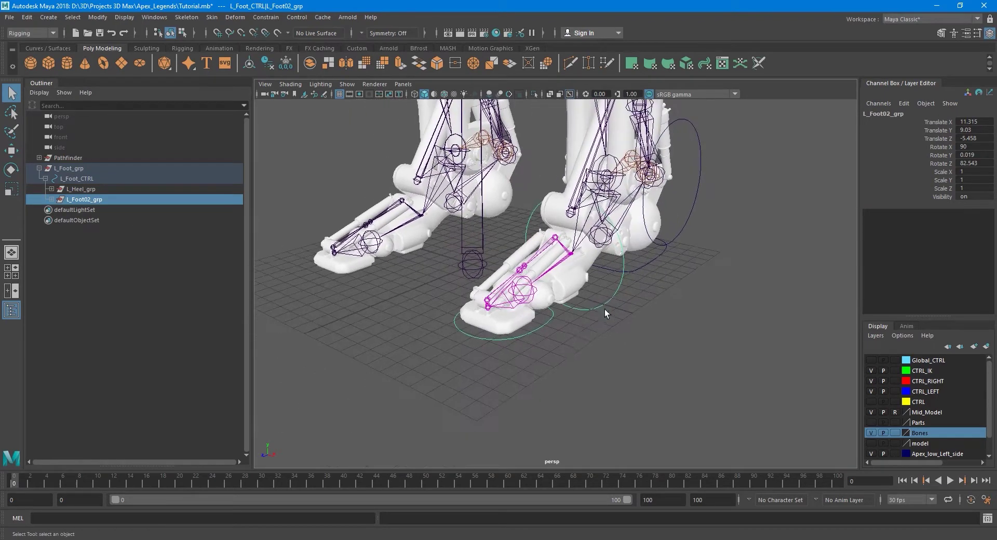
{"action": "left_click_drag", "start_coordinate": [604, 310], "coordinate": [572, 343], "text": "alt"}
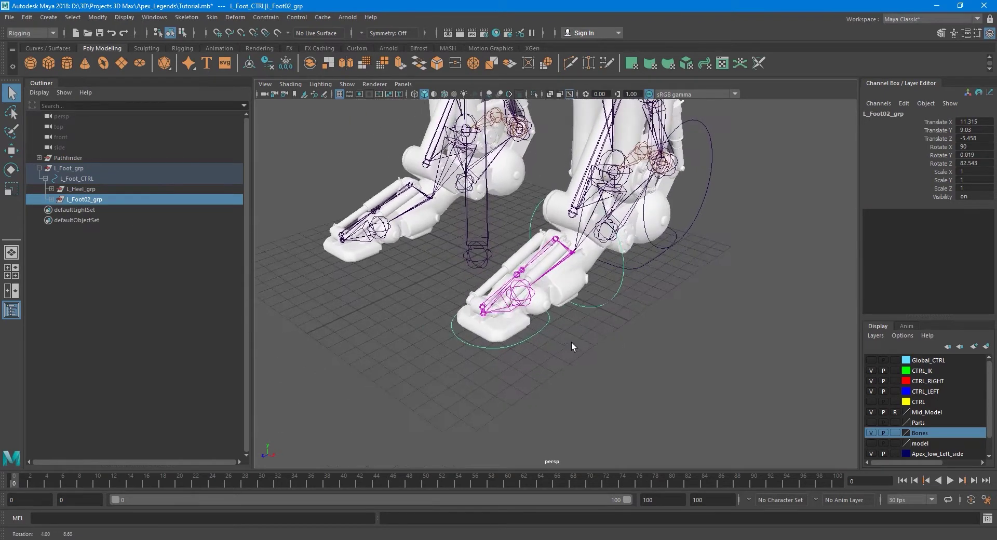
{"action": "scroll", "coordinate": [550, 331], "scroll_direction": "up", "scroll_amount": 3}
{"action": "left_click", "coordinate": [52, 200]}
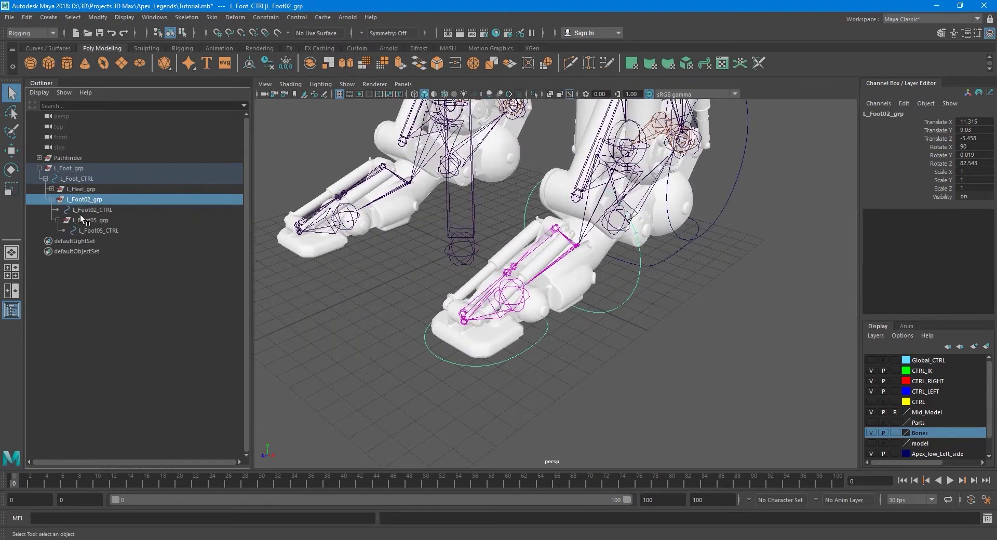
{"action": "left_click", "coordinate": [87, 220]}
{"action": "key", "text": "ctrl+z"}
{"action": "left_click", "coordinate": [116, 230]}
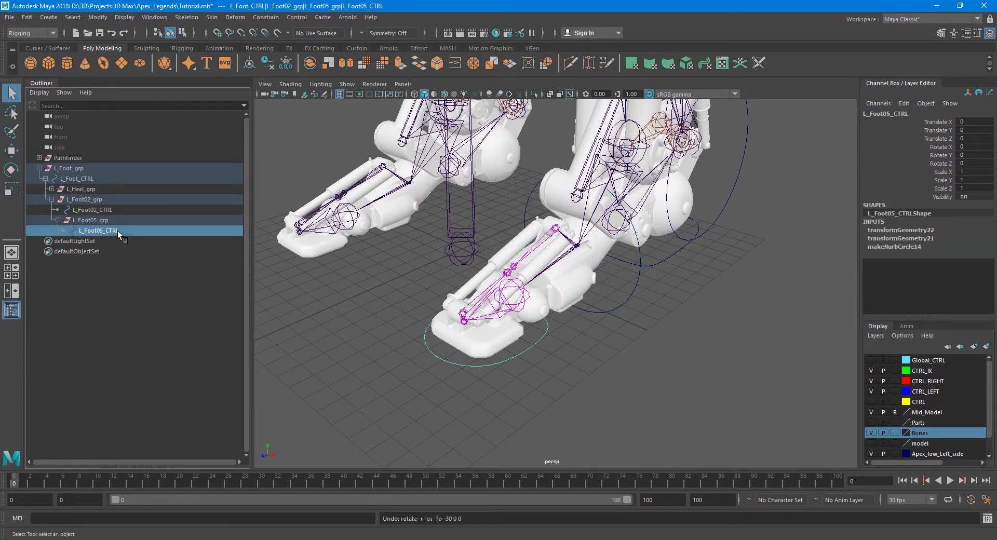
{"action": "left_click", "coordinate": [108, 208]}
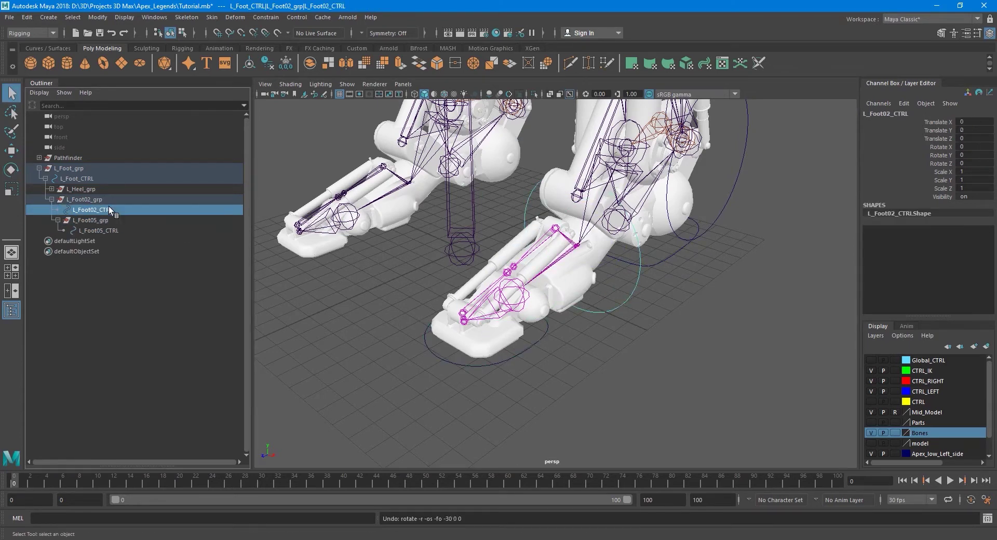
Step: Move L_Foot05_grp out to the top level of the hierarchy and parent it under L_Foot02_CTRL
{"action": "left_click_drag", "start_coordinate": [104, 219], "coordinate": [79, 140]}
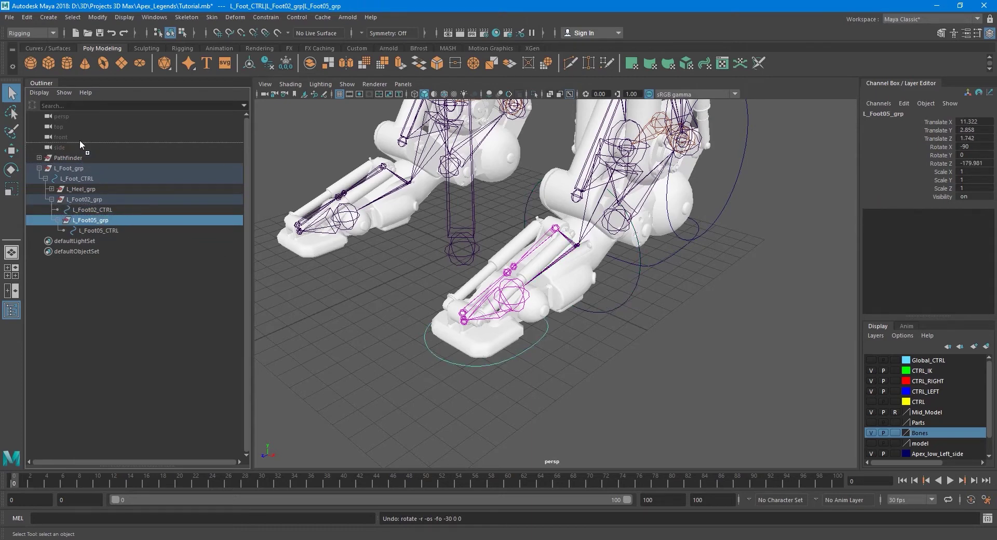
{"action": "middle_click_drag", "start_coordinate": [80, 140], "coordinate": [80, 135]}
{"action": "scroll", "coordinate": [564, 311], "scroll_direction": "down", "scroll_amount": 3}
{"action": "left_click_drag", "start_coordinate": [564, 312], "coordinate": [546, 332], "text": "alt"}
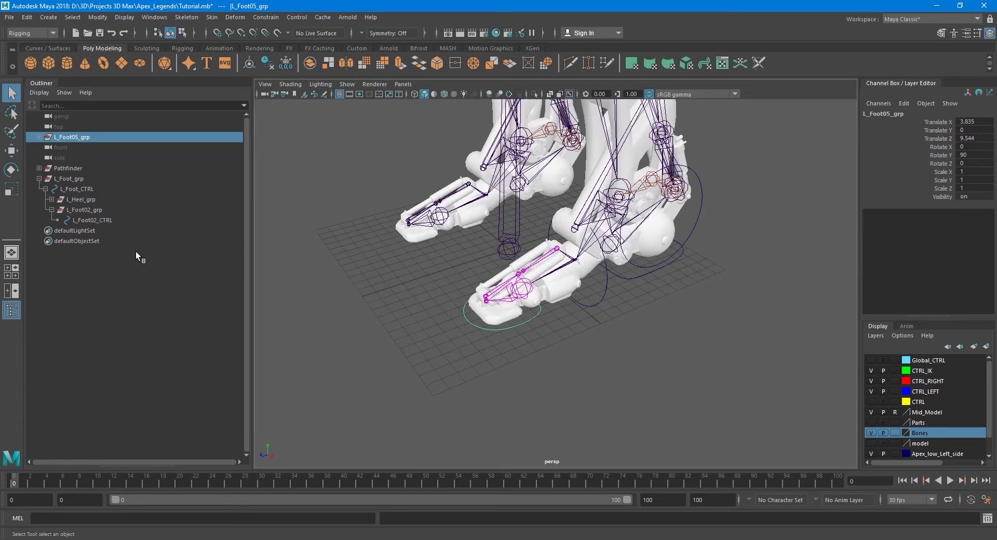
{"action": "left_click", "coordinate": [97, 221]}
{"action": "left_click", "coordinate": [94, 133]}
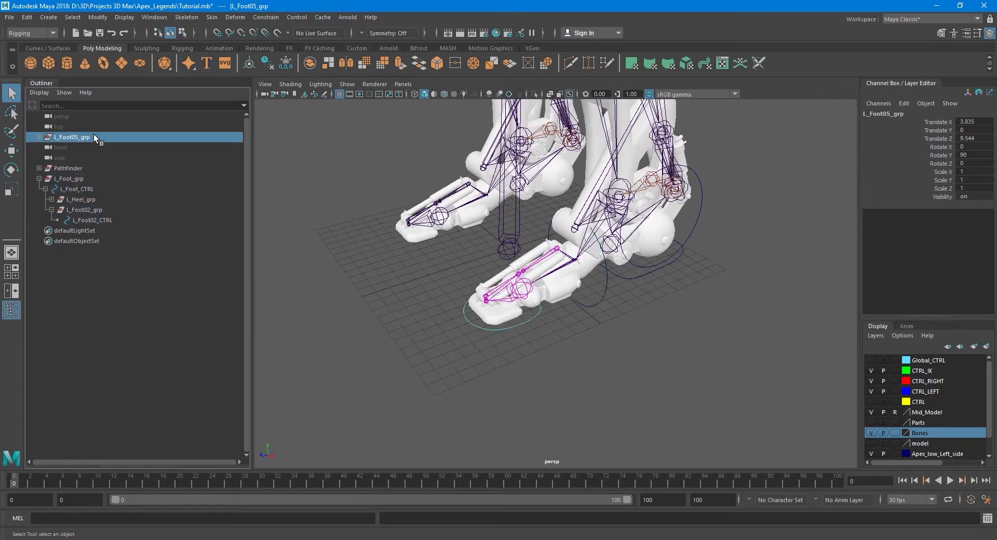
{"action": "left_click_drag", "start_coordinate": [91, 138], "coordinate": [102, 220]}
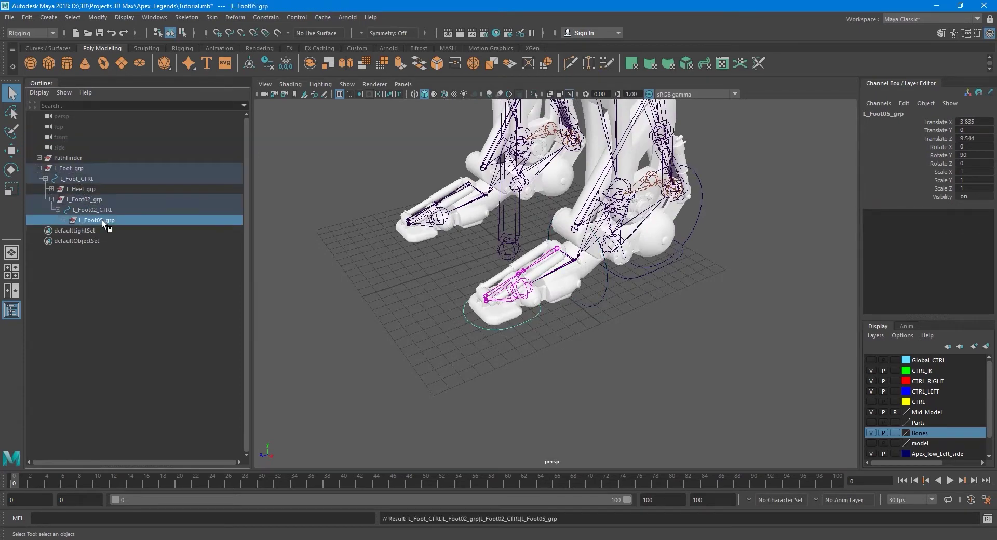
Step: Test-rotate L_Foot02_CTRL 30 degrees about X and undo the rotation
{"action": "left_click", "coordinate": [96, 211]}
{"action": "key", "text": "e"}
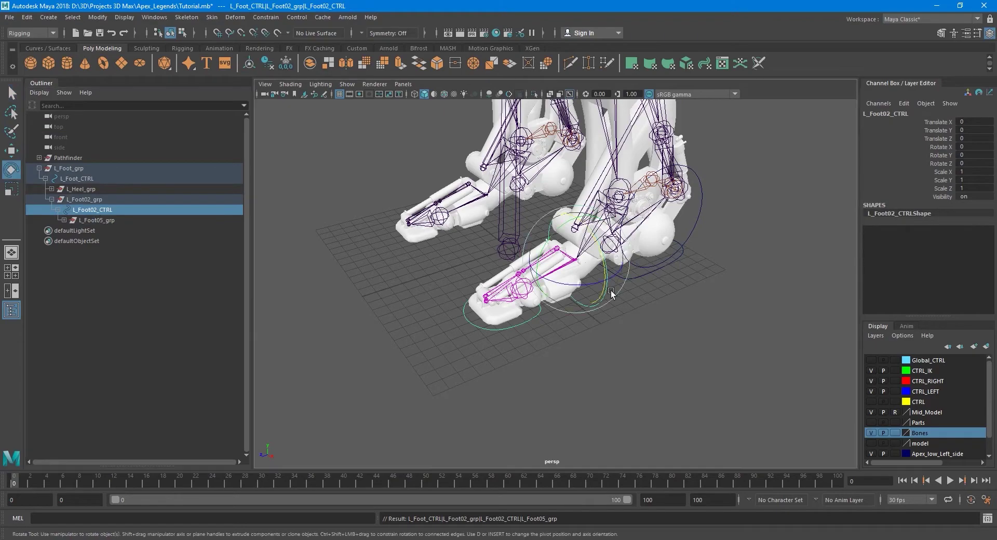
{"action": "left_click_drag", "start_coordinate": [603, 261], "coordinate": [674, 328]}
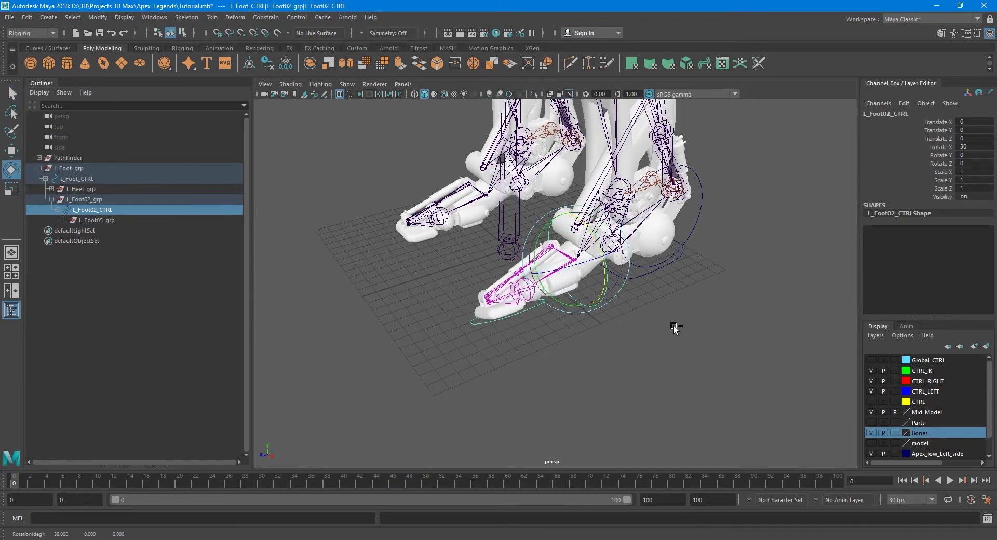
{"action": "key", "text": "ctrl+z"}
{"action": "key", "text": "q"}
Step: Examine the feet and leg joints of the rig from several angles and distances
{"action": "middle_click_drag", "start_coordinate": [662, 322], "coordinate": [564, 359], "text": "alt"}
{"action": "scroll", "coordinate": [565, 359], "scroll_direction": "up", "scroll_amount": 4}
{"action": "left_click_drag", "start_coordinate": [564, 358], "coordinate": [551, 379], "text": "alt"}
{"action": "scroll", "coordinate": [540, 291], "scroll_direction": "down", "scroll_amount": 5}
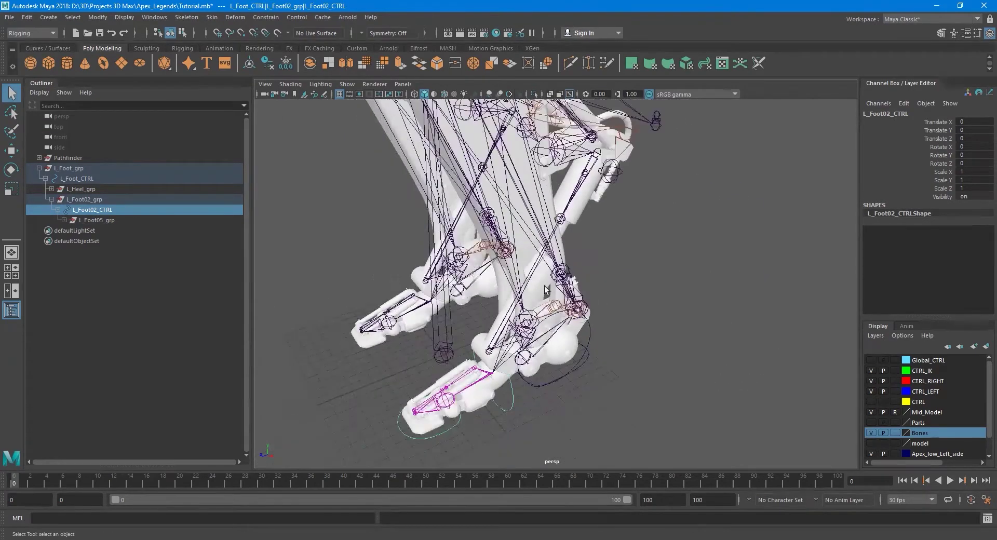
{"action": "scroll", "coordinate": [541, 291], "scroll_direction": "up", "scroll_amount": 3}
{"action": "left_click_drag", "start_coordinate": [541, 291], "coordinate": [493, 264], "text": "alt"}
{"action": "scroll", "coordinate": [556, 345], "scroll_direction": "down", "scroll_amount": 3}
{"action": "left_click_drag", "start_coordinate": [566, 353], "coordinate": [546, 268], "text": "alt"}
{"action": "scroll", "coordinate": [582, 337], "scroll_direction": "down", "scroll_amount": 4}
{"action": "scroll", "coordinate": [550, 285], "scroll_direction": "up", "scroll_amount": 4}
{"action": "scroll", "coordinate": [501, 167], "scroll_direction": "down", "scroll_amount": 5}
{"action": "left_click_drag", "start_coordinate": [555, 196], "coordinate": [580, 244], "text": "alt"}
{"action": "scroll", "coordinate": [582, 254], "scroll_direction": "up", "scroll_amount": 5}
{"action": "middle_click_drag", "start_coordinate": [579, 294], "coordinate": [604, 209], "text": "alt"}
{"action": "scroll", "coordinate": [605, 213], "scroll_direction": "down", "scroll_amount": 3}
{"action": "left_click_drag", "start_coordinate": [607, 220], "coordinate": [588, 305], "text": "alt"}
Step: Duplicate L_Foot_CTRL together with its child groups
{"action": "left_click", "coordinate": [588, 305]}
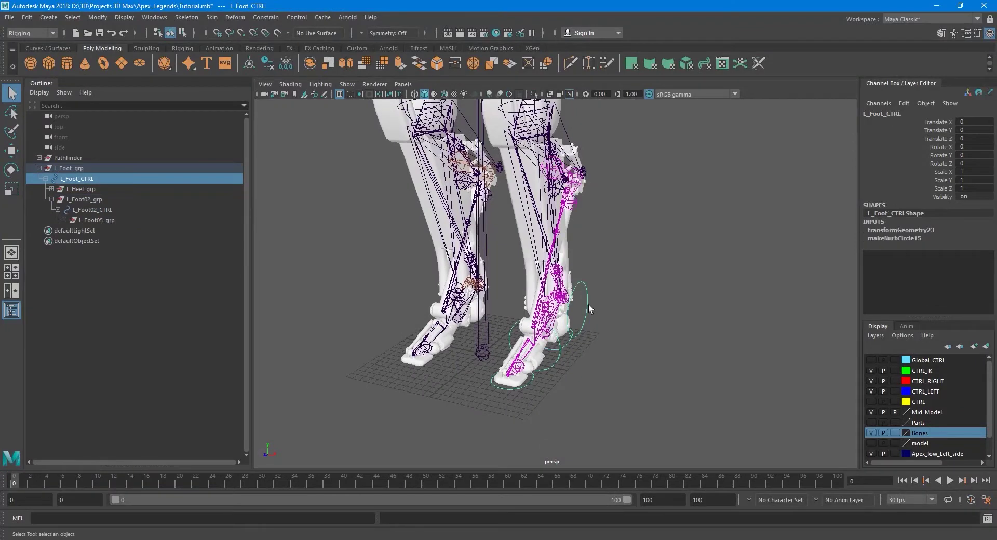
{"action": "key", "text": "ctrl+d"}
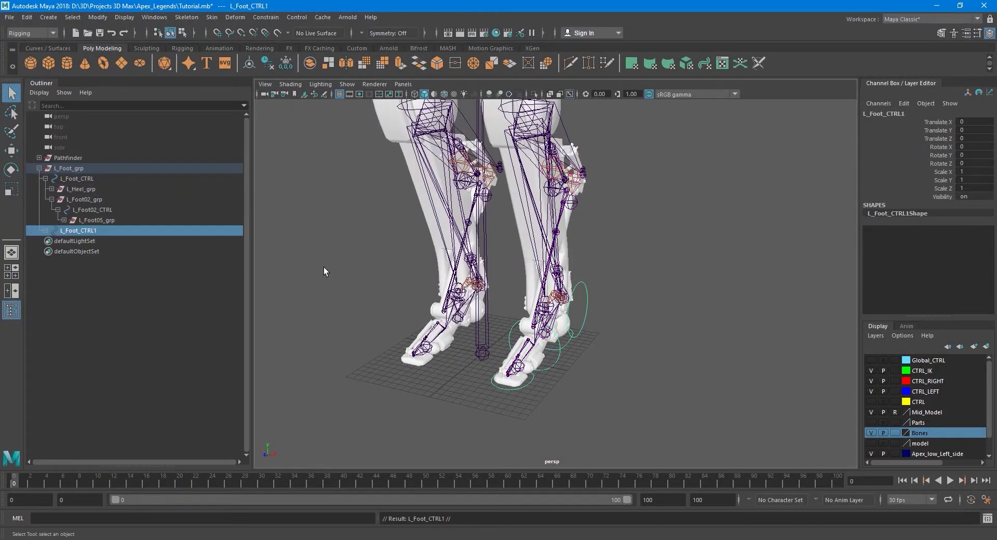
Step: Delete the duplicated L_Foot_CTRL1 together with its child groups L_Heel_grp and L_Foot02_grp
{"action": "left_click", "coordinate": [45, 230]}
{"action": "left_click", "coordinate": [81, 240]}
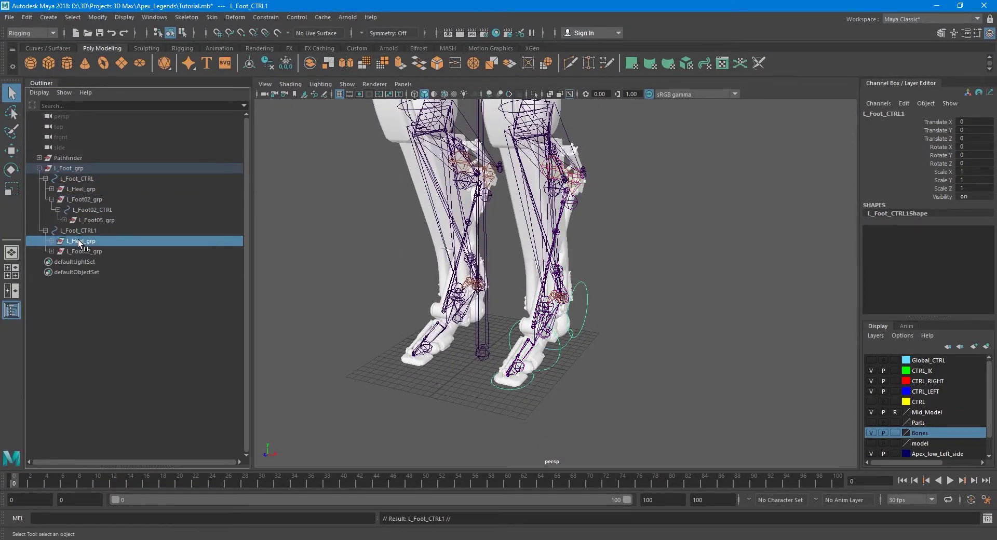
{"action": "left_click", "coordinate": [80, 251], "text": "shift"}
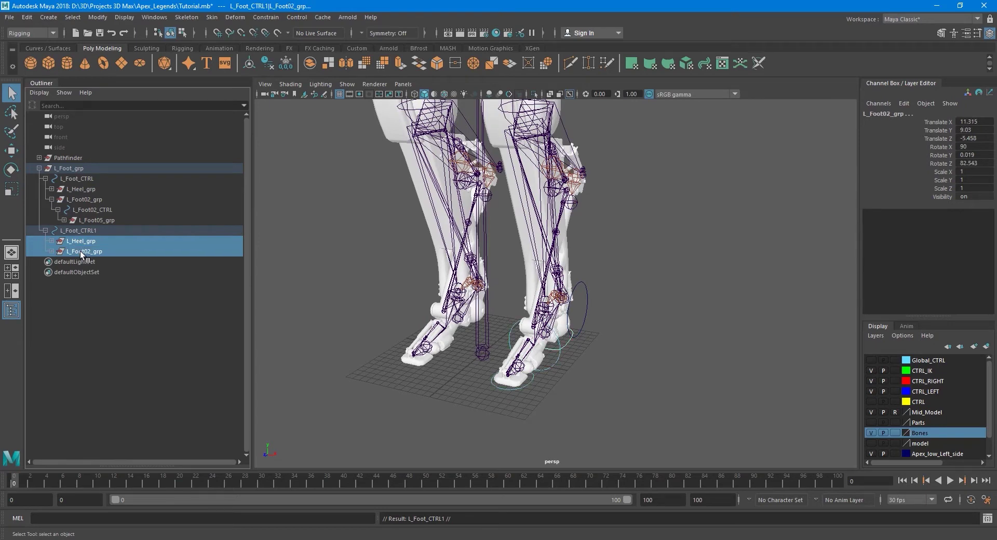
{"action": "key", "text": "Delete"}
{"action": "left_click", "coordinate": [78, 229]}
{"action": "key", "text": "Delete"}
Step: Duplicate L_Foot_grp together with its L_Foot_CTRL hierarchy
{"action": "left_click", "coordinate": [77, 180]}
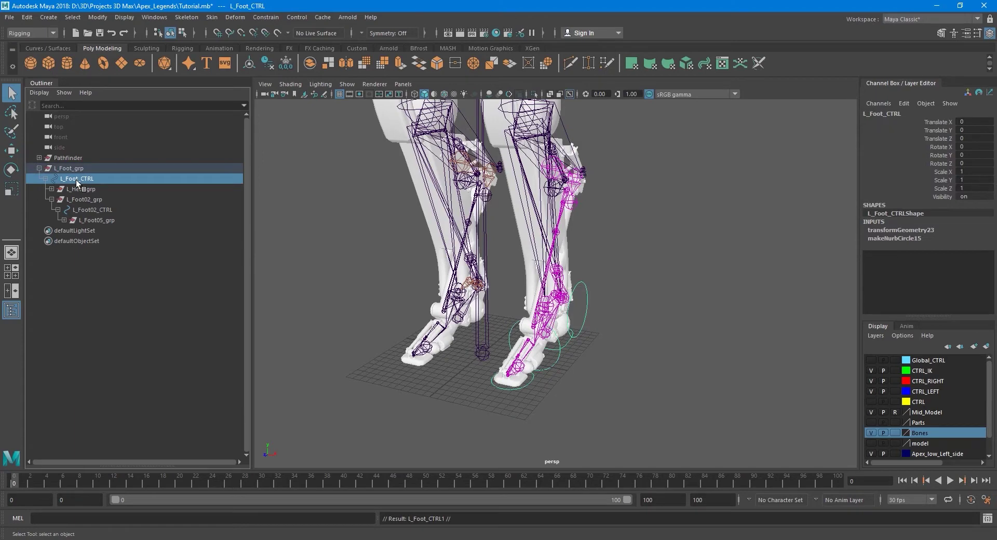
{"action": "left_click", "coordinate": [75, 167], "text": "shift"}
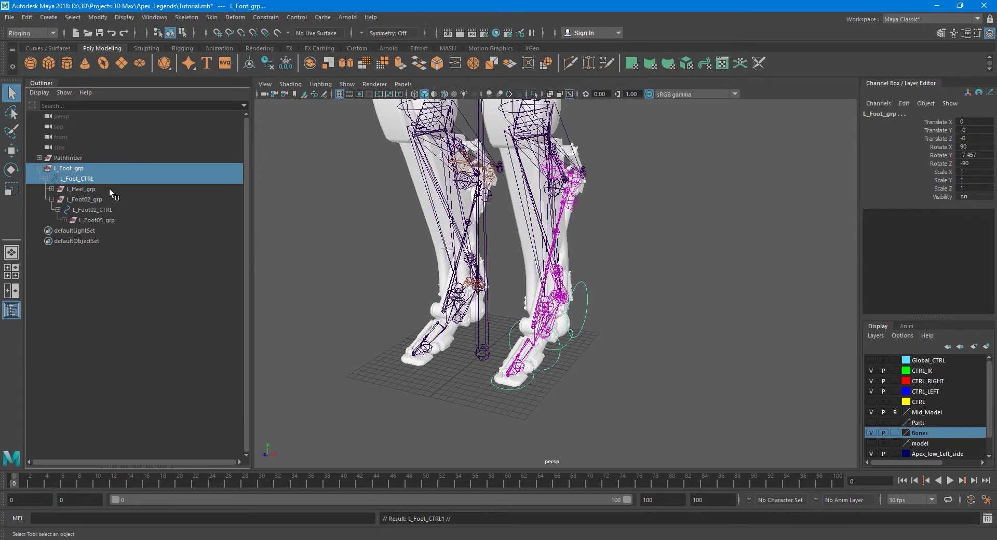
{"action": "key", "text": "ctrl+d"}
Step: Delete L_Heel_grp, L_Foot02_grp and everything below them from the L_Foot_grp1 copy, keeping only its L_Foot_CTRL
{"action": "left_click", "coordinate": [40, 230]}
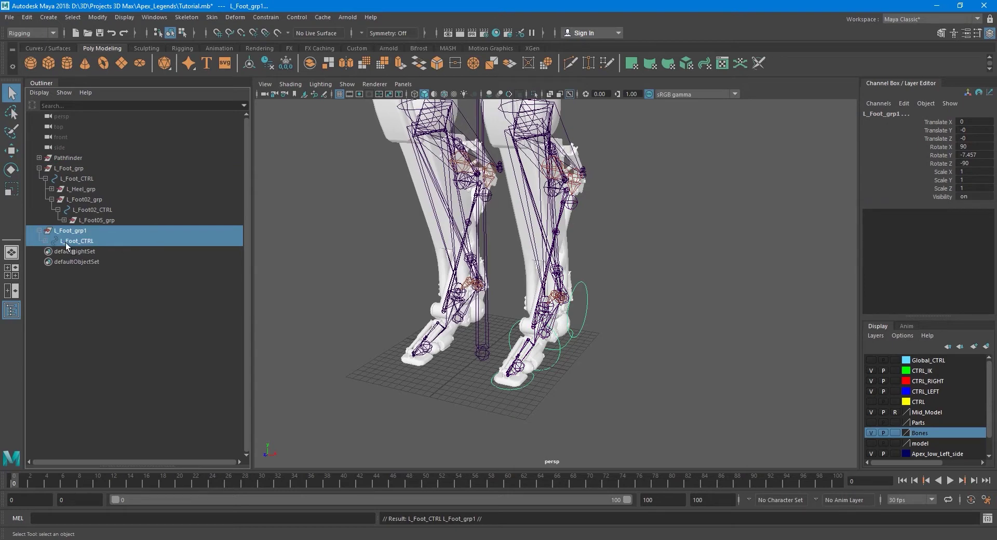
{"action": "left_click", "coordinate": [46, 241], "text": "shift"}
{"action": "left_click", "coordinate": [75, 252]}
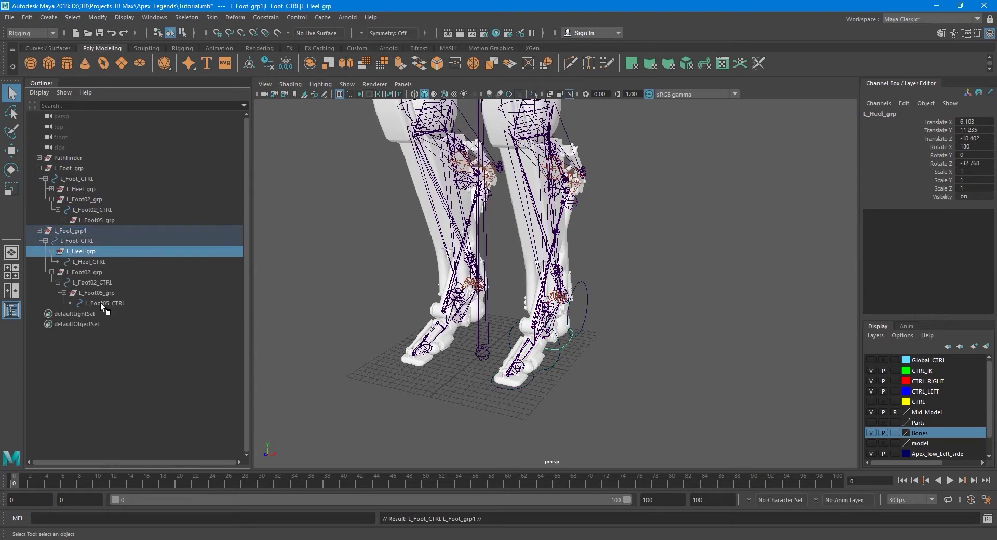
{"action": "left_click", "coordinate": [101, 303], "text": "shift"}
{"action": "key", "text": "Delete"}
Step: Hide the Mid_Model layer and move L_Foot_grp1 up to the left knee joint with point snapping
{"action": "left_click", "coordinate": [73, 231]}
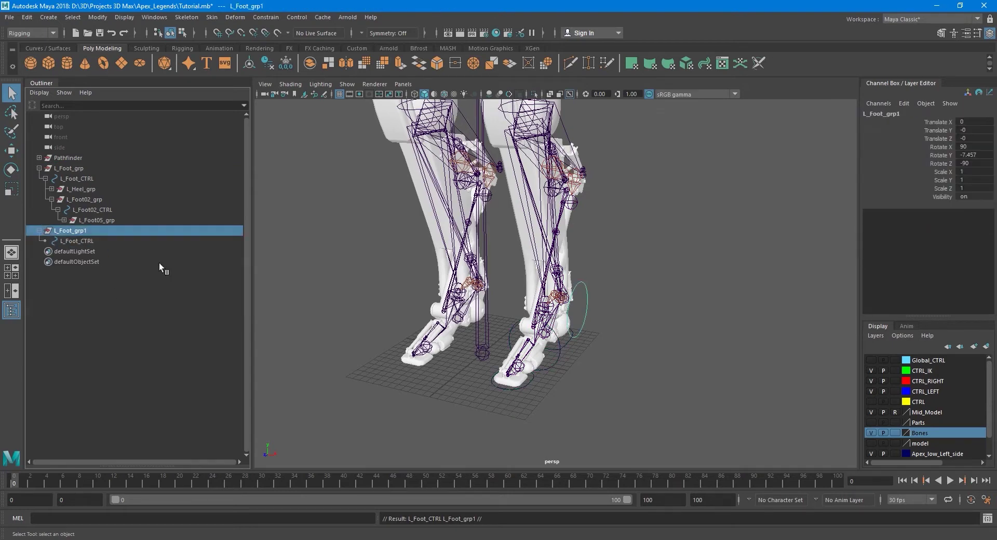
{"action": "key", "text": "w"}
{"action": "middle_click_drag", "start_coordinate": [576, 329], "coordinate": [560, 385], "text": "alt"}
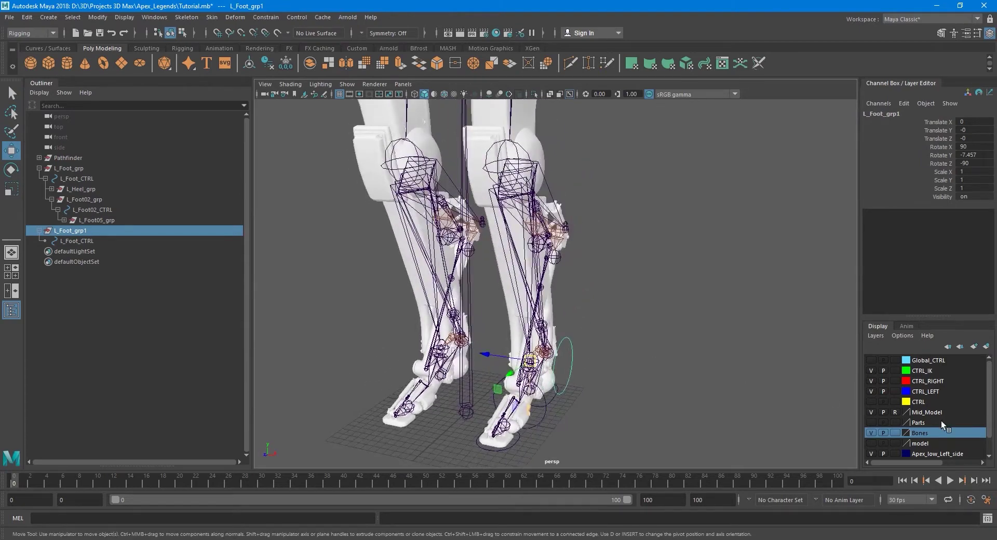
{"action": "left_click", "coordinate": [874, 414]}
{"action": "left_click", "coordinate": [872, 412]}
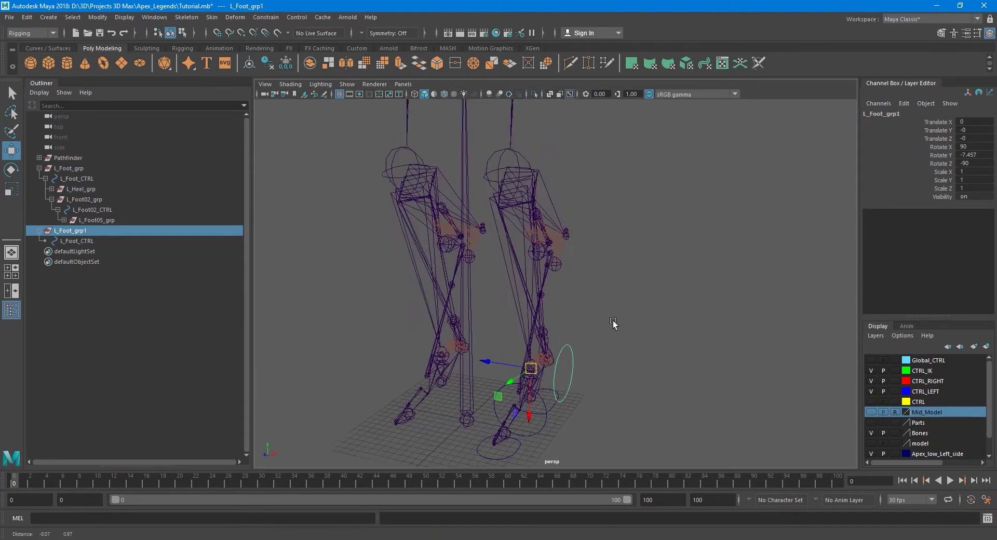
{"action": "right_click_drag", "start_coordinate": [613, 310], "coordinate": [621, 380], "text": "alt"}
{"action": "key", "text": "v"}
{"action": "left_click_drag", "start_coordinate": [540, 388], "coordinate": [514, 179]}
{"action": "key", "text": "q"}
{"action": "middle_click_drag", "start_coordinate": [547, 209], "coordinate": [544, 259], "text": "alt"}
{"action": "left_click_drag", "start_coordinate": [545, 260], "coordinate": [542, 310], "text": "alt"}
{"action": "scroll", "coordinate": [544, 310], "scroll_direction": "up", "scroll_amount": 5}
{"action": "middle_click_drag", "start_coordinate": [544, 310], "coordinate": [574, 270], "text": "alt"}
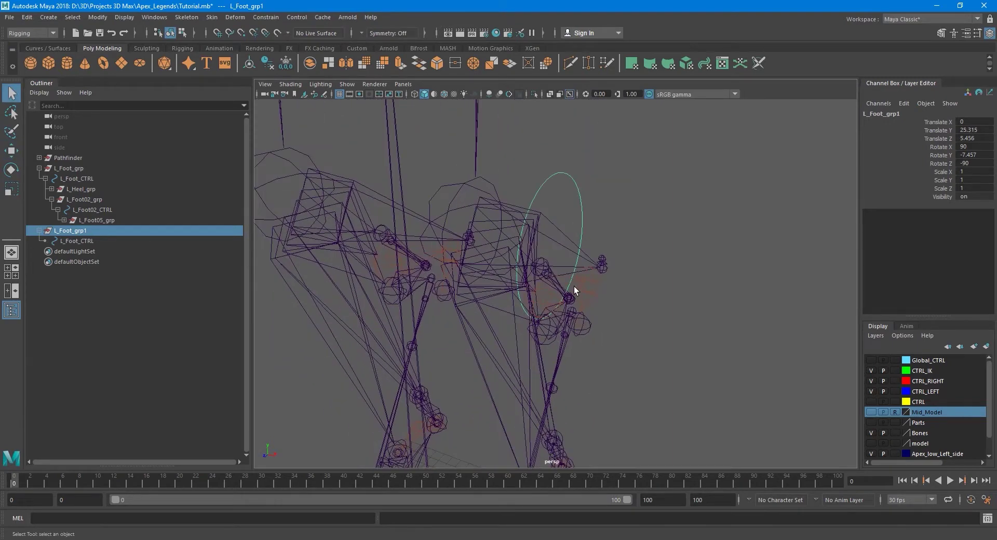
Step: Rename the L_Foot_CTRL under L_Foot_grp1 as L_Knee_CTRL, following the name of the knee joint L_Knee_J
{"action": "left_click_drag", "start_coordinate": [575, 286], "coordinate": [477, 303], "text": "alt"}
{"action": "left_click", "coordinate": [542, 190]}
{"action": "left_click", "coordinate": [540, 190]}
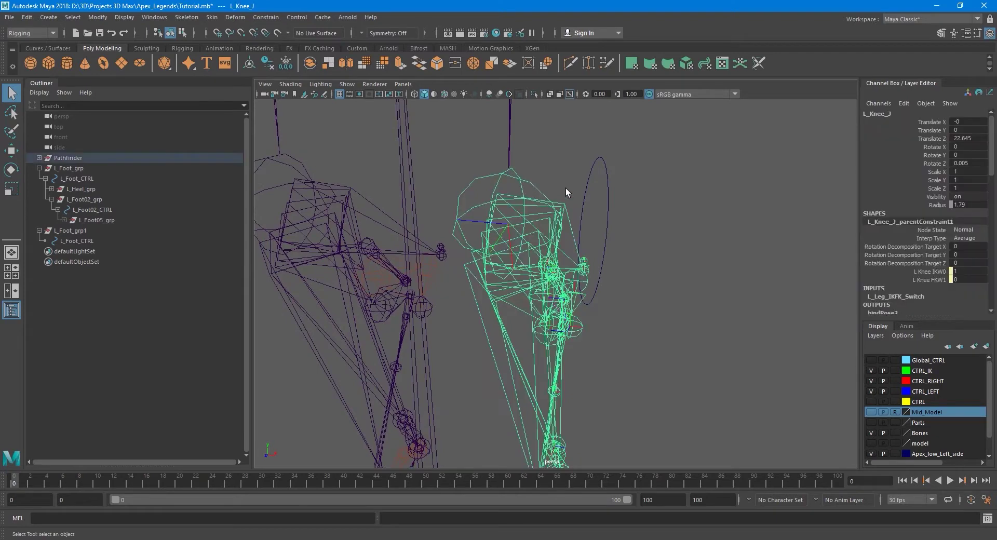
{"action": "left_click", "coordinate": [899, 113]}
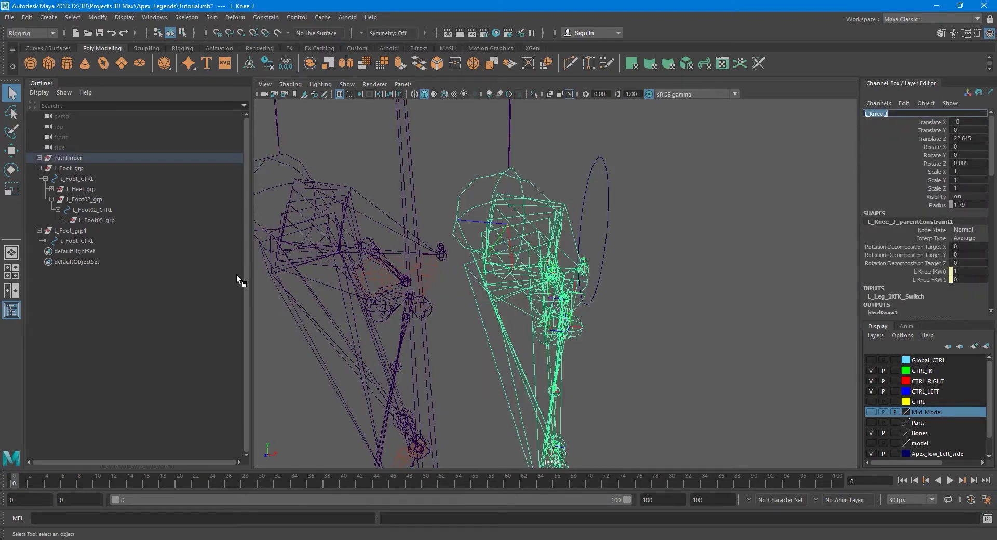
{"action": "left_click", "coordinate": [96, 242]}
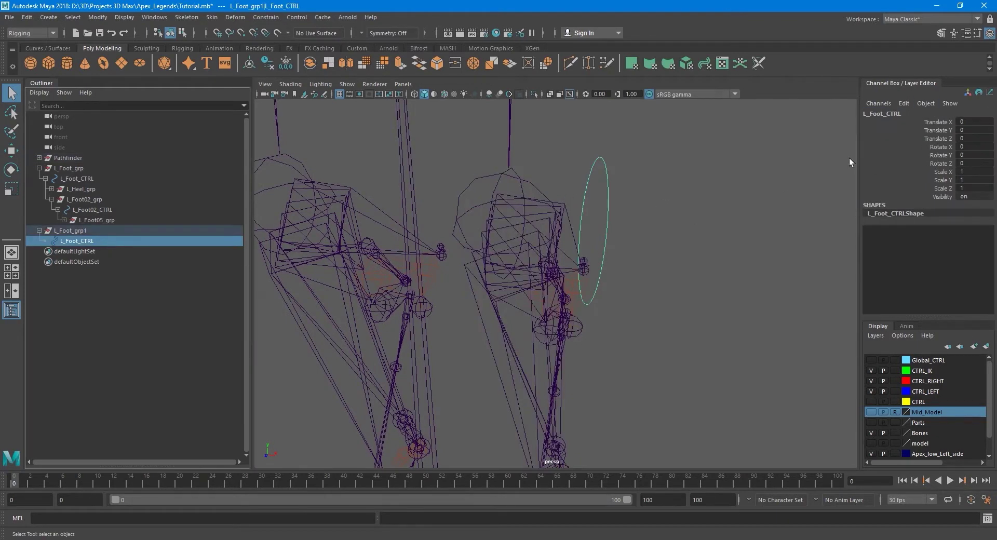
{"action": "left_click", "coordinate": [903, 111]}
{"action": "type", "text": "L_Knee_CTRL"}
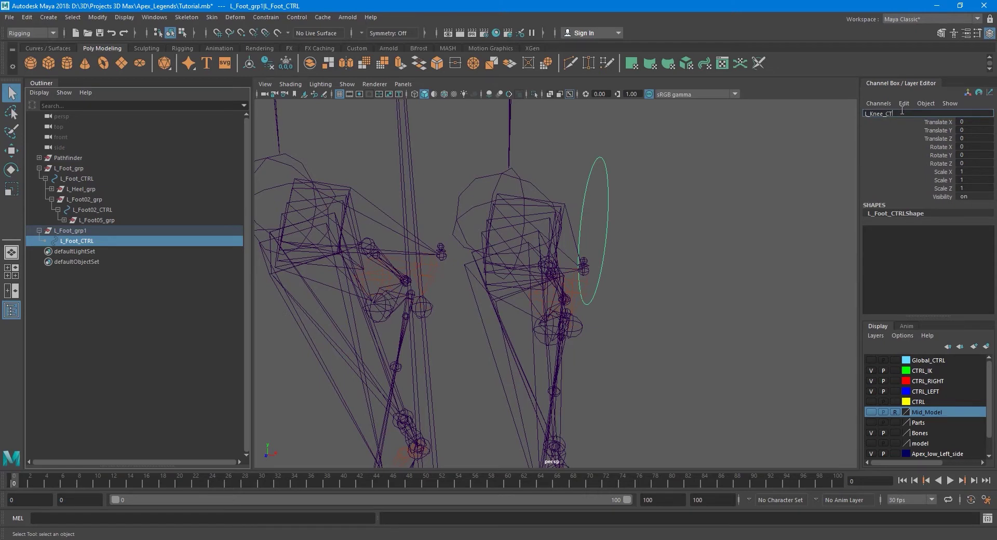
{"action": "key", "text": "Return"}
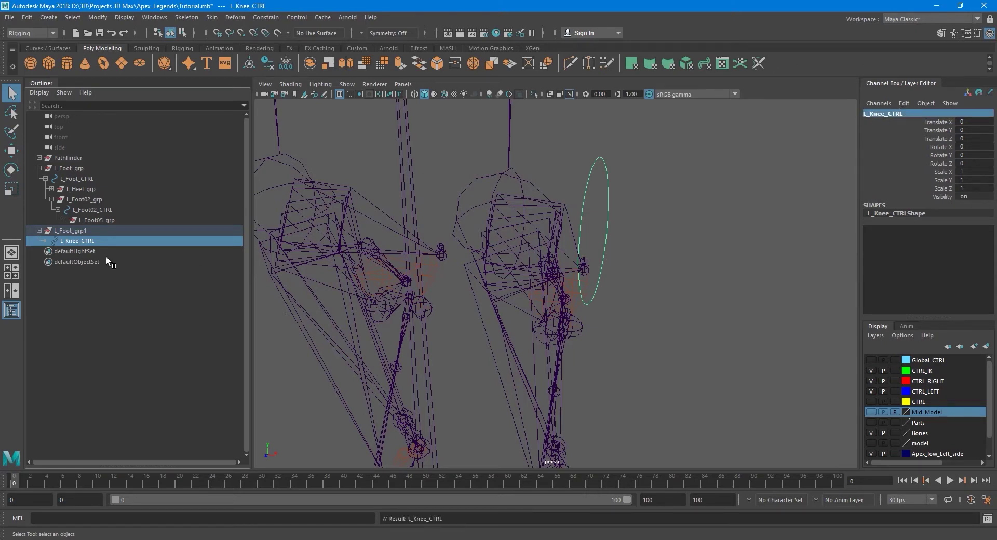
Step: Rename the L_Foot_grp1 group as L_Knee_grp
{"action": "left_click", "coordinate": [85, 232]}
{"action": "left_click", "coordinate": [903, 114]}
{"action": "key", "text": "BackSpace"}
{"action": "key", "text": "BackSpace"}
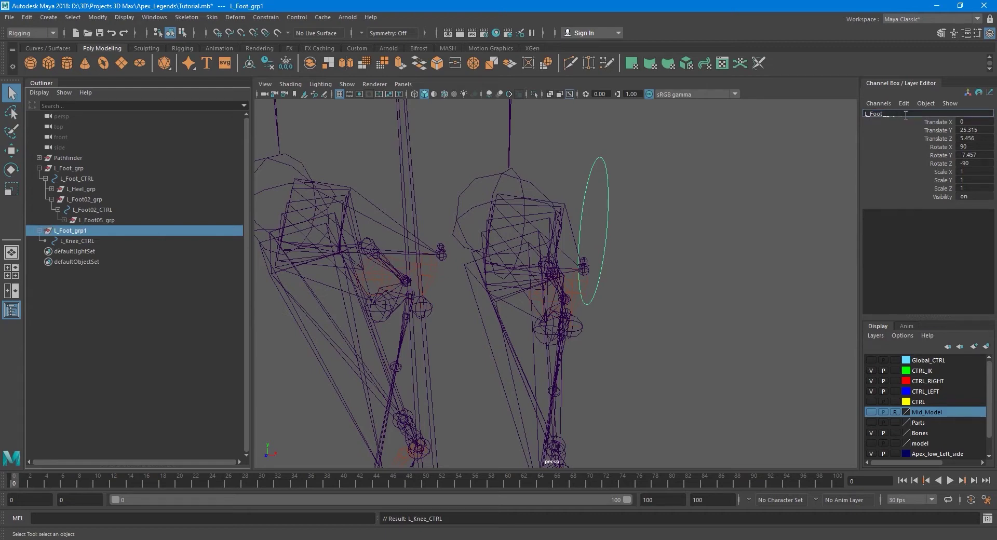
{"action": "double_click", "coordinate": [906, 115]}
{"action": "type", "text": "L_Knee_grp"}
{"action": "key", "text": "Return"}
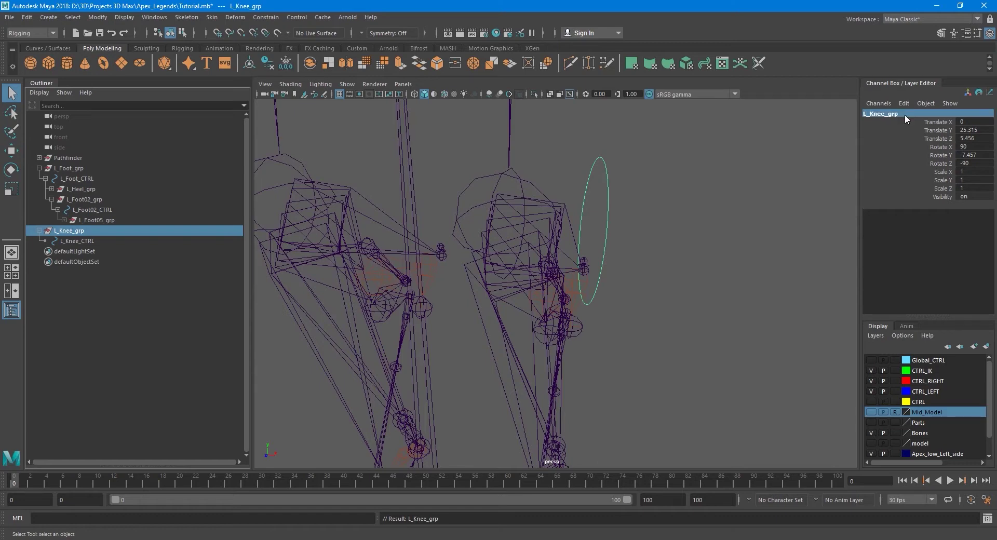
Step: Show the Mid_Model layer again and check the knee control's placement against the left leg
{"action": "left_click_drag", "start_coordinate": [728, 336], "coordinate": [643, 289], "text": "alt"}
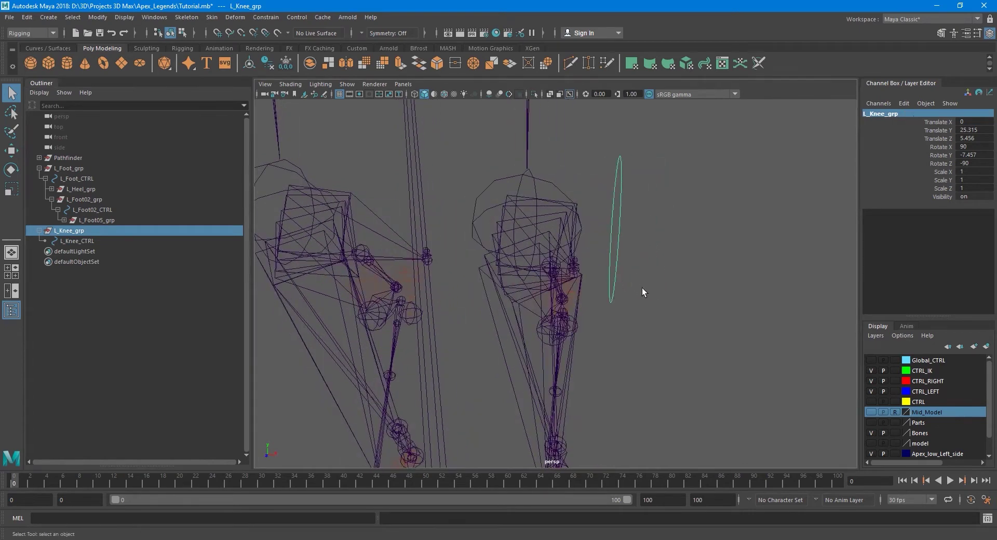
{"action": "left_click", "coordinate": [872, 418]}
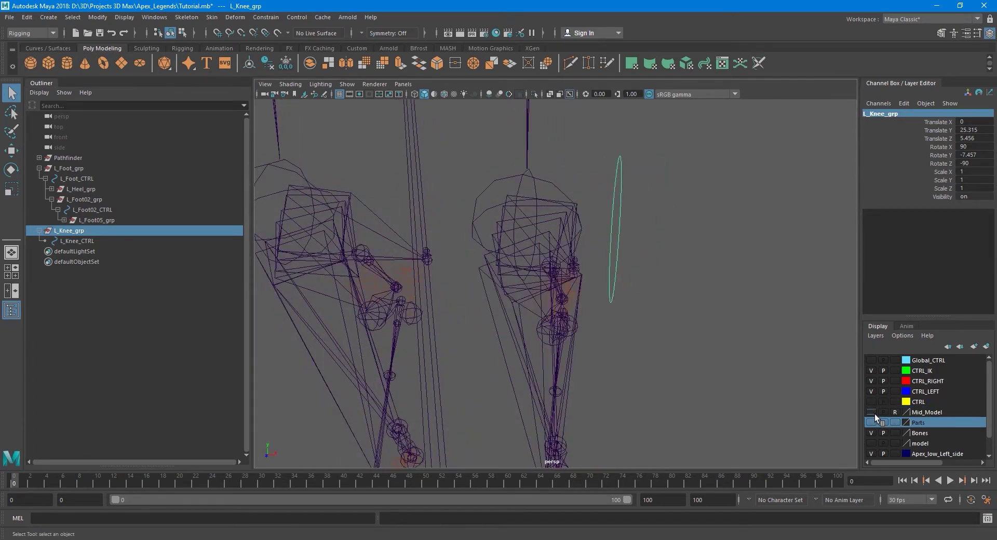
{"action": "left_click", "coordinate": [872, 412]}
{"action": "left_click_drag", "start_coordinate": [841, 413], "coordinate": [726, 345], "text": "alt"}
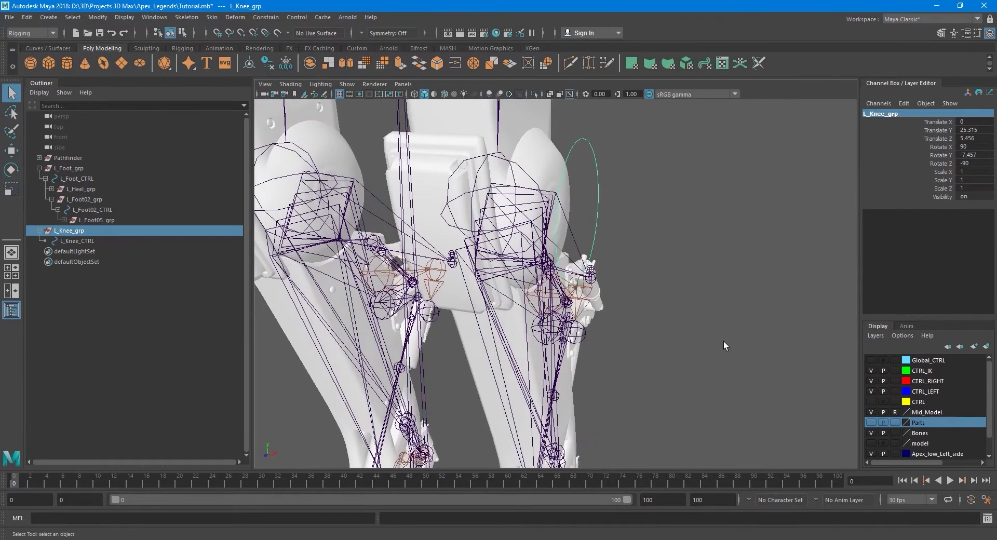
{"action": "left_click", "coordinate": [947, 413]}
{"action": "left_click_drag", "start_coordinate": [675, 322], "coordinate": [599, 285], "text": "alt"}
{"action": "scroll", "coordinate": [568, 261], "scroll_direction": "up", "scroll_amount": 4}
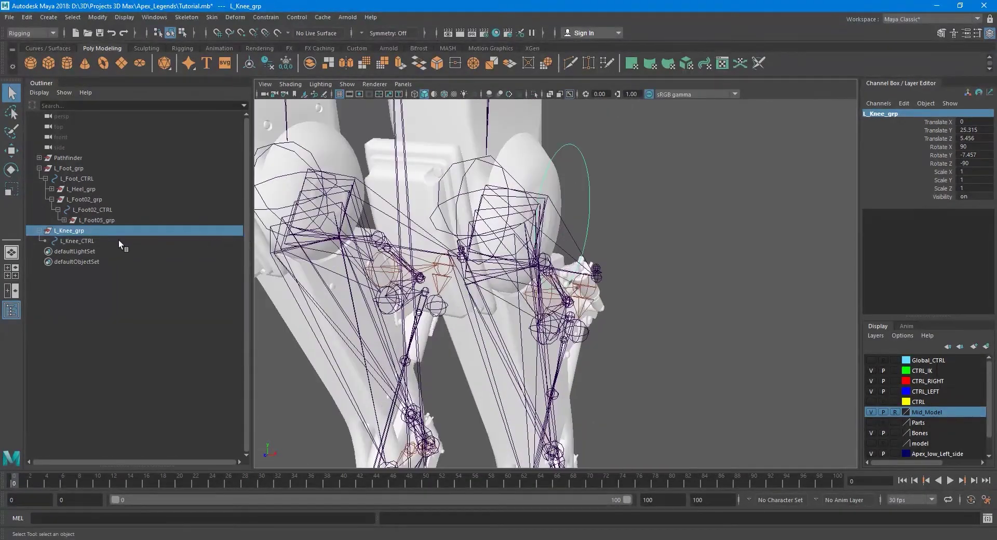
Step: Move L_Knee_CTRL out to the top level and parent-constrain L_Knee_grp to L_Knee_J on all axes without maintaining offset
{"action": "left_click_drag", "start_coordinate": [94, 241], "coordinate": [89, 148]}
{"action": "left_click", "coordinate": [503, 173]}
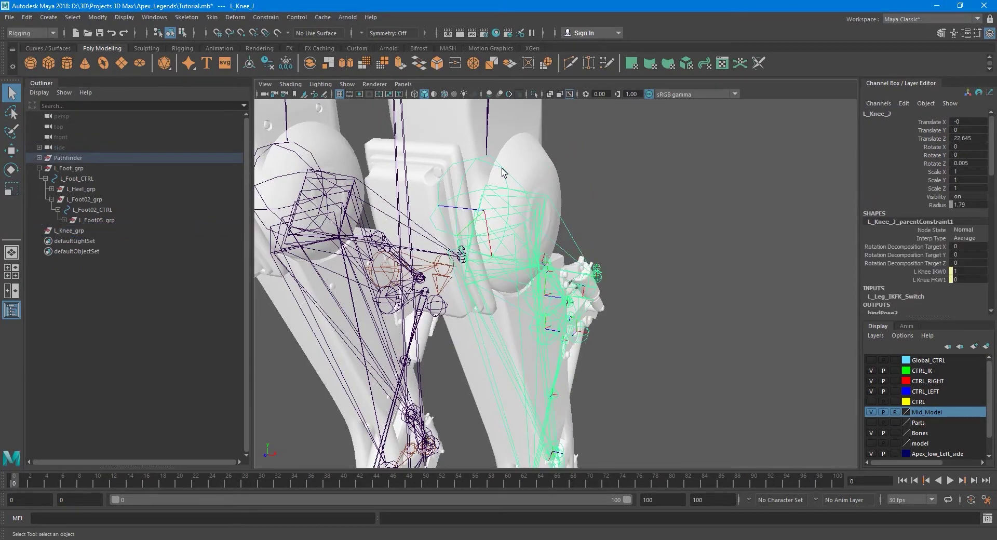
{"action": "left_click", "coordinate": [82, 232]}
{"action": "left_click", "coordinate": [267, 17]}
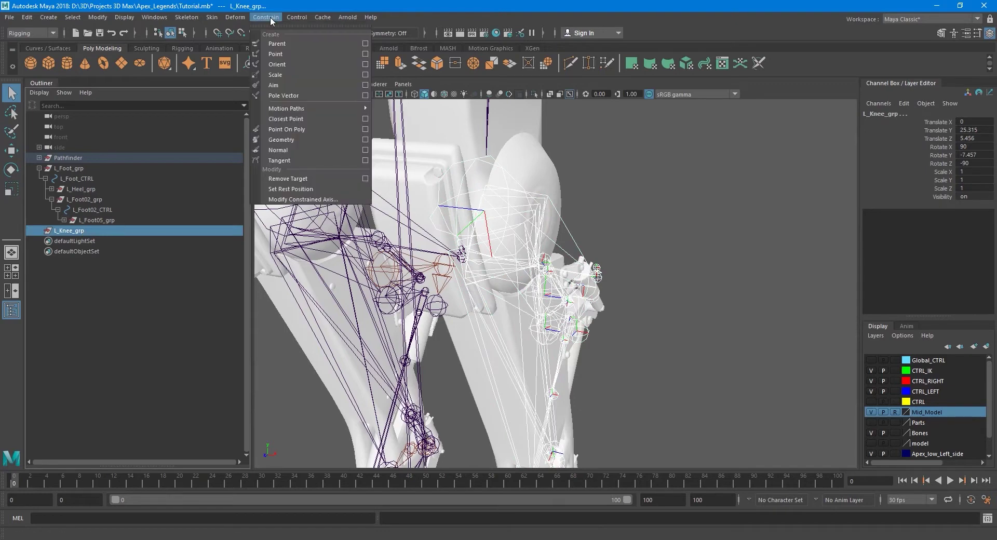
{"action": "left_click", "coordinate": [366, 45]}
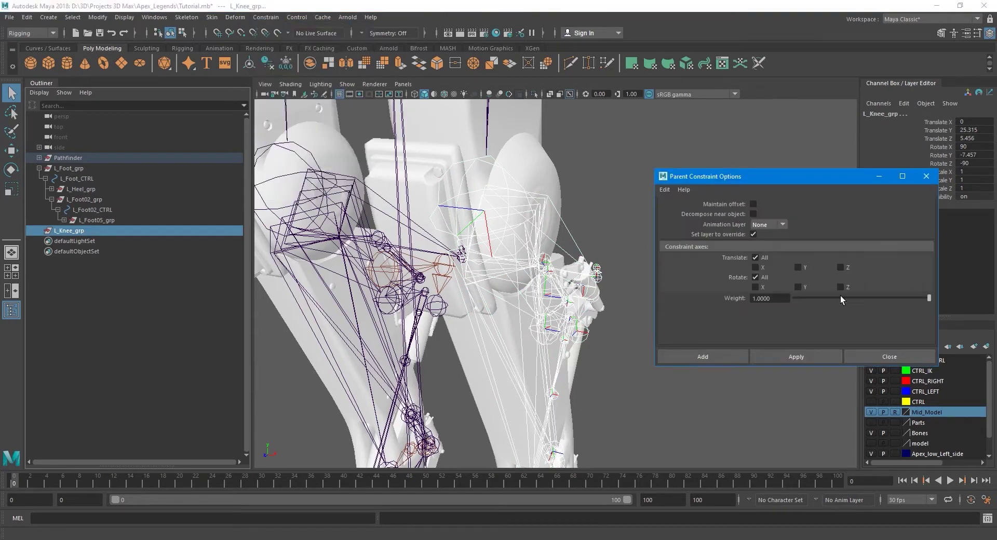
{"action": "left_click", "coordinate": [820, 354]}
{"action": "left_click", "coordinate": [873, 356]}
Step: Delete the parent constraint under L_Knee_grp and parent L_Knee_CTRL back under the group
{"action": "left_click", "coordinate": [125, 242]}
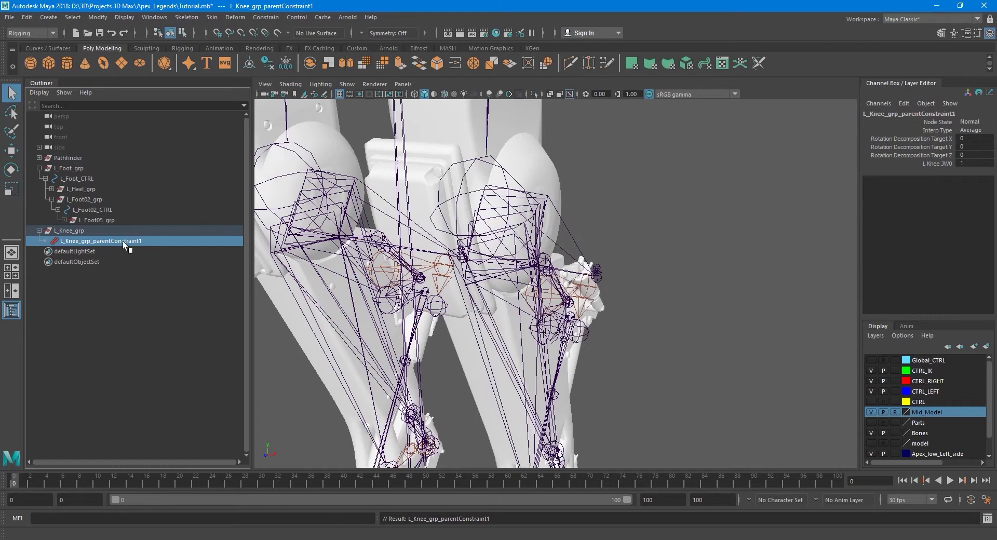
{"action": "key", "text": "Delete"}
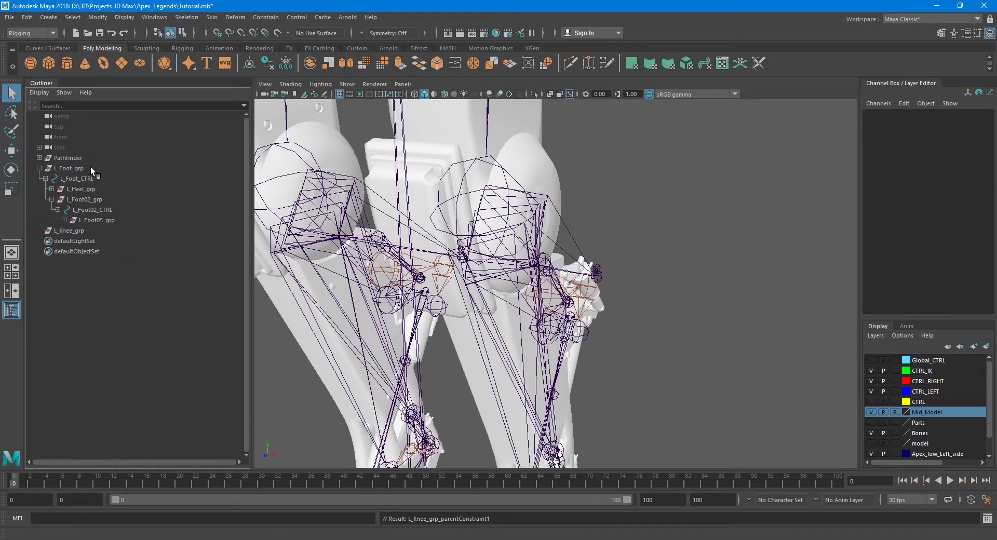
{"action": "left_click", "coordinate": [39, 148]}
{"action": "left_click", "coordinate": [73, 157]}
{"action": "left_click_drag", "start_coordinate": [73, 155], "coordinate": [86, 242]}
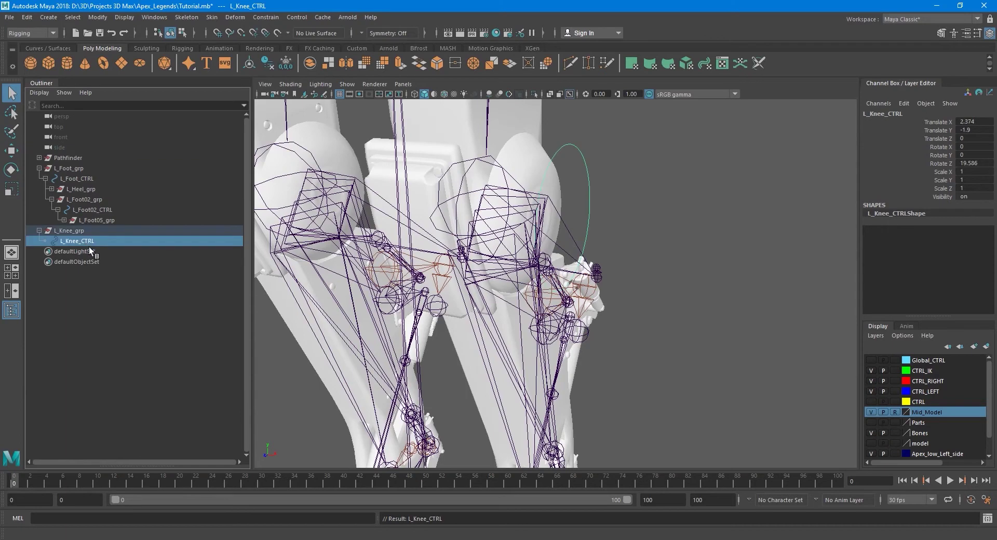
Step: Test-rotate L_Knee_CTRL to 20 degrees in Z and undo the rotation
{"action": "key", "text": "e"}
{"action": "left_click_drag", "start_coordinate": [464, 198], "coordinate": [462, 197]}
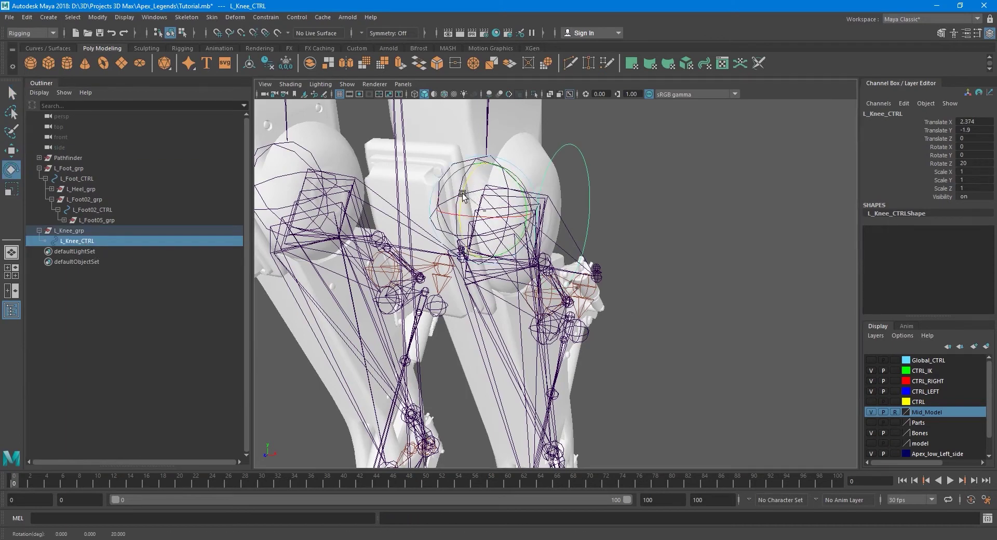
{"action": "key", "text": "ctrl+z"}
{"action": "key", "text": "q"}
Step: Try to orient-constrain L_Knee_J to L_Knee_CTRL on all axes without maintaining offset, and undo the constraint
{"action": "left_click_drag", "start_coordinate": [639, 286], "coordinate": [587, 313], "text": "alt"}
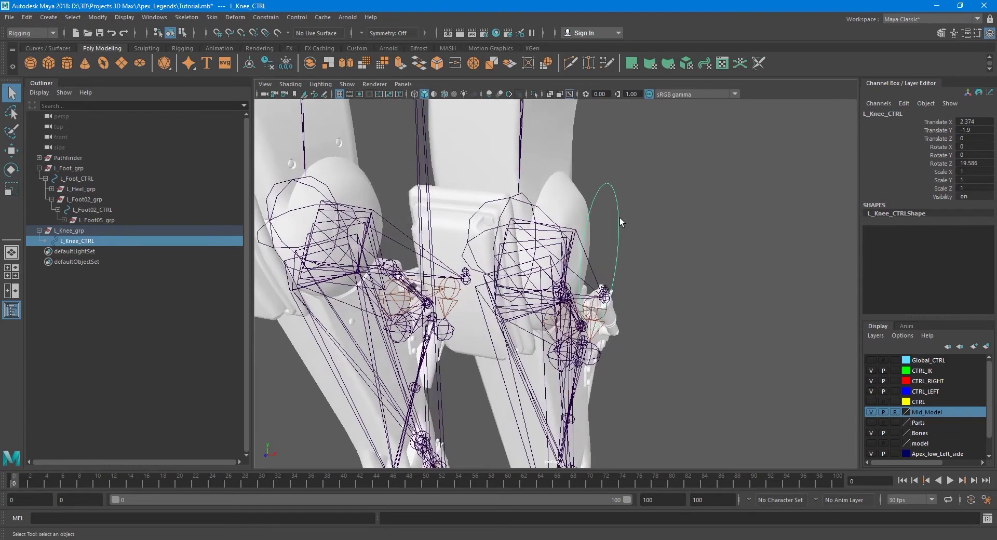
{"action": "left_click", "coordinate": [537, 207], "text": "shift"}
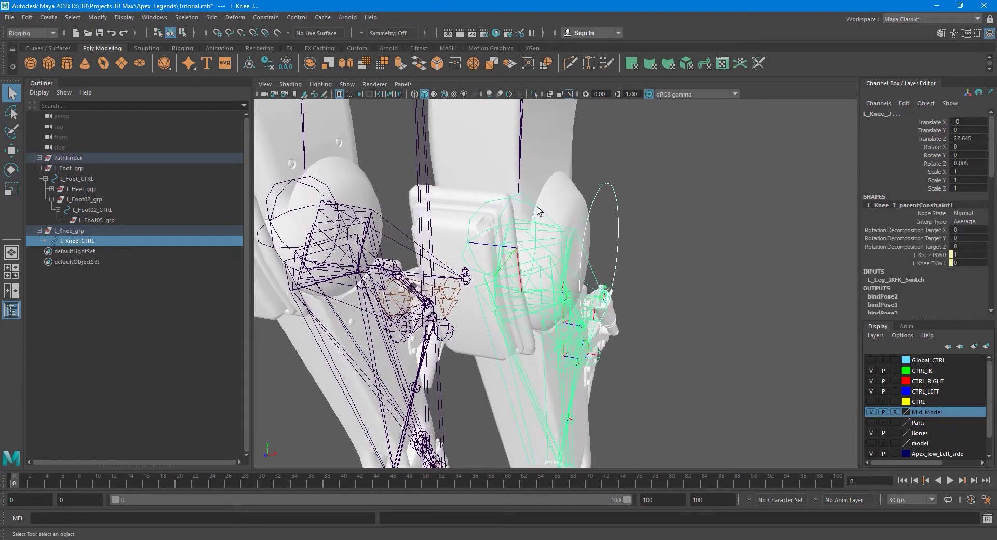
{"action": "left_click", "coordinate": [263, 19]}
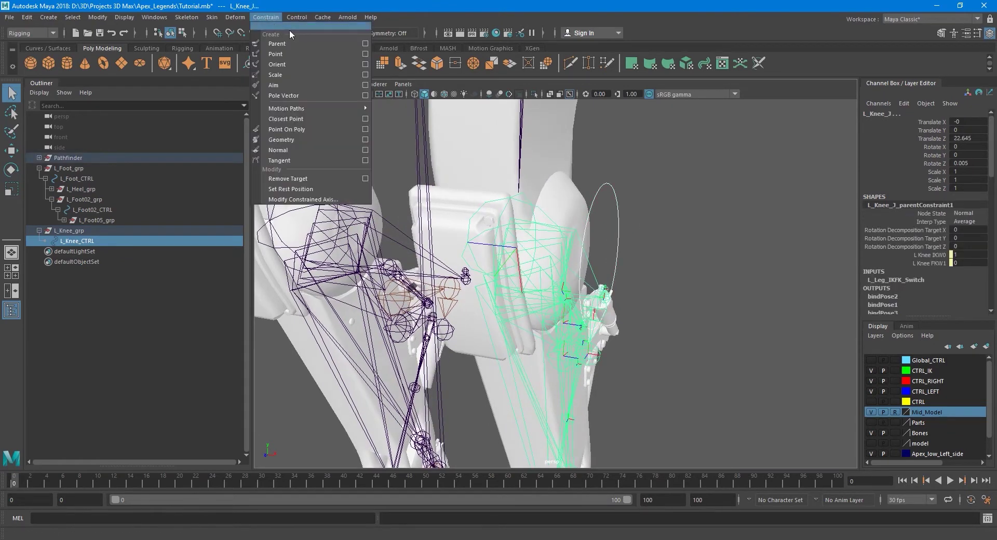
{"action": "left_click", "coordinate": [365, 64]}
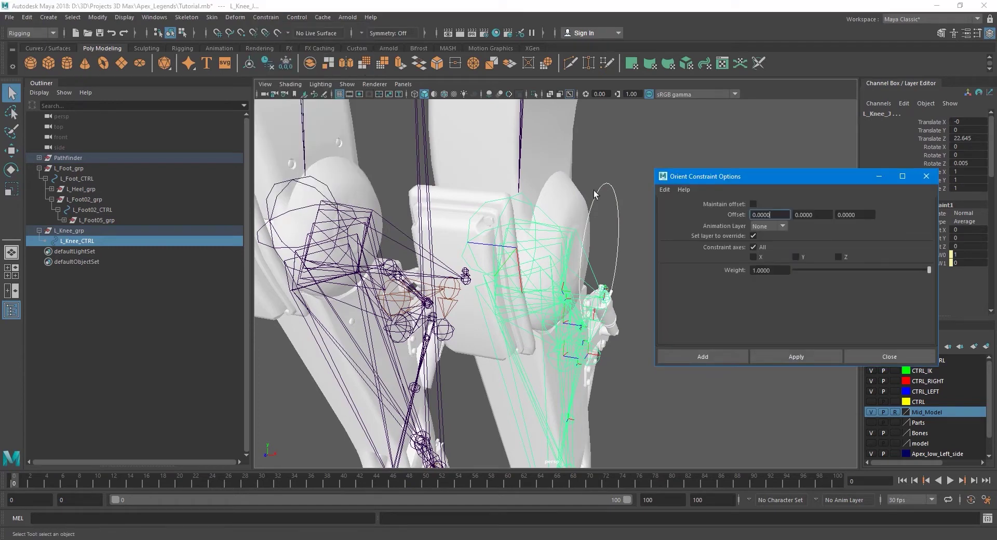
{"action": "left_click", "coordinate": [806, 360]}
{"action": "left_click", "coordinate": [874, 357]}
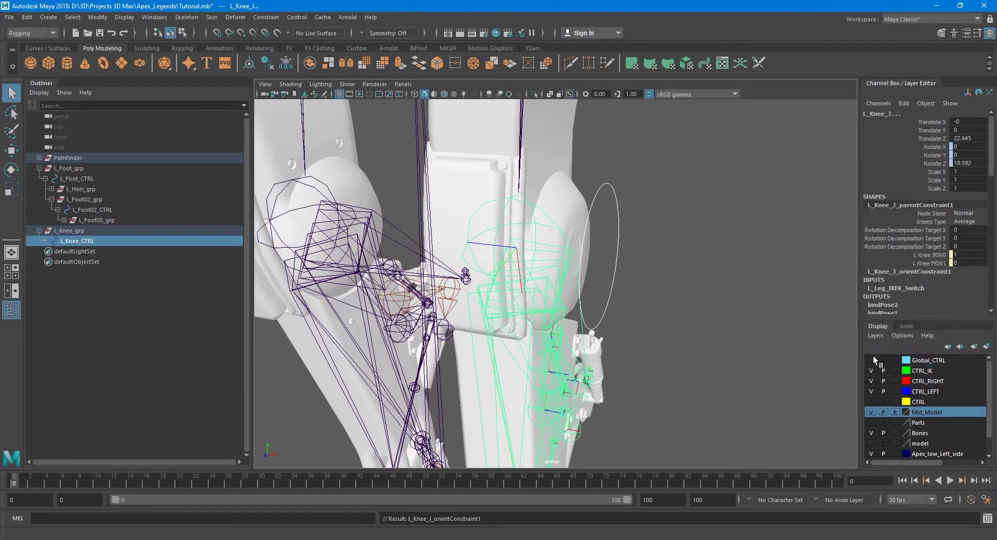
{"action": "scroll", "coordinate": [593, 307], "scroll_direction": "down", "scroll_amount": 4}
{"action": "key", "text": "ctrl+z"}
Step: Freeze the transformations of L_Knee_CTRL
{"action": "left_click_drag", "start_coordinate": [667, 314], "coordinate": [572, 310], "text": "alt"}
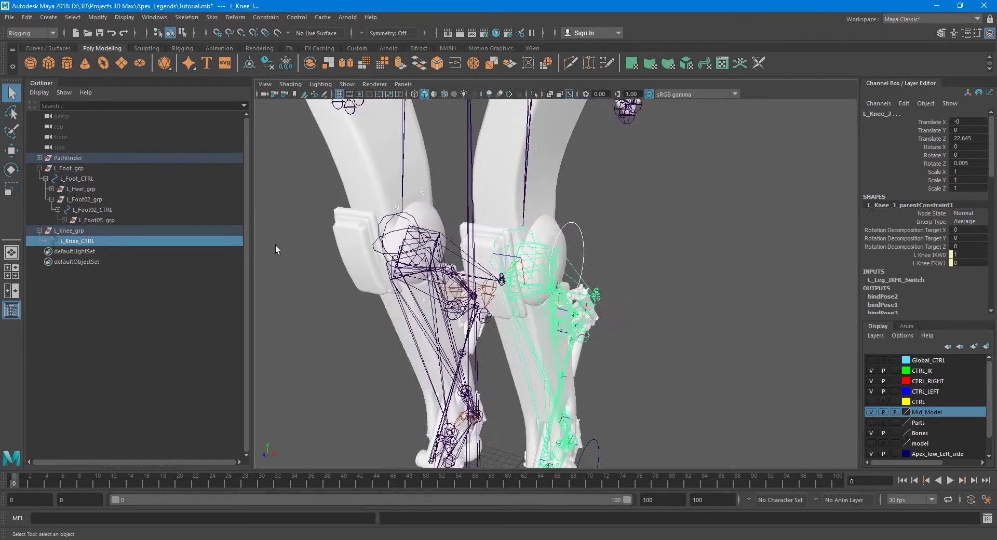
{"action": "left_click", "coordinate": [88, 235]}
{"action": "left_click", "coordinate": [89, 240]}
{"action": "key", "text": "f"}
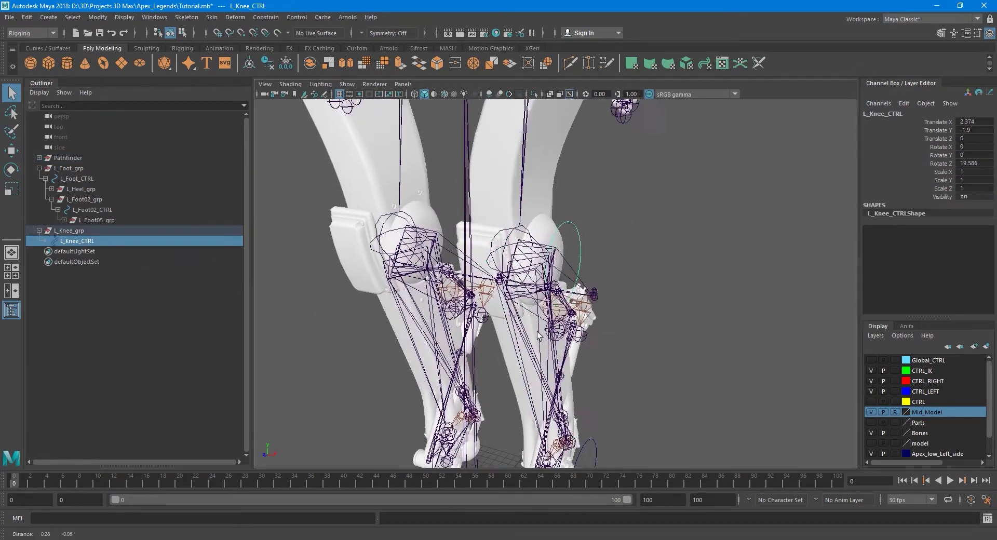
{"action": "left_click_drag", "start_coordinate": [460, 309], "coordinate": [476, 308], "text": "alt"}
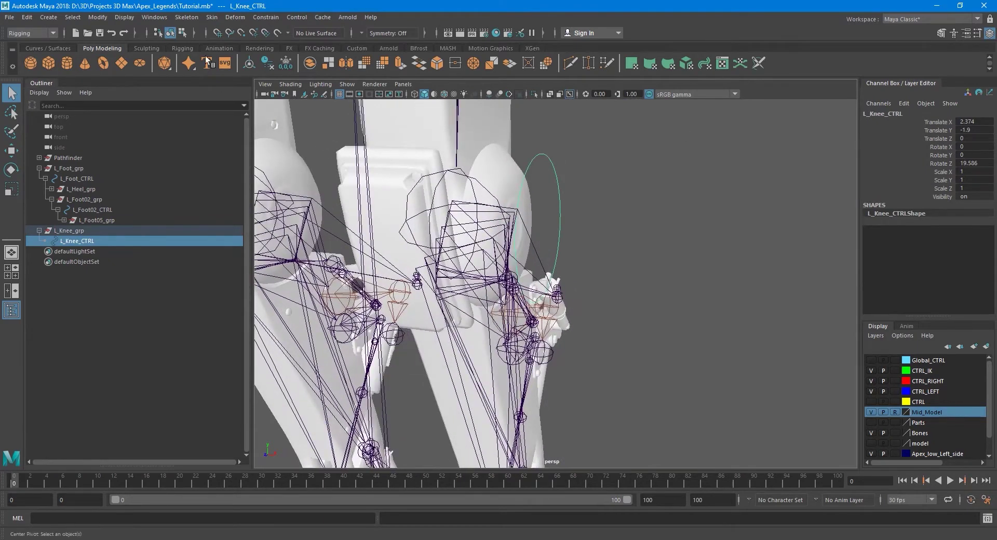
{"action": "left_click", "coordinate": [98, 19]}
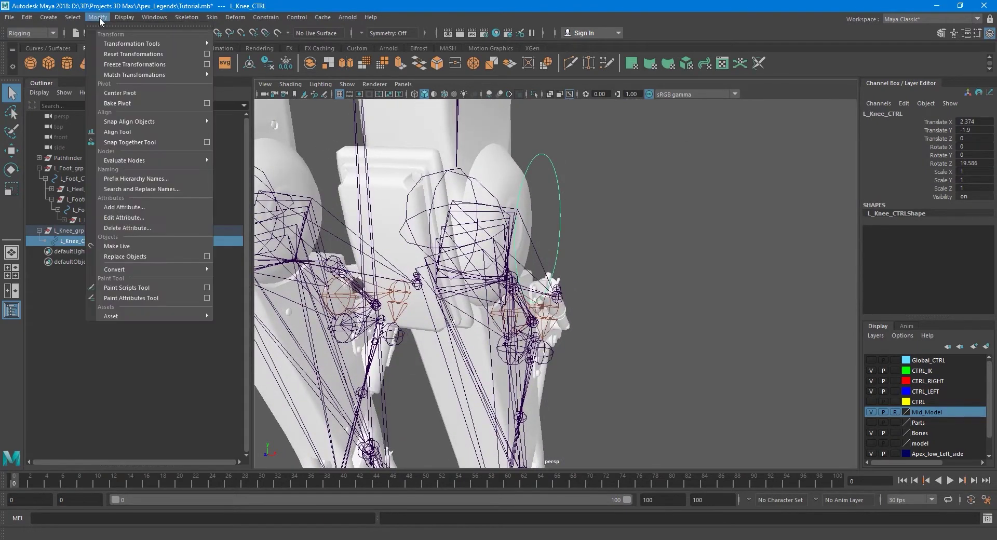
{"action": "left_click", "coordinate": [127, 62]}
Step: Orient-constrain L_Knee_J to L_Knee_CTRL on all axes without maintaining offset
{"action": "scroll", "coordinate": [464, 217], "scroll_direction": "down", "scroll_amount": 3}
{"action": "left_click", "coordinate": [513, 229]}
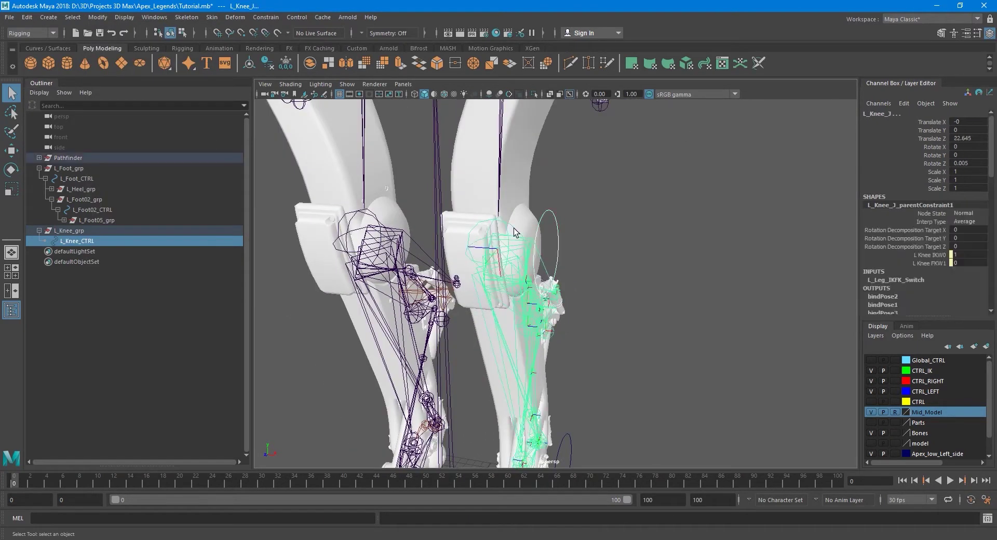
{"action": "left_click", "coordinate": [266, 17]}
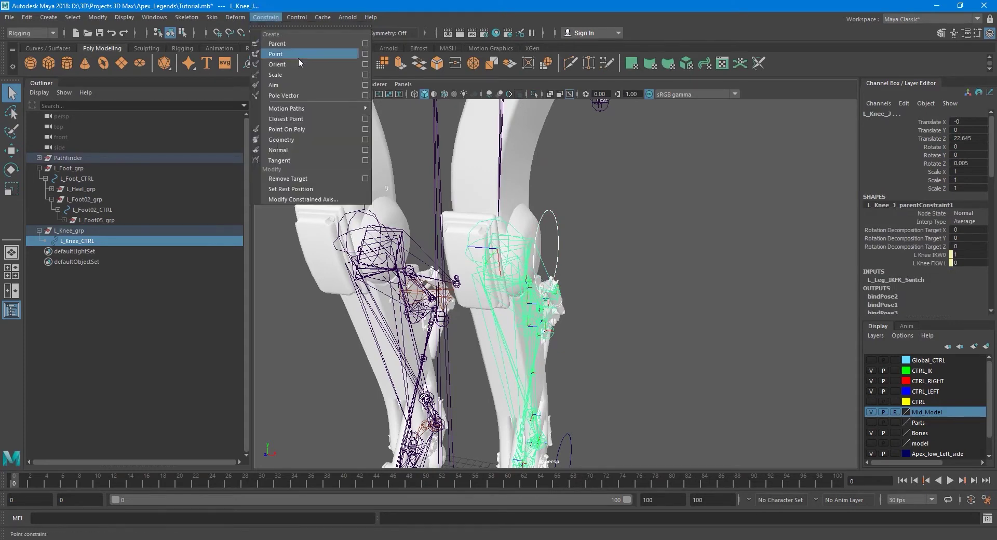
{"action": "left_click", "coordinate": [365, 65]}
{"action": "left_click", "coordinate": [824, 356]}
{"action": "left_click", "coordinate": [869, 356]}
Step: Test-rotate L_Knee_CTRL to check the knee joint's response and return the control to zero rotation
{"action": "left_click", "coordinate": [560, 232]}
{"action": "scroll", "coordinate": [566, 237], "scroll_direction": "down", "scroll_amount": 4}
{"action": "key", "text": "e"}
{"action": "middle_click_drag", "start_coordinate": [613, 278], "coordinate": [684, 339]}
{"action": "left_click_drag", "start_coordinate": [694, 337], "coordinate": [613, 341], "text": "alt"}
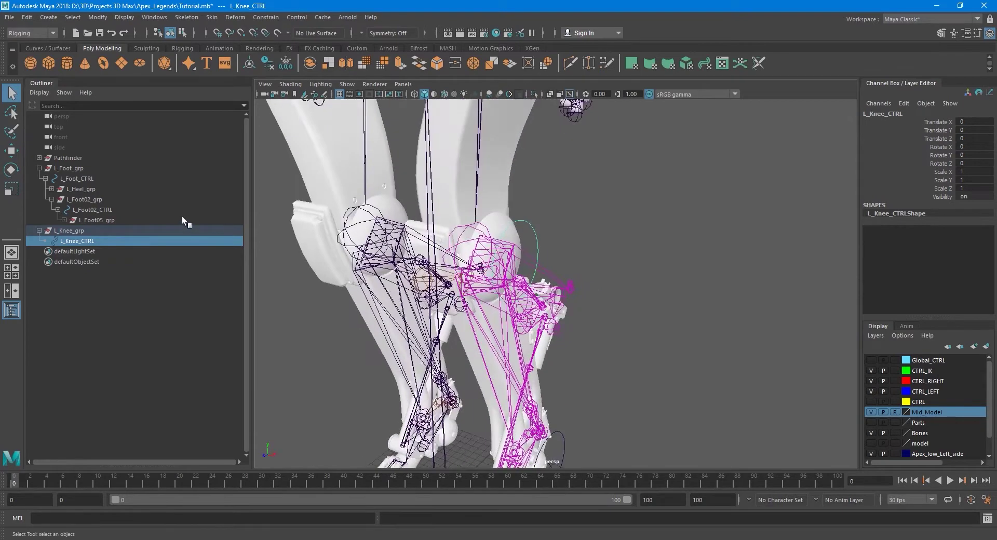
Step: Parent L_Foot_grp under L_Knee_CTRL
{"action": "left_click", "coordinate": [68, 169]}
{"action": "left_click_drag", "start_coordinate": [86, 237], "coordinate": [85, 240]}
{"action": "left_click", "coordinate": [84, 180]}
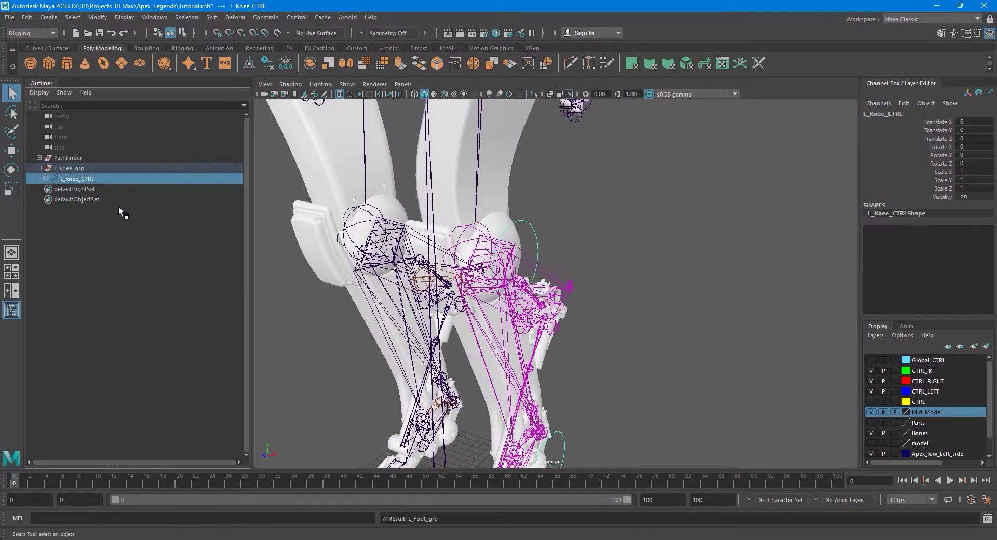
Step: Test-rotate L_Knee_CTRL together with its foot control hierarchy, undo the rotation, and clear the selection
{"action": "scroll", "coordinate": [566, 318], "scroll_direction": "down", "scroll_amount": 2}
{"action": "middle_click_drag", "start_coordinate": [567, 319], "coordinate": [614, 263], "text": "alt"}
{"action": "key", "text": "e"}
{"action": "left_click_drag", "start_coordinate": [524, 179], "coordinate": [661, 289]}
{"action": "key", "text": "ctrl+z"}
{"action": "key", "text": "q"}
{"action": "left_click", "coordinate": [663, 290]}
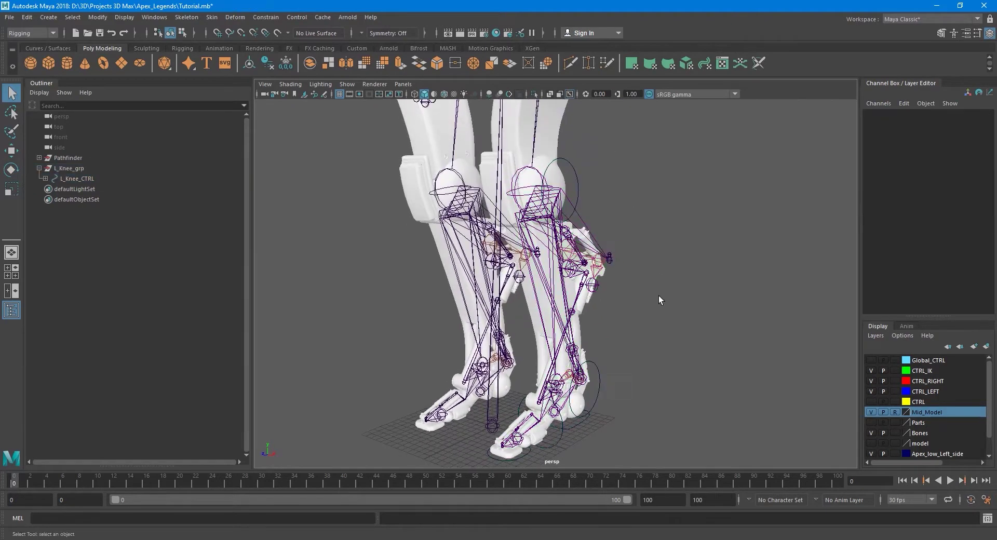
Step: Test-rotate L_CalfMuscle_J by about 17.5 degrees in Z and undo the rotation
{"action": "scroll", "coordinate": [663, 289], "scroll_direction": "up", "scroll_amount": 3}
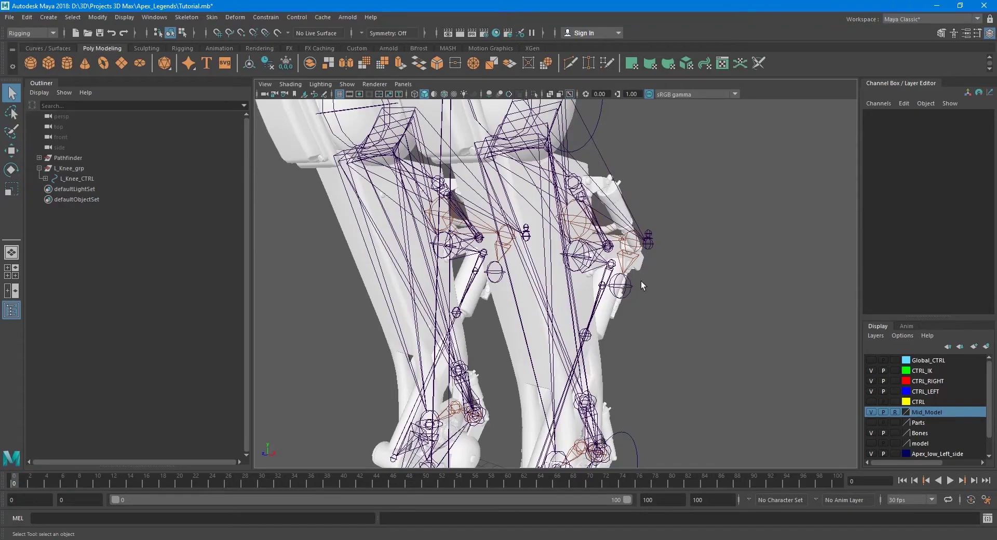
{"action": "left_click_drag", "start_coordinate": [647, 275], "coordinate": [544, 290], "text": "alt"}
{"action": "scroll", "coordinate": [513, 303], "scroll_direction": "up", "scroll_amount": 3}
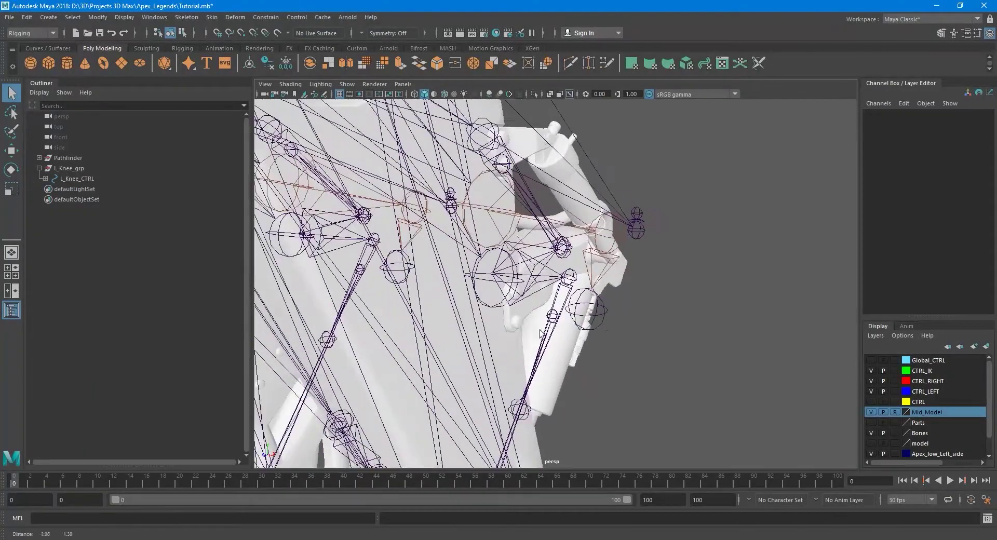
{"action": "left_click", "coordinate": [519, 268]}
{"action": "mouse_move", "coordinate": [622, 311]}
{"action": "left_mouse_down", "text": "alt"}
{"action": "mouse_move", "coordinate": [569, 306]}
{"action": "mouse_move", "coordinate": [623, 311]}
{"action": "left_mouse_up", "text": "alt"}
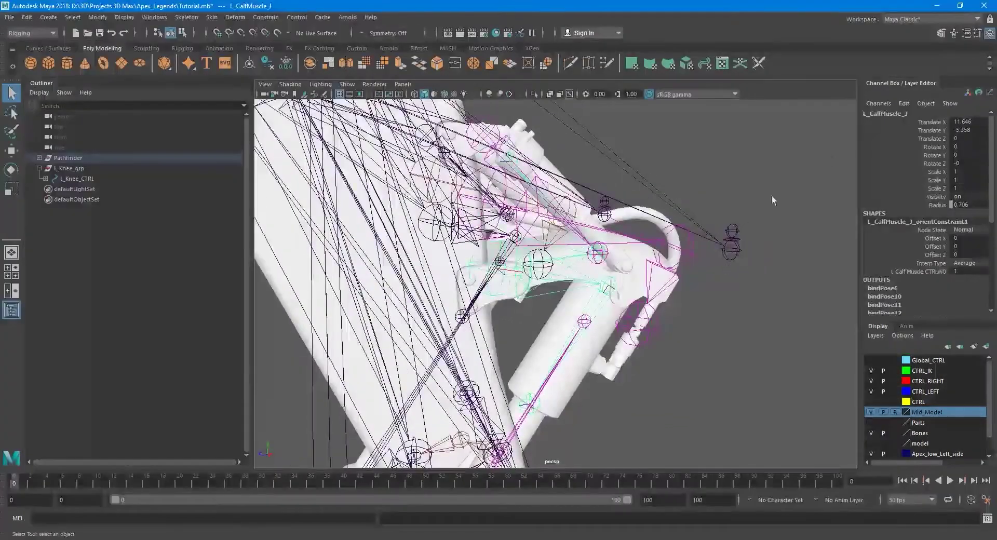
{"action": "key", "text": "e"}
{"action": "mouse_move", "coordinate": [470, 244]}
{"action": "left_mouse_down"}
{"action": "mouse_move", "coordinate": [459, 232]}
{"action": "mouse_move", "coordinate": [476, 226]}
{"action": "mouse_move", "coordinate": [456, 235]}
{"action": "mouse_move", "coordinate": [468, 229]}
{"action": "left_mouse_up"}
{"action": "key", "text": "ctrl+z"}
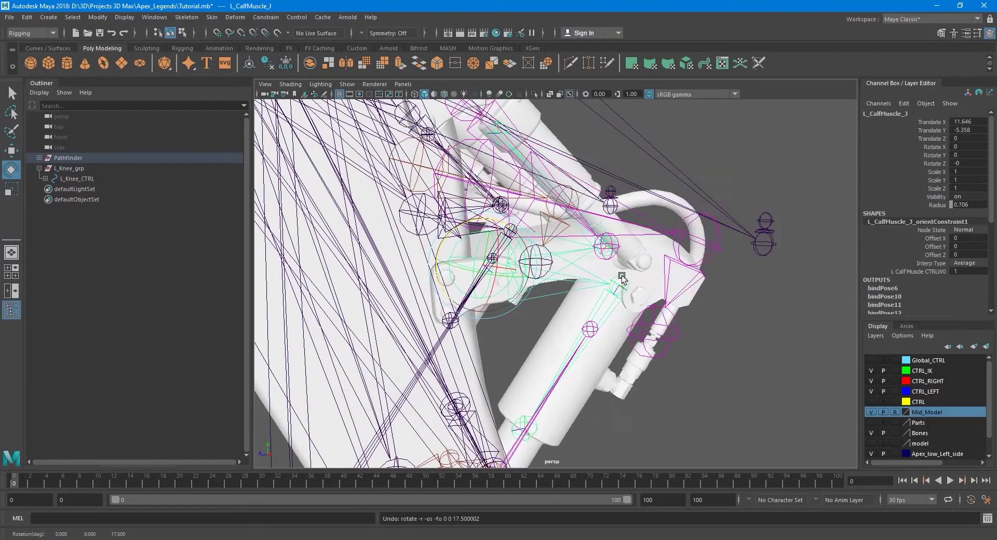
{"action": "key", "text": "q"}
Step: Duplicate L_Knee_grp with L_Knee_CTRL and delete the copied L_Foot_grp hierarchy from the duplicate
{"action": "scroll", "coordinate": [525, 253], "scroll_direction": "down", "scroll_amount": 5}
{"action": "left_click_drag", "start_coordinate": [526, 254], "coordinate": [553, 154], "text": "alt"}
{"action": "left_click", "coordinate": [531, 164]}
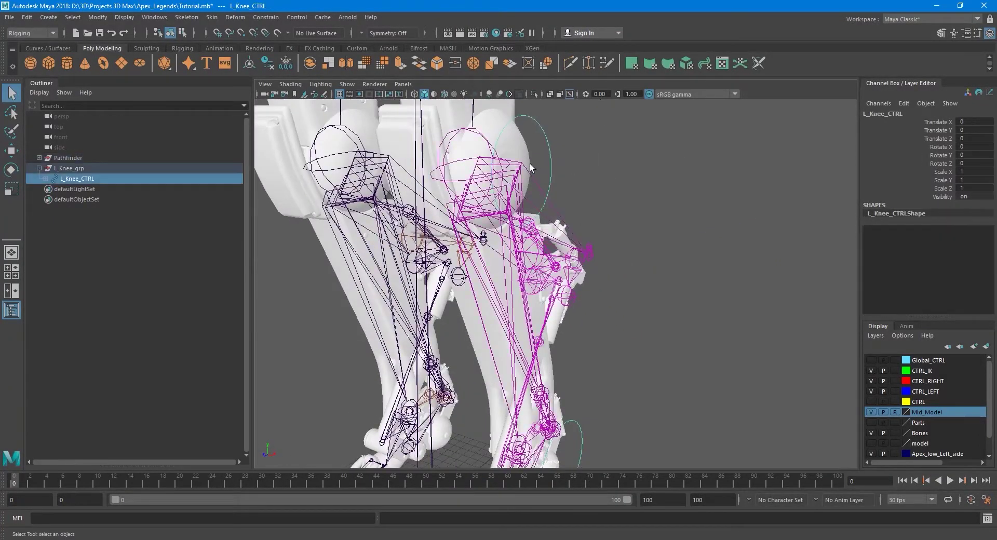
{"action": "left_click", "coordinate": [77, 168], "text": "ctrl"}
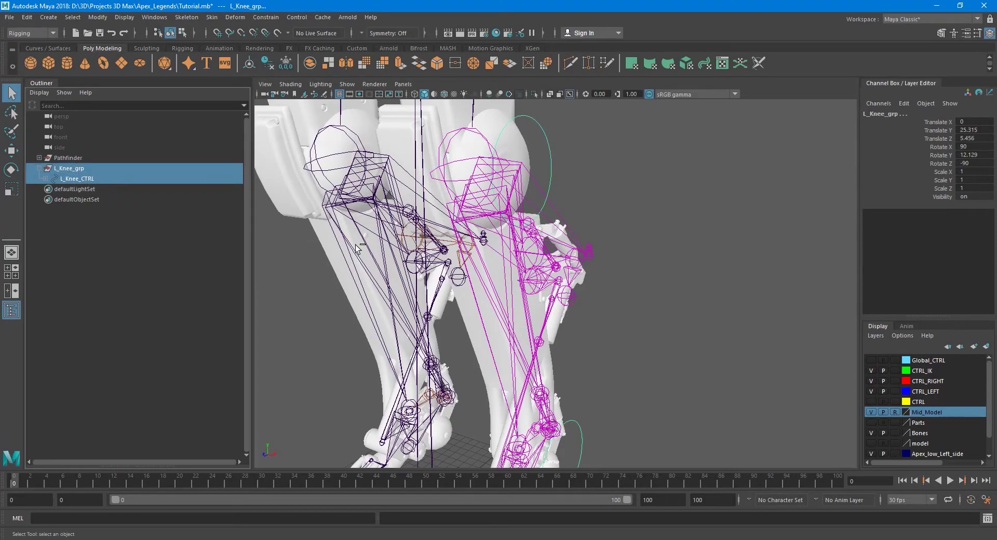
{"action": "key", "text": "ctrl+d"}
{"action": "left_click", "coordinate": [38, 189]}
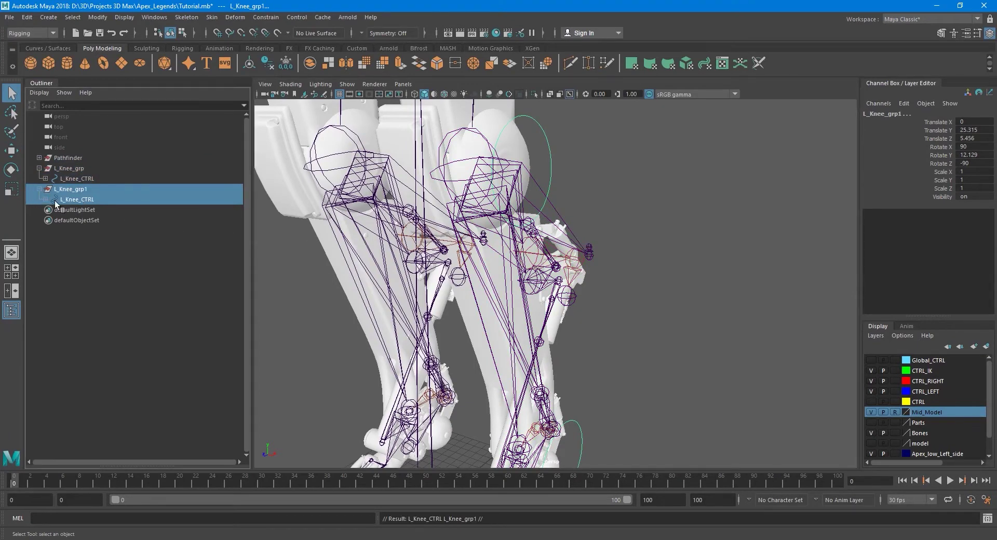
{"action": "left_click", "coordinate": [45, 200], "text": "shift"}
{"action": "left_click", "coordinate": [75, 209]}
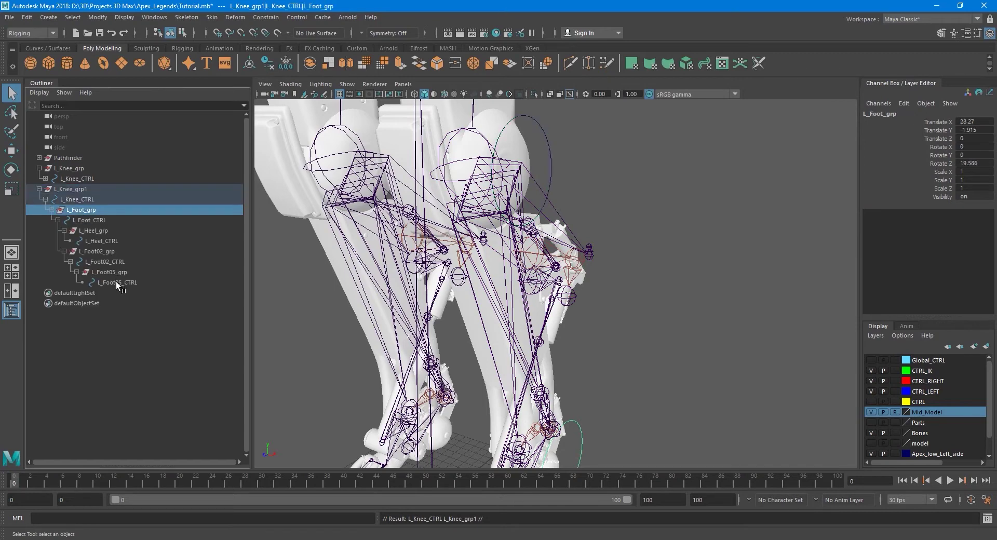
{"action": "left_click", "coordinate": [116, 282], "text": "shift"}
{"action": "key", "text": "Delete"}
Step: Snap the duplicated knee group onto L_CalfMuscle_J, hiding the Mid_Model layer for the move and showing it again
{"action": "left_click", "coordinate": [72, 190]}
{"action": "left_click", "coordinate": [871, 414]}
{"action": "left_click_drag", "start_coordinate": [559, 212], "coordinate": [554, 238], "text": "alt"}
{"action": "key", "text": "w"}
{"action": "left_click_drag", "start_coordinate": [608, 276], "coordinate": [582, 237], "text": "alt"}
{"action": "right_click_drag", "start_coordinate": [581, 235], "coordinate": [597, 290], "text": "alt"}
{"action": "key", "text": "v"}
{"action": "left_click_drag", "start_coordinate": [418, 161], "coordinate": [688, 366]}
{"action": "key", "text": "q"}
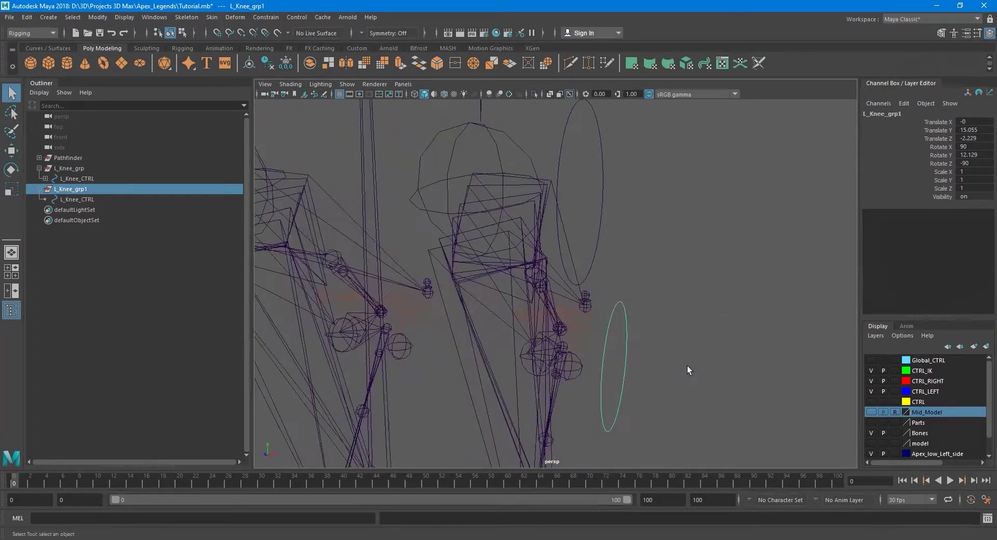
{"action": "scroll", "coordinate": [677, 353], "scroll_direction": "down", "scroll_amount": 2}
{"action": "left_click", "coordinate": [872, 412]}
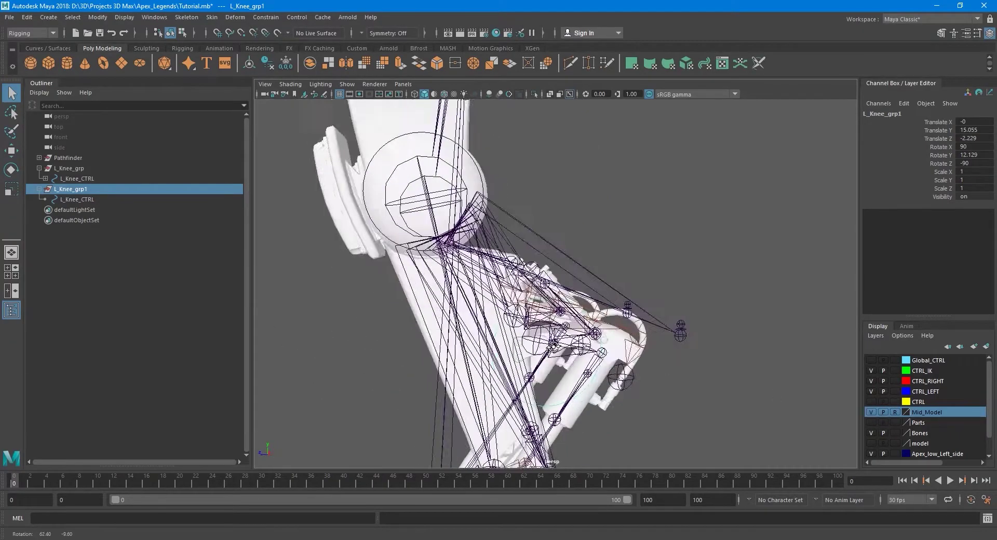
Step: Rename the duplicated knee control as L_CalfMuscle_CTRL, based on the calf muscle joint's name
{"action": "left_click_drag", "start_coordinate": [581, 270], "coordinate": [556, 332], "text": "alt"}
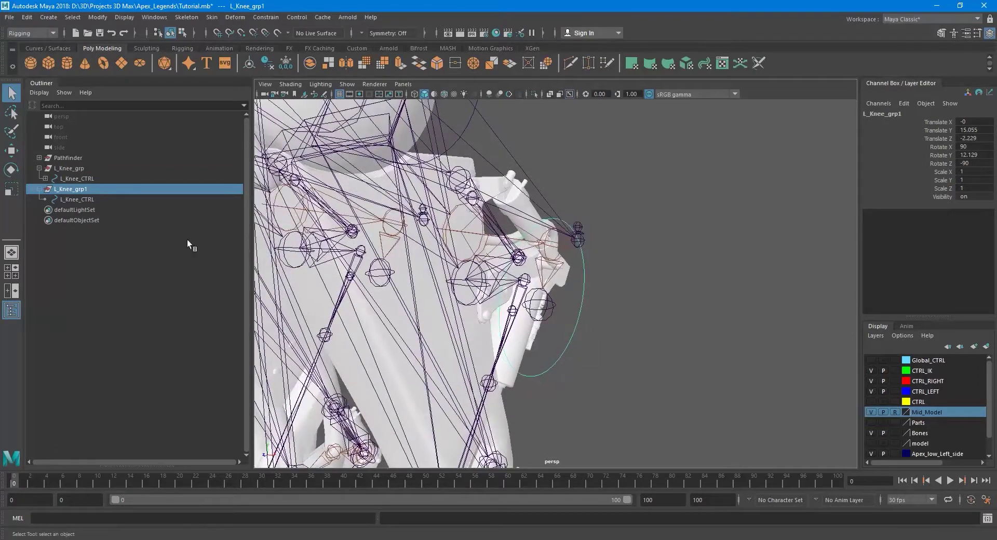
{"action": "left_click_drag", "start_coordinate": [94, 198], "coordinate": [171, 233]}
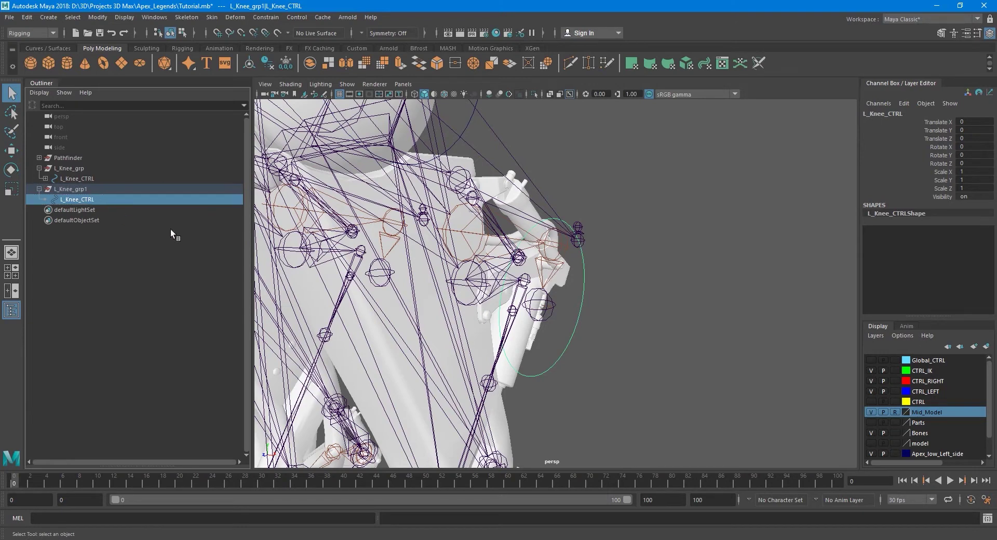
{"action": "left_click", "coordinate": [486, 283]}
{"action": "left_click", "coordinate": [919, 113]}
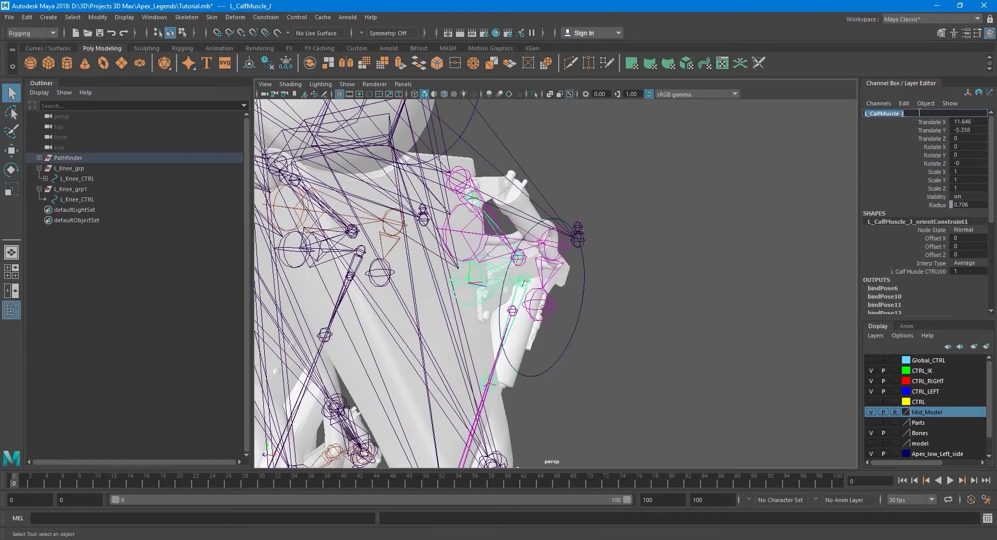
{"action": "left_click", "coordinate": [93, 201]}
{"action": "mouse_move", "coordinate": [529, 300]}
{"action": "left_mouse_down", "text": "alt"}
{"action": "mouse_move", "coordinate": [358, 290]}
{"action": "mouse_move", "coordinate": [538, 289]}
{"action": "left_mouse_up", "text": "alt"}
{"action": "left_click_drag", "start_coordinate": [451, 297], "coordinate": [551, 288], "text": "alt"}
{"action": "left_click", "coordinate": [907, 113]}
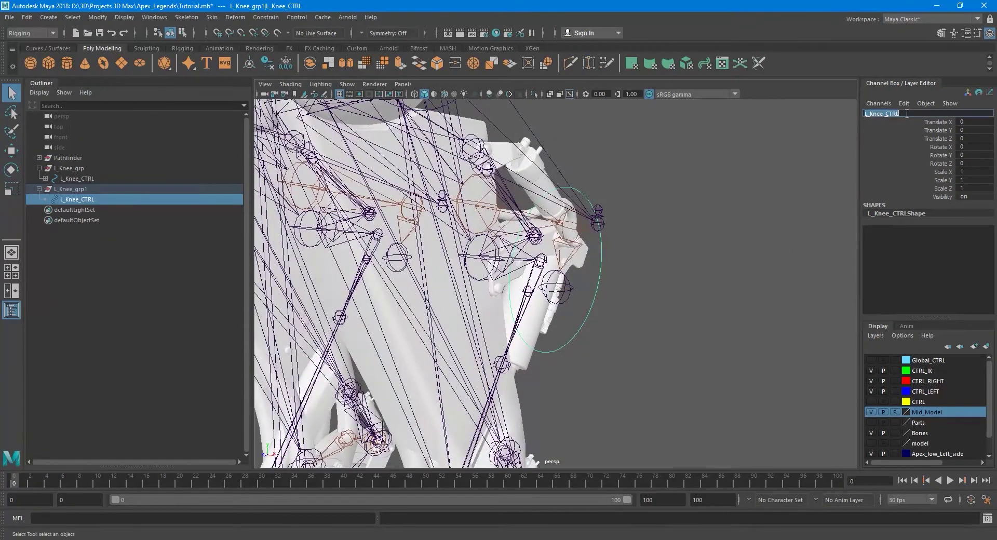
{"action": "type", "text": "L_CalfMuscle_J"}
{"action": "key", "text": "Return"}
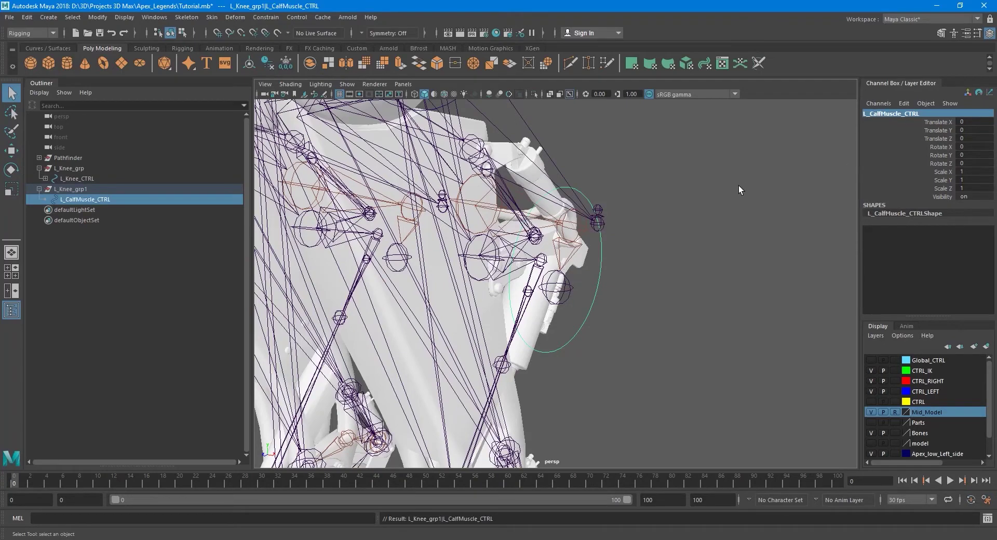
Step: Rename the duplicated knee group as L_CalfMuscle_grp
{"action": "left_click", "coordinate": [934, 114]}
{"action": "key", "text": "ctrl+c"}
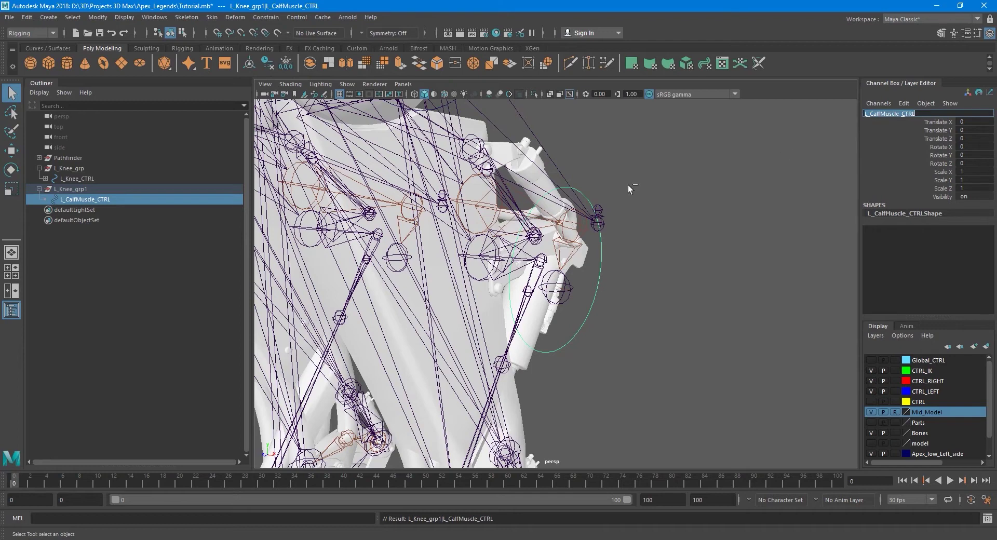
{"action": "left_click", "coordinate": [78, 189]}
{"action": "left_click", "coordinate": [910, 113]}
{"action": "key", "text": "ctrl+v"}
{"action": "type", "text": "grp"}
{"action": "key", "text": "Return"}
Step: Move L_CalfMuscle_CTRL out to the top level and parent-constrain L_CalfMuscle_grp to L_CalfMuscle_J
{"action": "left_click_drag", "start_coordinate": [509, 260], "coordinate": [498, 289], "text": "alt"}
{"action": "left_click_drag", "start_coordinate": [111, 197], "coordinate": [95, 141]}
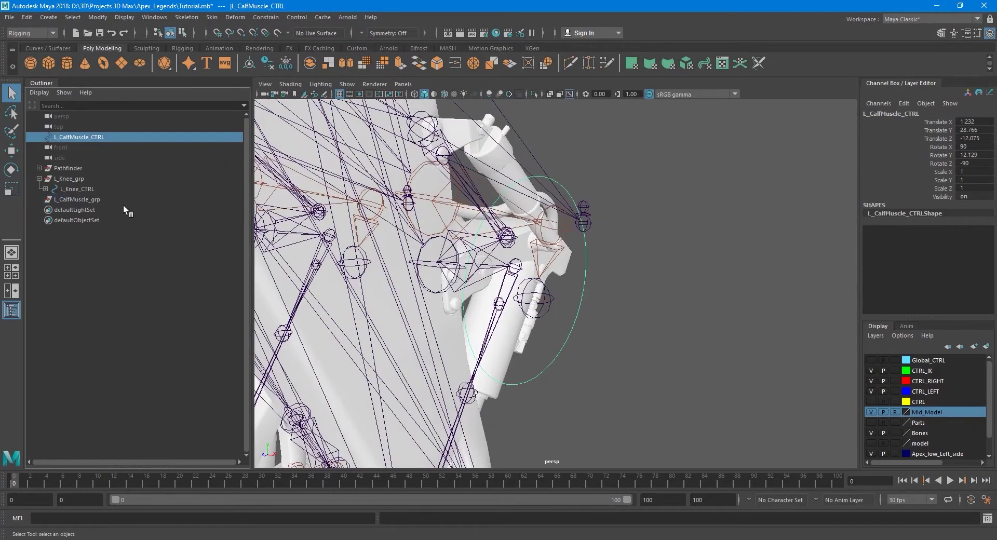
{"action": "left_click", "coordinate": [447, 244]}
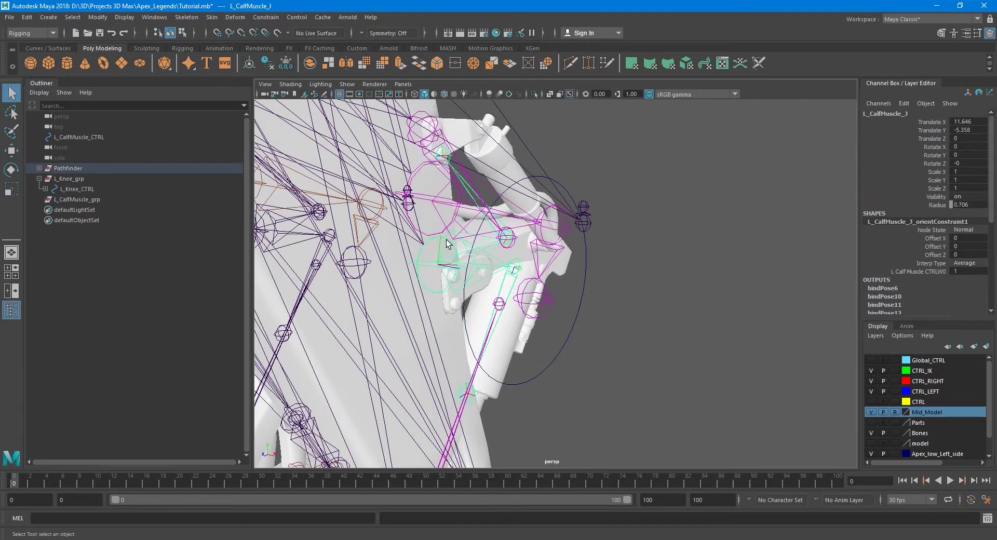
{"action": "left_click", "coordinate": [89, 200]}
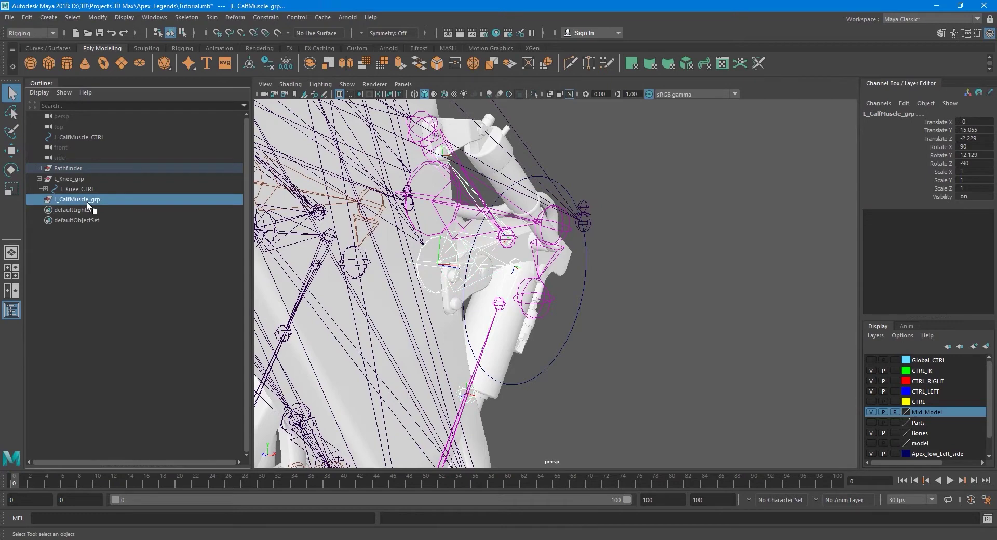
{"action": "left_click", "coordinate": [262, 18]}
{"action": "left_click", "coordinate": [365, 45]}
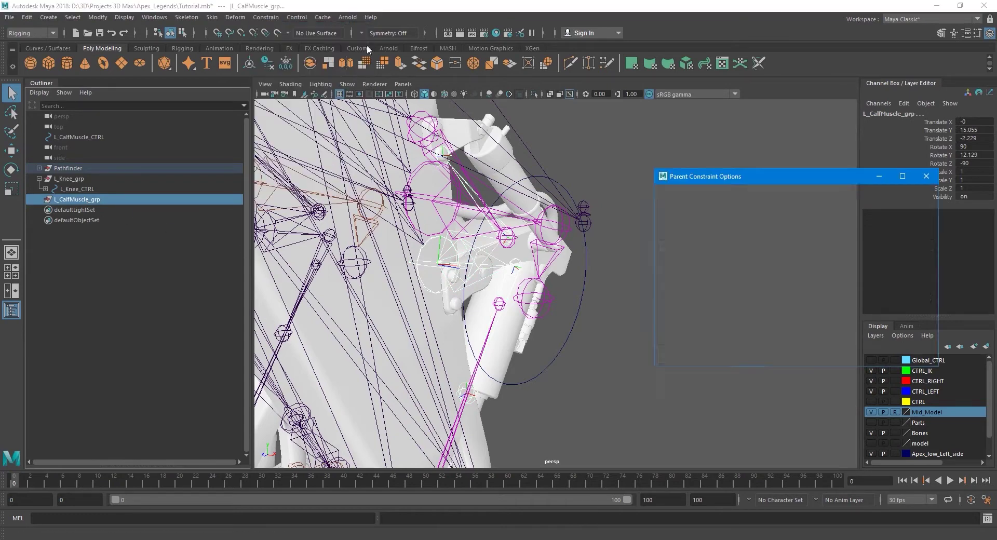
{"action": "left_click", "coordinate": [827, 357]}
{"action": "left_click", "coordinate": [867, 356]}
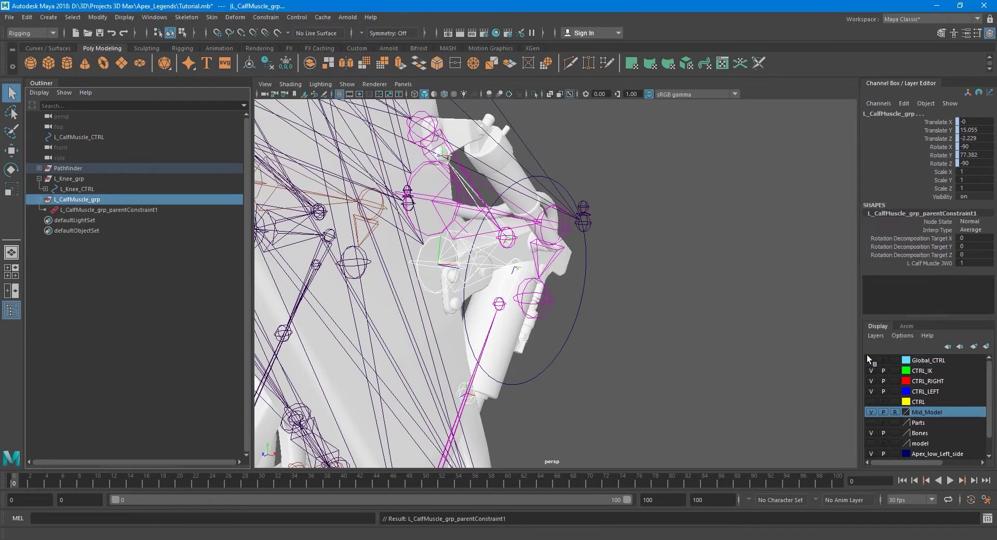
Step: Delete the parent constraint under L_CalfMuscle_grp and parent L_CalfMuscle_CTRL back under the group
{"action": "left_click", "coordinate": [137, 209]}
{"action": "key", "text": "Delete"}
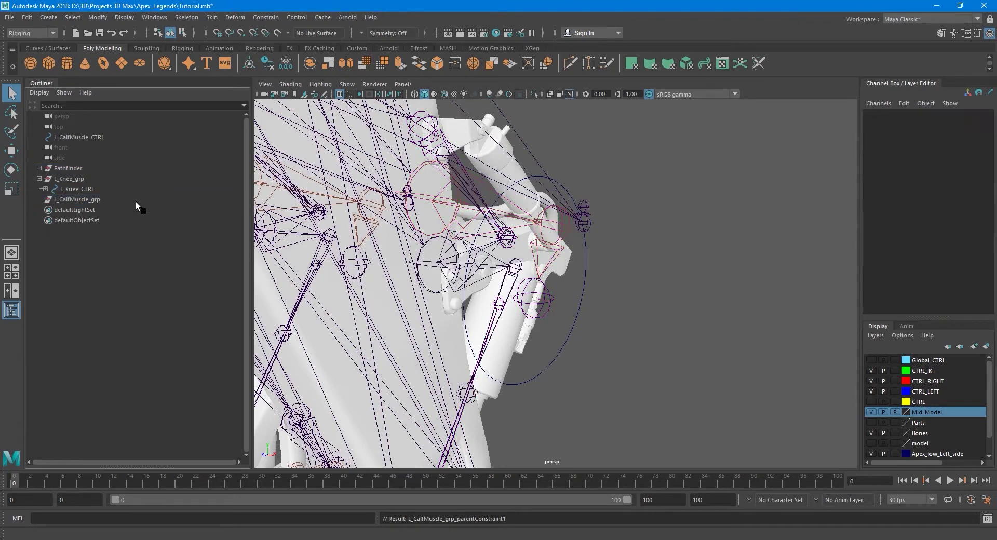
{"action": "left_click", "coordinate": [105, 136]}
{"action": "left_click_drag", "start_coordinate": [105, 136], "coordinate": [105, 200]}
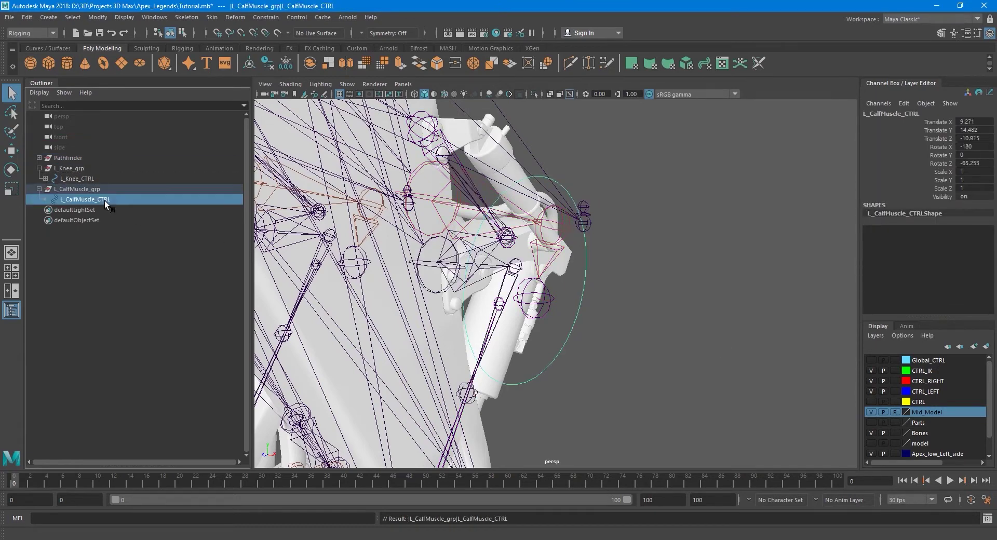
Step: Freeze L_CalfMuscle_CTRL's transformations and orient-constrain L_CalfMuscle_J to it on all axes without maintaining offset
{"action": "left_click", "coordinate": [97, 18]}
{"action": "left_click", "coordinate": [126, 65]}
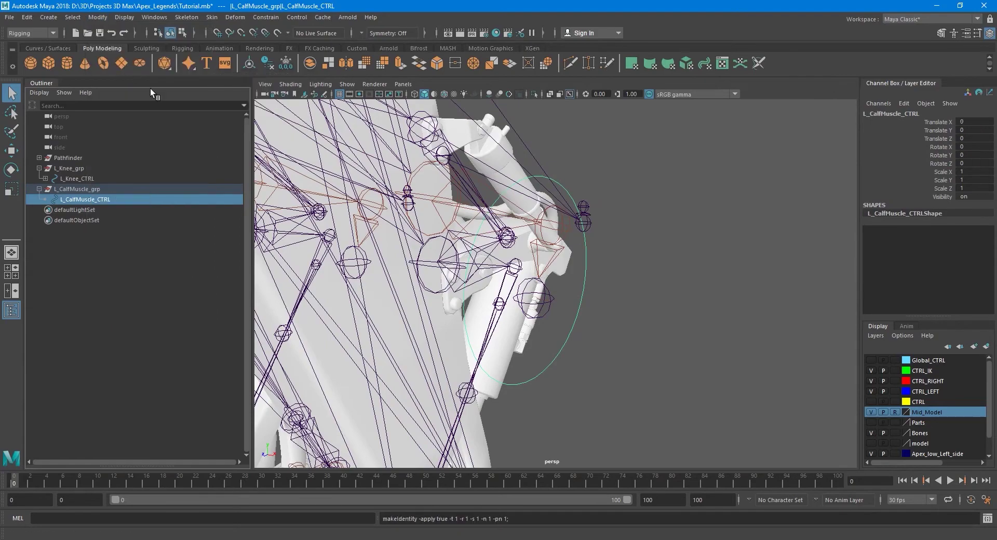
{"action": "scroll", "coordinate": [458, 272], "scroll_direction": "down", "scroll_amount": 2}
{"action": "left_click_drag", "start_coordinate": [459, 276], "coordinate": [513, 303], "text": "alt"}
{"action": "left_click", "coordinate": [490, 274]}
{"action": "left_click", "coordinate": [266, 18]}
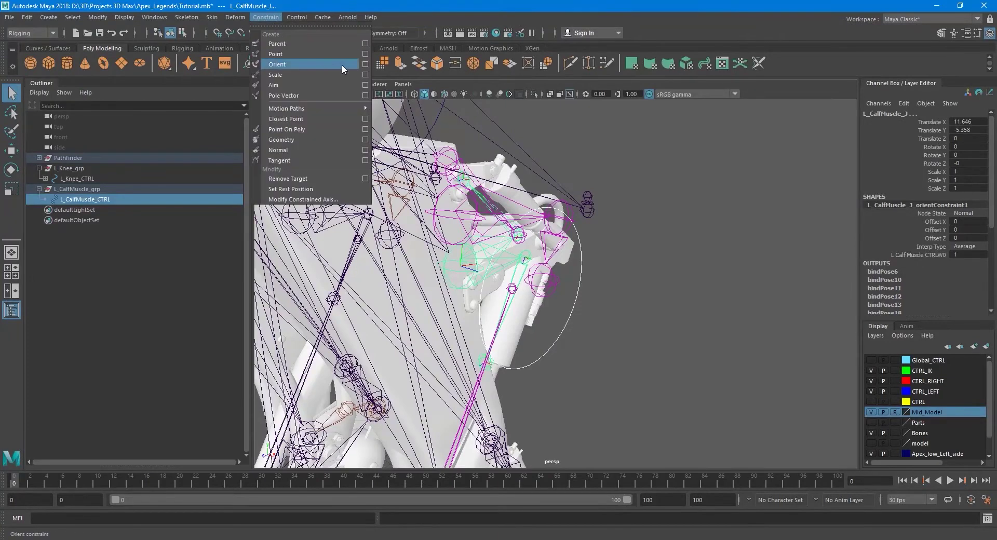
{"action": "left_click", "coordinate": [365, 64]}
{"action": "left_click", "coordinate": [831, 356]}
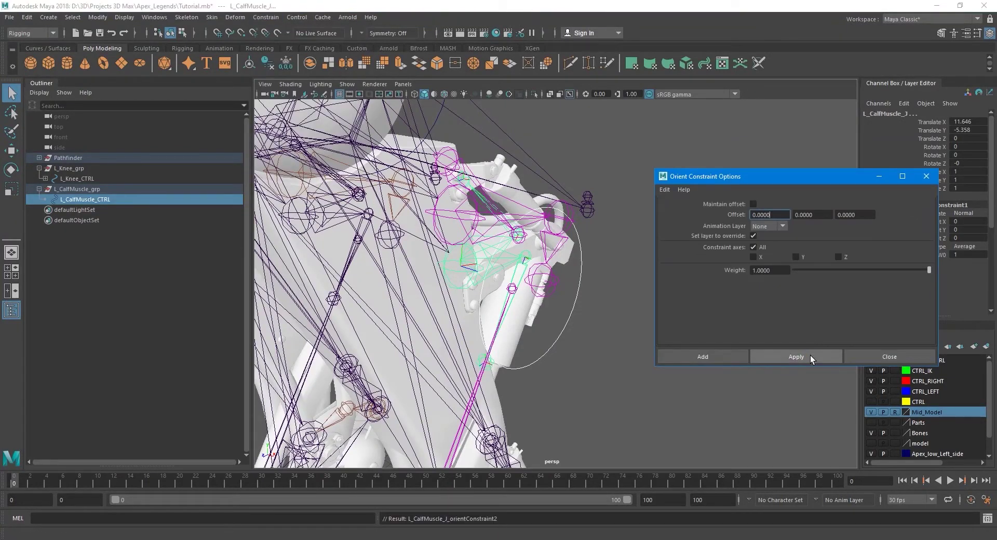
Step: Test-rotate L_CalfMuscle_CTRL to check the calf muscle joint follows, and undo the rotation
{"action": "left_click", "coordinate": [877, 356]}
{"action": "left_click", "coordinate": [570, 311]}
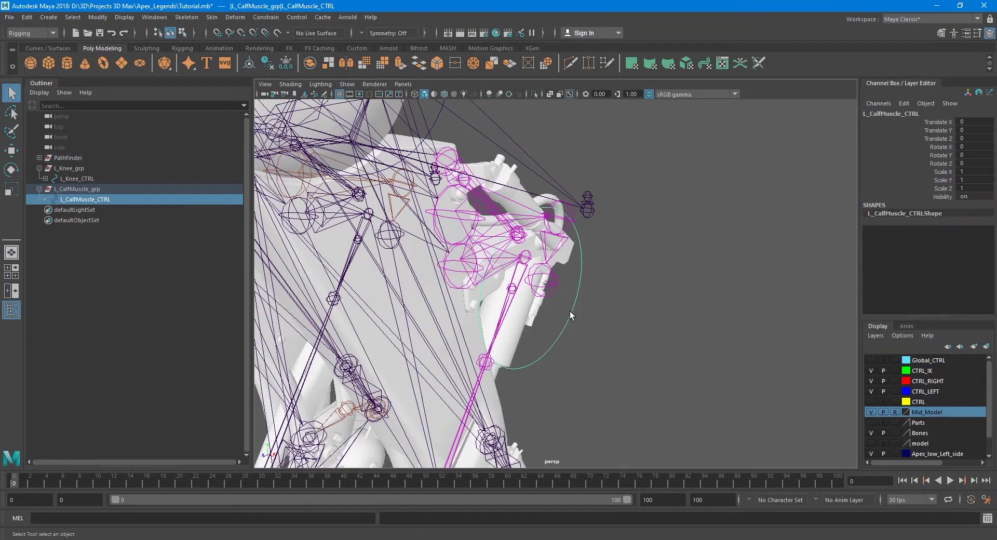
{"action": "key", "text": "e"}
{"action": "left_click_drag", "start_coordinate": [456, 257], "coordinate": [466, 188]}
{"action": "key", "text": "ctrl+z"}
{"action": "key", "text": "q"}
Step: Examine both legs from several angles and inspect the L_PipeLegDirection01_J joint behind the left knee
{"action": "left_click_drag", "start_coordinate": [635, 286], "coordinate": [577, 269], "text": "alt"}
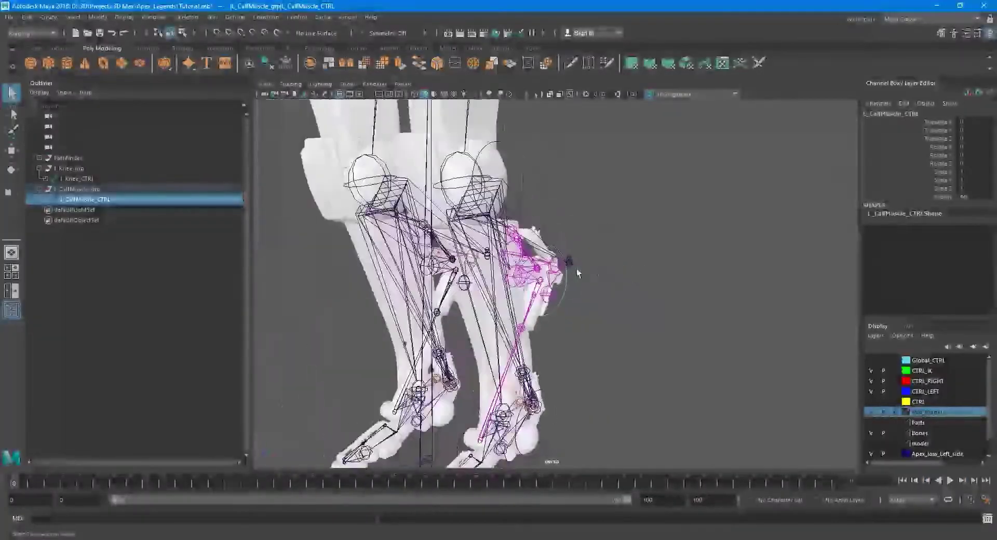
{"action": "middle_click_drag", "start_coordinate": [610, 288], "coordinate": [609, 244], "text": "alt"}
{"action": "mouse_move", "coordinate": [607, 265]}
{"action": "left_mouse_down", "text": "alt"}
{"action": "mouse_move", "coordinate": [584, 271]}
{"action": "mouse_move", "coordinate": [607, 271]}
{"action": "mouse_move", "coordinate": [618, 247]}
{"action": "mouse_move", "coordinate": [603, 256]}
{"action": "mouse_move", "coordinate": [620, 260]}
{"action": "mouse_move", "coordinate": [624, 275]}
{"action": "left_mouse_up", "text": "alt"}
{"action": "scroll", "coordinate": [619, 238], "scroll_direction": "up", "scroll_amount": 4}
{"action": "scroll", "coordinate": [618, 238], "scroll_direction": "up", "scroll_amount": 2}
{"action": "scroll", "coordinate": [621, 259], "scroll_direction": "down", "scroll_amount": 5}
{"action": "middle_click_drag", "start_coordinate": [623, 275], "coordinate": [625, 212], "text": "alt"}
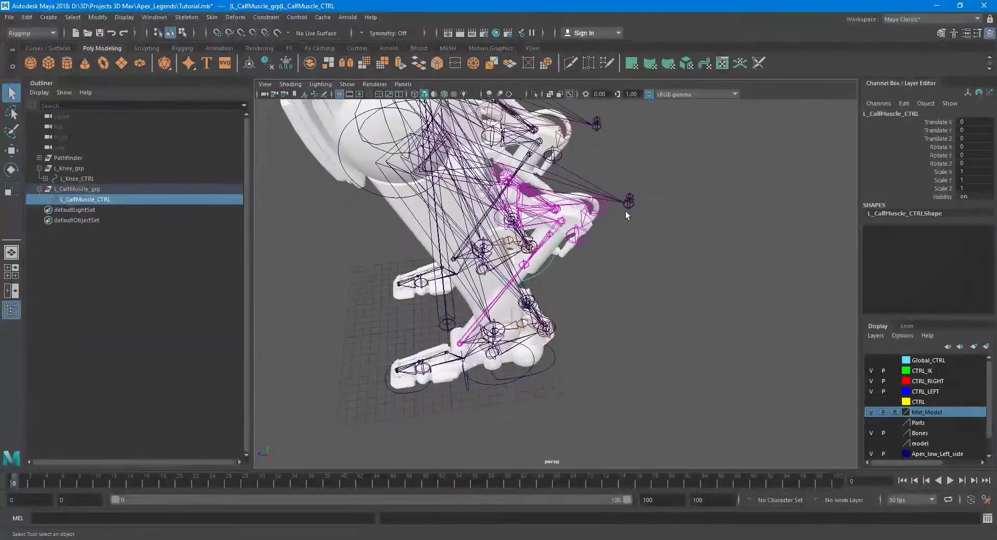
{"action": "scroll", "coordinate": [638, 187], "scroll_direction": "up", "scroll_amount": 6}
{"action": "left_click_drag", "start_coordinate": [638, 188], "coordinate": [626, 292], "text": "alt"}
{"action": "left_click", "coordinate": [597, 268]}
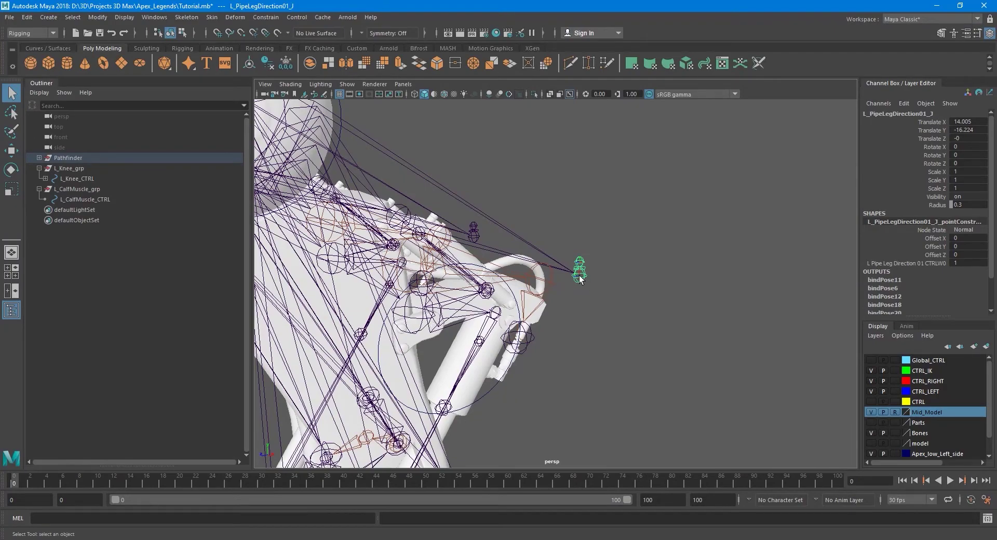
{"action": "left_click_drag", "start_coordinate": [584, 341], "coordinate": [610, 297], "text": "alt"}
{"action": "left_click_drag", "start_coordinate": [567, 197], "coordinate": [553, 294], "text": "alt"}
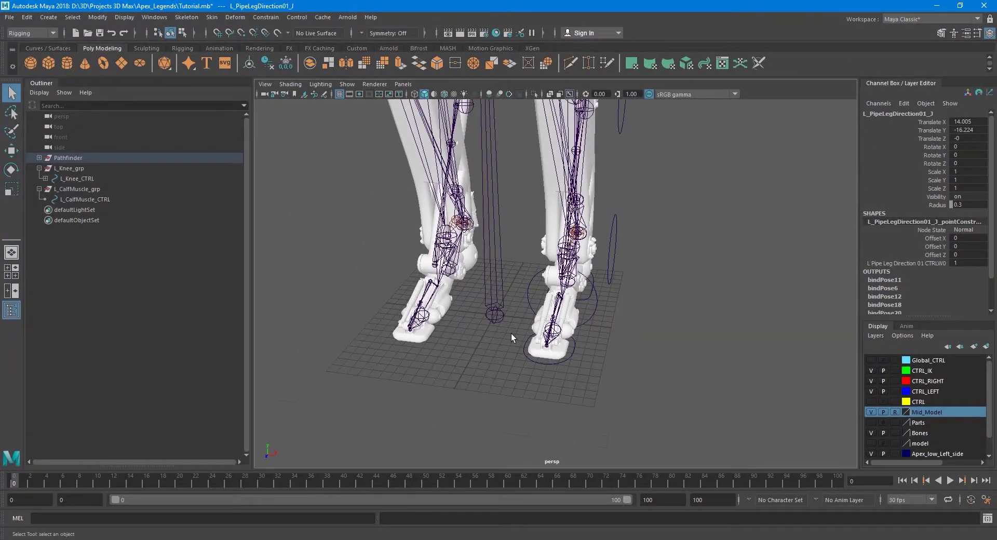
{"action": "middle_click_drag", "start_coordinate": [519, 313], "coordinate": [493, 359], "text": "alt"}
{"action": "left_click_drag", "start_coordinate": [493, 359], "coordinate": [416, 403], "text": "alt"}
{"action": "middle_click_drag", "start_coordinate": [586, 177], "coordinate": [559, 232], "text": "alt"}
{"action": "scroll", "coordinate": [559, 232], "scroll_direction": "up", "scroll_amount": 5}
{"action": "left_click_drag", "start_coordinate": [559, 231], "coordinate": [603, 180], "text": "alt"}
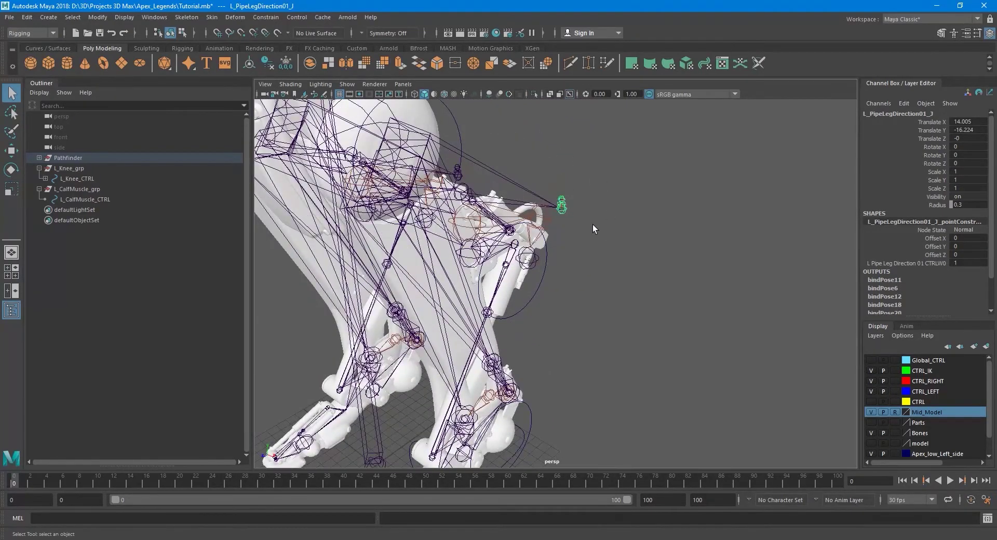
Step: Test-move the L_PipeLegDirection01_J joint and undo the move
{"action": "key", "text": "w"}
{"action": "left_click_drag", "start_coordinate": [537, 200], "coordinate": [562, 208]}
{"action": "key", "text": "ctrl+z"}
{"action": "key", "text": "q"}
Step: Hide the Bones and Mid_Model display layers
{"action": "left_click_drag", "start_coordinate": [623, 252], "coordinate": [567, 240], "text": "alt"}
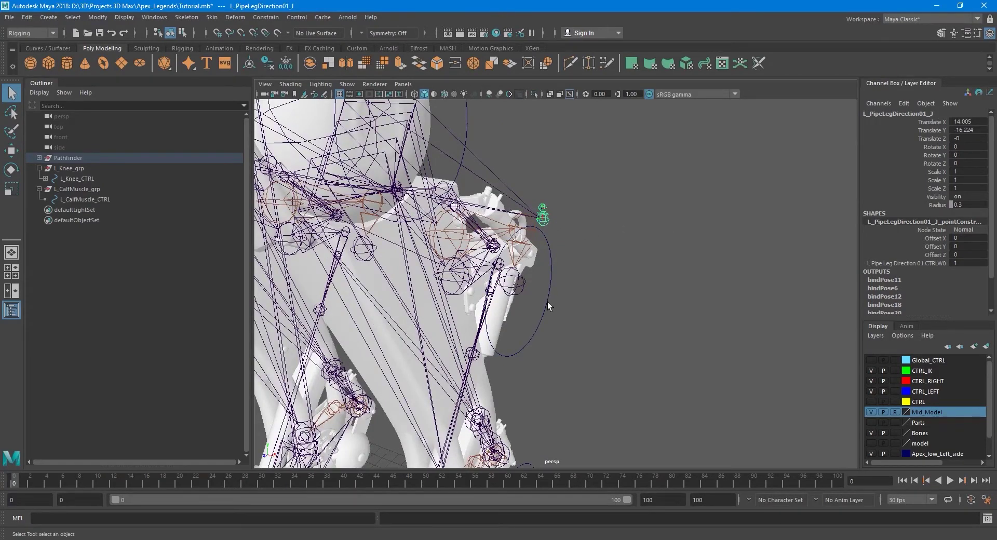
{"action": "scroll", "coordinate": [547, 307], "scroll_direction": "down", "scroll_amount": 6}
{"action": "middle_click_drag", "start_coordinate": [612, 233], "coordinate": [618, 207], "text": "alt"}
{"action": "scroll", "coordinate": [565, 329], "scroll_direction": "up", "scroll_amount": 3}
{"action": "left_click_drag", "start_coordinate": [618, 208], "coordinate": [744, 358], "text": "alt"}
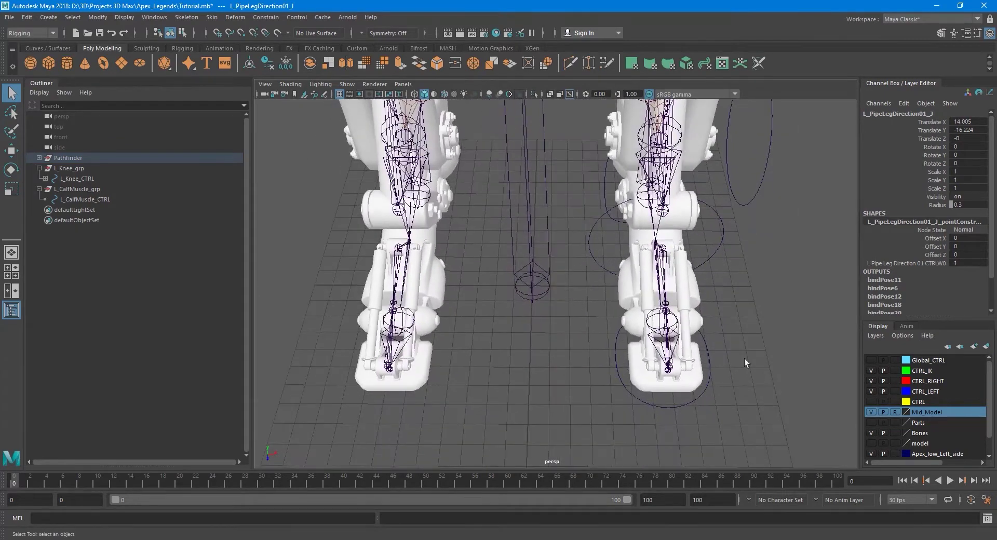
{"action": "left_click", "coordinate": [872, 433]}
{"action": "left_click", "coordinate": [871, 412]}
Step: Draw a closed double-headed arrow about 9 by 4 grid squares with the EP Curve Tool at degree 1 Linear, snapping points to the grid
{"action": "mouse_move", "coordinate": [570, 245]}
{"action": "left_mouse_down", "text": "alt"}
{"action": "mouse_move", "coordinate": [579, 278]}
{"action": "mouse_move", "coordinate": [572, 256]}
{"action": "mouse_move", "coordinate": [597, 251]}
{"action": "mouse_move", "coordinate": [570, 248]}
{"action": "mouse_move", "coordinate": [578, 248]}
{"action": "left_mouse_up", "text": "alt"}
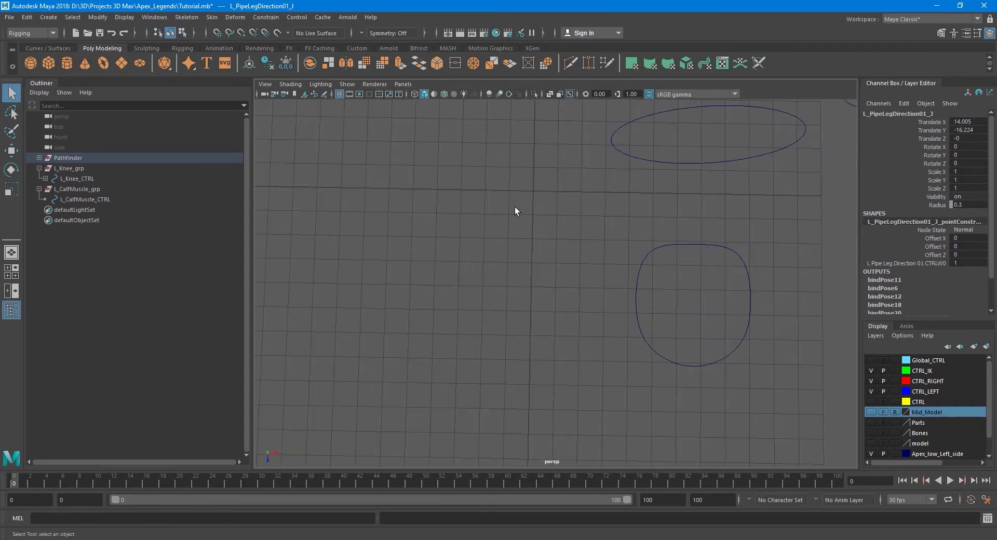
{"action": "left_click_drag", "start_coordinate": [514, 235], "coordinate": [520, 249], "text": "alt"}
{"action": "left_click", "coordinate": [48, 17]}
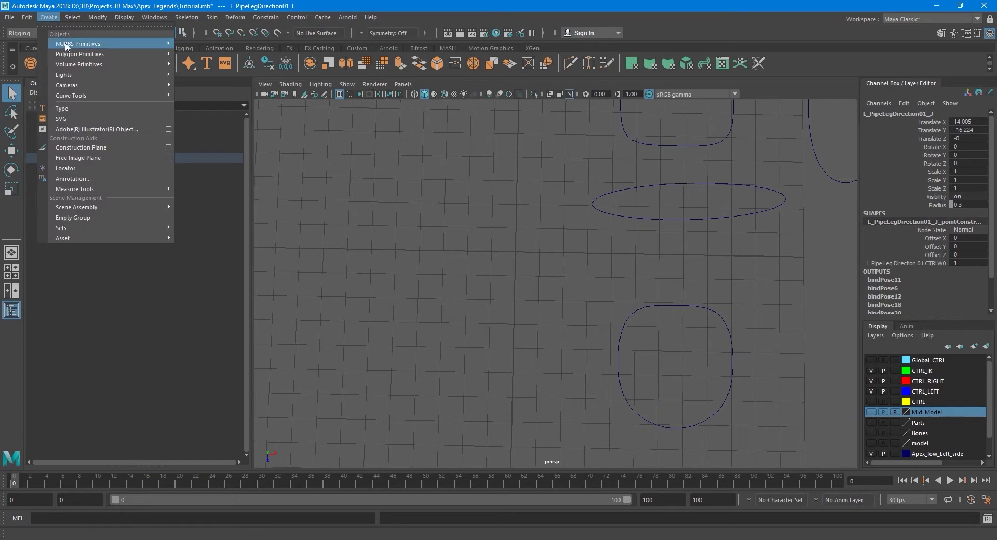
{"action": "mouse_move", "coordinate": [79, 77]}
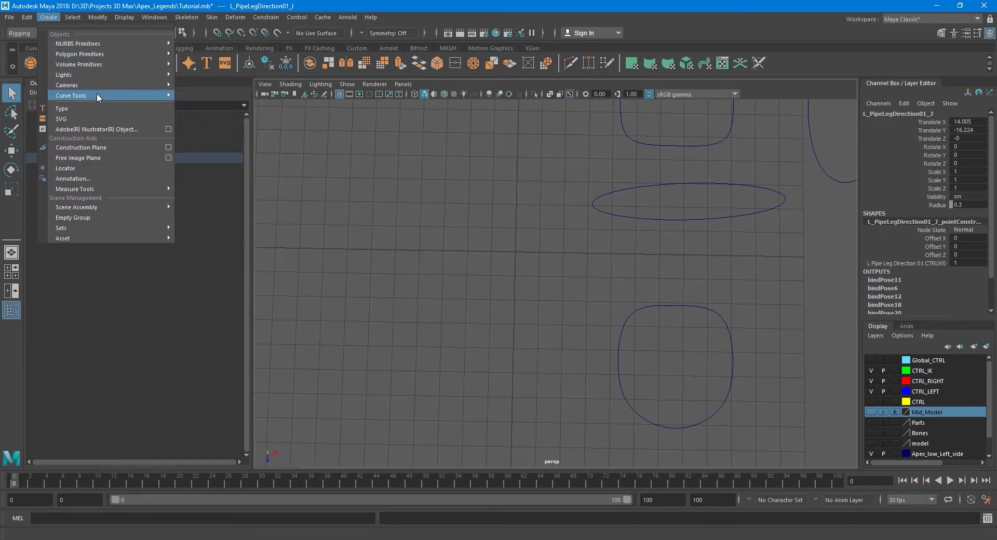
{"action": "mouse_move", "coordinate": [97, 93]}
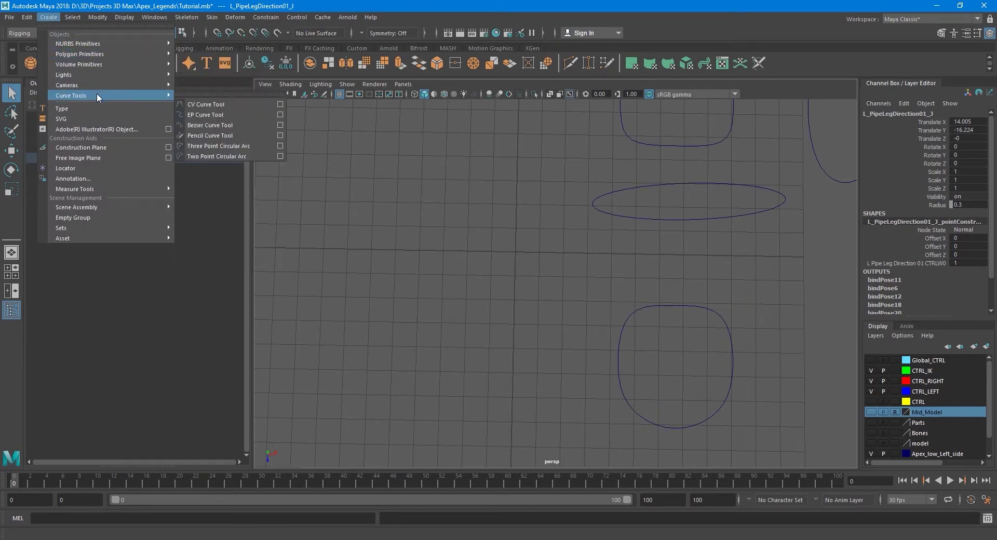
{"action": "left_click", "coordinate": [280, 115]}
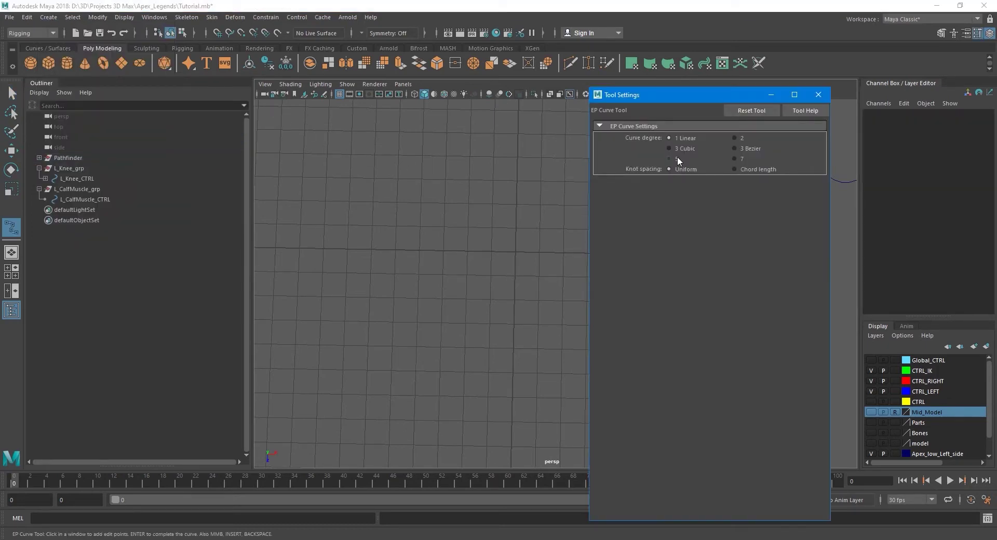
{"action": "scroll", "coordinate": [401, 235], "scroll_direction": "down", "scroll_amount": 5}
{"action": "middle_click_drag", "start_coordinate": [532, 276], "coordinate": [499, 274], "text": "alt"}
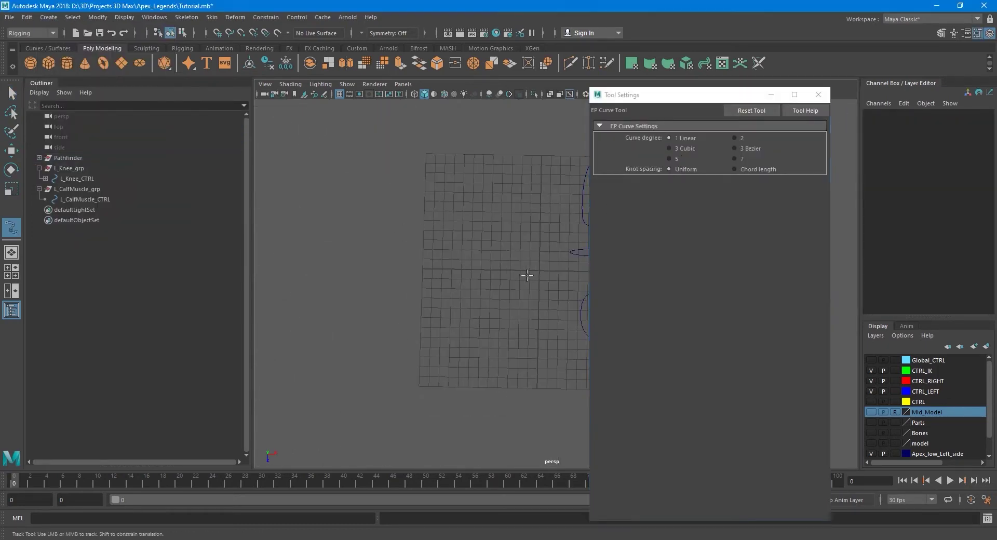
{"action": "scroll", "coordinate": [491, 275], "scroll_direction": "up", "scroll_amount": 5}
{"action": "middle_click_drag", "start_coordinate": [404, 254], "coordinate": [462, 263], "text": "alt"}
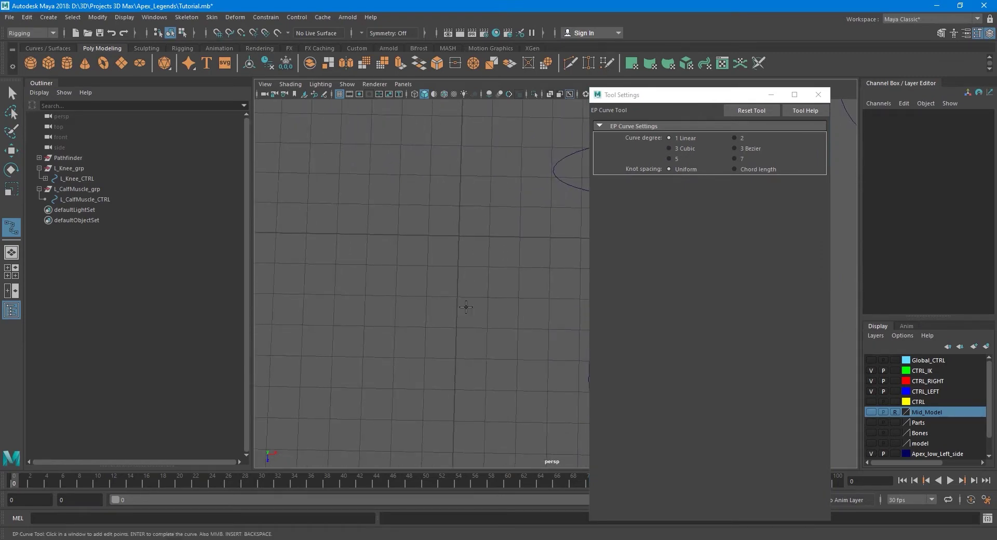
{"action": "left_click", "coordinate": [396, 297]}
{"action": "left_click", "coordinate": [336, 234]}
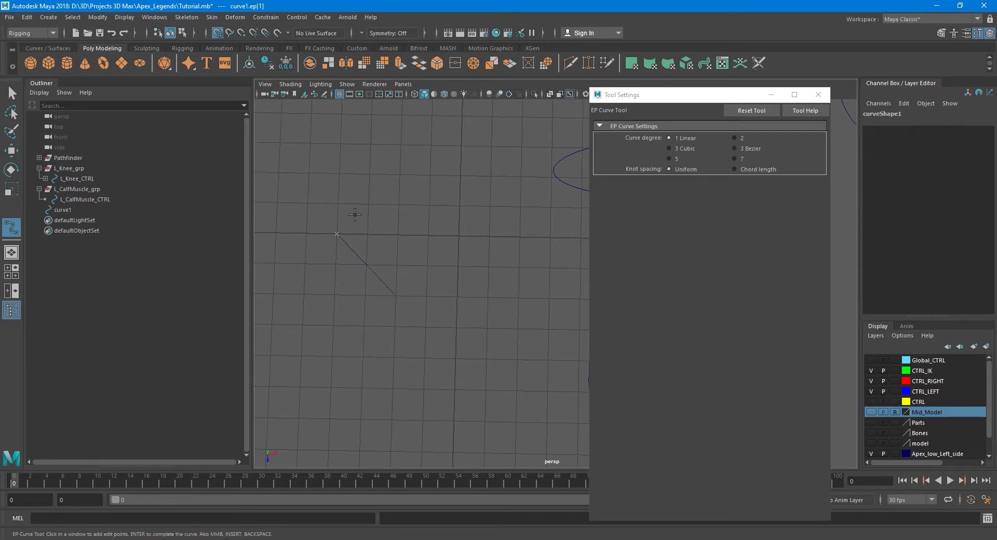
{"action": "left_click", "coordinate": [401, 172]}
{"action": "left_click", "coordinate": [552, 208]}
{"action": "left_click", "coordinate": [552, 177]}
{"action": "middle_click_drag", "start_coordinate": [538, 273], "coordinate": [458, 269], "text": "alt"}
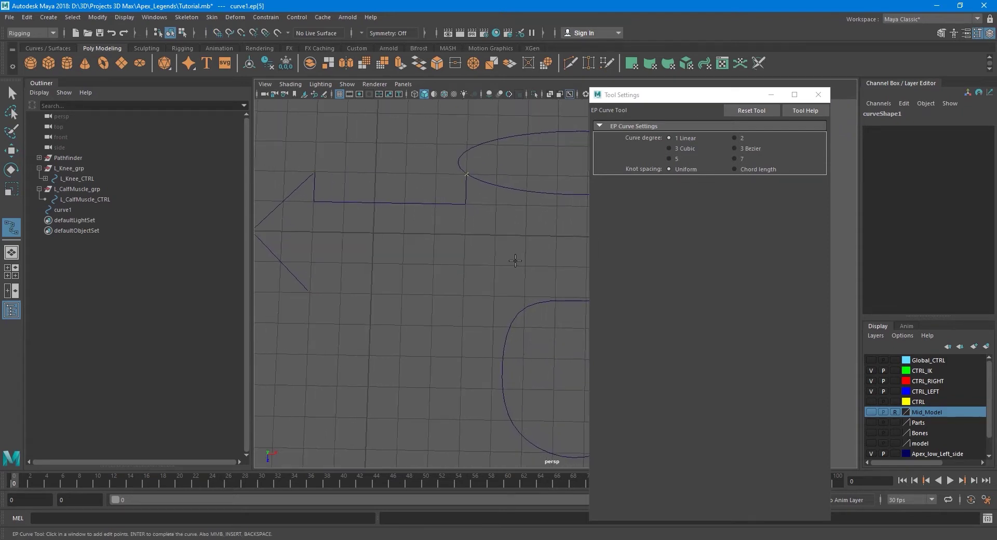
{"action": "key", "text": "x"}
{"action": "left_click", "coordinate": [468, 292]}
{"action": "left_click", "coordinate": [309, 263]}
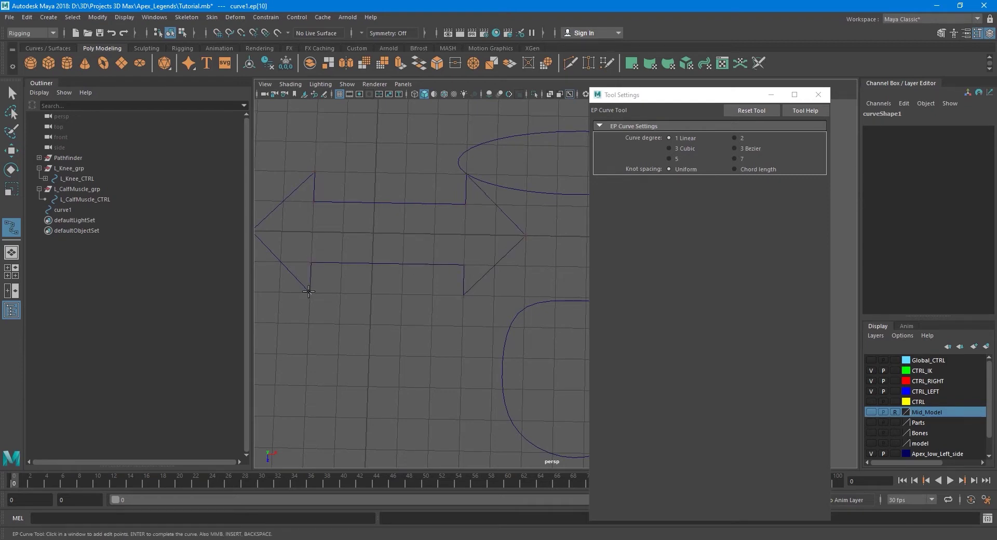
{"action": "key", "text": "Return"}
{"action": "key", "text": "q"}
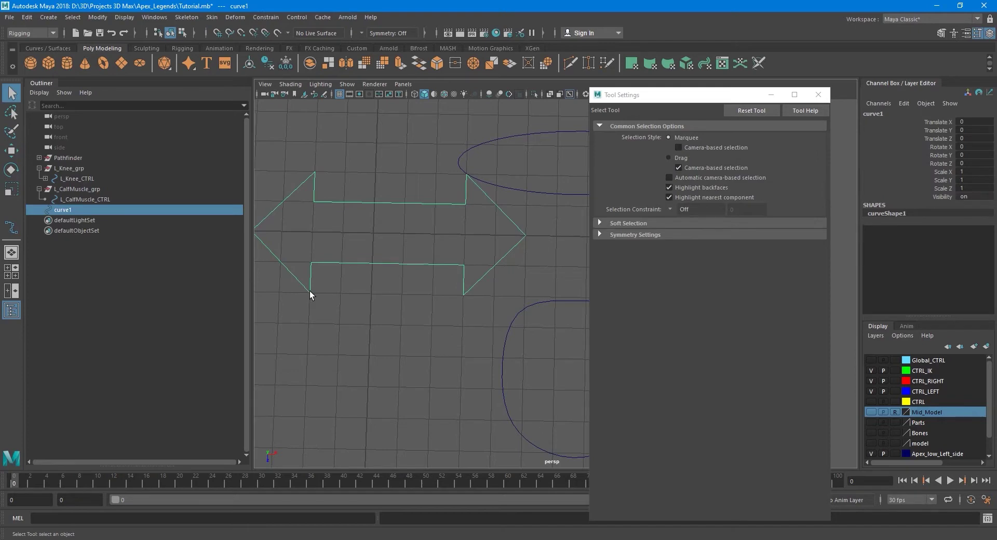
{"action": "left_click", "coordinate": [817, 96]}
Step: Center the pivot of the double-headed arrow curve
{"action": "key", "text": "w"}
{"action": "middle_click_drag", "start_coordinate": [385, 279], "coordinate": [505, 288], "text": "alt"}
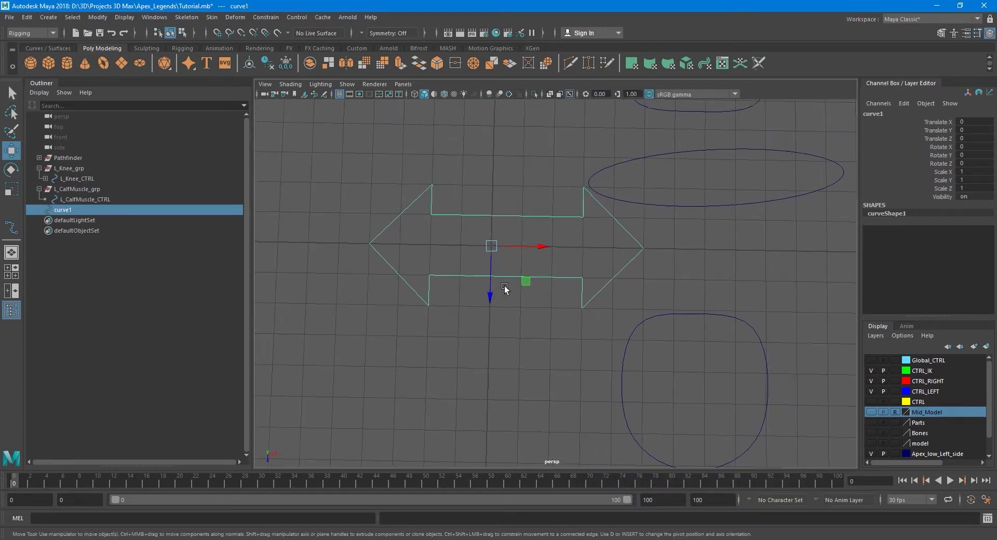
{"action": "left_click", "coordinate": [102, 17]}
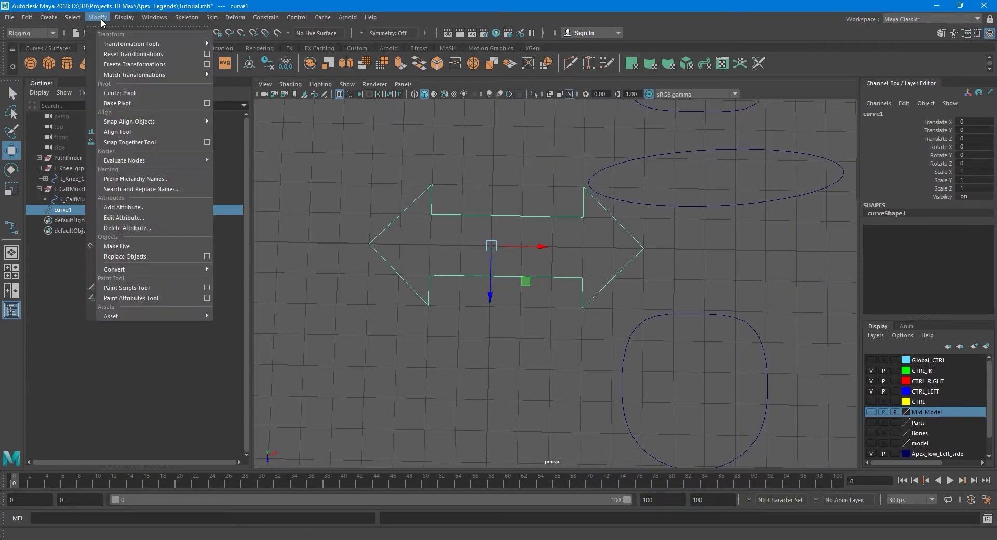
{"action": "left_click", "coordinate": [132, 93]}
Step: Show the Bones layer and move curve1 onto L_PipeLegDirection01_J at about 6.189, 20.958, -18.806
{"action": "scroll", "coordinate": [470, 266], "scroll_direction": "down", "scroll_amount": 5}
{"action": "left_click_drag", "start_coordinate": [469, 266], "coordinate": [806, 403], "text": "alt"}
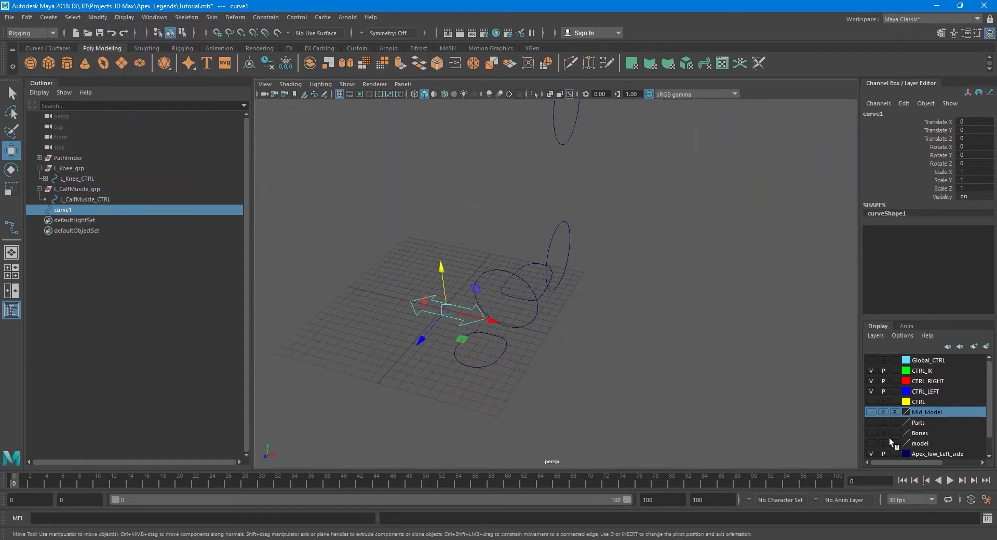
{"action": "left_click", "coordinate": [873, 434]}
{"action": "middle_click_drag", "start_coordinate": [535, 311], "coordinate": [522, 379], "text": "alt"}
{"action": "left_click_drag", "start_coordinate": [522, 380], "coordinate": [509, 374], "text": "alt"}
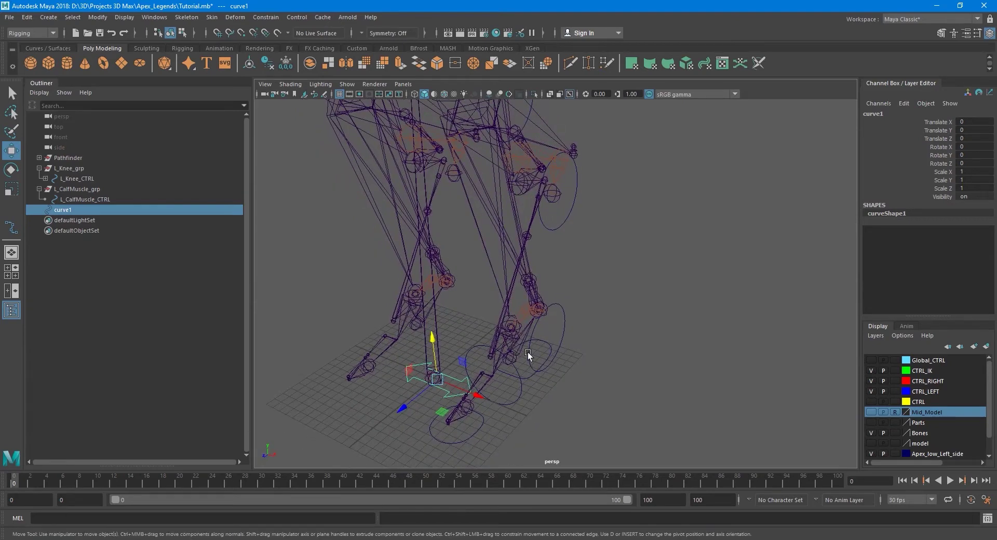
{"action": "left_click_drag", "start_coordinate": [437, 379], "coordinate": [554, 336]}
{"action": "scroll", "coordinate": [592, 198], "scroll_direction": "up", "scroll_amount": 5}
Step: Set curve1's Rotate X to 90 so the arrow stands upright at the joint
{"action": "key", "text": "e"}
{"action": "double_click", "coordinate": [974, 147]}
{"action": "type", "text": "90"}
{"action": "key", "text": "Return"}
{"action": "key", "text": "q"}
{"action": "left_click_drag", "start_coordinate": [613, 221], "coordinate": [552, 249], "text": "alt"}
{"action": "scroll", "coordinate": [551, 250], "scroll_direction": "up", "scroll_amount": 5}
{"action": "middle_click_drag", "start_coordinate": [524, 182], "coordinate": [536, 238], "text": "alt"}
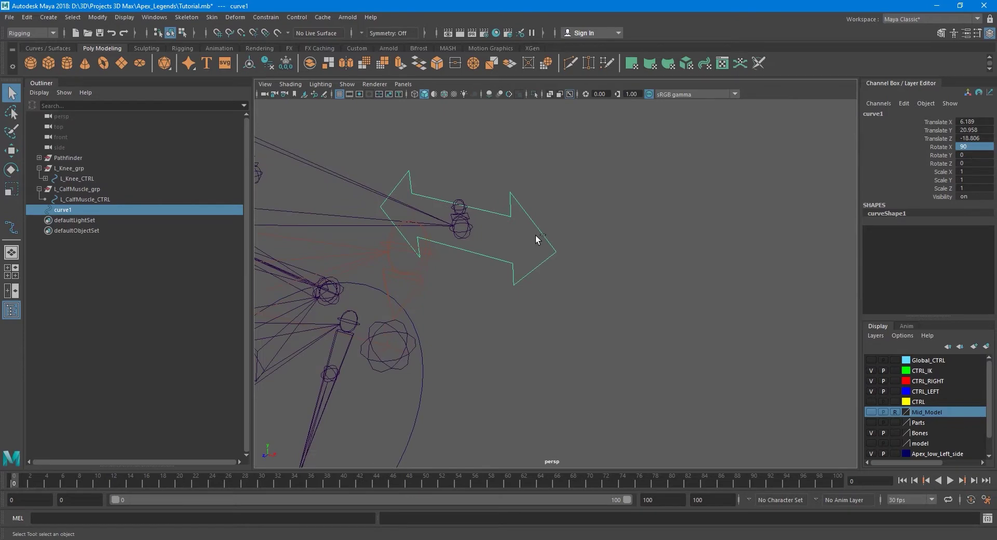
Step: Group curve1 and snap the group's pivot to the L_PipeLegDirection01_J joint
{"action": "key", "text": "ctrl+g"}
{"action": "scroll", "coordinate": [572, 190], "scroll_direction": "down", "scroll_amount": 5}
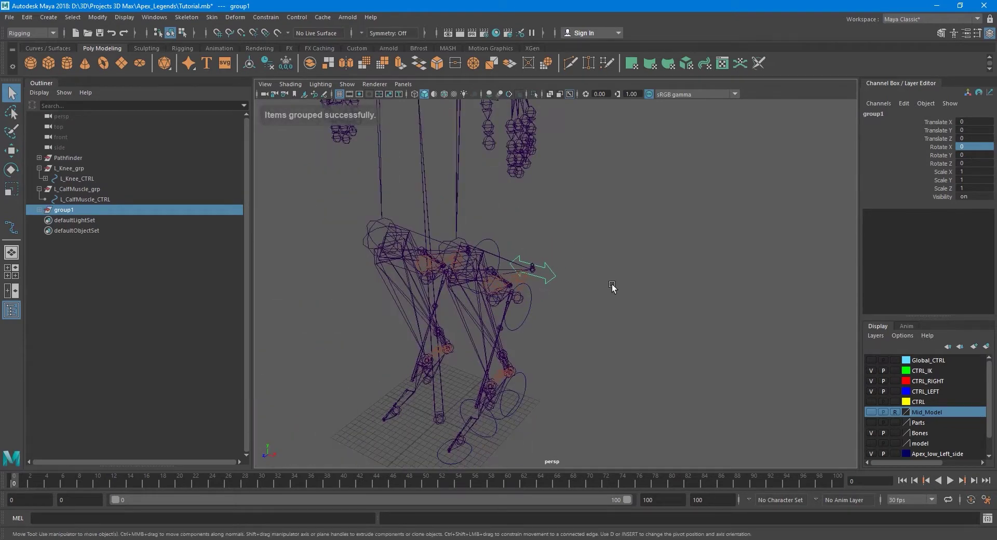
{"action": "key", "text": "w"}
{"action": "middle_click_drag", "start_coordinate": [573, 338], "coordinate": [572, 321], "text": "alt"}
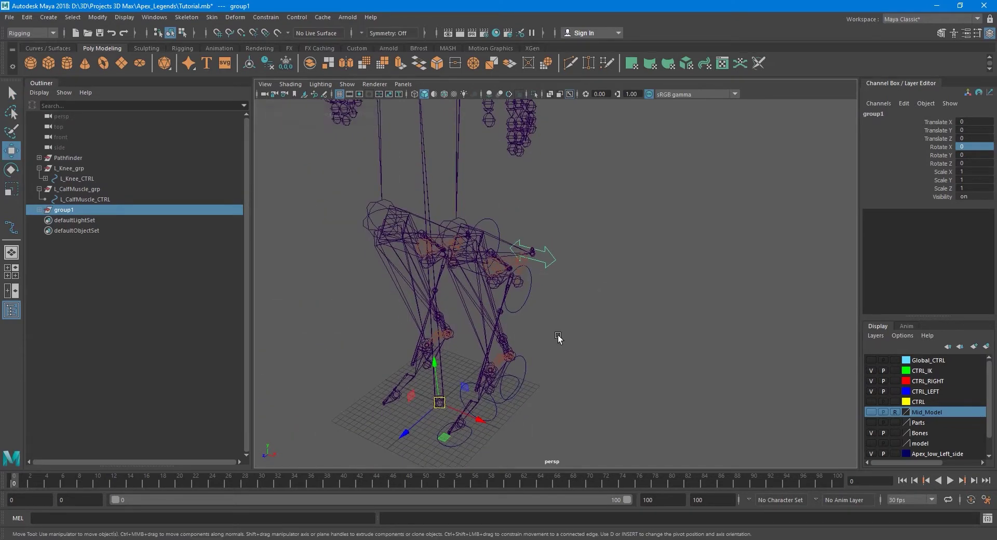
{"action": "key", "text": "d"}
{"action": "key", "text": "v"}
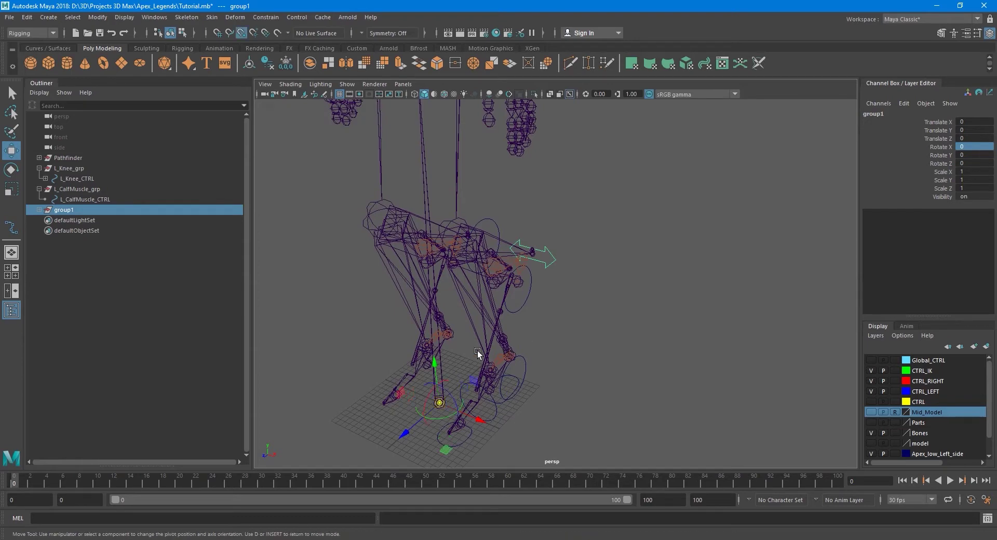
{"action": "left_click_drag", "start_coordinate": [440, 403], "coordinate": [535, 257]}
{"action": "key", "text": "f"}
{"action": "right_click_drag", "start_coordinate": [537, 261], "coordinate": [579, 285], "text": "alt"}
{"action": "key", "text": "d"}
Step: Try moving curve1 out of group1 to the top level, and undo it
{"action": "left_click", "coordinate": [593, 287]}
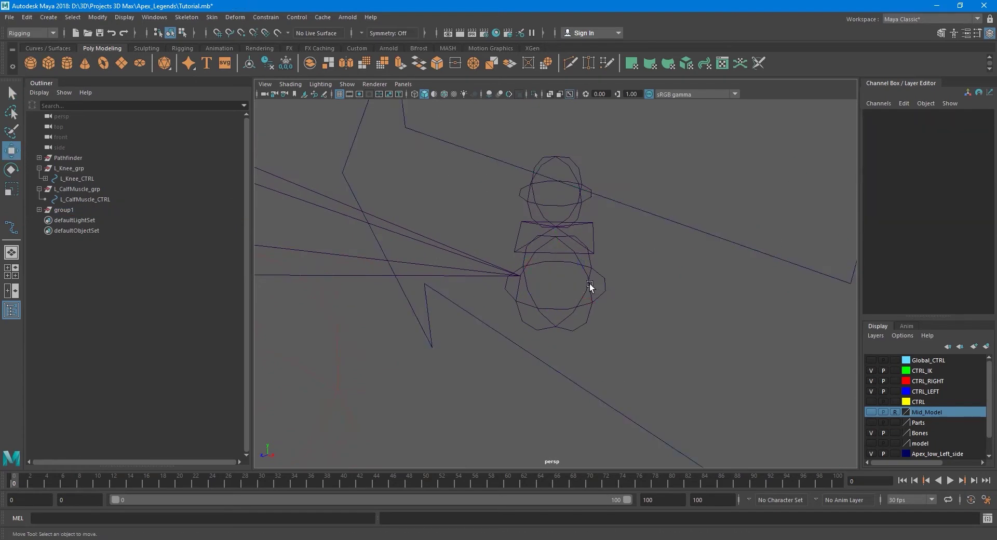
{"action": "left_click", "coordinate": [590, 286]}
{"action": "left_click", "coordinate": [86, 209]}
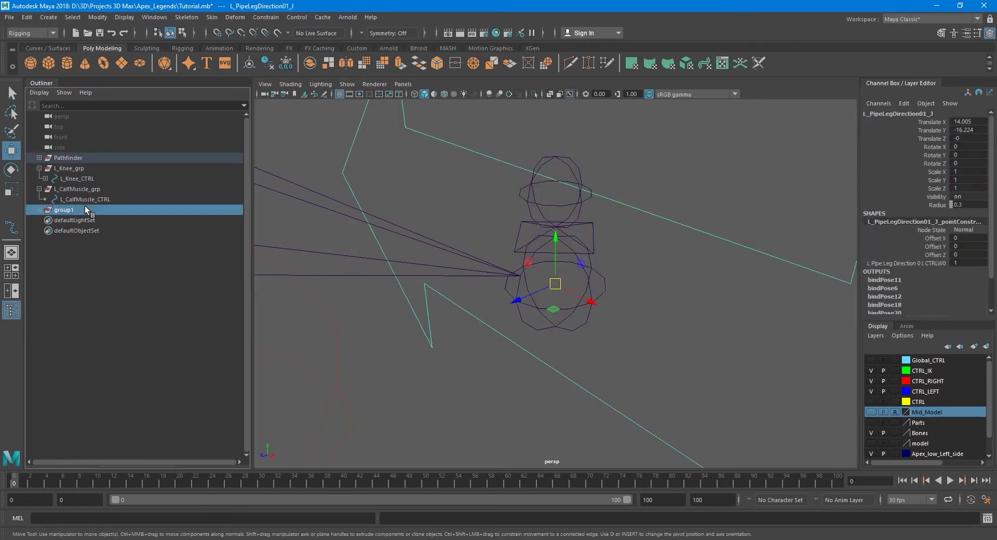
{"action": "left_click", "coordinate": [39, 210]}
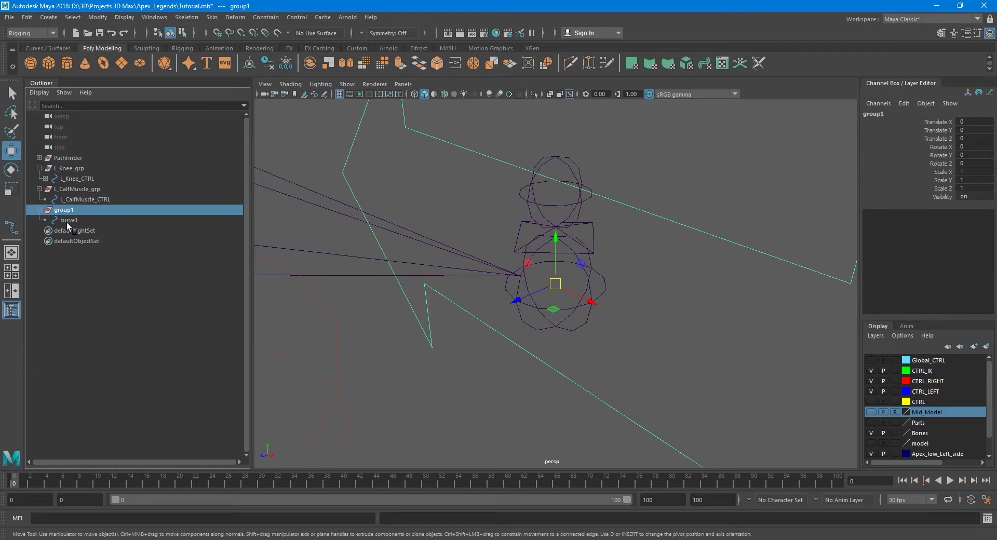
{"action": "left_click", "coordinate": [68, 220]}
{"action": "middle_click_drag", "start_coordinate": [75, 210], "coordinate": [79, 145]}
{"action": "key", "text": "ctrl+z"}
{"action": "key", "text": "q"}
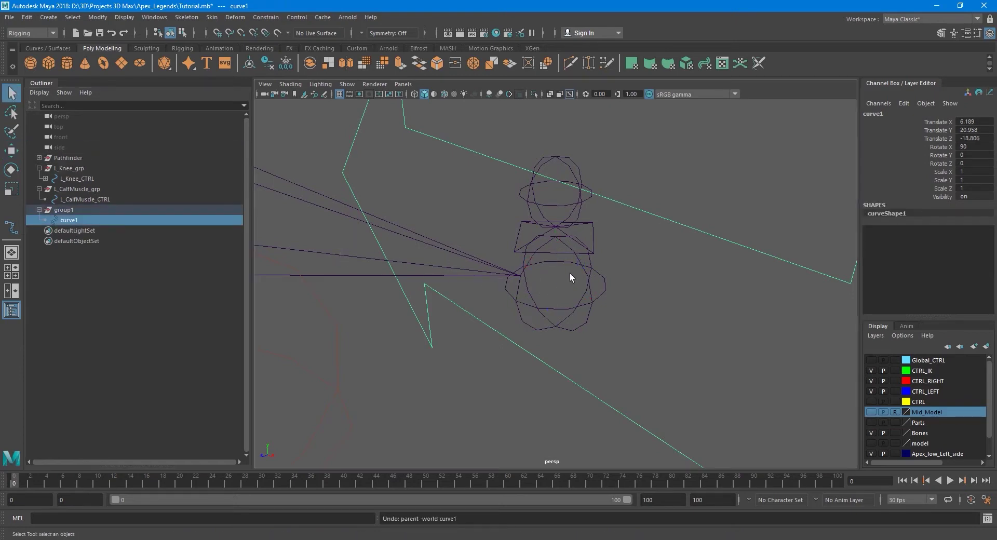
Step: Rename curve1 as L_PipeLegDirection01_CTRL, reusing the name of the L_PipeLegDirection01_J joint
{"action": "left_click", "coordinate": [585, 261]}
{"action": "left_click", "coordinate": [585, 266]}
{"action": "key", "text": "w"}
{"action": "double_click", "coordinate": [901, 113]}
{"action": "key", "text": "ctrl+c"}
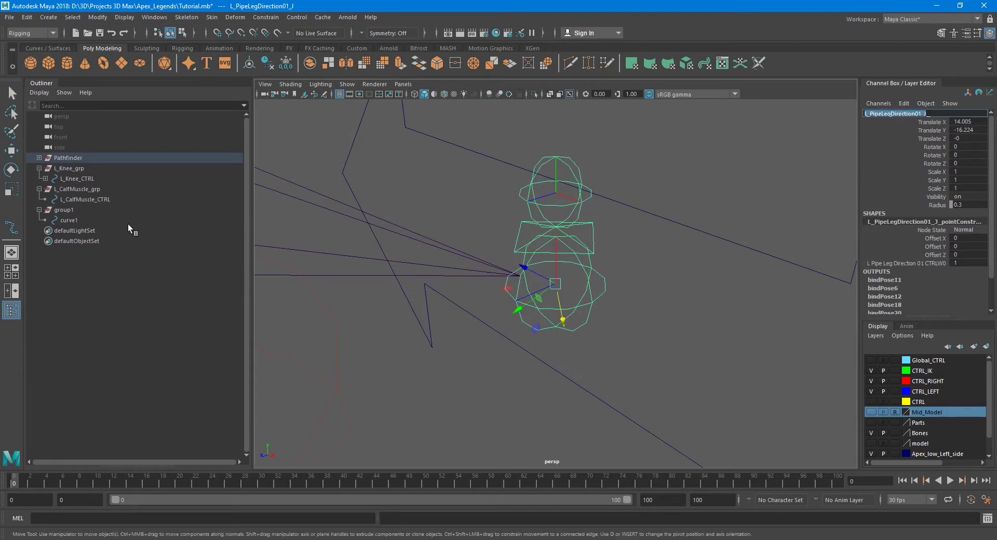
{"action": "left_click", "coordinate": [127, 223]}
{"action": "key", "text": "q"}
{"action": "double_click", "coordinate": [886, 115]}
{"action": "key", "text": "ctrl+v"}
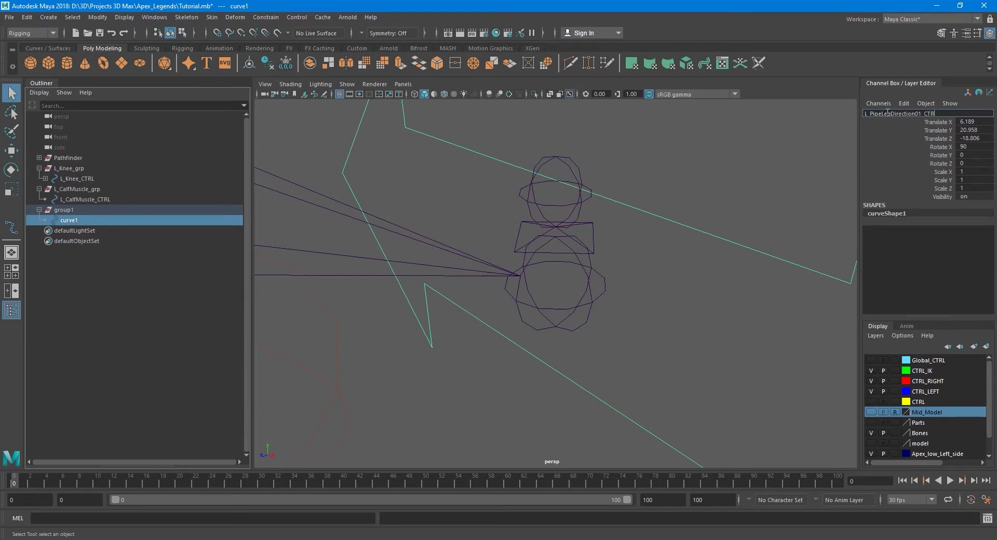
{"action": "type", "text": "CTRL"}
{"action": "key", "text": "Return"}
Step: Rename group1 as L_PipeLegDirection01_grp, reusing the control's name
{"action": "double_click", "coordinate": [887, 115]}
{"action": "key", "text": "ctrl+c"}
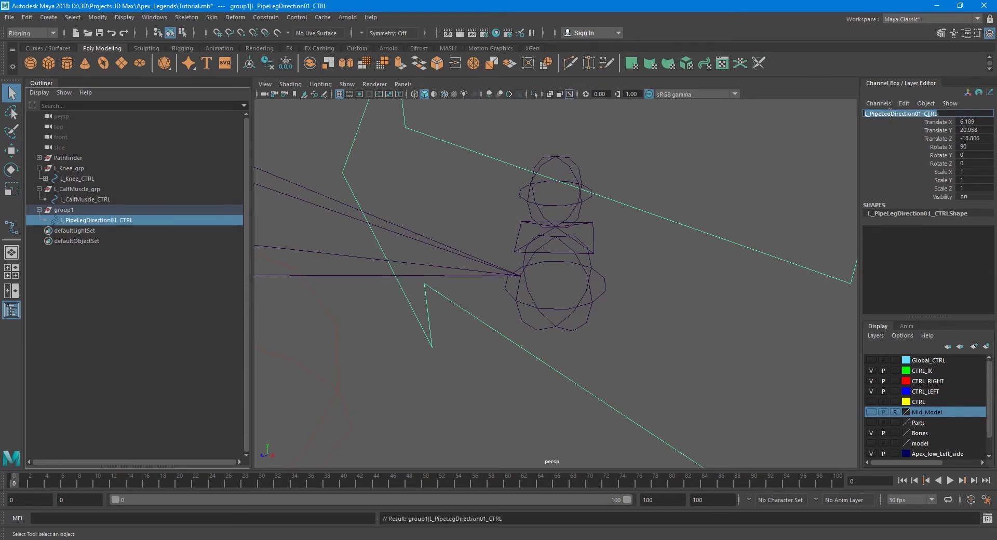
{"action": "left_click", "coordinate": [111, 211]}
{"action": "double_click", "coordinate": [893, 113]}
{"action": "key", "text": "ctrl+v"}
{"action": "type", "text": "grp"}
{"action": "key", "text": "Return"}
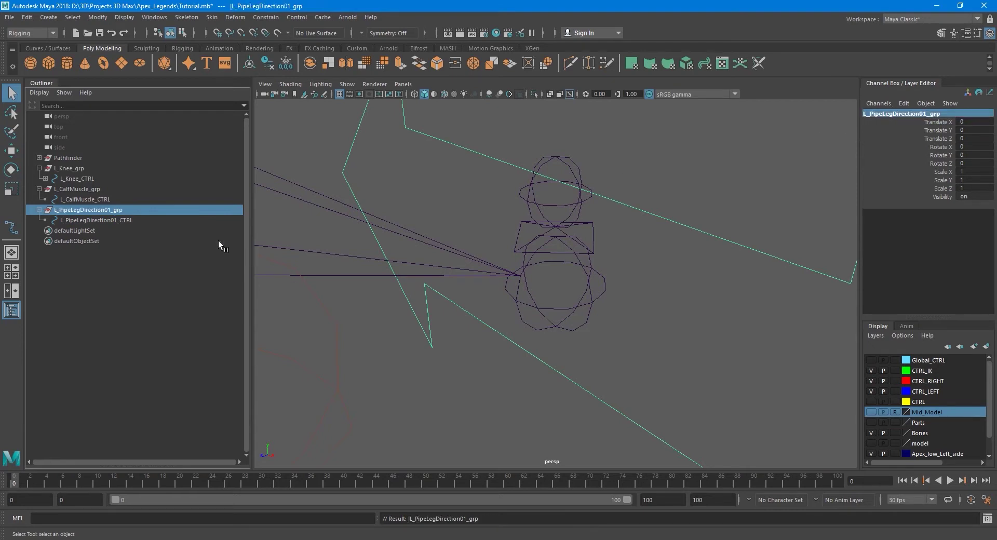
Step: Move L_PipeLegDirection01_CTRL out of its group and align L_PipeLegDirection01_grp to the L_PipeLegDirection01_J joint with a temporary parent constraint without offset
{"action": "left_click", "coordinate": [124, 219]}
{"action": "middle_click_drag", "start_coordinate": [129, 218], "coordinate": [89, 142]}
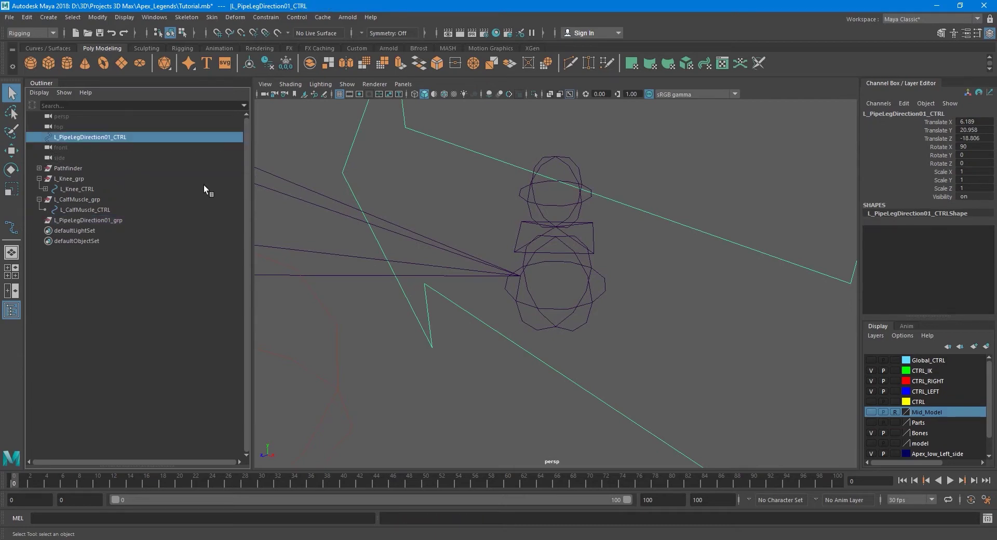
{"action": "left_click", "coordinate": [584, 275]}
{"action": "left_click", "coordinate": [587, 270]}
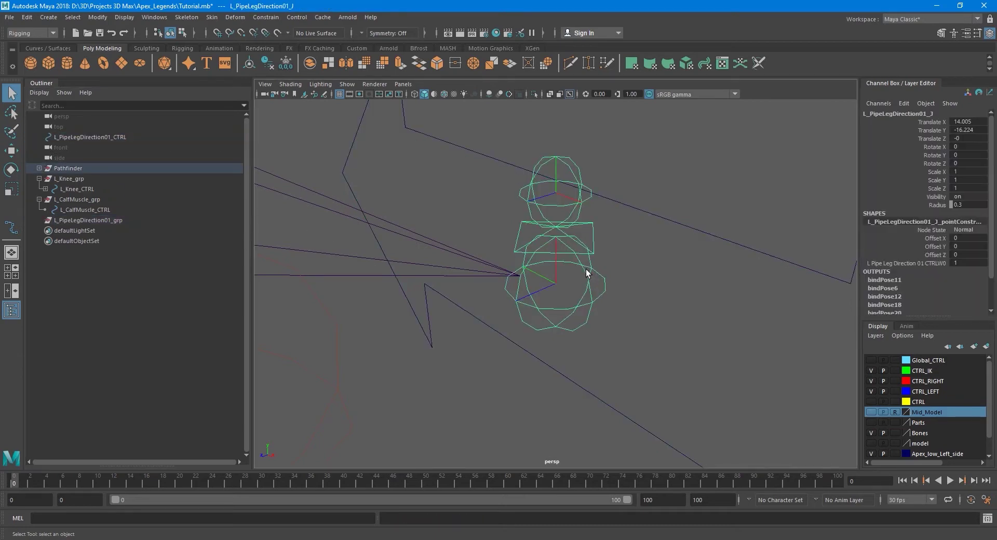
{"action": "left_click", "coordinate": [139, 220]}
{"action": "left_click", "coordinate": [266, 17]}
{"action": "left_click", "coordinate": [360, 43]}
{"action": "left_click", "coordinate": [766, 357]}
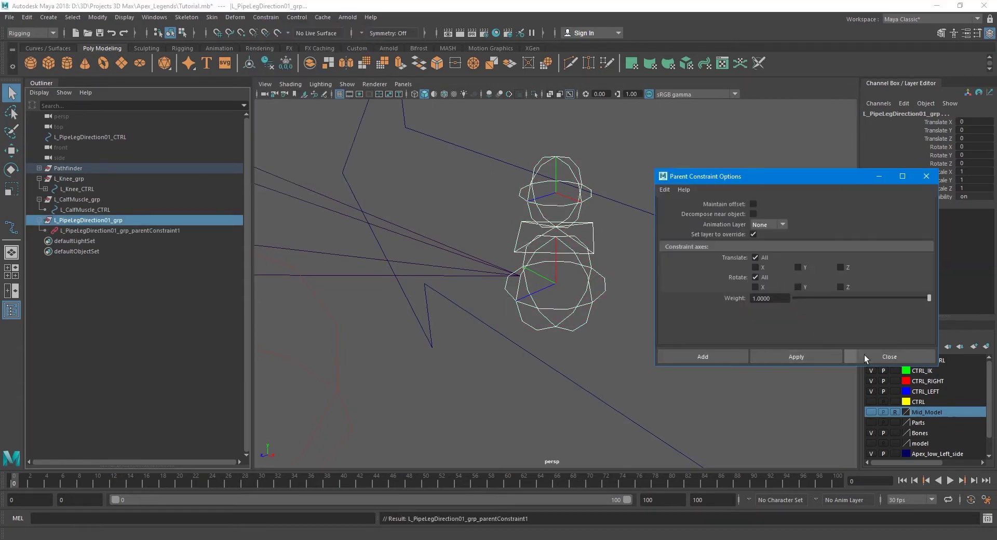
{"action": "left_click", "coordinate": [156, 232]}
{"action": "key", "text": "Delete"}
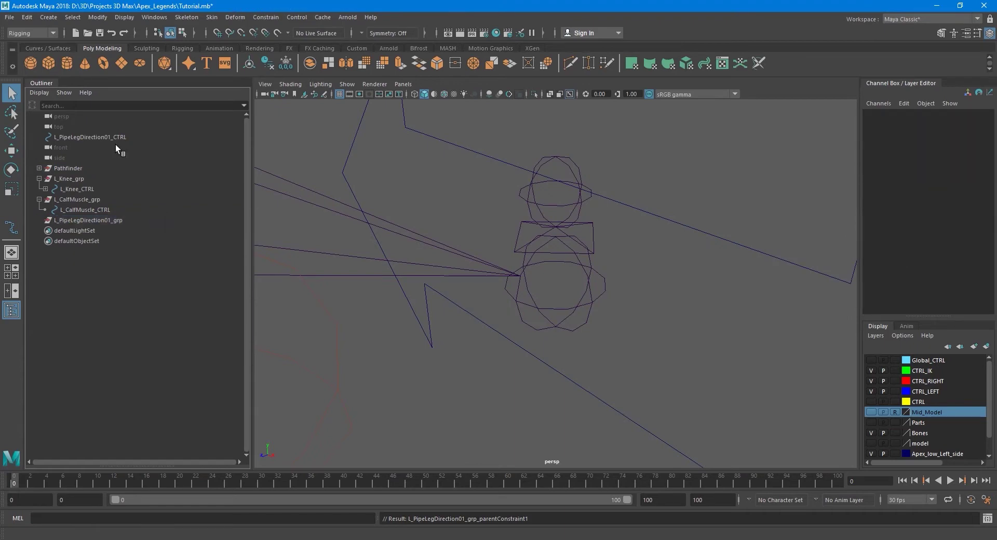
Step: Parent L_PipeLegDirection01_CTRL back under L_PipeLegDirection01_grp and freeze the control's transformations
{"action": "left_click", "coordinate": [100, 138]}
{"action": "middle_click_drag", "start_coordinate": [102, 139], "coordinate": [89, 223]}
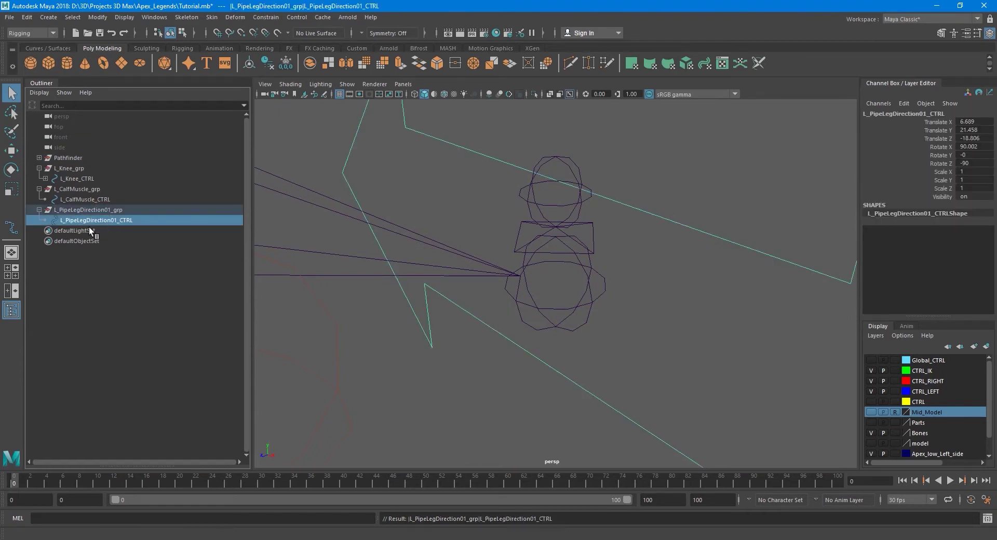
{"action": "left_click", "coordinate": [98, 17]}
{"action": "left_click", "coordinate": [115, 57]}
{"action": "key", "text": "ctrl+z"}
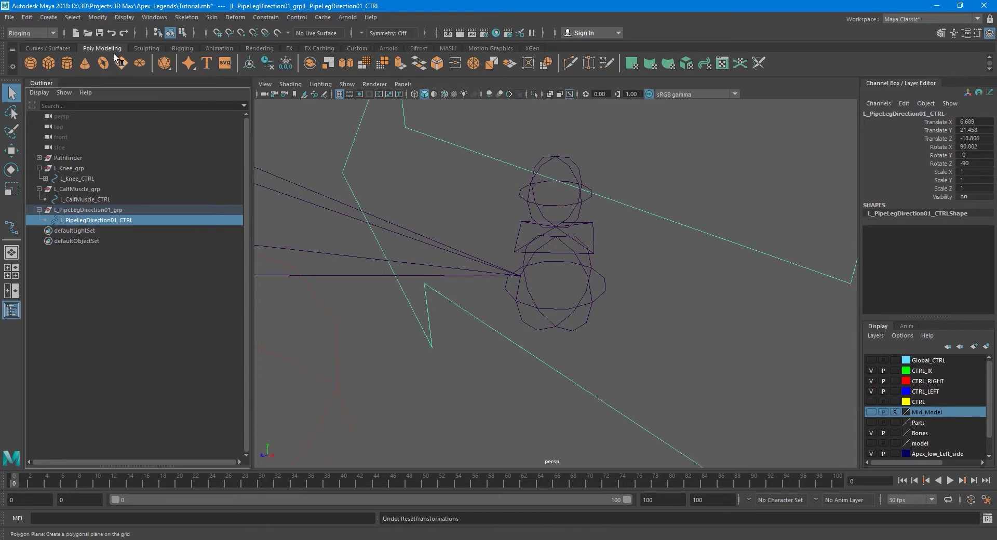
{"action": "left_click", "coordinate": [98, 17]}
{"action": "left_click", "coordinate": [123, 67]}
Step: Point-constrain the L_PipeLegDirection01_J joint to L_PipeLegDirection01_CTRL on all axes, with Maintain offset off
{"action": "scroll", "coordinate": [471, 234], "scroll_direction": "down", "scroll_amount": 6}
{"action": "left_click_drag", "start_coordinate": [594, 283], "coordinate": [581, 286], "text": "alt"}
{"action": "scroll", "coordinate": [572, 286], "scroll_direction": "up", "scroll_amount": 3}
{"action": "left_click", "coordinate": [572, 286], "text": "shift"}
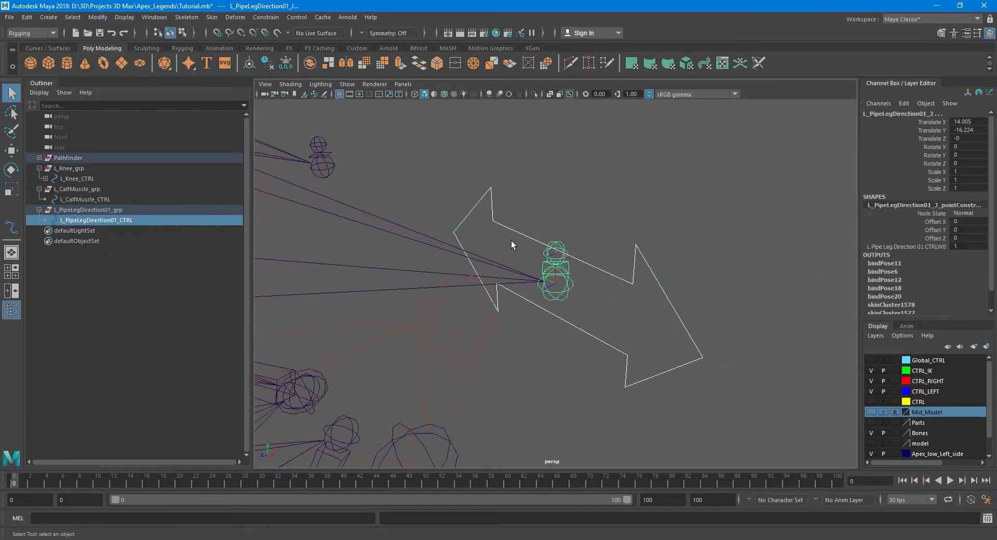
{"action": "left_click", "coordinate": [266, 18]}
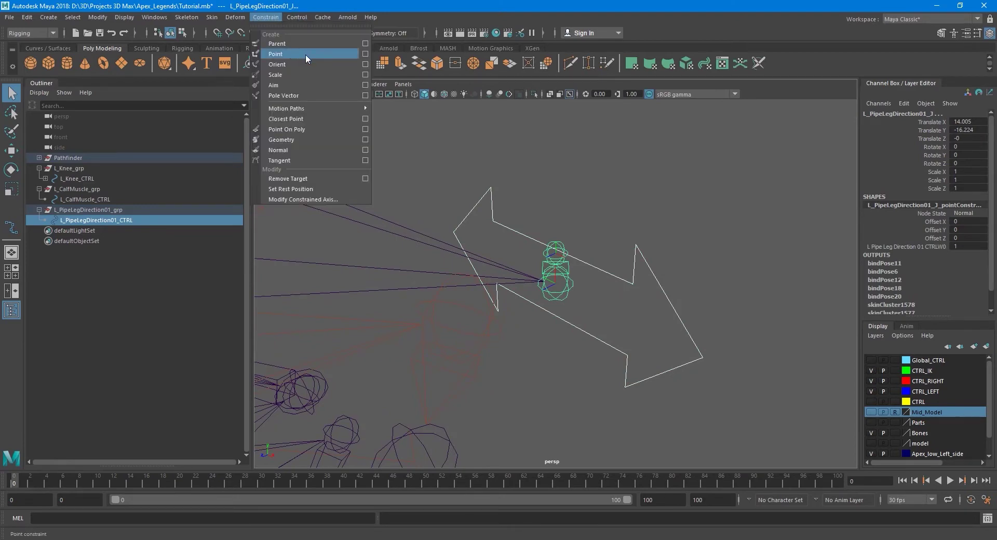
{"action": "left_click", "coordinate": [365, 53]}
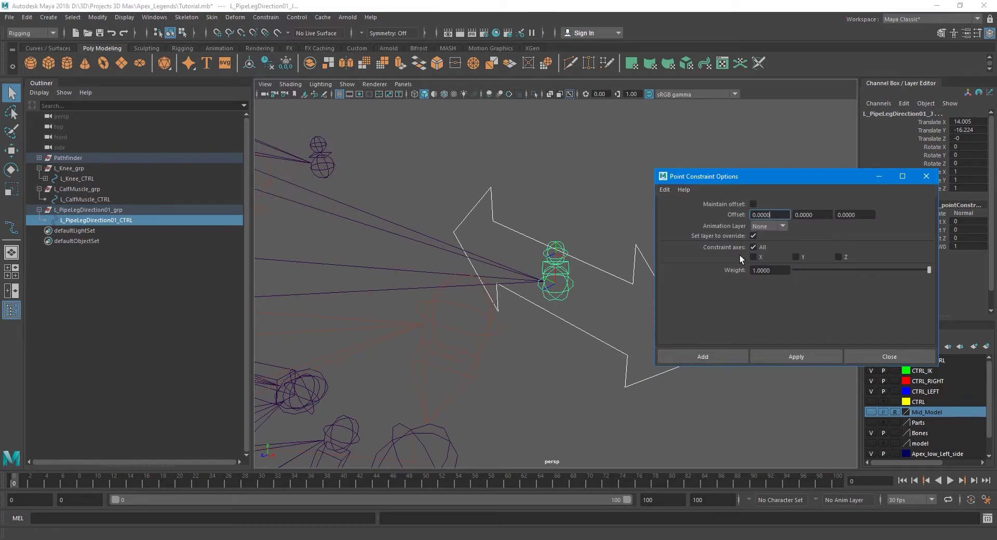
{"action": "left_click", "coordinate": [802, 360]}
{"action": "left_click", "coordinate": [876, 356]}
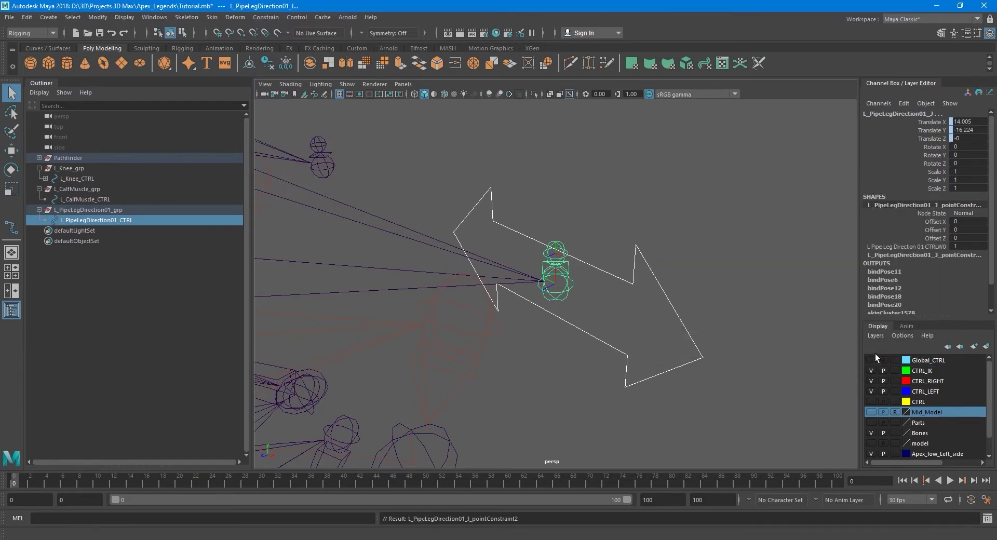
Step: Test the pipe joint's constraint by moving L_PipeLegDirection01_CTRL, and undo the move
{"action": "left_click", "coordinate": [128, 220]}
{"action": "key", "text": "w"}
{"action": "scroll", "coordinate": [580, 290], "scroll_direction": "down", "scroll_amount": 3}
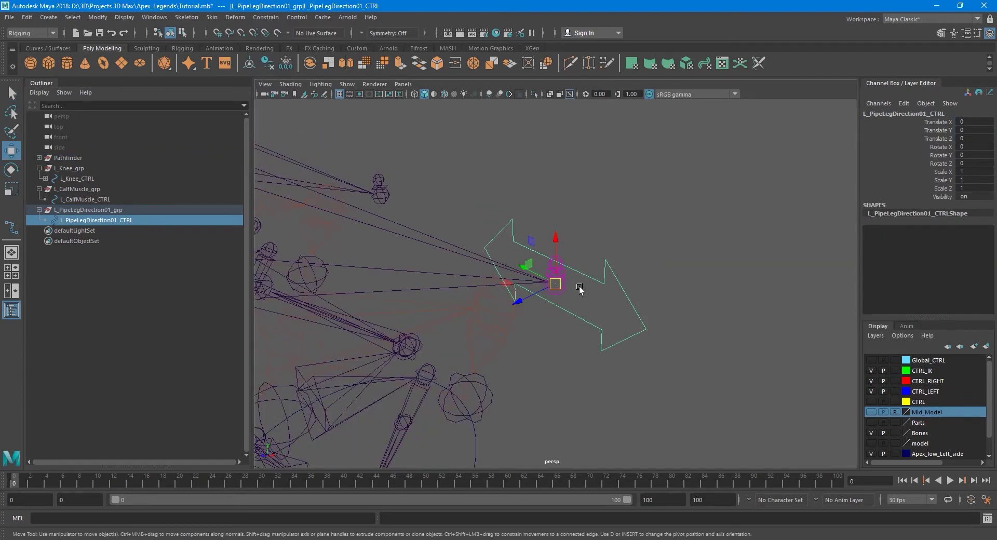
{"action": "left_click_drag", "start_coordinate": [580, 287], "coordinate": [610, 307], "text": "alt"}
{"action": "left_click_drag", "start_coordinate": [521, 271], "coordinate": [477, 255]}
{"action": "key", "text": "ctrl+z"}
{"action": "key", "text": "ctrl+z"}
{"action": "key", "text": "ctrl+z"}
{"action": "key", "text": "ctrl+z"}
{"action": "key", "text": "q"}
Step: Try moving L_PipeLegDirection01_CTRL along its Y axis once more and return it to its zero position
{"action": "left_click_drag", "start_coordinate": [652, 319], "coordinate": [597, 310], "text": "alt"}
{"action": "left_click", "coordinate": [565, 290]}
{"action": "left_click", "coordinate": [566, 289]}
{"action": "key", "text": "w"}
{"action": "key", "text": "q"}
{"action": "scroll", "coordinate": [595, 300], "scroll_direction": "down", "scroll_amount": 5}
{"action": "left_click", "coordinate": [595, 286]}
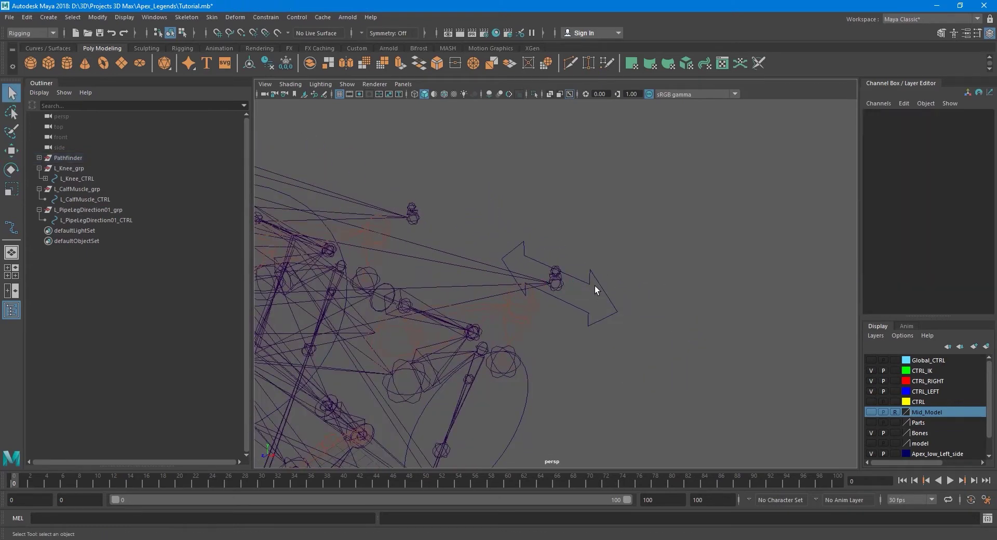
{"action": "left_click", "coordinate": [596, 290]}
{"action": "key", "text": "w"}
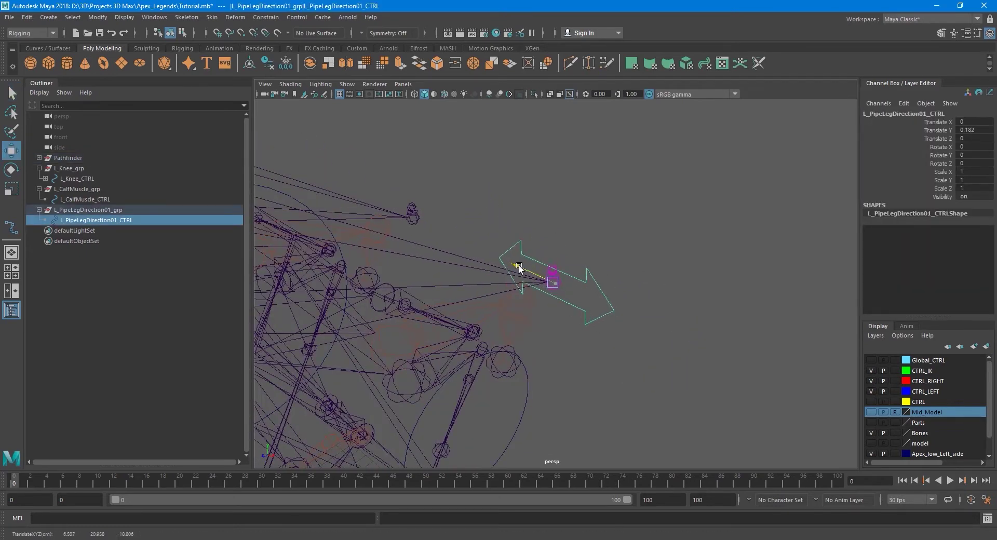
{"action": "key", "text": "q"}
{"action": "left_click_drag", "start_coordinate": [643, 327], "coordinate": [581, 306], "text": "alt"}
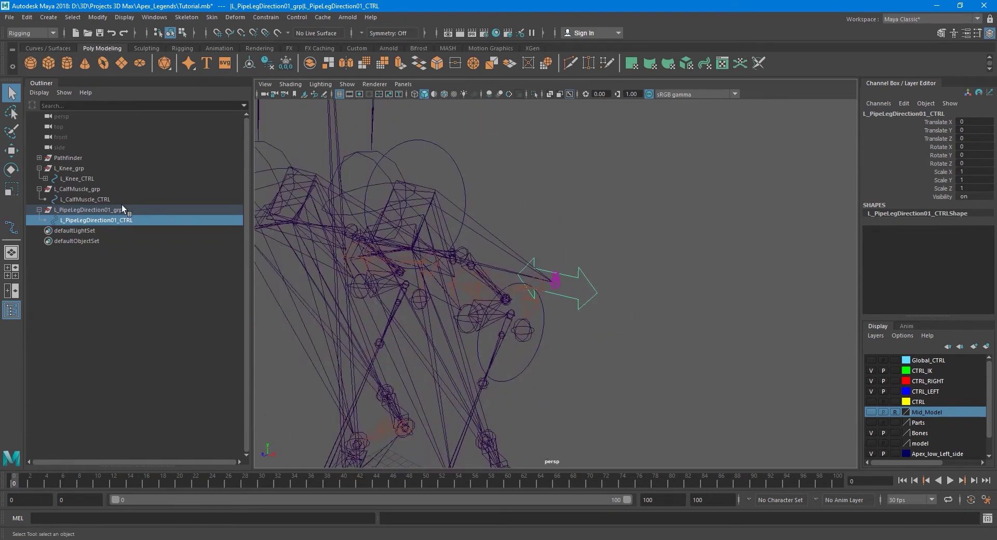
Step: Show the Mid_Model layer and parent L_CalfMuscle_grp and L_PipeLegDirection01_grp under L_Knee_CTRL
{"action": "left_click", "coordinate": [871, 412]}
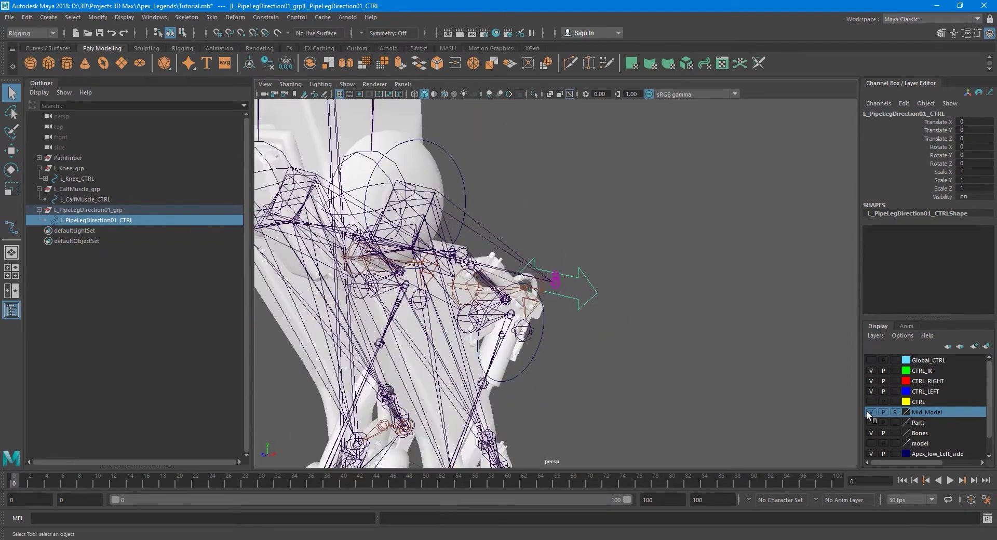
{"action": "left_click_drag", "start_coordinate": [620, 277], "coordinate": [597, 278], "text": "alt"}
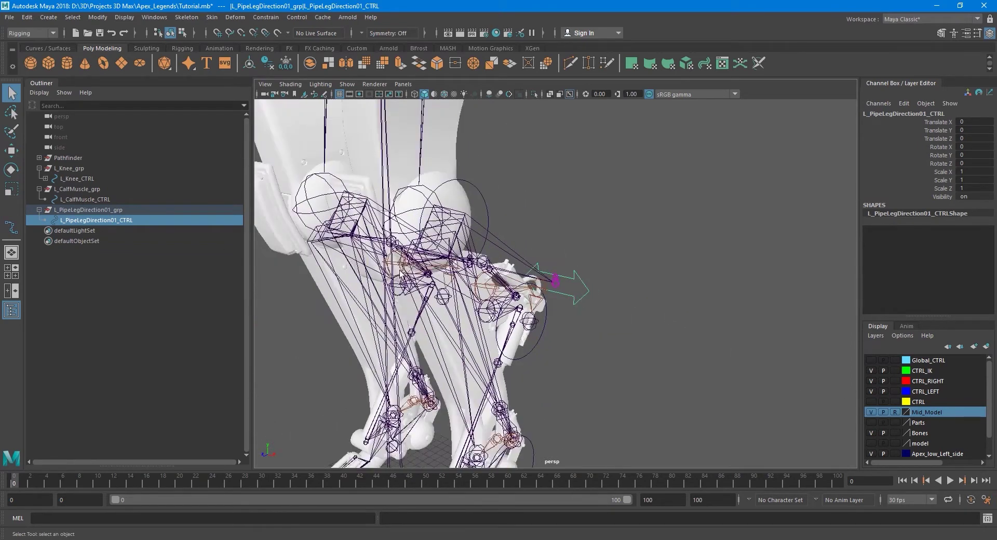
{"action": "left_click", "coordinate": [86, 190]}
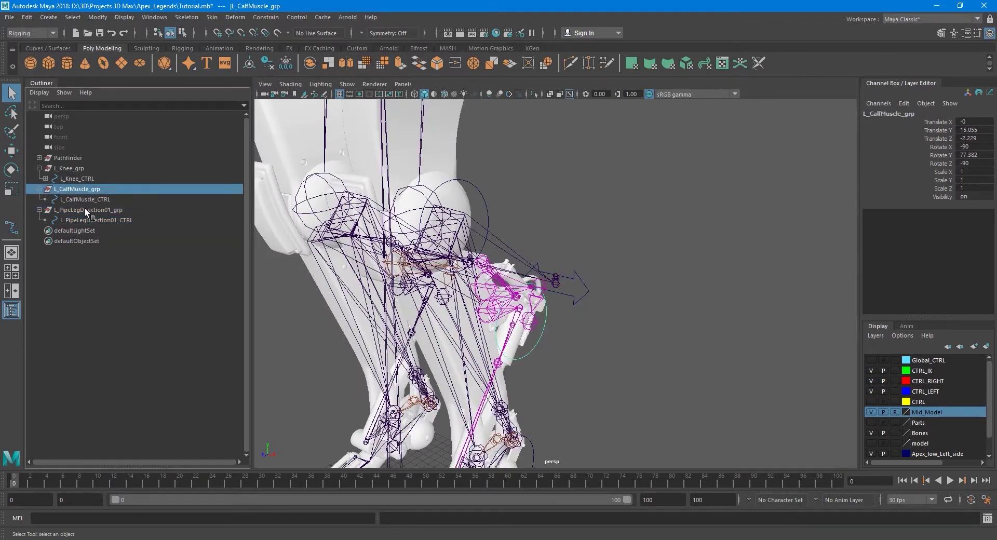
{"action": "left_click", "coordinate": [85, 209], "text": "ctrl"}
{"action": "mouse_move", "coordinate": [75, 196]}
{"action": "middle_mouse_down"}
{"action": "mouse_move", "coordinate": [41, 194]}
{"action": "mouse_move", "coordinate": [78, 195]}
{"action": "mouse_move", "coordinate": [78, 180]}
{"action": "middle_mouse_up"}
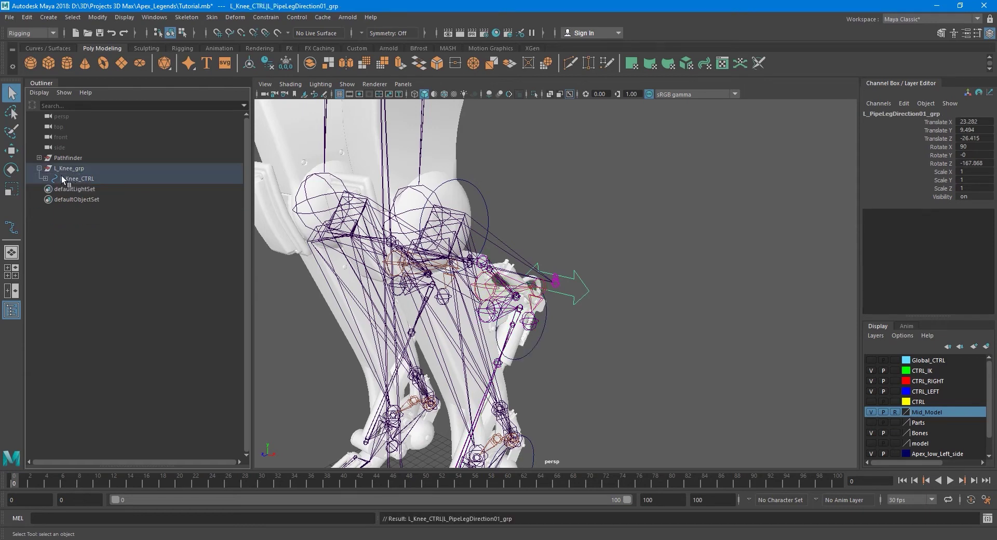
Step: Test the lower leg hierarchy by rotating L_Knee_CTRL, and undo the rotation
{"action": "left_click", "coordinate": [74, 180]}
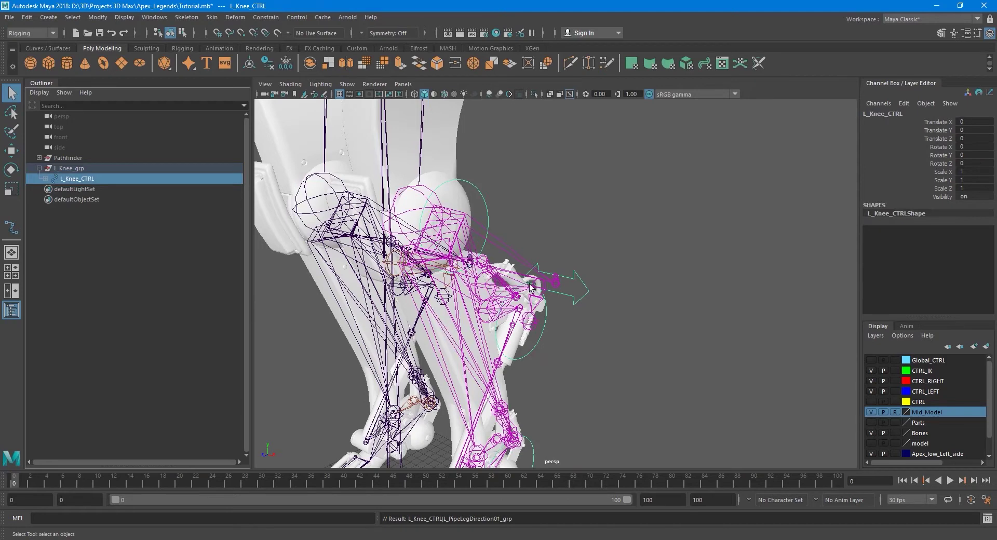
{"action": "scroll", "coordinate": [582, 216], "scroll_direction": "down", "scroll_amount": 4}
{"action": "key", "text": "e"}
{"action": "left_click_drag", "start_coordinate": [582, 230], "coordinate": [550, 243], "text": "alt"}
{"action": "left_click_drag", "start_coordinate": [483, 204], "coordinate": [473, 236]}
{"action": "key", "text": "ctrl+z"}
{"action": "key", "text": "q"}
Step: Examine the left upper leg and hip joints, including L_LegTop_J, from several angles
{"action": "left_click_drag", "start_coordinate": [589, 250], "coordinate": [566, 223], "text": "alt"}
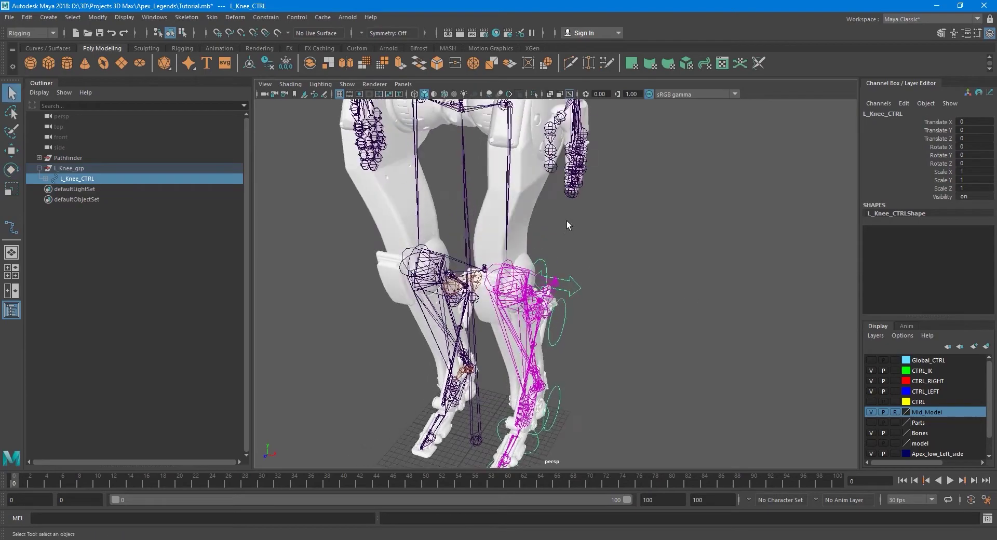
{"action": "middle_click_drag", "start_coordinate": [566, 223], "coordinate": [582, 292], "text": "alt"}
{"action": "left_click_drag", "start_coordinate": [589, 291], "coordinate": [546, 279], "text": "alt"}
{"action": "scroll", "coordinate": [558, 281], "scroll_direction": "up", "scroll_amount": 2}
{"action": "scroll", "coordinate": [558, 282], "scroll_direction": "down", "scroll_amount": 1}
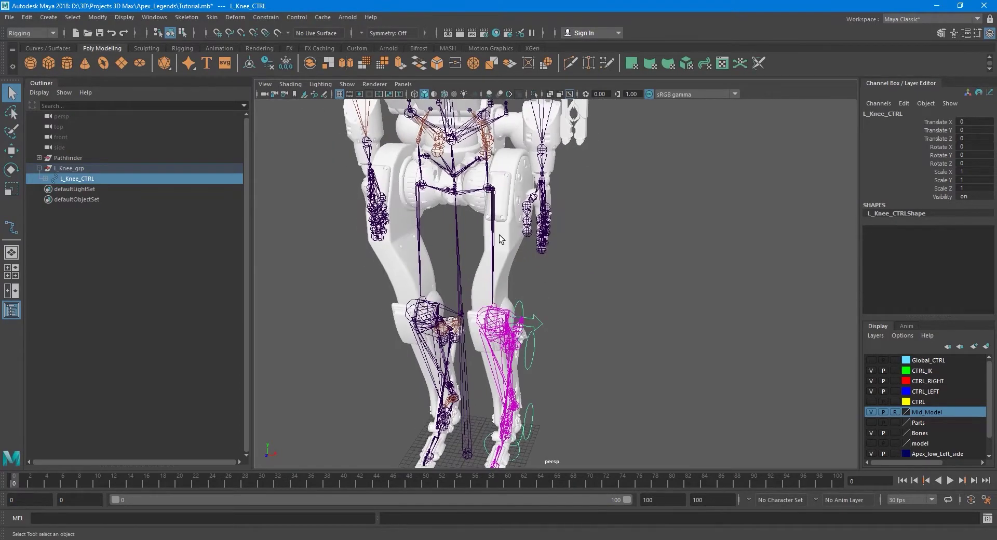
{"action": "scroll", "coordinate": [527, 248], "scroll_direction": "up", "scroll_amount": 4}
{"action": "scroll", "coordinate": [528, 247], "scroll_direction": "up", "scroll_amount": 4}
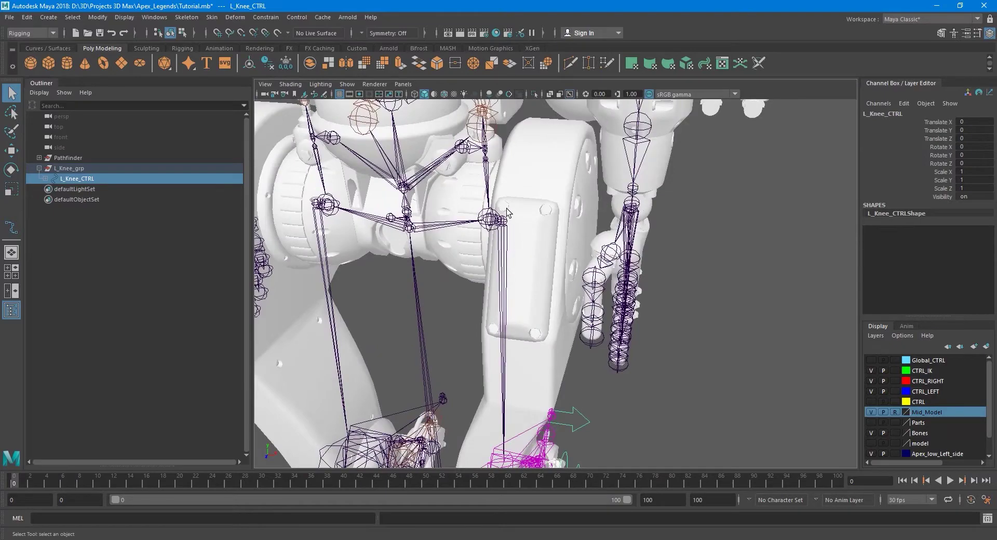
{"action": "scroll", "coordinate": [536, 249], "scroll_direction": "down", "scroll_amount": 5}
{"action": "scroll", "coordinate": [538, 250], "scroll_direction": "up", "scroll_amount": 2}
{"action": "scroll", "coordinate": [538, 251], "scroll_direction": "up", "scroll_amount": 3}
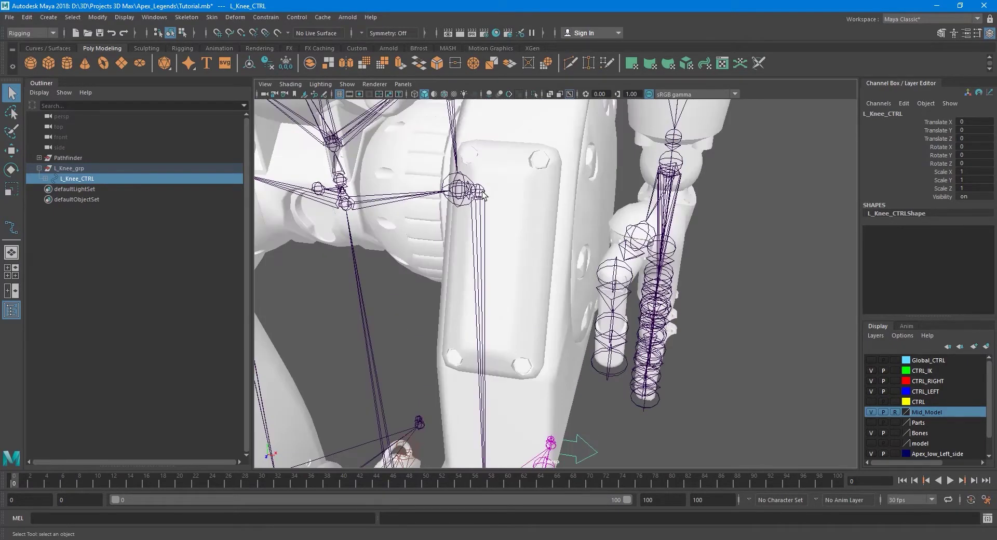
{"action": "left_click", "coordinate": [496, 191]}
{"action": "scroll", "coordinate": [497, 191], "scroll_direction": "down", "scroll_amount": 3}
{"action": "left_click_drag", "start_coordinate": [575, 331], "coordinate": [544, 284], "text": "alt"}
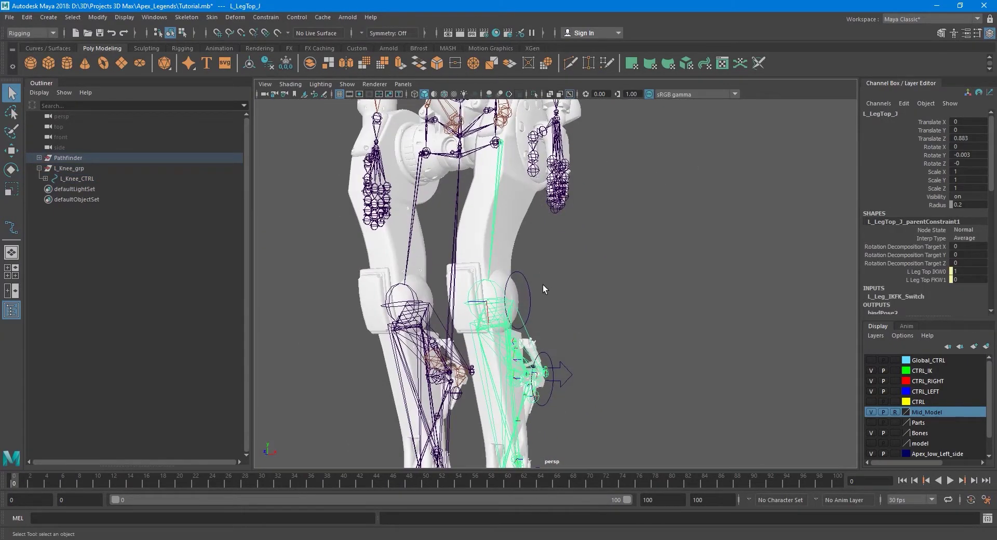
Step: Duplicate L_Knee_grp and delete the foot, calf muscle and pipe direction groups under the copy's control
{"action": "left_click", "coordinate": [527, 285]}
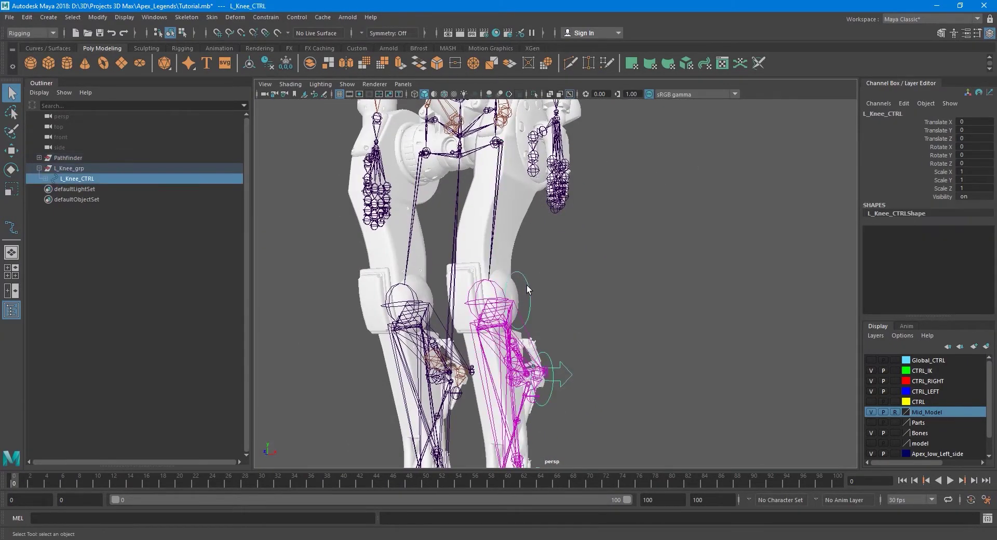
{"action": "left_click", "coordinate": [74, 175], "text": "ctrl"}
{"action": "left_click", "coordinate": [88, 179], "text": "ctrl"}
{"action": "left_click", "coordinate": [82, 169], "text": "ctrl"}
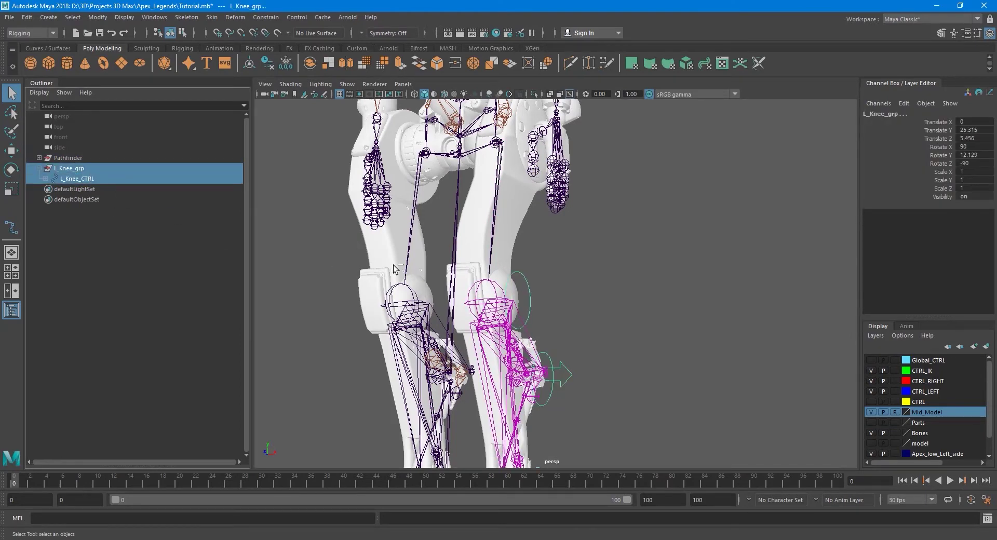
{"action": "key", "text": "ctrl+d"}
{"action": "left_click", "coordinate": [39, 189]}
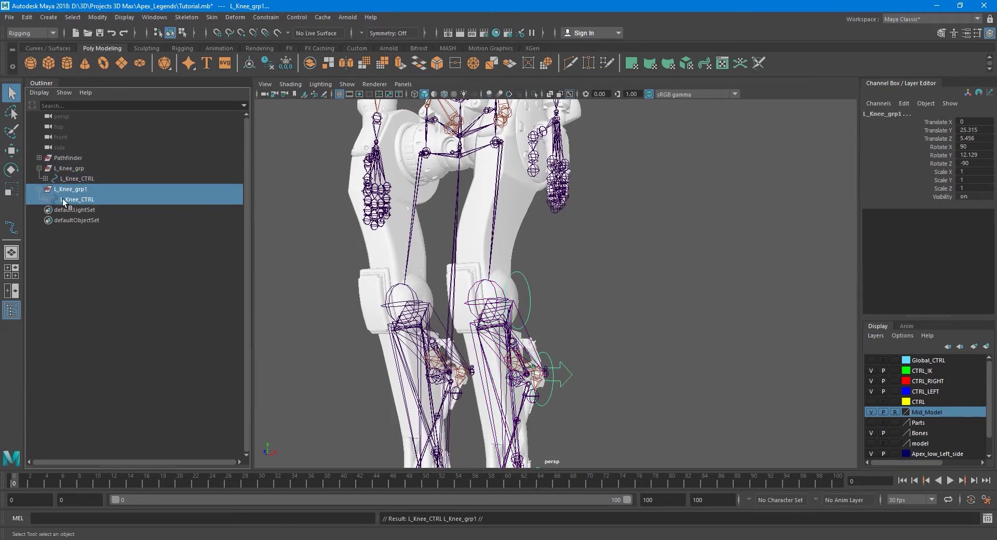
{"action": "left_click", "coordinate": [46, 199], "text": "shift"}
{"action": "left_click", "coordinate": [86, 210]}
{"action": "left_click", "coordinate": [98, 321], "text": "shift"}
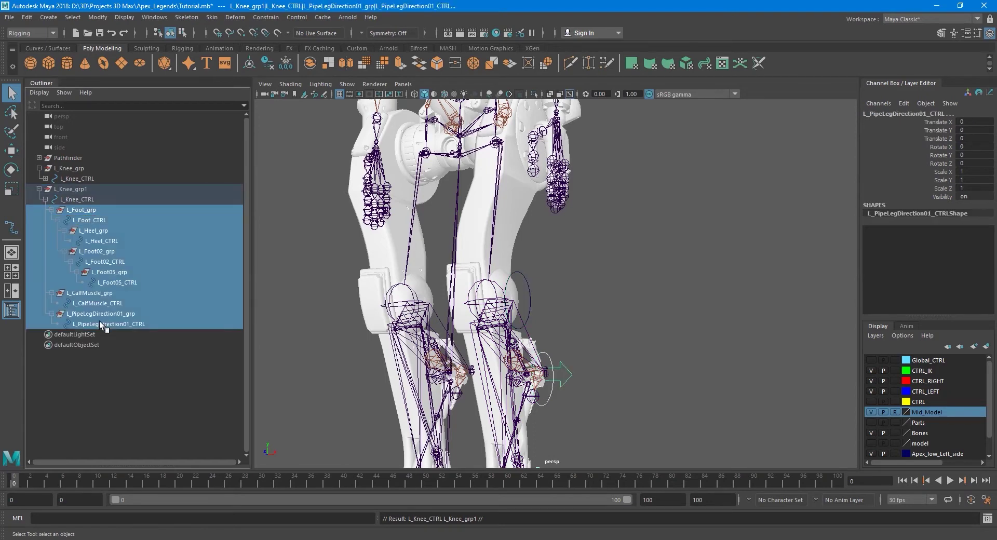
{"action": "key", "text": "Delete"}
{"action": "left_click", "coordinate": [76, 200]}
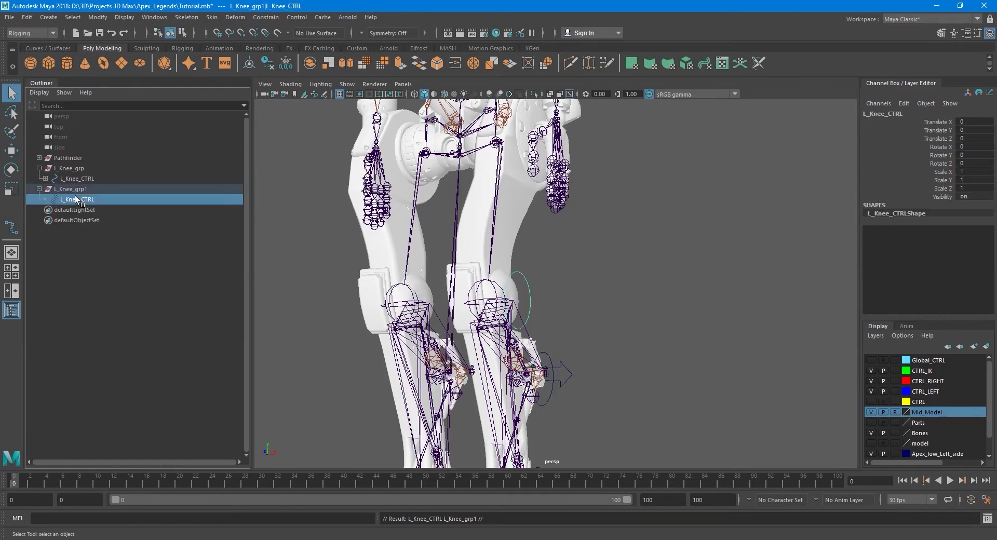
Step: Snap the duplicated knee group to the L_LegTop_J joint at the left hip, hiding the Mid_Model layer during the move
{"action": "left_click", "coordinate": [70, 189]}
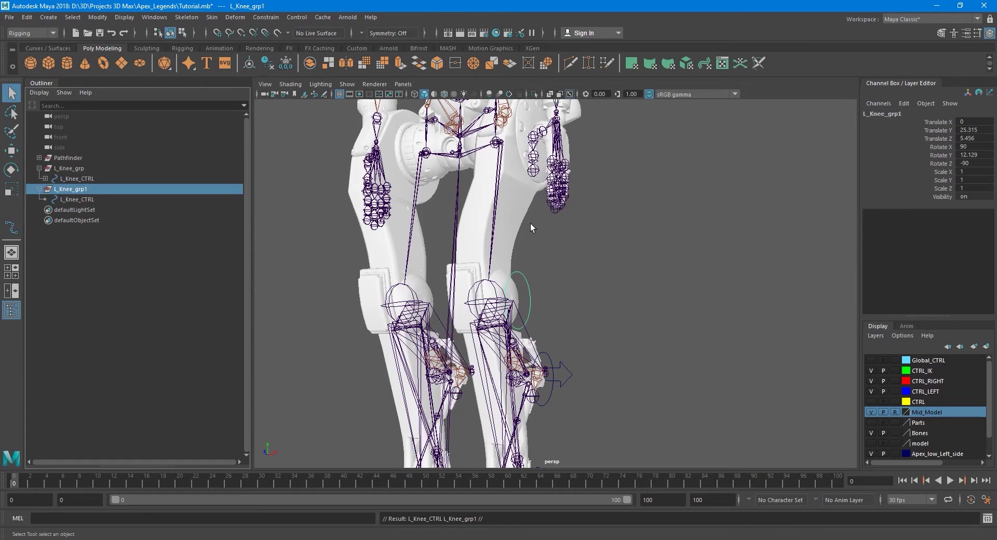
{"action": "left_click_drag", "start_coordinate": [506, 249], "coordinate": [547, 299], "text": "alt"}
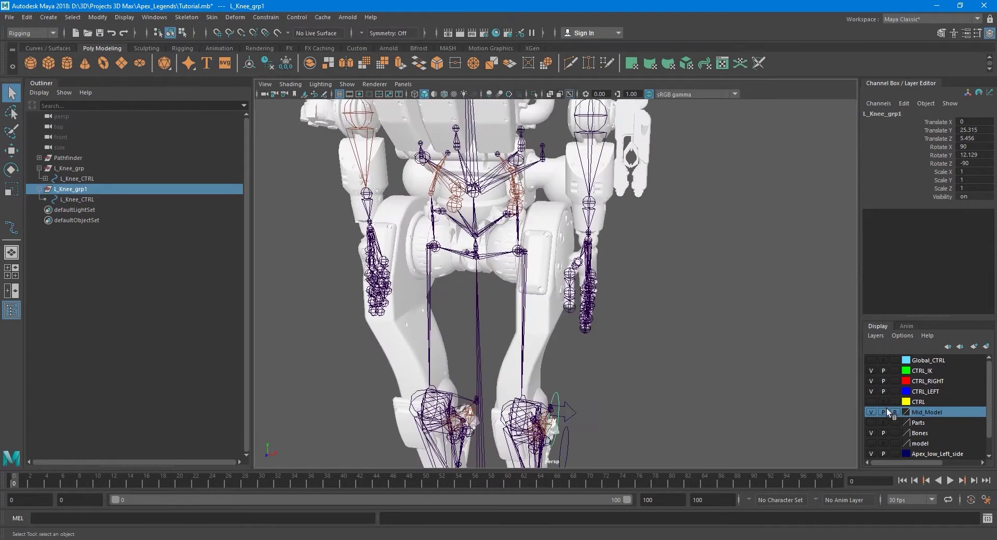
{"action": "left_click", "coordinate": [871, 412]}
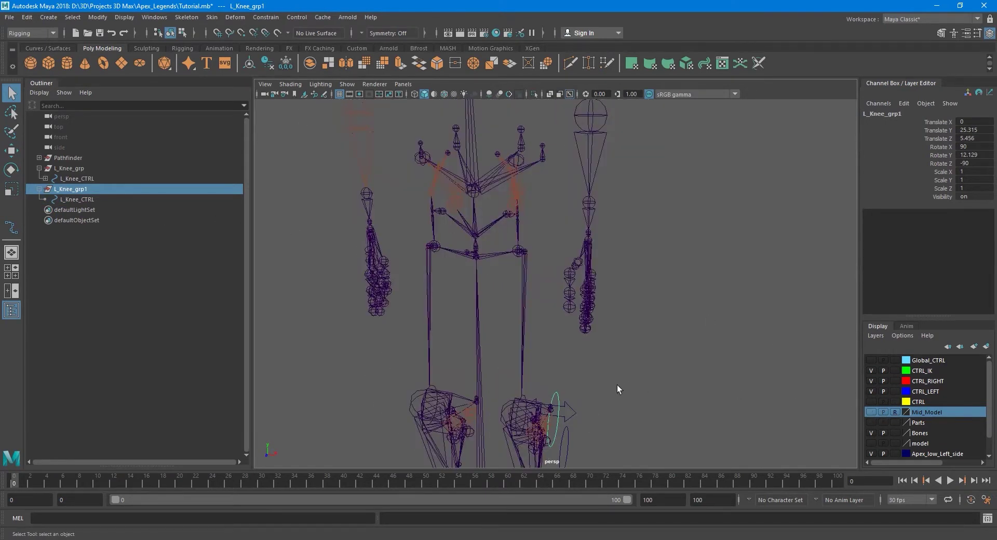
{"action": "key", "text": "w"}
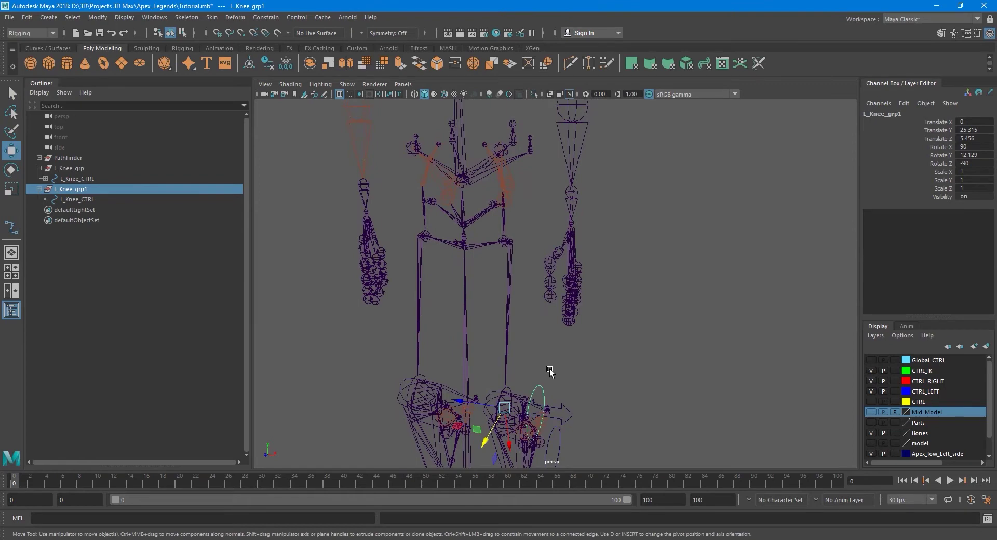
{"action": "key", "text": "v"}
{"action": "left_click_drag", "start_coordinate": [504, 408], "coordinate": [514, 253]}
{"action": "middle_click_drag", "start_coordinate": [524, 260], "coordinate": [526, 292], "text": "alt"}
{"action": "scroll", "coordinate": [526, 292], "scroll_direction": "up", "scroll_amount": 10}
{"action": "left_click_drag", "start_coordinate": [483, 295], "coordinate": [508, 303], "text": "alt"}
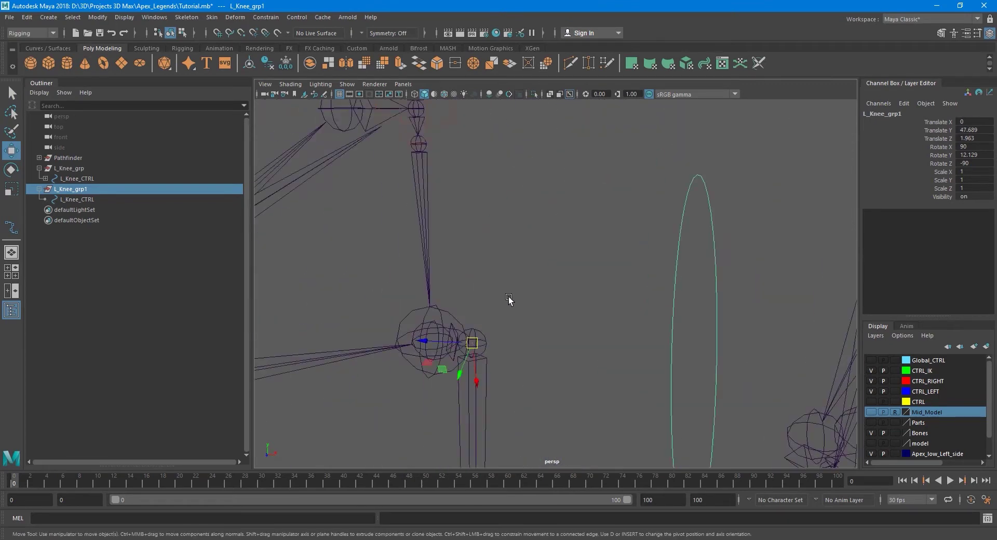
{"action": "left_click", "coordinate": [871, 412]}
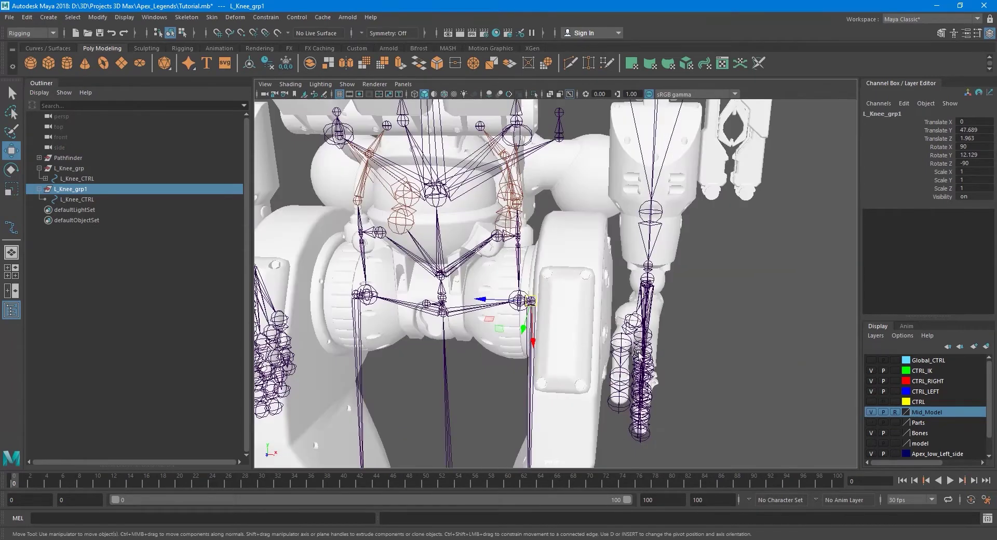
Step: Move the control vertices of the duplicated L_Knee_CTRL outward past the left hip, hiding the Mid_Model layer while selecting them
{"action": "left_click_drag", "start_coordinate": [607, 352], "coordinate": [726, 363], "text": "alt"}
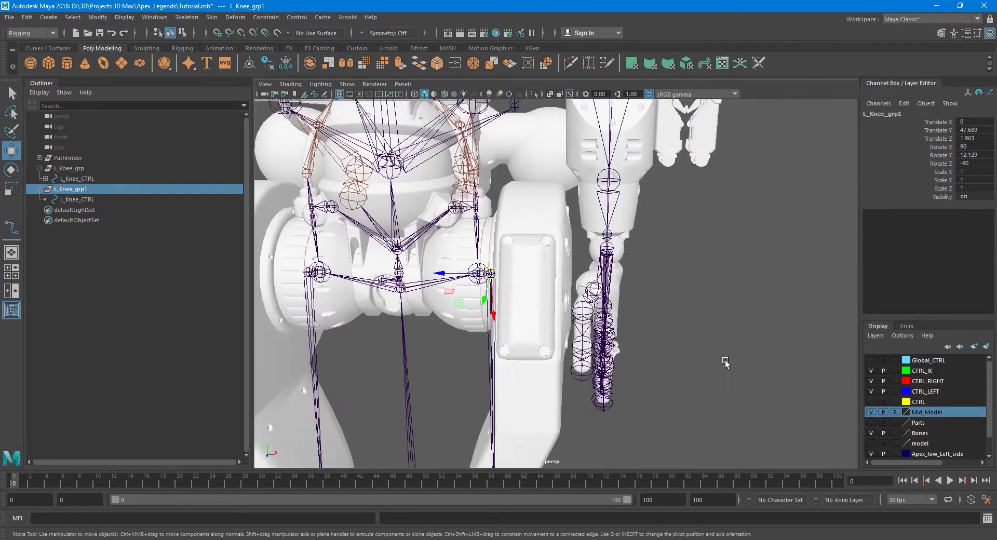
{"action": "left_click", "coordinate": [871, 412]}
{"action": "right_click_drag", "start_coordinate": [550, 248], "coordinate": [550, 259]}
{"action": "left_click", "coordinate": [117, 199]}
{"action": "left_click_drag", "start_coordinate": [546, 207], "coordinate": [568, 336]}
{"action": "left_click", "coordinate": [873, 412]}
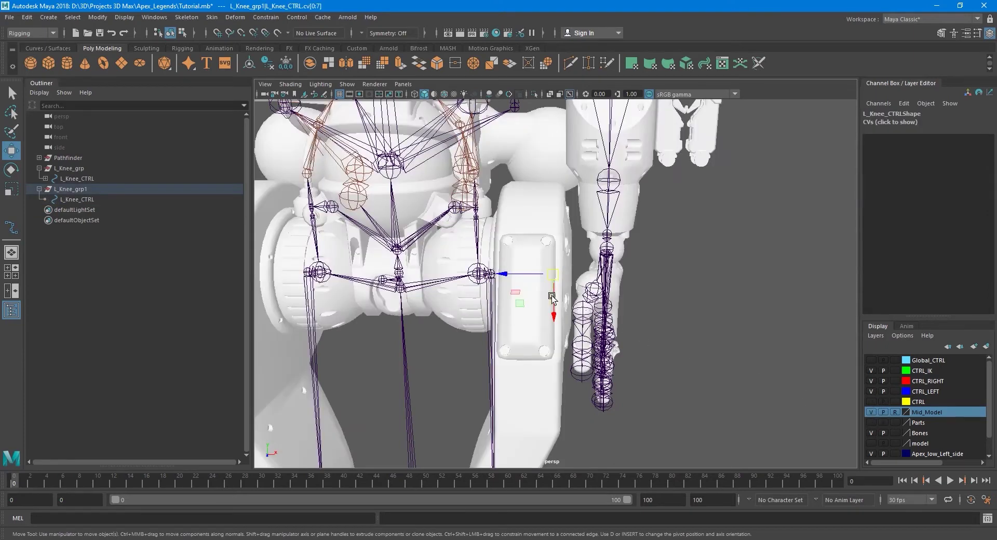
{"action": "left_click_drag", "start_coordinate": [512, 275], "coordinate": [537, 285]}
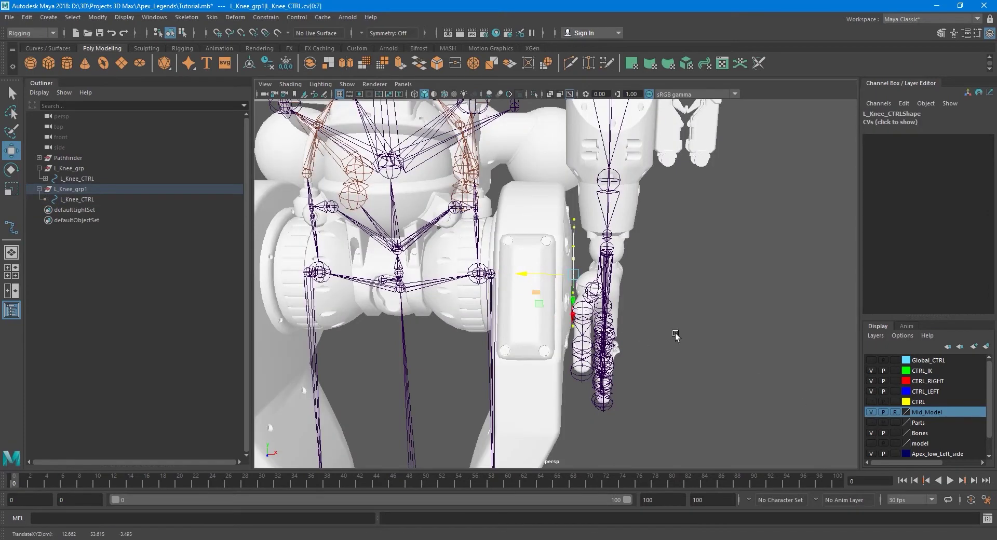
Step: Scale up the control's vertices until the circle surrounds the round hip plate, and return to object mode
{"action": "left_click_drag", "start_coordinate": [677, 336], "coordinate": [668, 332], "text": "alt"}
{"action": "key", "text": "r"}
{"action": "left_click_drag", "start_coordinate": [542, 268], "coordinate": [541, 327]}
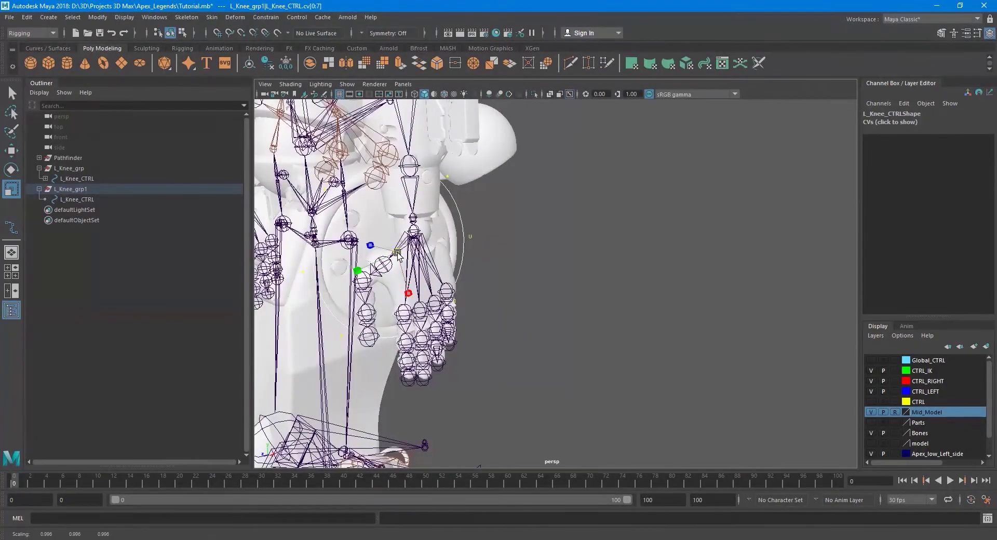
{"action": "key", "text": "q"}
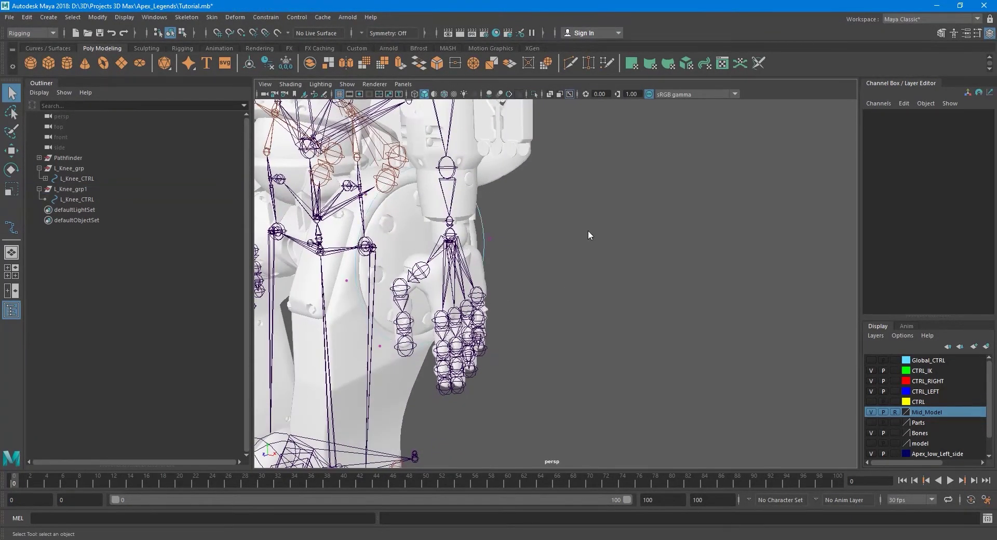
{"action": "right_click_drag", "start_coordinate": [588, 230], "coordinate": [610, 220]}
{"action": "left_click", "coordinate": [597, 225]}
Step: Examine the enlarged control circle at the left hip against the whole leg from several angles
{"action": "scroll", "coordinate": [604, 250], "scroll_direction": "down", "scroll_amount": 3}
{"action": "left_click_drag", "start_coordinate": [604, 250], "coordinate": [561, 219], "text": "alt"}
{"action": "left_click_drag", "start_coordinate": [586, 297], "coordinate": [612, 256], "text": "alt"}
{"action": "middle_click_drag", "start_coordinate": [613, 256], "coordinate": [577, 251], "text": "alt"}
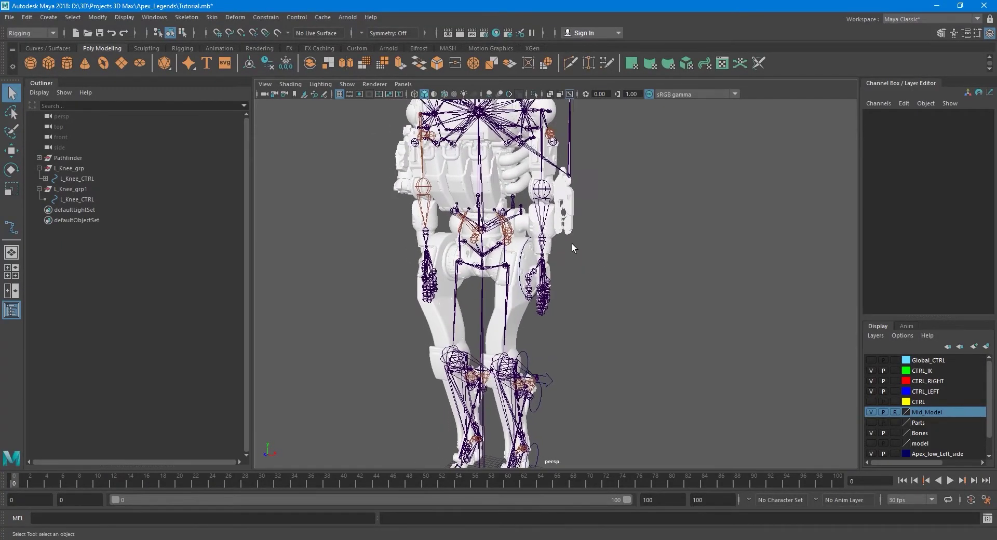
{"action": "scroll", "coordinate": [560, 242], "scroll_direction": "up", "scroll_amount": 5}
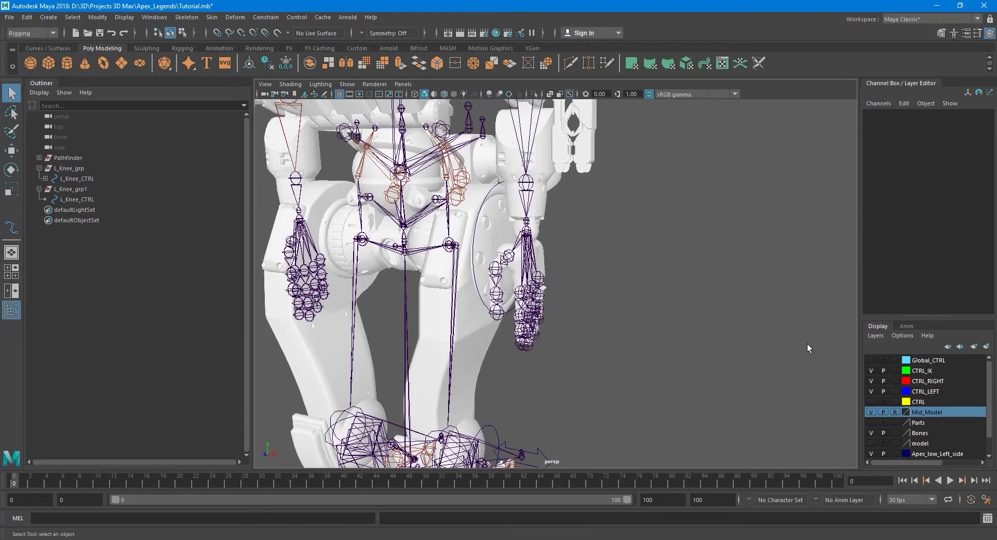
{"action": "mouse_move", "coordinate": [515, 243]}
{"action": "left_mouse_down", "text": "alt"}
{"action": "mouse_move", "coordinate": [555, 241]}
{"action": "mouse_move", "coordinate": [521, 239]}
{"action": "left_mouse_up", "text": "alt"}
{"action": "scroll", "coordinate": [522, 243], "scroll_direction": "up", "scroll_amount": 5}
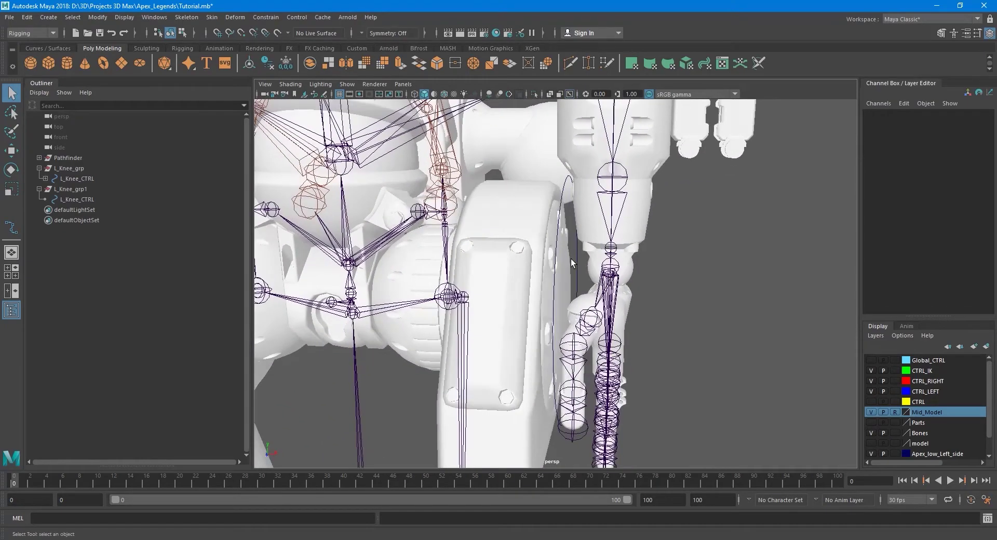
{"action": "left_click", "coordinate": [571, 263]}
{"action": "left_click_drag", "start_coordinate": [570, 263], "coordinate": [565, 284], "text": "alt"}
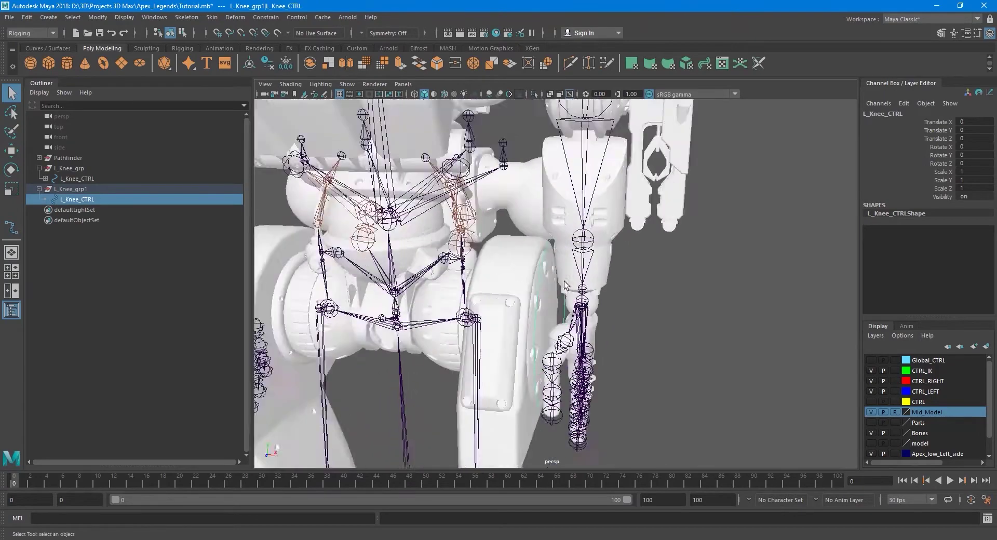
{"action": "scroll", "coordinate": [564, 282], "scroll_direction": "up", "scroll_amount": 2}
Step: Hide the Mid_Model layer and rename the control under L_Knee_grp1 to L_LegTop_CTRL, based on the L_LegTop_J joint's name
{"action": "left_click", "coordinate": [76, 189]}
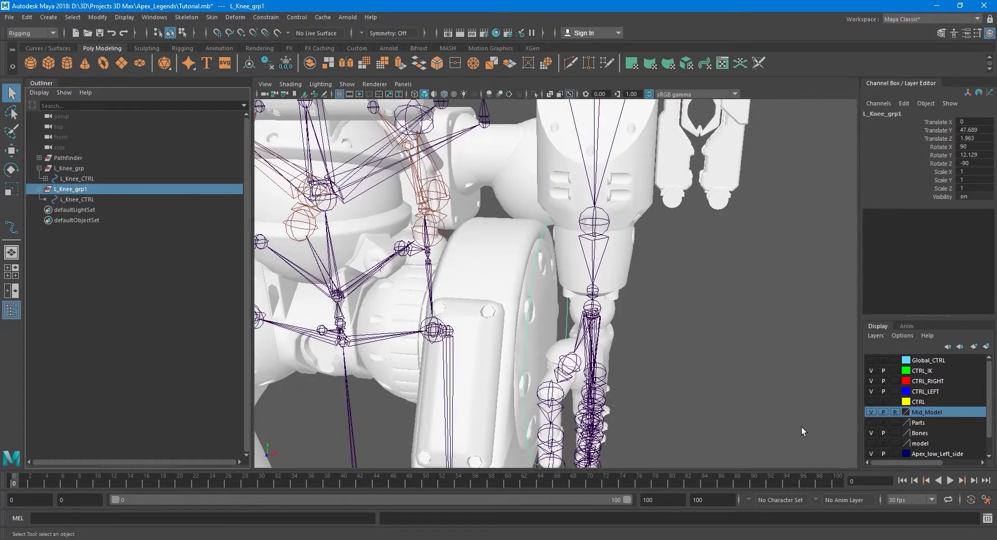
{"action": "left_click", "coordinate": [872, 412]}
{"action": "scroll", "coordinate": [431, 317], "scroll_direction": "up", "scroll_amount": 3}
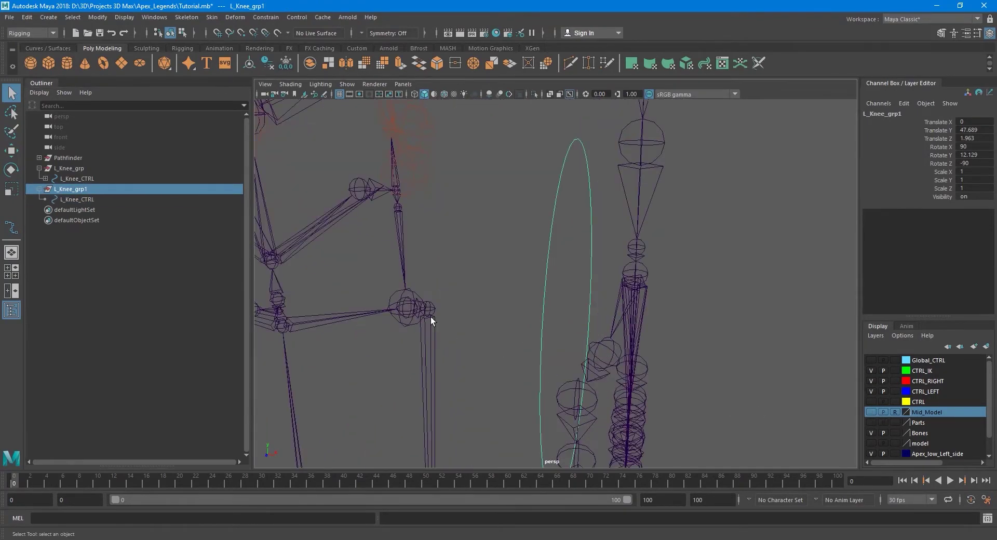
{"action": "left_click", "coordinate": [428, 312]}
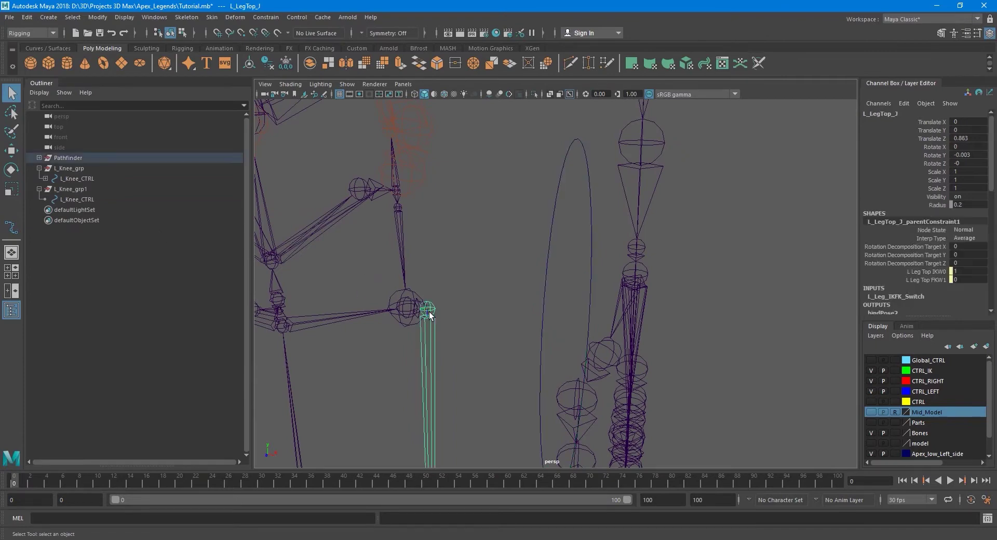
{"action": "double_click", "coordinate": [900, 114]}
{"action": "key", "text": "ctrl+c"}
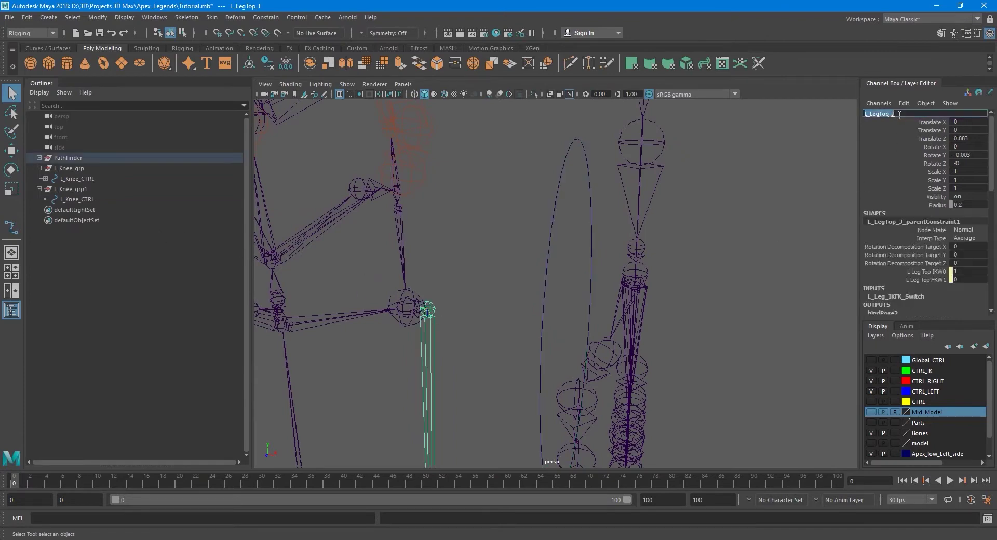
{"action": "left_click", "coordinate": [112, 199]}
{"action": "double_click", "coordinate": [905, 112]}
{"action": "key", "text": "ctrl+v"}
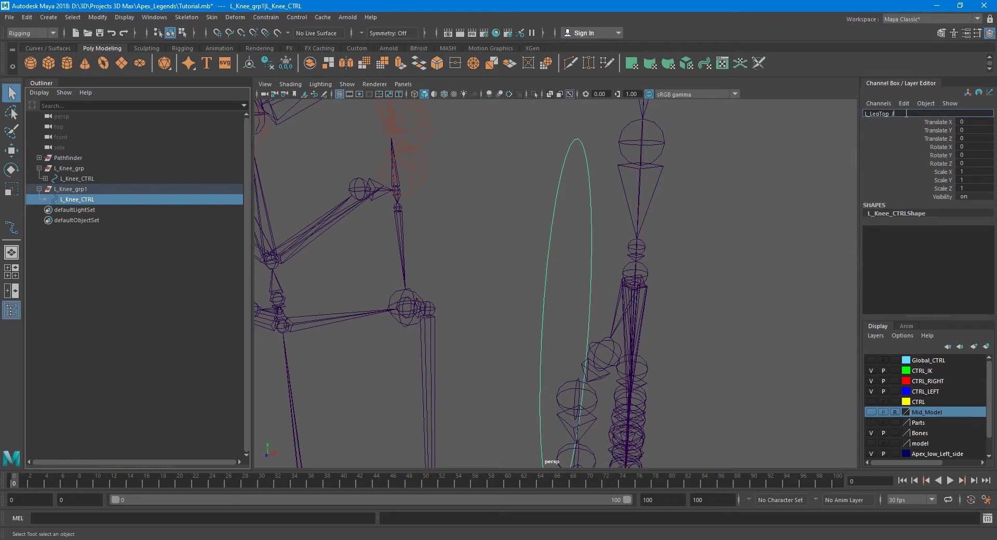
{"action": "type", "text": "CTRL"}
{"action": "key", "text": "Return"}
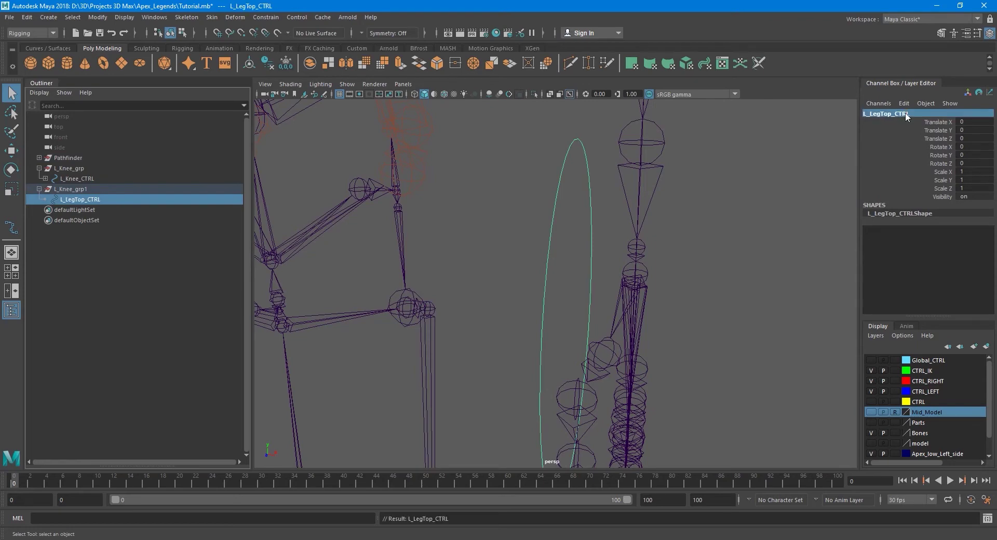
Step: Rename the L_Knee_grp1 group to L_LegTop_grp
{"action": "left_click", "coordinate": [110, 191]}
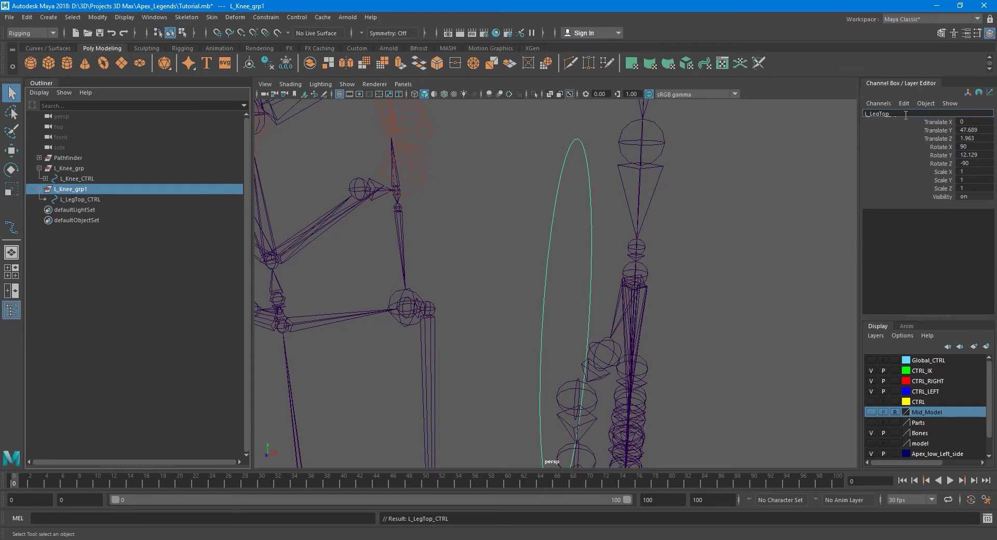
{"action": "type", "text": "p"}
{"action": "key", "text": "Return"}
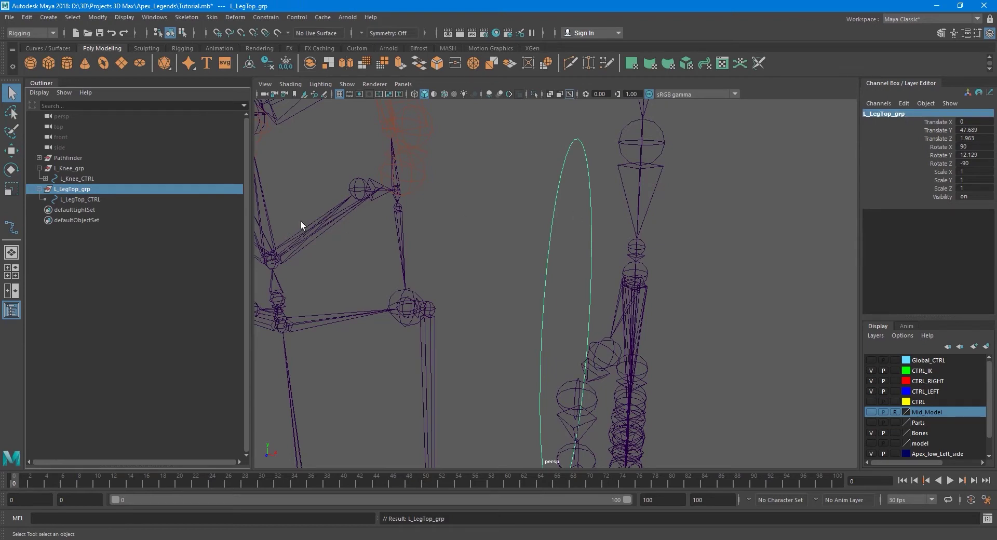
Step: Unparent L_LegTop_CTRL from L_LegTop_grp, placing it at the top level of the scene hierarchy
{"action": "left_click", "coordinate": [110, 200]}
{"action": "left_click_drag", "start_coordinate": [111, 201], "coordinate": [100, 141]}
{"action": "key", "text": "f"}
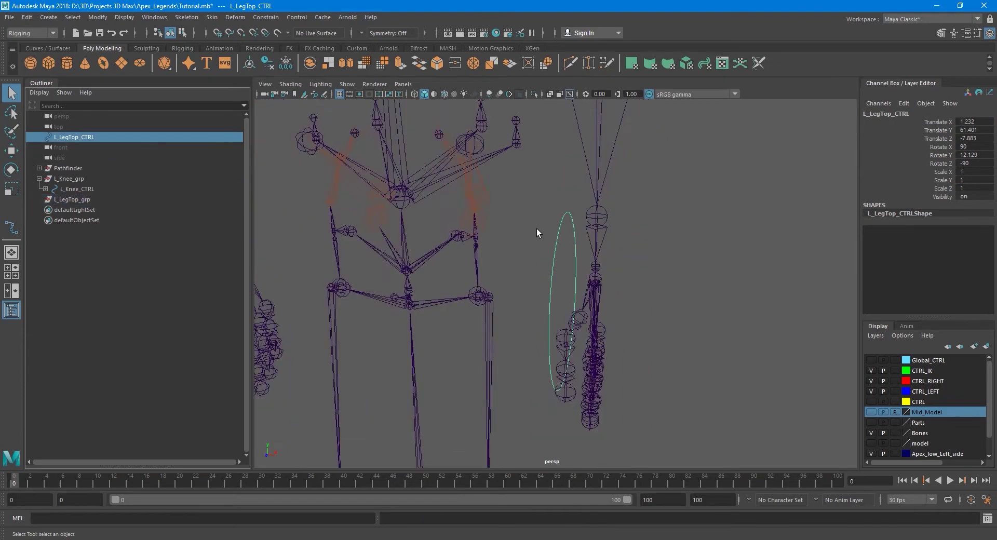
Step: Align L_LegTop_grp to the L_LegTop_J joint with a temporary parent constraint, and delete that constraint
{"action": "left_click", "coordinate": [491, 295]}
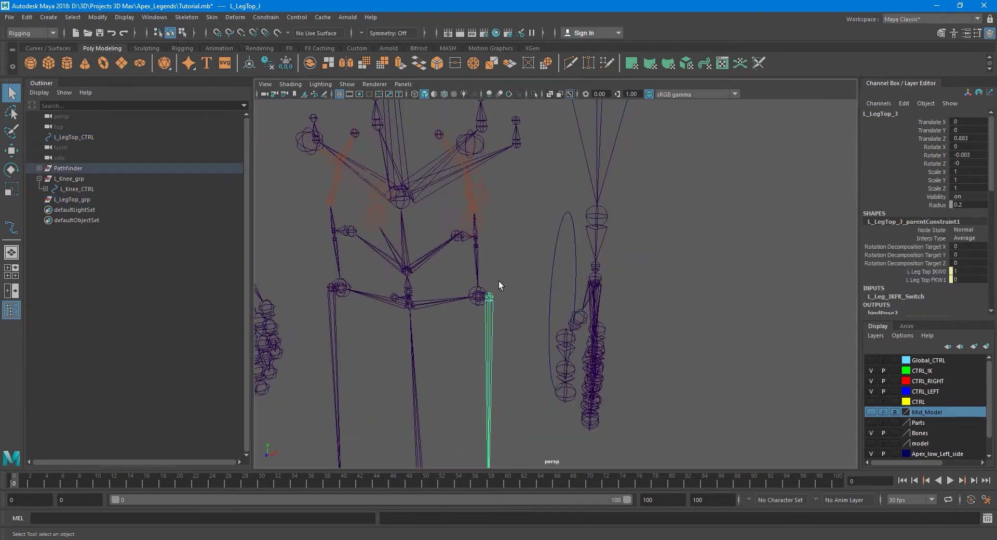
{"action": "scroll", "coordinate": [485, 309], "scroll_direction": "up", "scroll_amount": 2}
{"action": "key", "text": "w"}
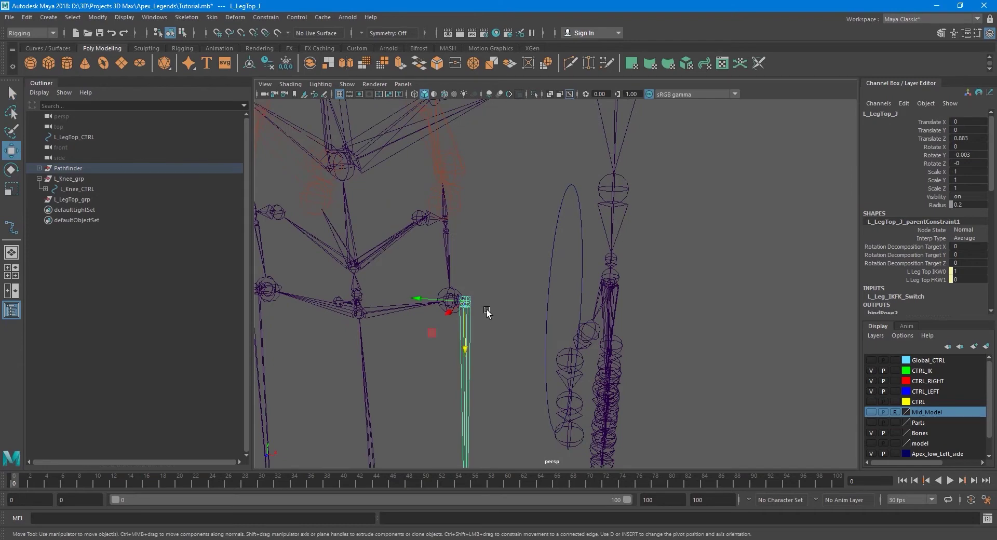
{"action": "key", "text": "q"}
{"action": "left_click", "coordinate": [73, 200]}
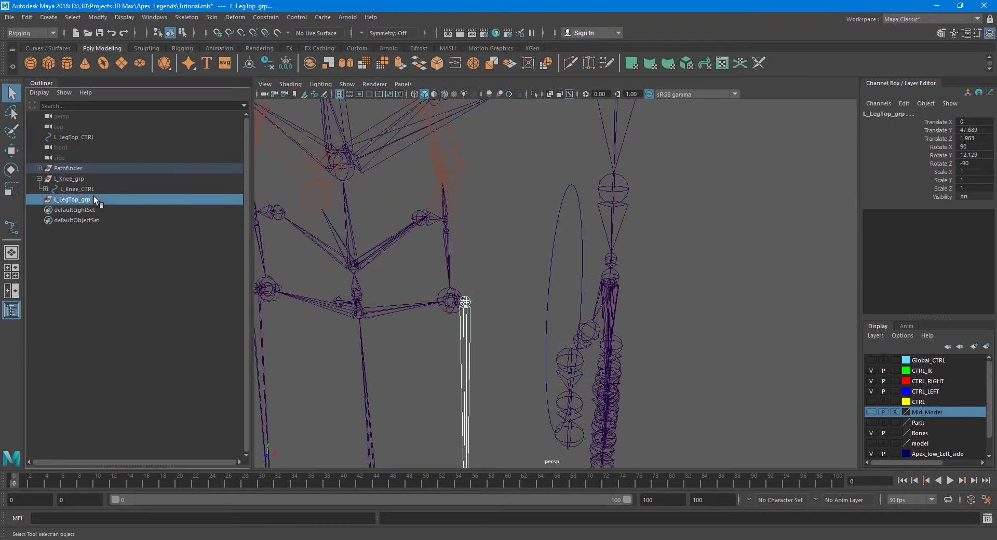
{"action": "left_click", "coordinate": [267, 17]}
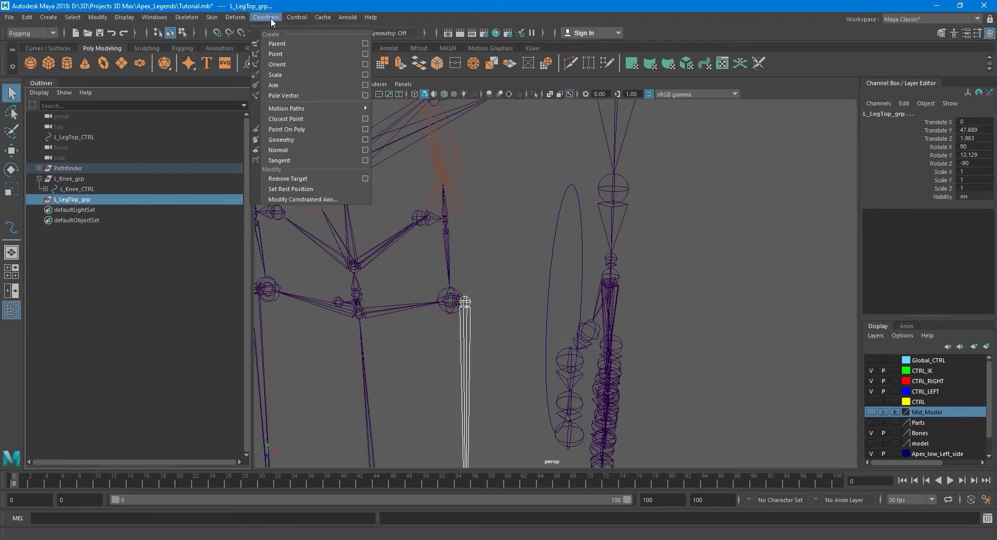
{"action": "left_click", "coordinate": [365, 45]}
{"action": "left_click", "coordinate": [779, 356]}
{"action": "left_click", "coordinate": [891, 356]}
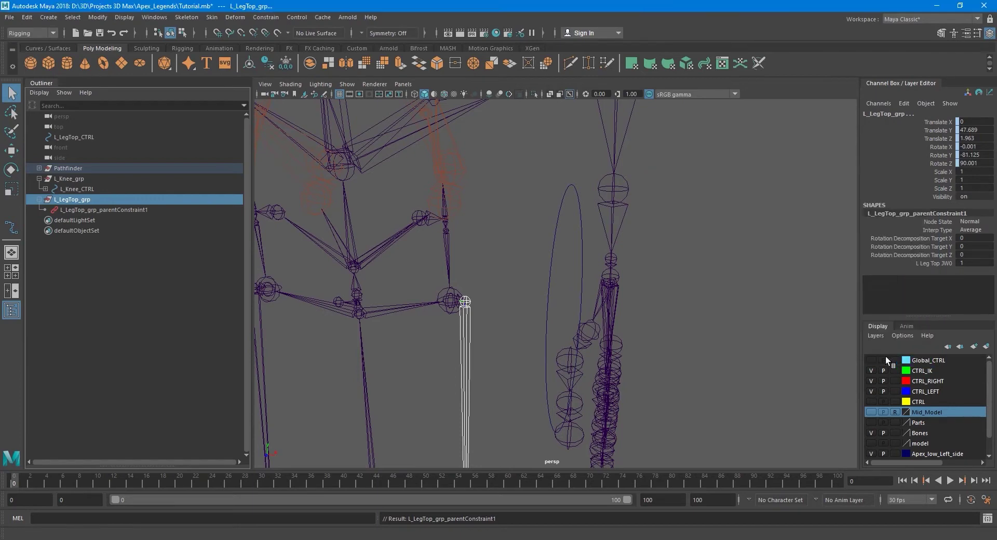
{"action": "left_click", "coordinate": [154, 205]}
{"action": "key", "text": "Delete"}
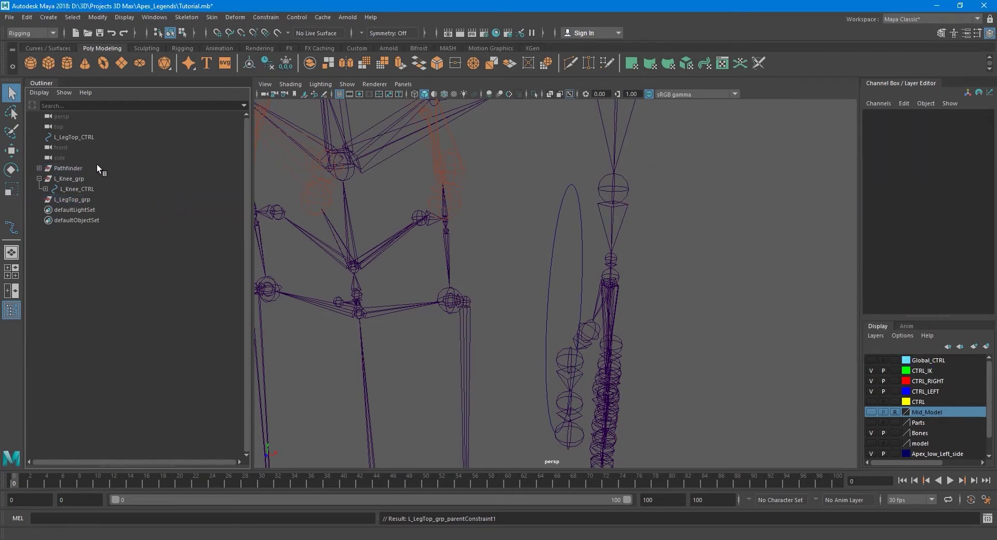
Step: Parent L_LegTop_CTRL back under L_LegTop_grp and freeze its transformations
{"action": "left_click", "coordinate": [74, 137]}
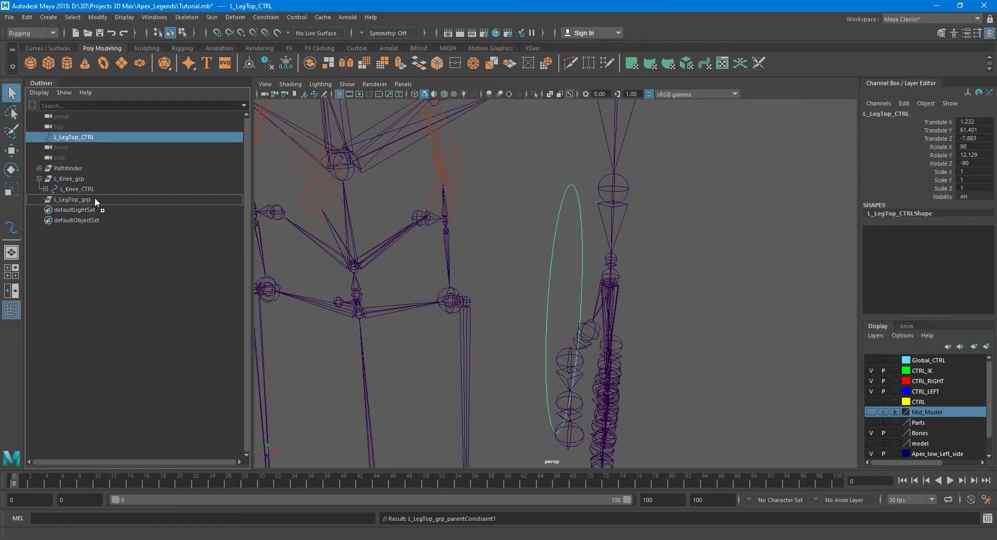
{"action": "middle_click_drag", "start_coordinate": [95, 197], "coordinate": [95, 201]}
{"action": "left_click", "coordinate": [93, 18]}
{"action": "left_click", "coordinate": [141, 61]}
Step: Orient-constrain the L_LegTop_J joint to L_LegTop_CTRL with maintain offset off, and show the Mid_Model layer again
{"action": "scroll", "coordinate": [415, 239], "scroll_direction": "down", "scroll_amount": 5}
{"action": "middle_click_drag", "start_coordinate": [545, 287], "coordinate": [566, 269], "text": "alt"}
{"action": "left_click_drag", "start_coordinate": [565, 269], "coordinate": [558, 294], "text": "alt"}
{"action": "scroll", "coordinate": [558, 294], "scroll_direction": "up", "scroll_amount": 5}
{"action": "middle_click_drag", "start_coordinate": [511, 322], "coordinate": [528, 299], "text": "alt"}
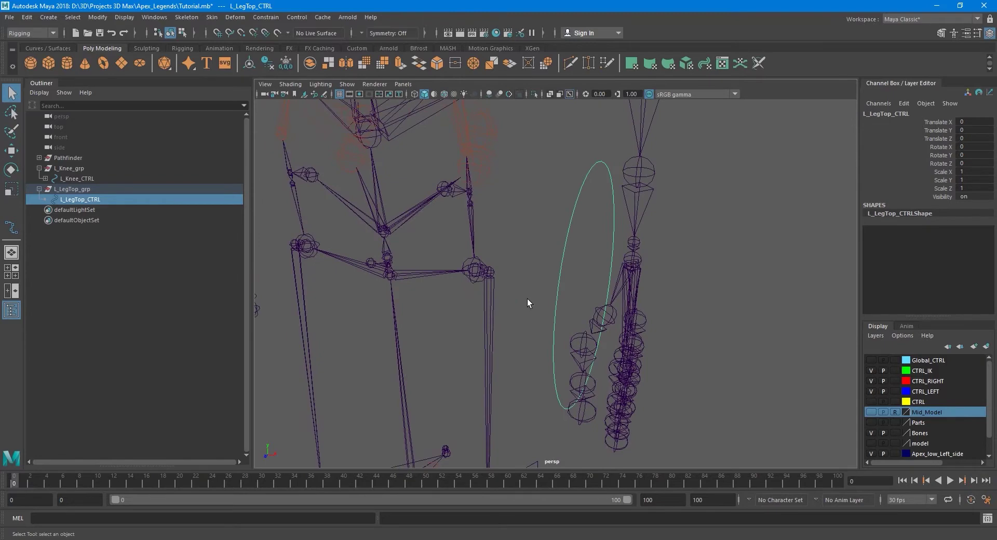
{"action": "left_click", "coordinate": [489, 274]}
{"action": "left_click", "coordinate": [269, 17]}
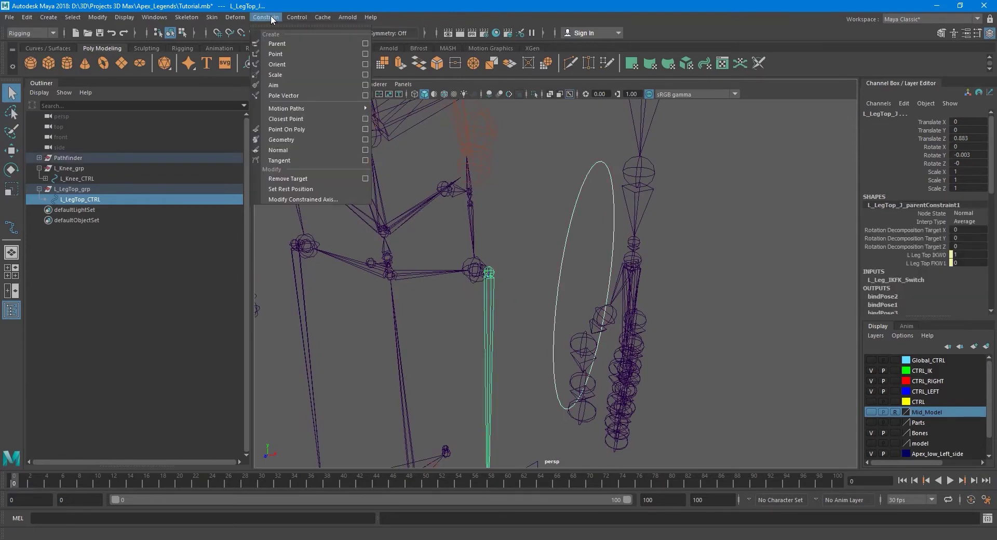
{"action": "left_click", "coordinate": [366, 65]}
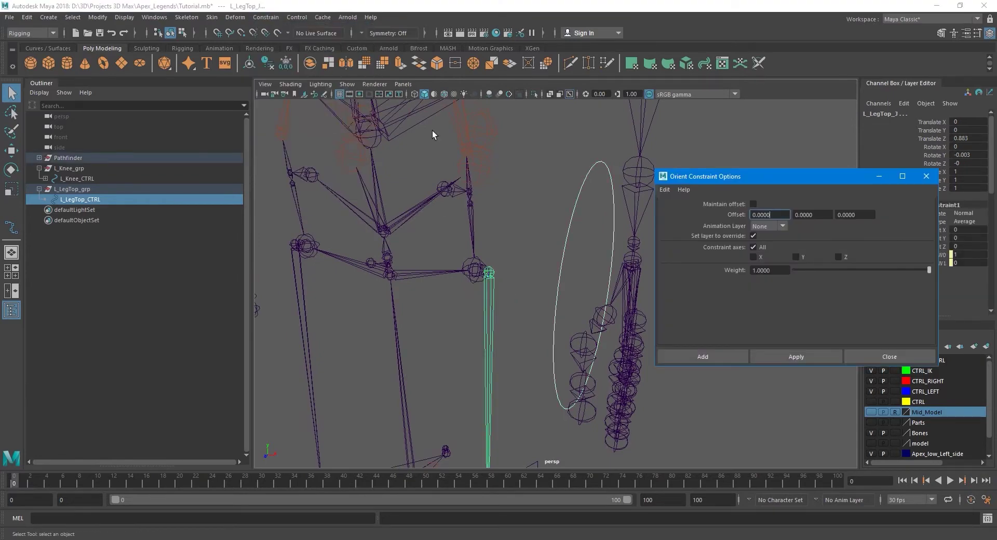
{"action": "left_click", "coordinate": [809, 353]}
{"action": "left_click", "coordinate": [890, 358]}
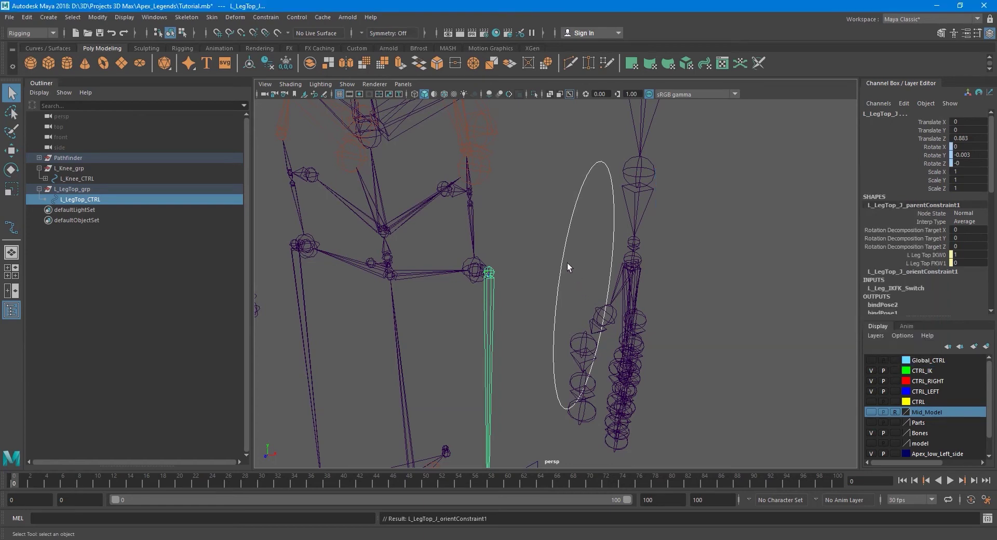
{"action": "left_click", "coordinate": [871, 412]}
Step: Test the upper leg by rotating L_LegTop_CTRL 32.5 degrees around Y, and undo the rotation
{"action": "scroll", "coordinate": [584, 242], "scroll_direction": "down", "scroll_amount": 3}
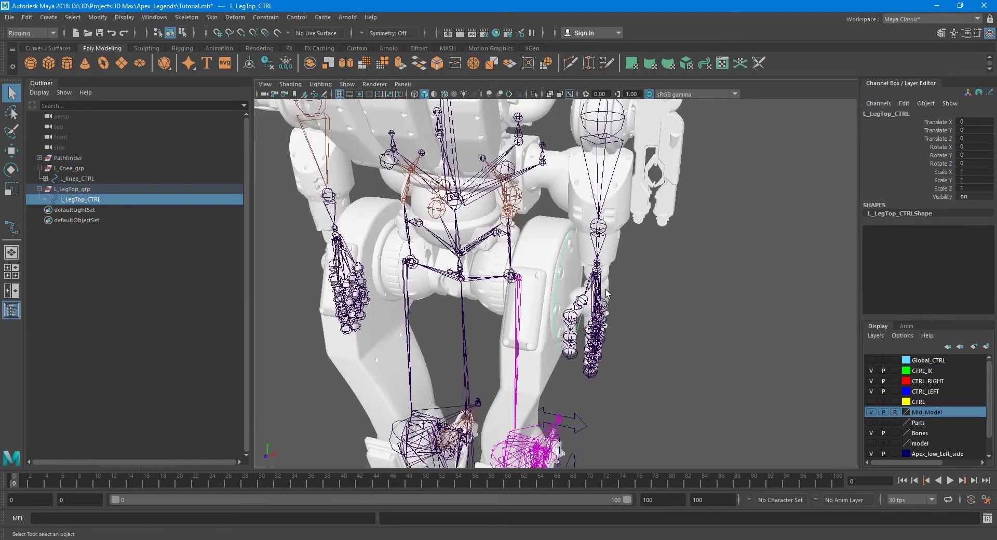
{"action": "key", "text": "e"}
{"action": "mouse_move", "coordinate": [506, 258]}
{"action": "left_mouse_down"}
{"action": "mouse_move", "coordinate": [522, 259]}
{"action": "mouse_move", "coordinate": [505, 257]}
{"action": "left_mouse_up"}
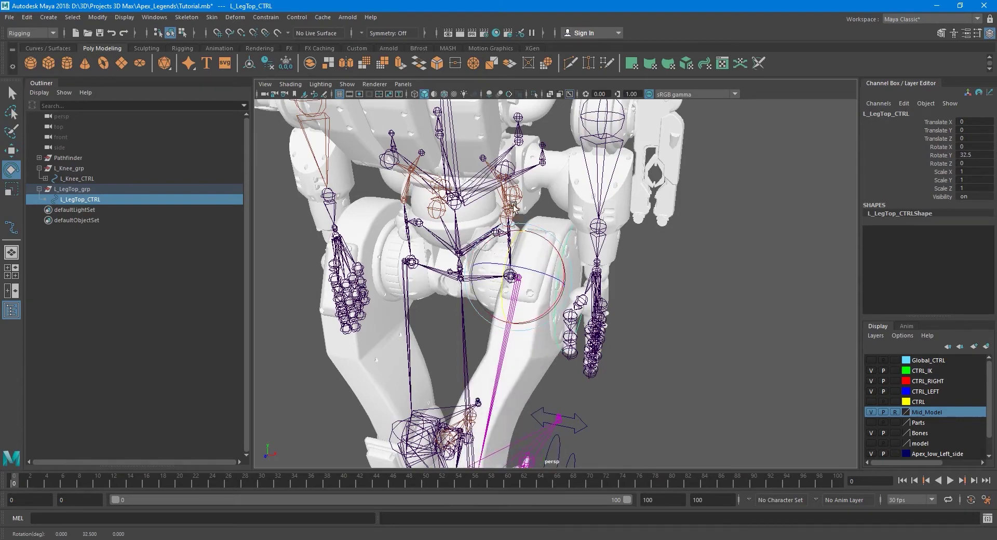
{"action": "scroll", "coordinate": [649, 363], "scroll_direction": "down", "scroll_amount": 4}
{"action": "middle_click_drag", "start_coordinate": [653, 372], "coordinate": [614, 236], "text": "alt"}
{"action": "key", "text": "ctrl+z"}
{"action": "key", "text": "q"}
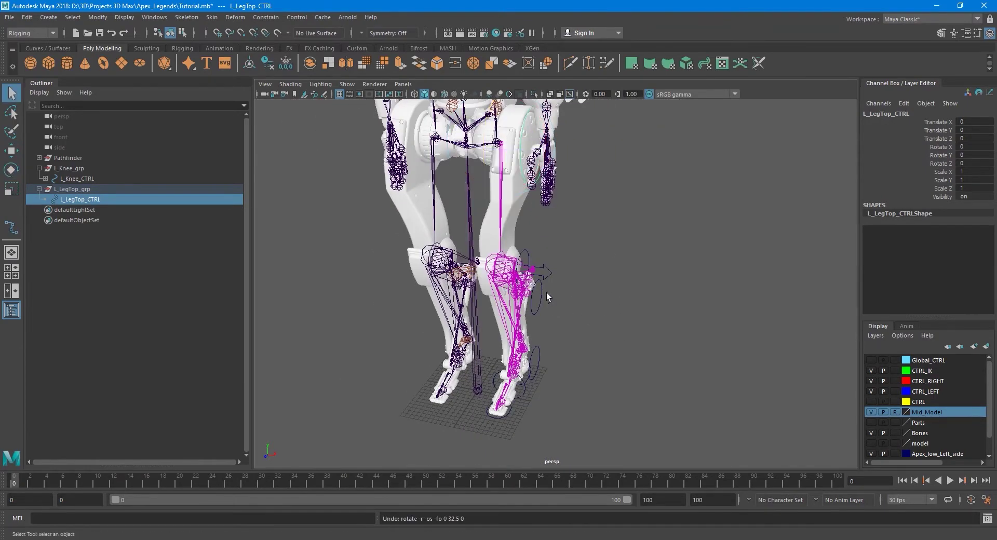
Step: Parent L_Knee_grp under L_LegTop_CTRL so the lower leg controls follow the upper leg
{"action": "left_click_drag", "start_coordinate": [586, 272], "coordinate": [537, 270], "text": "alt"}
{"action": "left_click", "coordinate": [80, 170]}
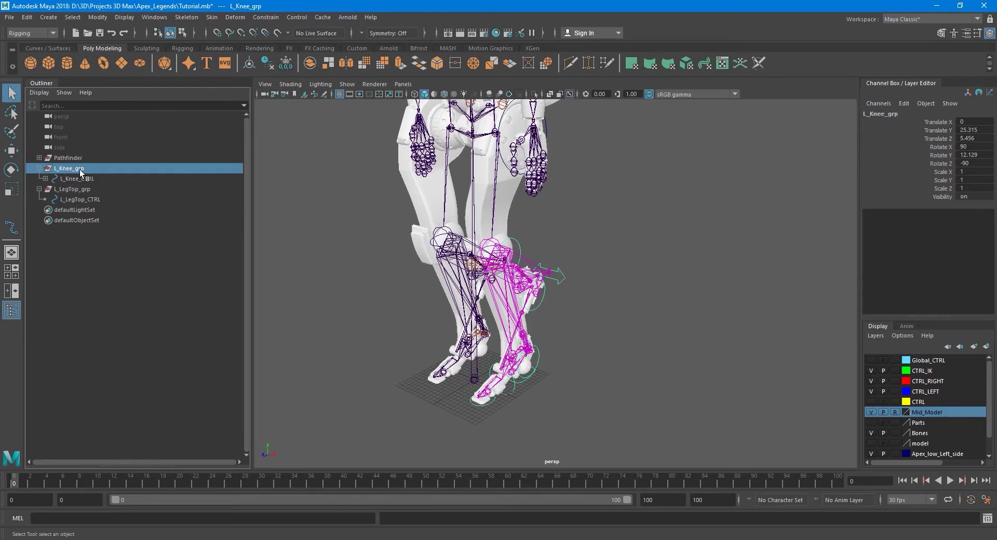
{"action": "middle_click_drag", "start_coordinate": [74, 169], "coordinate": [86, 197]}
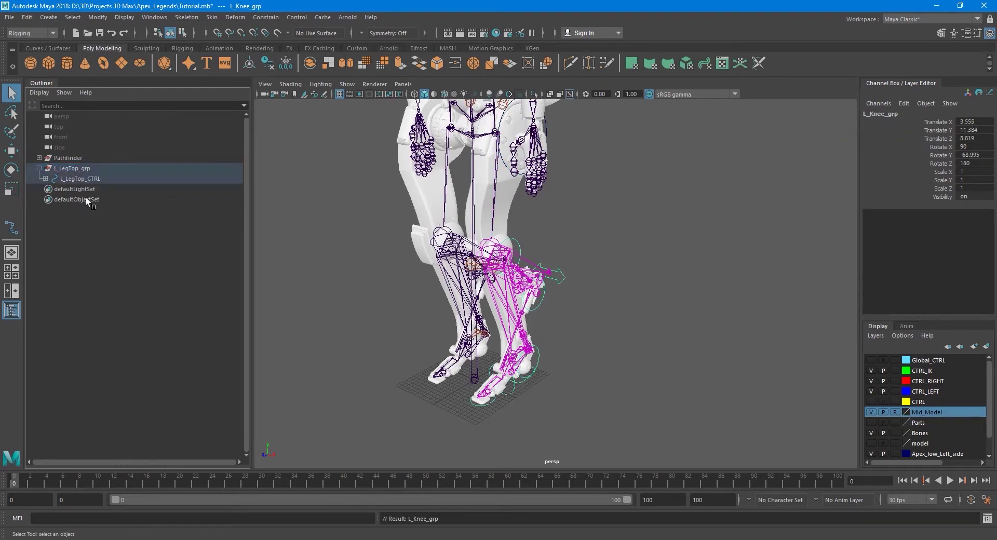
{"action": "middle_click_drag", "start_coordinate": [469, 247], "coordinate": [482, 319], "text": "alt"}
{"action": "left_click_drag", "start_coordinate": [483, 319], "coordinate": [503, 320], "text": "alt"}
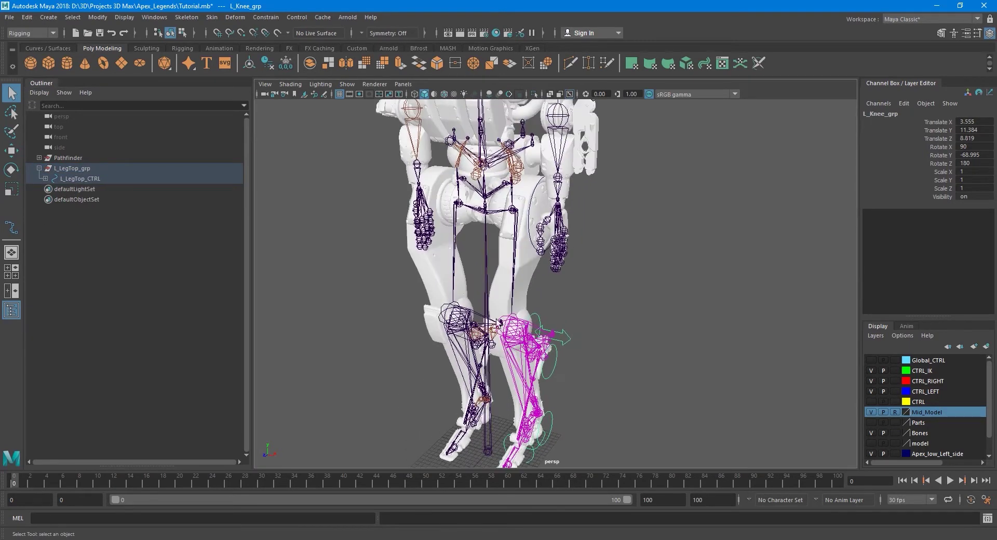
Step: Test L_LegTop_CTRL with the nested knee controls by rotating it, and undo the rotation
{"action": "left_click", "coordinate": [80, 179]}
{"action": "key", "text": "e"}
{"action": "left_click_drag", "start_coordinate": [497, 191], "coordinate": [512, 255]}
{"action": "key", "text": "ctrl+z"}
{"action": "key", "text": "q"}
Step: Examine the left leg's joints and controls from hip to foot at several angles and distances
{"action": "middle_click_drag", "start_coordinate": [589, 326], "coordinate": [584, 271], "text": "alt"}
{"action": "left_click_drag", "start_coordinate": [558, 288], "coordinate": [606, 275], "text": "alt"}
{"action": "left_click_drag", "start_coordinate": [570, 245], "coordinate": [562, 290], "text": "alt"}
{"action": "scroll", "coordinate": [562, 290], "scroll_direction": "up", "scroll_amount": 3}
{"action": "scroll", "coordinate": [563, 283], "scroll_direction": "down", "scroll_amount": 1}
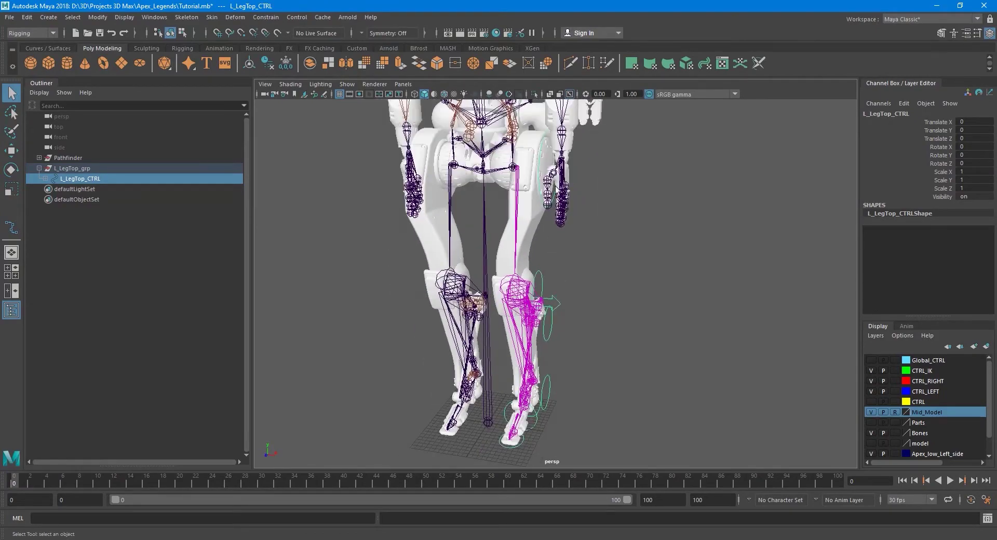
{"action": "left_click_drag", "start_coordinate": [545, 249], "coordinate": [593, 281], "text": "alt"}
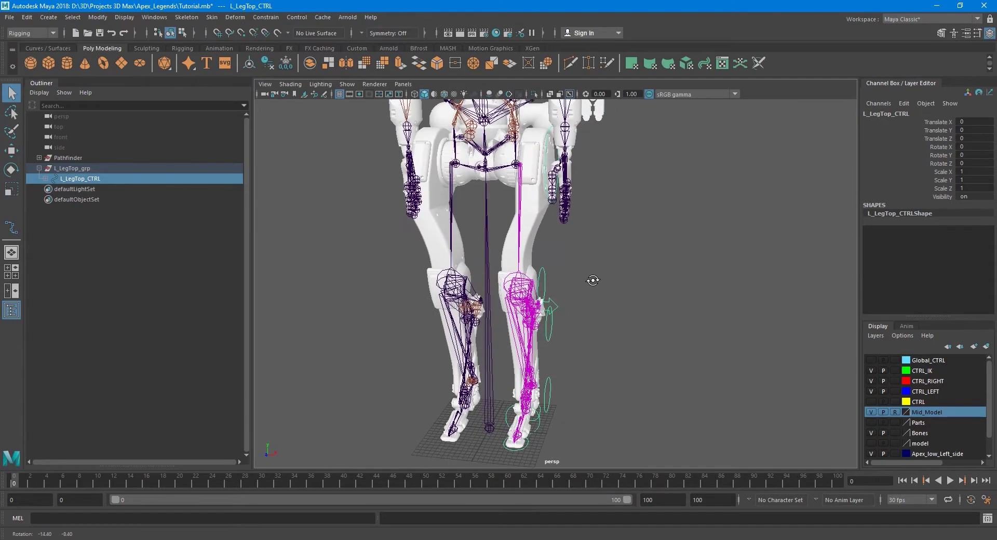
{"action": "scroll", "coordinate": [534, 341], "scroll_direction": "down", "scroll_amount": 5}
{"action": "left_click_drag", "start_coordinate": [550, 327], "coordinate": [568, 318], "text": "alt"}
{"action": "scroll", "coordinate": [550, 323], "scroll_direction": "up", "scroll_amount": 3}
{"action": "scroll", "coordinate": [549, 323], "scroll_direction": "down", "scroll_amount": 5}
{"action": "scroll", "coordinate": [565, 338], "scroll_direction": "up", "scroll_amount": 3}
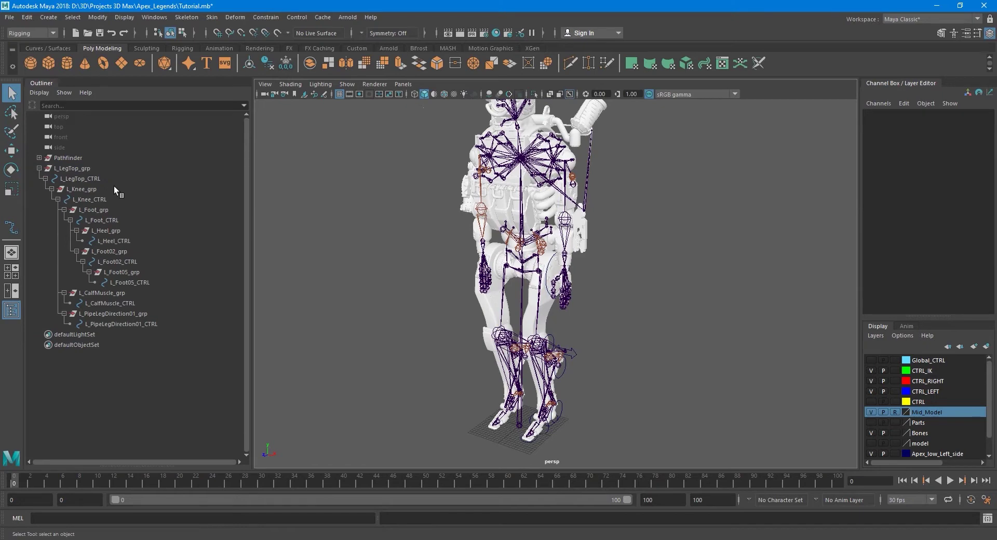
Step: Try scaling everything from L_LegTop_CTRL through L_PipeLegDirection01_CTRL uniformly by about 1.18, and undo the scaling
{"action": "left_click", "coordinate": [95, 177]}
{"action": "left_click", "coordinate": [128, 323], "text": "shift"}
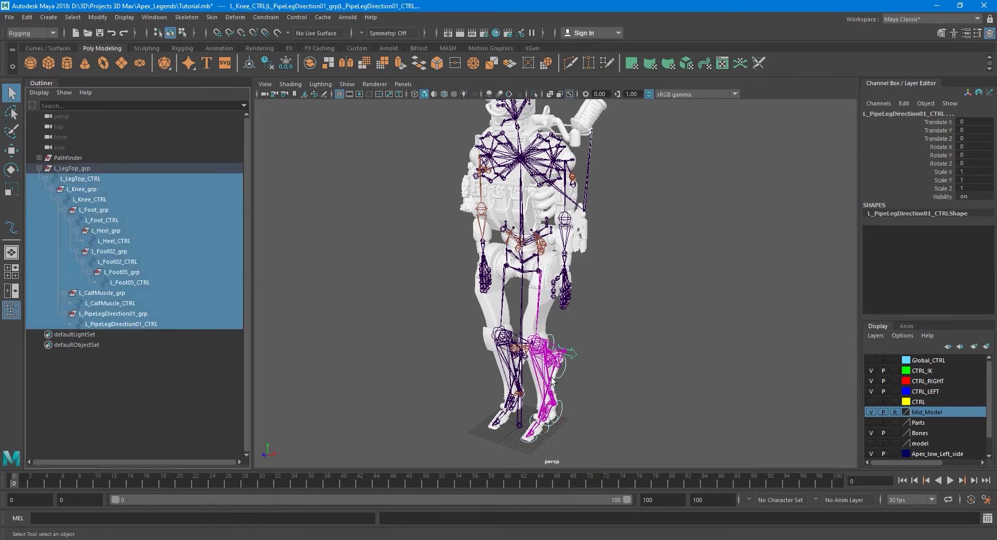
{"action": "key", "text": "r"}
{"action": "left_click_drag", "start_coordinate": [565, 353], "coordinate": [579, 355]}
{"action": "key", "text": "ctrl+z"}
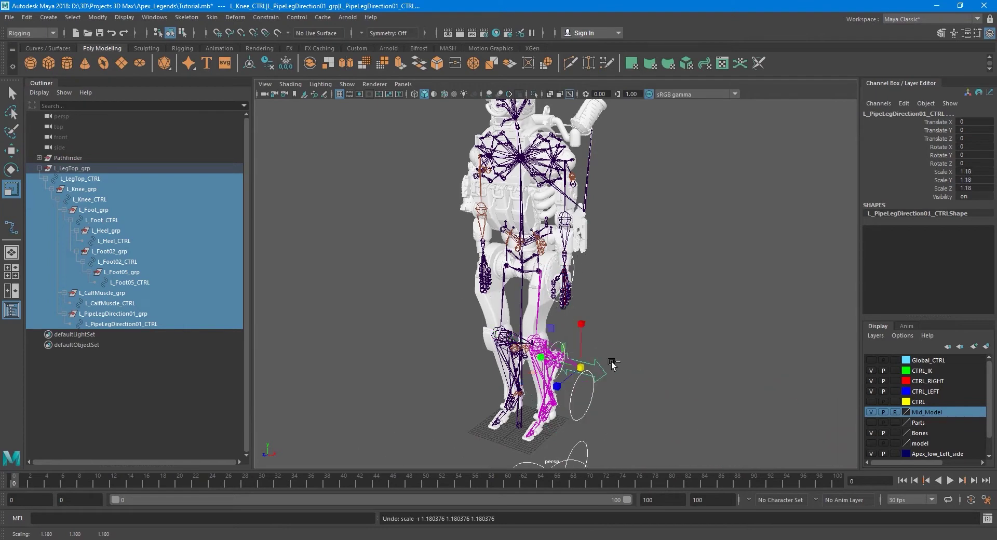
{"action": "key", "text": "q"}
Step: Examine the whole robot and the placement of the left leg controls from several angles
{"action": "middle_click_drag", "start_coordinate": [612, 363], "coordinate": [577, 353], "text": "alt"}
{"action": "left_click_drag", "start_coordinate": [578, 353], "coordinate": [566, 355], "text": "alt"}
{"action": "mouse_move", "coordinate": [559, 356]}
{"action": "middle_mouse_down", "text": "alt"}
{"action": "mouse_move", "coordinate": [542, 370]}
{"action": "mouse_move", "coordinate": [545, 362]}
{"action": "middle_mouse_up", "text": "alt"}
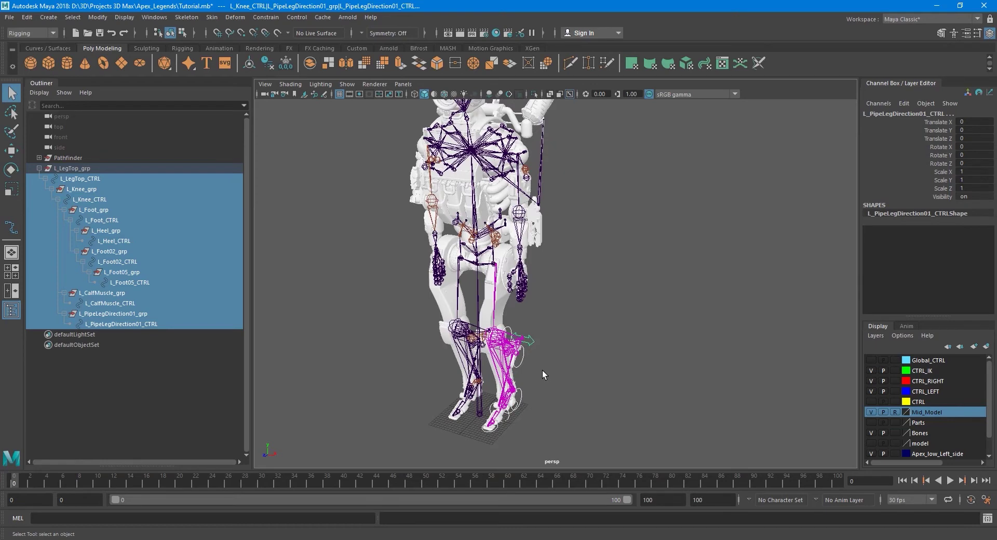
{"action": "scroll", "coordinate": [544, 362], "scroll_direction": "down", "scroll_amount": 3}
{"action": "left_click_drag", "start_coordinate": [544, 361], "coordinate": [597, 356], "text": "alt"}
{"action": "left_click_drag", "start_coordinate": [605, 304], "coordinate": [579, 351], "text": "alt"}
{"action": "scroll", "coordinate": [578, 350], "scroll_direction": "down", "scroll_amount": 2}
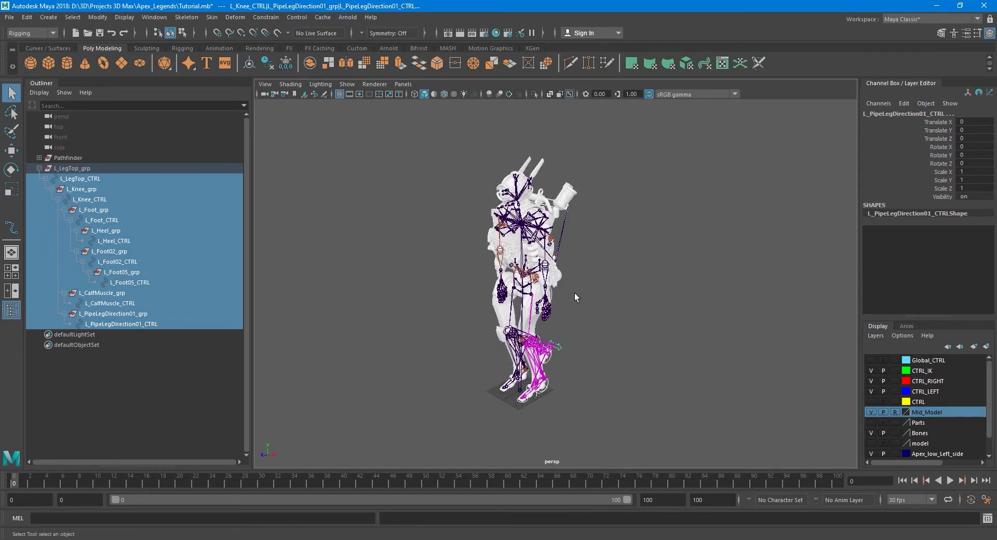
{"action": "left_click_drag", "start_coordinate": [574, 293], "coordinate": [586, 289], "text": "alt"}
{"action": "left_click_drag", "start_coordinate": [574, 337], "coordinate": [597, 363], "text": "alt"}
{"action": "scroll", "coordinate": [577, 343], "scroll_direction": "up", "scroll_amount": 3}
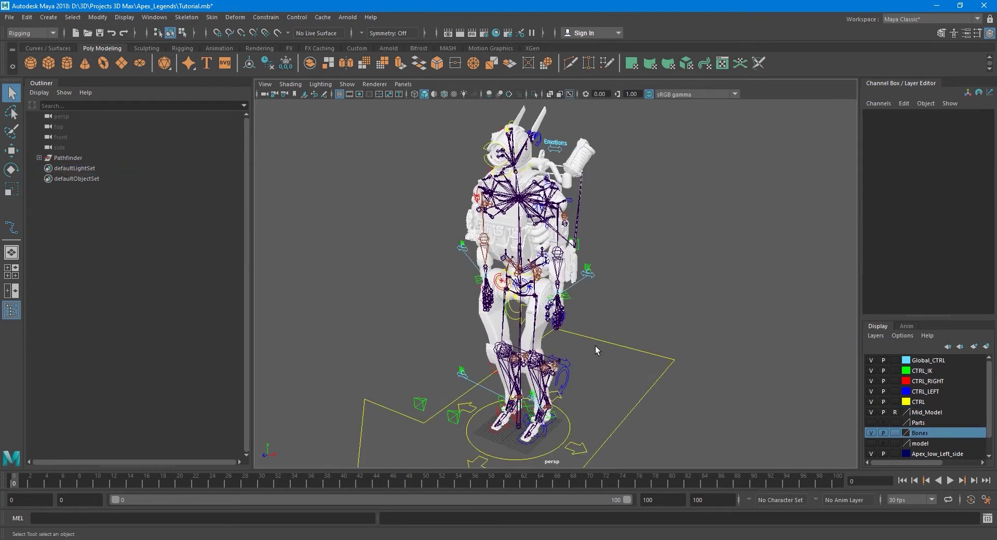
Step: Expand the Pathfinder group to inspect its CTRLS contents, and select L_Leg_IK_FK_Switch_viz
{"action": "middle_click_drag", "start_coordinate": [562, 390], "coordinate": [549, 384], "text": "alt"}
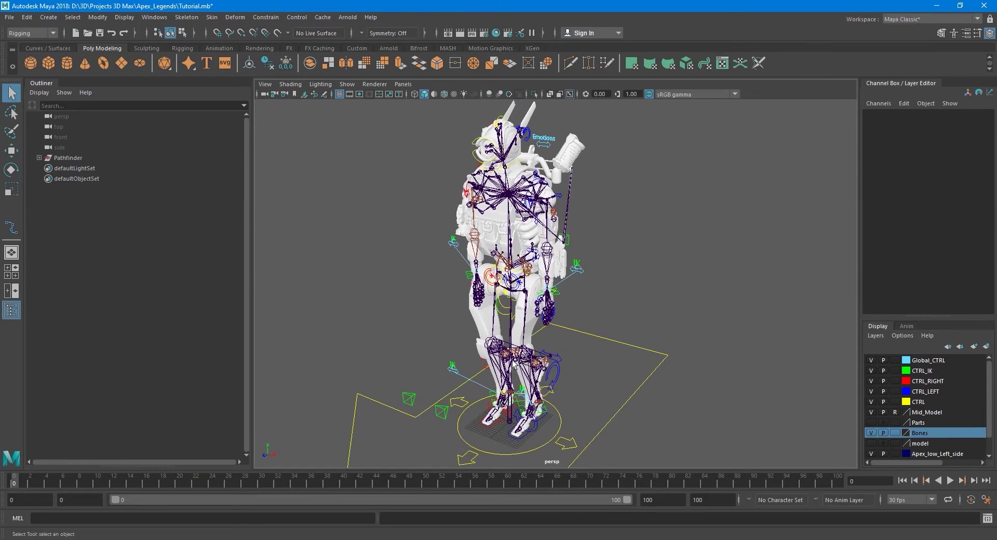
{"action": "left_click", "coordinate": [38, 157]}
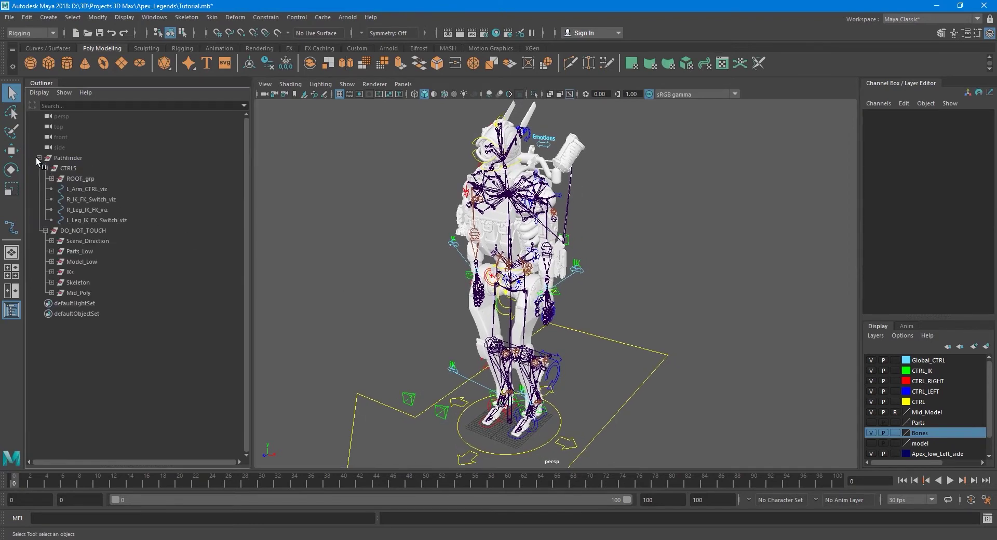
{"action": "left_click", "coordinate": [38, 157]}
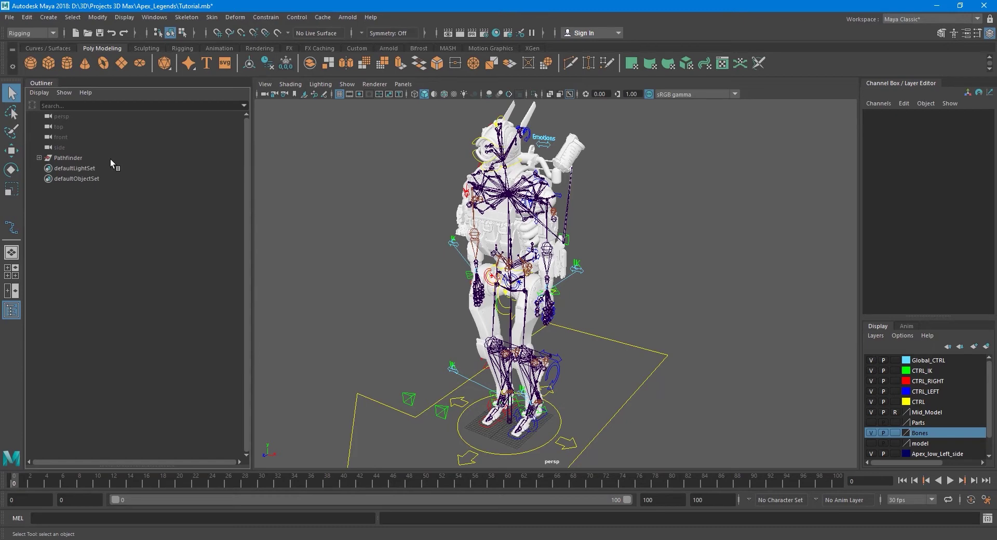
{"action": "scroll", "coordinate": [524, 288], "scroll_direction": "down", "scroll_amount": 2}
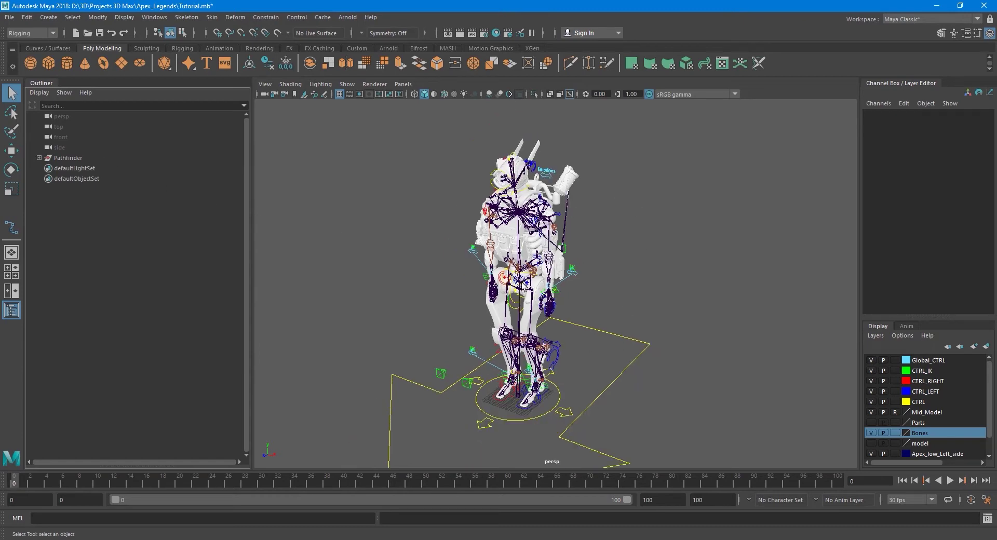
{"action": "left_click_drag", "start_coordinate": [525, 312], "coordinate": [467, 307], "text": "alt"}
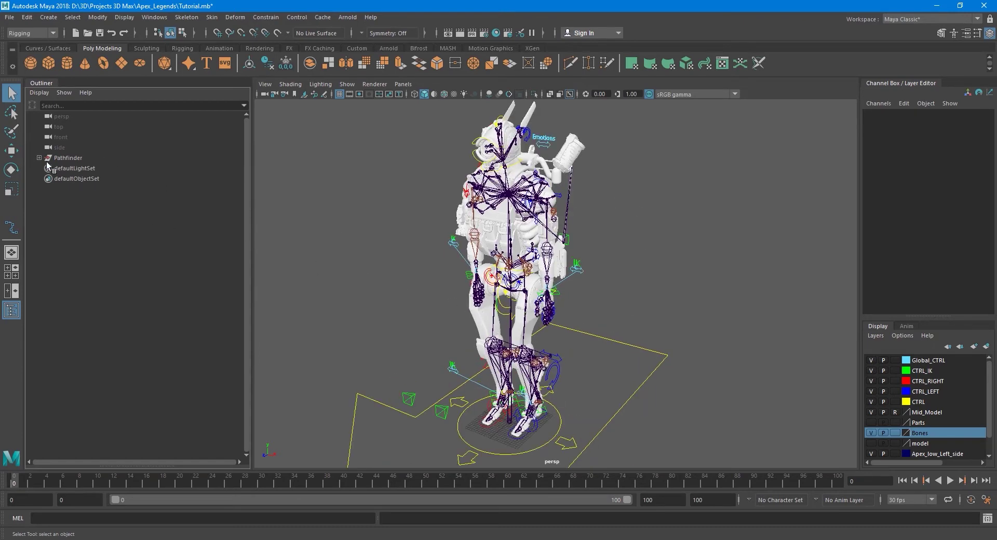
{"action": "left_click", "coordinate": [39, 158]}
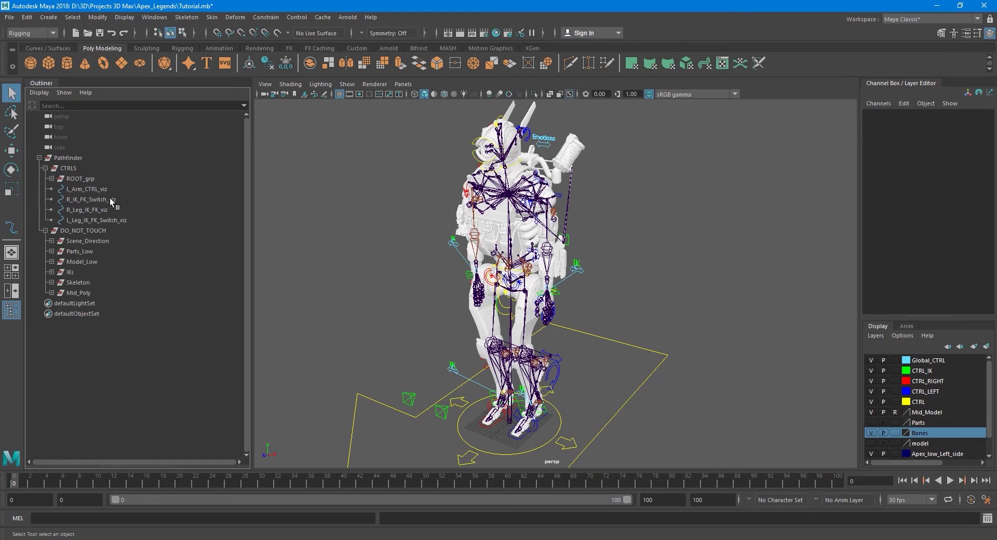
{"action": "left_click", "coordinate": [88, 221]}
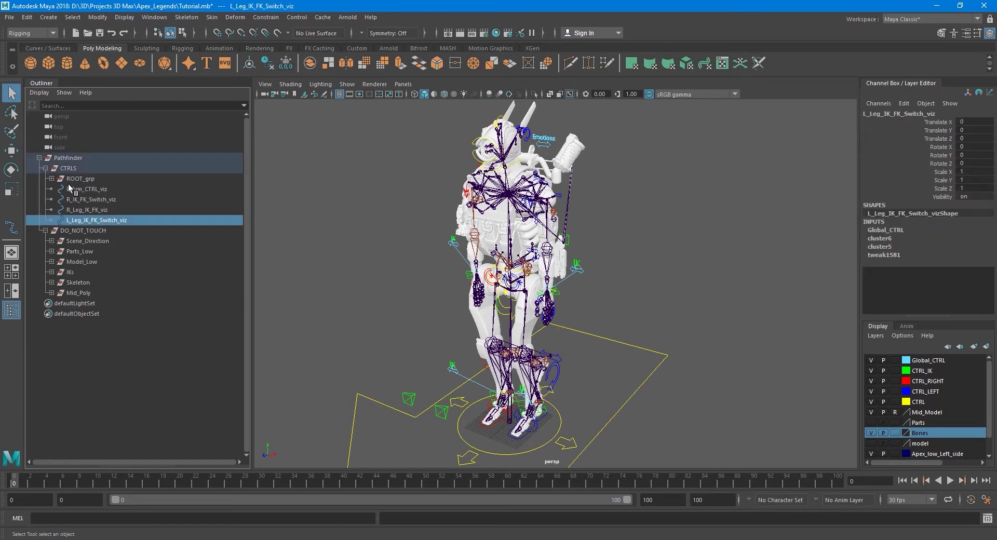
Step: Expand the full hierarchy below ROOT_CTRL and examine how the left leg's control groups are nested
{"action": "left_click", "coordinate": [46, 169]}
{"action": "left_click", "coordinate": [46, 179]}
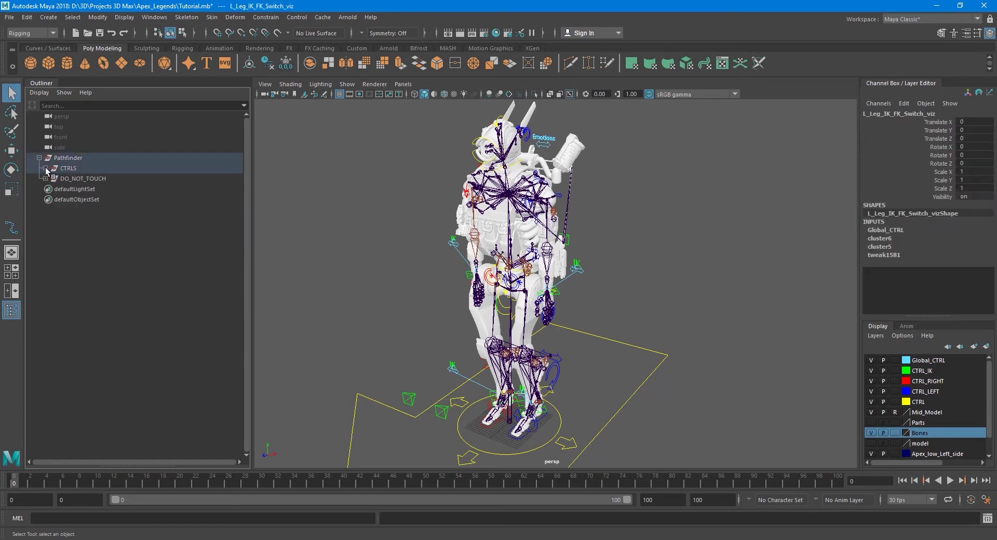
{"action": "left_click", "coordinate": [46, 169]}
{"action": "left_click", "coordinate": [52, 178]}
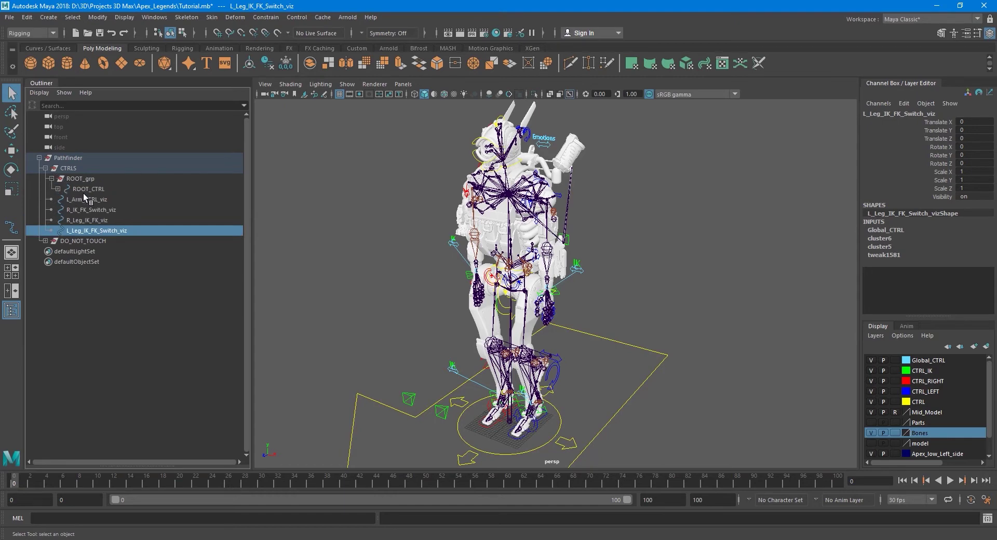
{"action": "left_click", "coordinate": [58, 189], "text": "shift"}
{"action": "scroll", "coordinate": [142, 212], "scroll_direction": "down", "scroll_amount": 12}
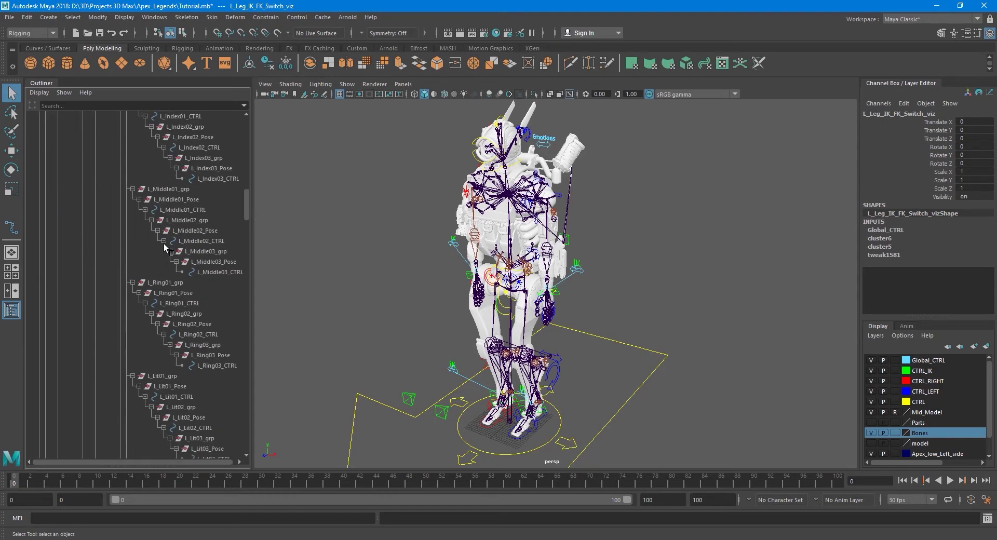
{"action": "scroll", "coordinate": [163, 245], "scroll_direction": "down", "scroll_amount": 15}
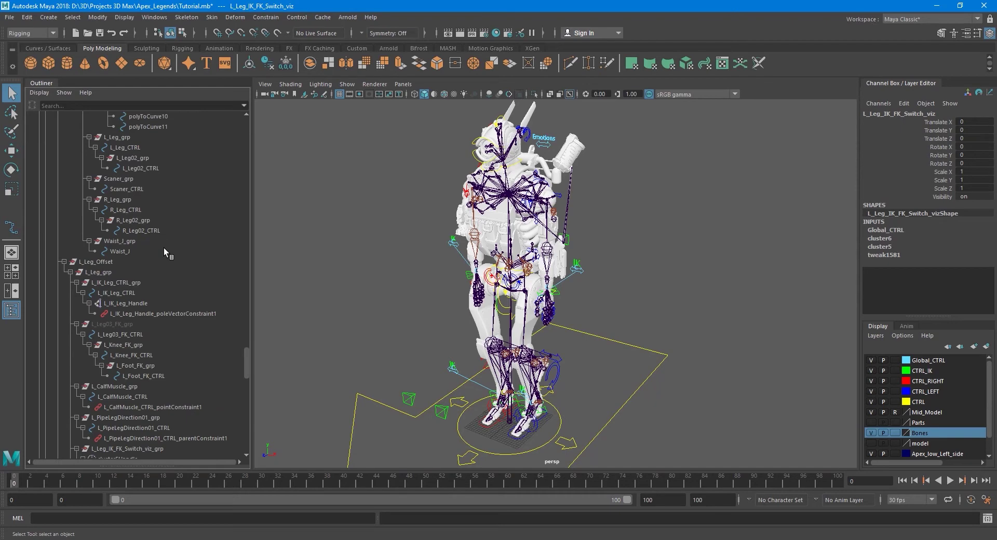
{"action": "scroll", "coordinate": [163, 252], "scroll_direction": "down", "scroll_amount": 15}
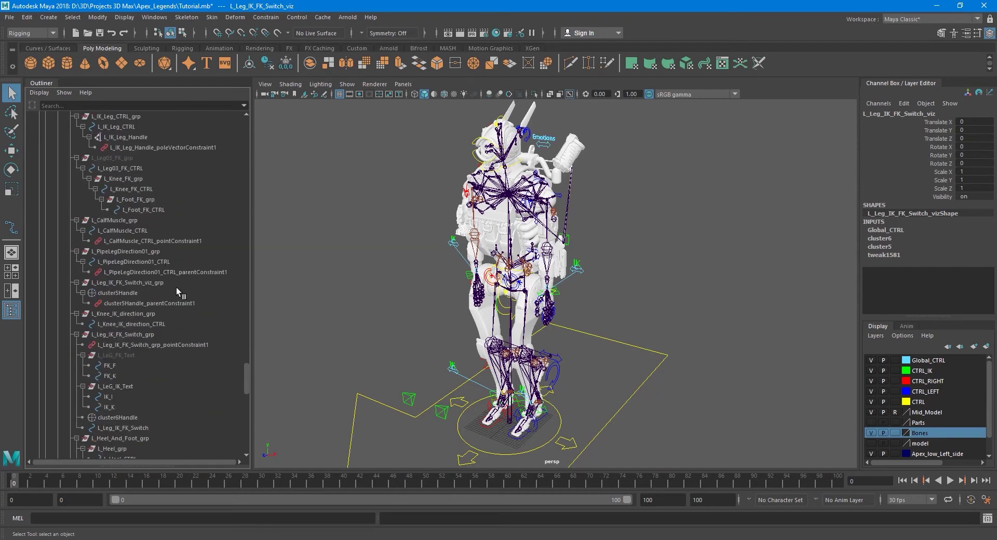
{"action": "scroll", "coordinate": [176, 289], "scroll_direction": "up", "scroll_amount": 15}
{"action": "scroll", "coordinate": [178, 294], "scroll_direction": "up", "scroll_amount": 13}
{"action": "left_click_drag", "start_coordinate": [248, 292], "coordinate": [244, 133]}
{"action": "scroll", "coordinate": [470, 321], "scroll_direction": "up", "scroll_amount": 2}
{"action": "scroll", "coordinate": [474, 321], "scroll_direction": "down", "scroll_amount": 2}
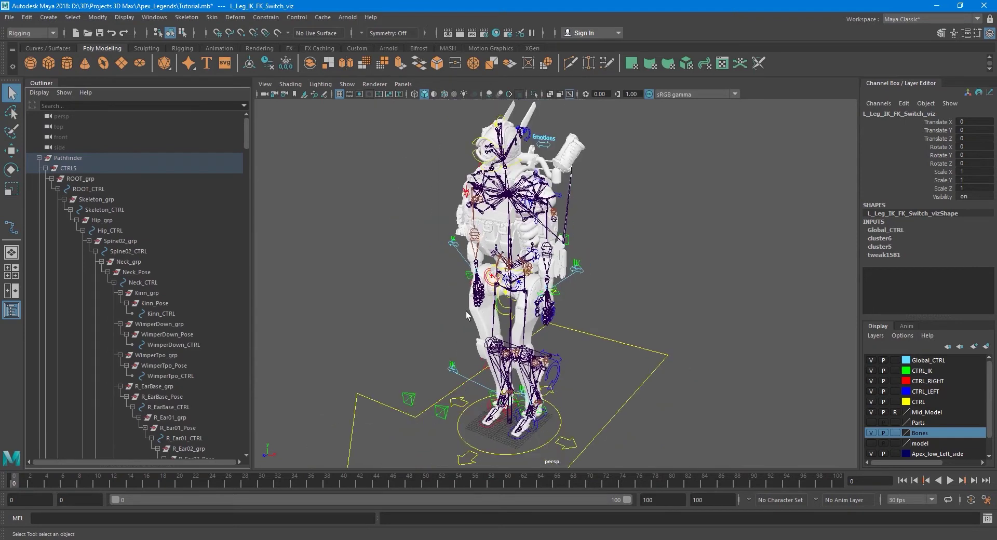
Step: Test Hip_CTRL by rotating it -15 degrees around Z, and undo the rotation
{"action": "left_click", "coordinate": [481, 288]}
{"action": "key", "text": "e"}
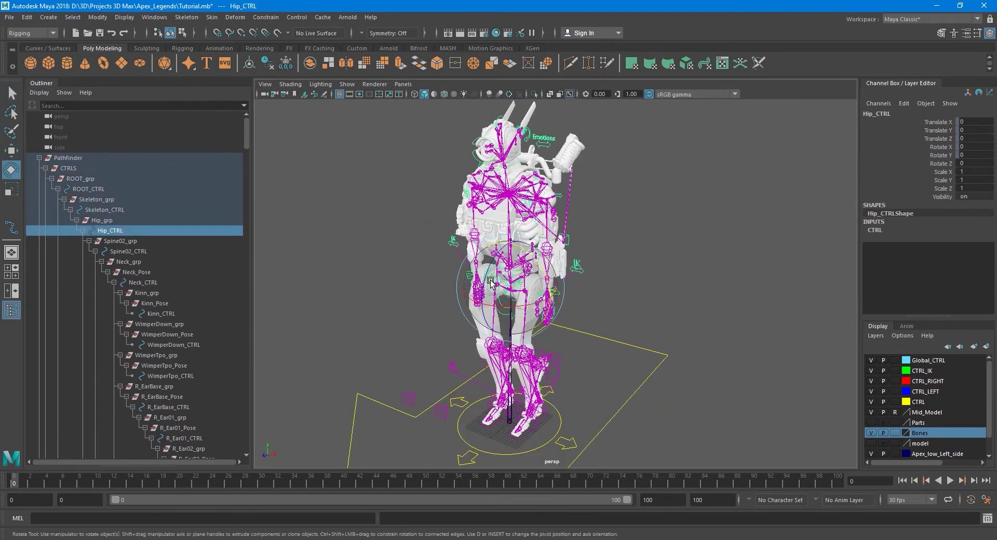
{"action": "left_click_drag", "start_coordinate": [480, 289], "coordinate": [491, 317]}
{"action": "key", "text": "ctrl+z"}
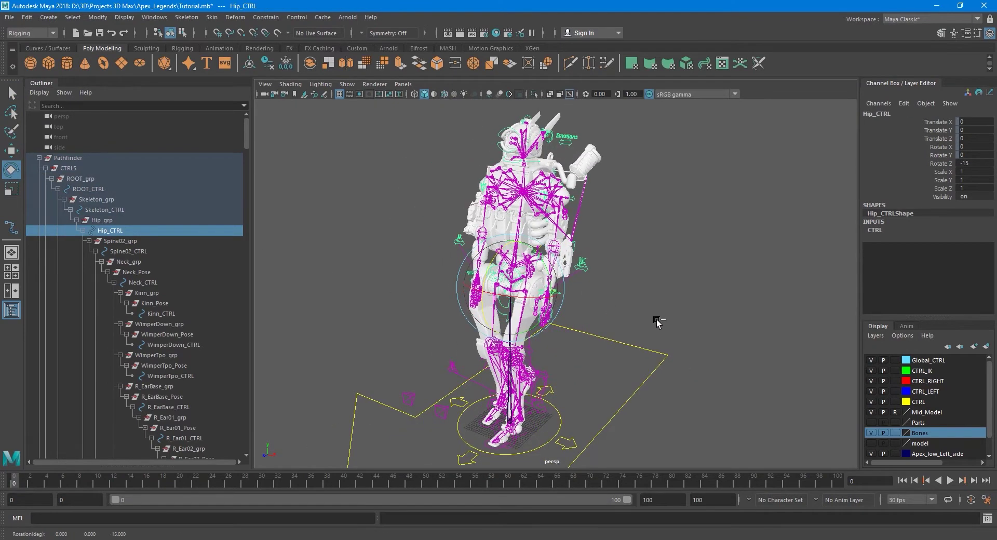
{"action": "key", "text": "q"}
Step: Test how the legs follow the hip by rotating Hip_CTRL 30 degrees around Z, and undo the rotation
{"action": "scroll", "coordinate": [584, 310], "scroll_direction": "up", "scroll_amount": 6}
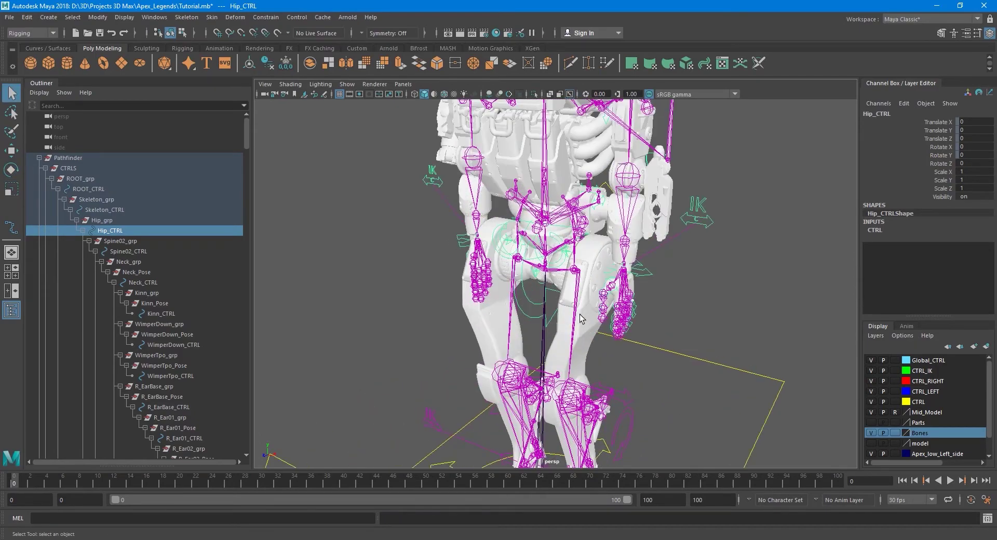
{"action": "mouse_move", "coordinate": [584, 310]}
{"action": "left_mouse_down", "text": "alt"}
{"action": "mouse_move", "coordinate": [625, 309]}
{"action": "mouse_move", "coordinate": [585, 311]}
{"action": "left_mouse_up", "text": "alt"}
{"action": "scroll", "coordinate": [585, 314], "scroll_direction": "down", "scroll_amount": 3}
{"action": "middle_click_drag", "start_coordinate": [585, 314], "coordinate": [549, 248], "text": "alt"}
{"action": "mouse_move", "coordinate": [535, 280]}
{"action": "left_mouse_down", "text": "alt"}
{"action": "mouse_move", "coordinate": [578, 286]}
{"action": "mouse_move", "coordinate": [546, 288]}
{"action": "left_mouse_up", "text": "alt"}
{"action": "middle_click_drag", "start_coordinate": [545, 289], "coordinate": [545, 295], "text": "alt"}
{"action": "left_click_drag", "start_coordinate": [545, 296], "coordinate": [543, 297], "text": "alt"}
{"action": "scroll", "coordinate": [543, 298], "scroll_direction": "up", "scroll_amount": 6}
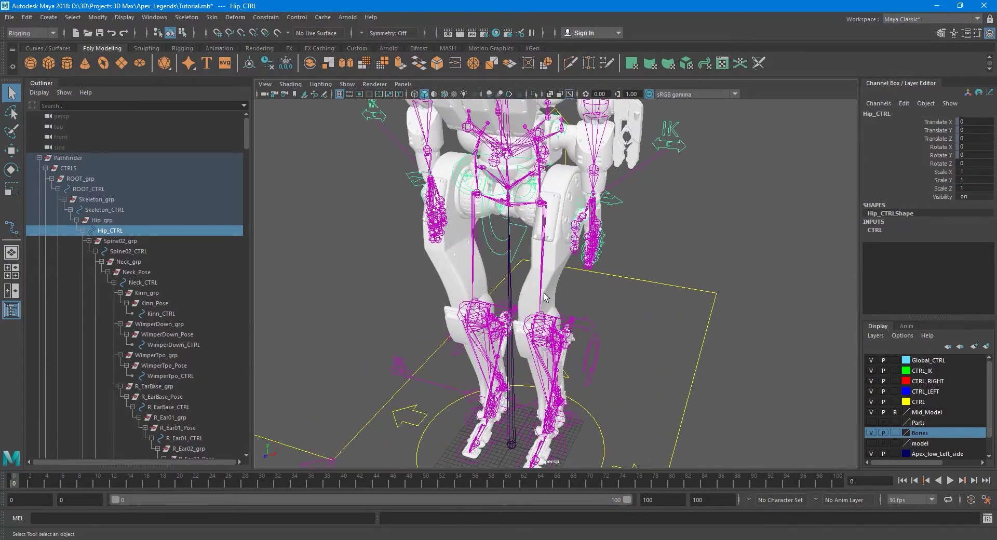
{"action": "key", "text": "e"}
{"action": "left_click_drag", "start_coordinate": [491, 180], "coordinate": [482, 201]}
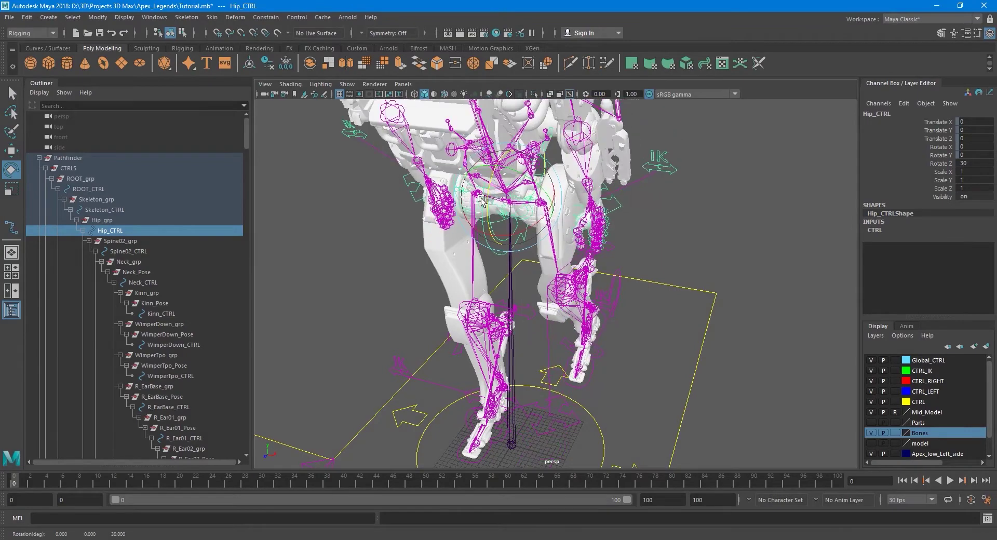
{"action": "key", "text": "ctrl+z"}
{"action": "key", "text": "q"}
Step: Examine the legs, feet and surrounding IK controls of the rig from several angles and distances
{"action": "scroll", "coordinate": [572, 328], "scroll_direction": "down", "scroll_amount": 5}
{"action": "left_click_drag", "start_coordinate": [572, 327], "coordinate": [541, 333], "text": "alt"}
{"action": "scroll", "coordinate": [542, 395], "scroll_direction": "up", "scroll_amount": 5}
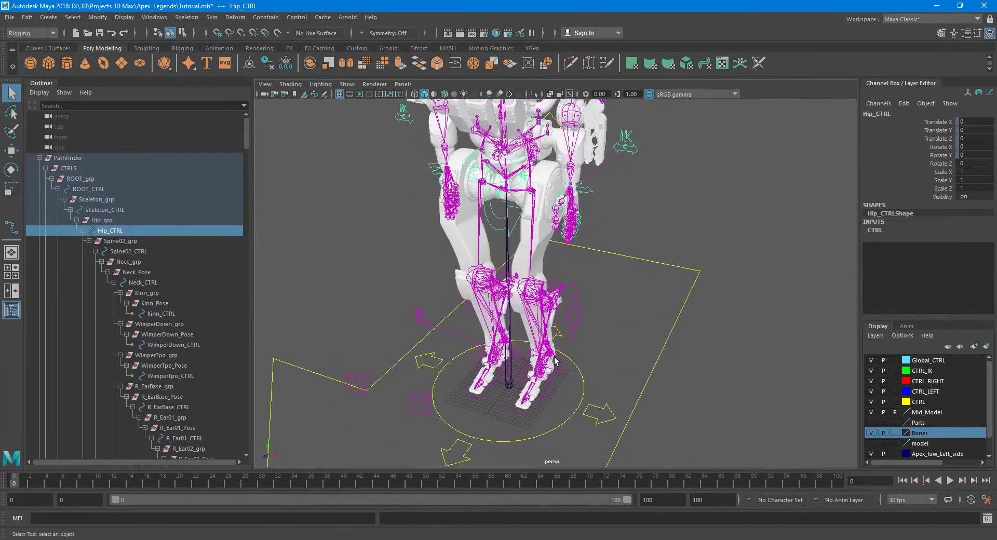
{"action": "right_click_drag", "start_coordinate": [529, 430], "coordinate": [530, 344], "text": "alt"}
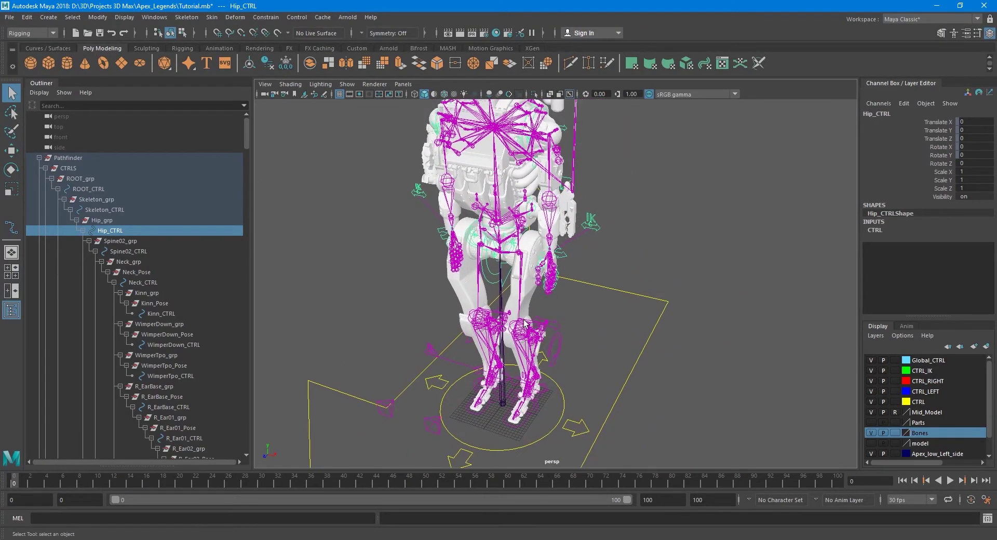
{"action": "scroll", "coordinate": [525, 325], "scroll_direction": "down", "scroll_amount": 2}
{"action": "left_click_drag", "start_coordinate": [525, 322], "coordinate": [526, 291], "text": "alt"}
{"action": "middle_click_drag", "start_coordinate": [526, 284], "coordinate": [522, 316], "text": "alt"}
{"action": "mouse_move", "coordinate": [522, 316]}
{"action": "left_mouse_down", "text": "alt"}
{"action": "mouse_move", "coordinate": [536, 330]}
{"action": "mouse_move", "coordinate": [552, 316]}
{"action": "mouse_move", "coordinate": [537, 316]}
{"action": "left_mouse_up", "text": "alt"}
{"action": "scroll", "coordinate": [537, 330], "scroll_direction": "up", "scroll_amount": 2}
{"action": "scroll", "coordinate": [560, 375], "scroll_direction": "down", "scroll_amount": 5}
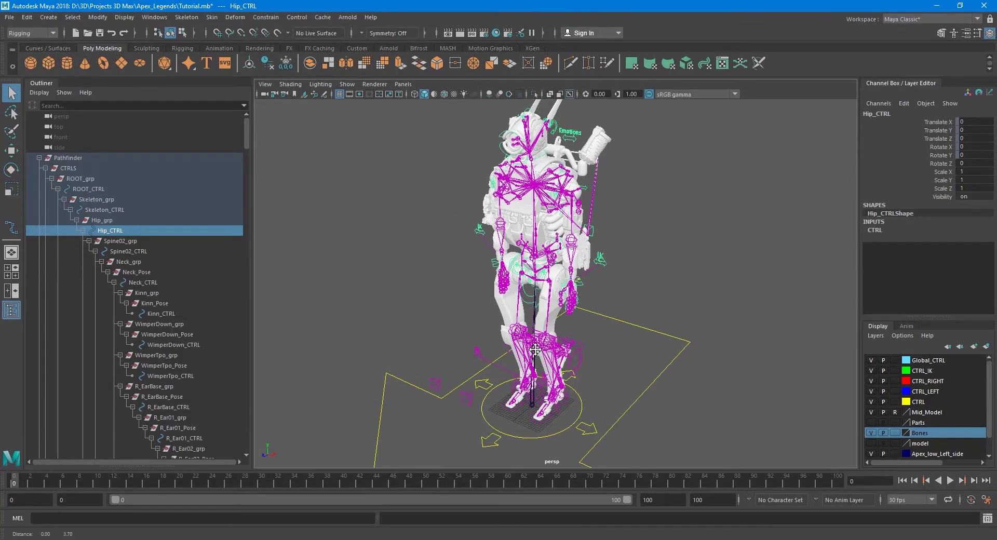
{"action": "left_click_drag", "start_coordinate": [534, 368], "coordinate": [560, 362], "text": "alt"}
{"action": "scroll", "coordinate": [551, 387], "scroll_direction": "up", "scroll_amount": 3}
Step: Test the rig's overall scaling by scaling ROOT_CTRL, and undo the scaling
{"action": "left_click", "coordinate": [567, 415]}
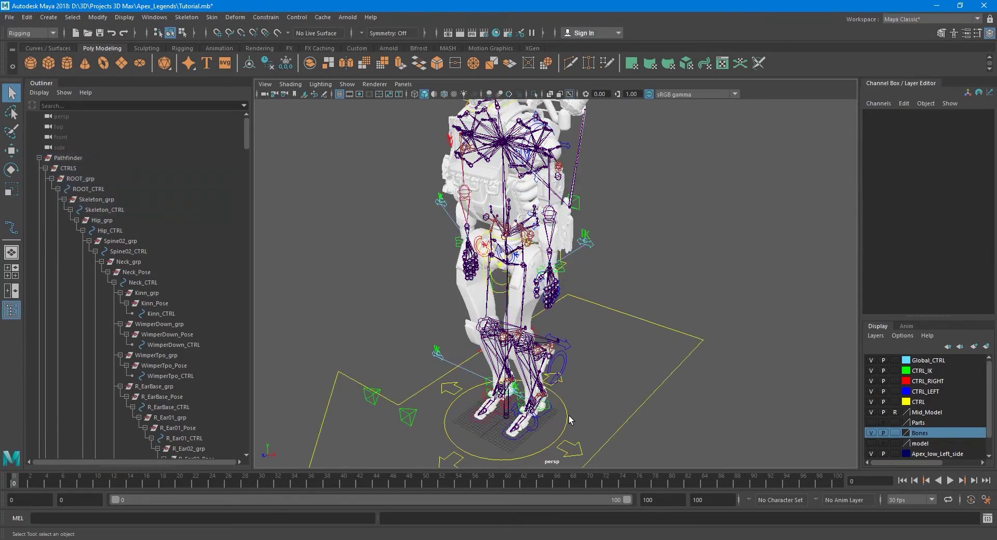
{"action": "left_click", "coordinate": [566, 420]}
{"action": "right_click_drag", "start_coordinate": [593, 373], "coordinate": [596, 342], "text": "alt"}
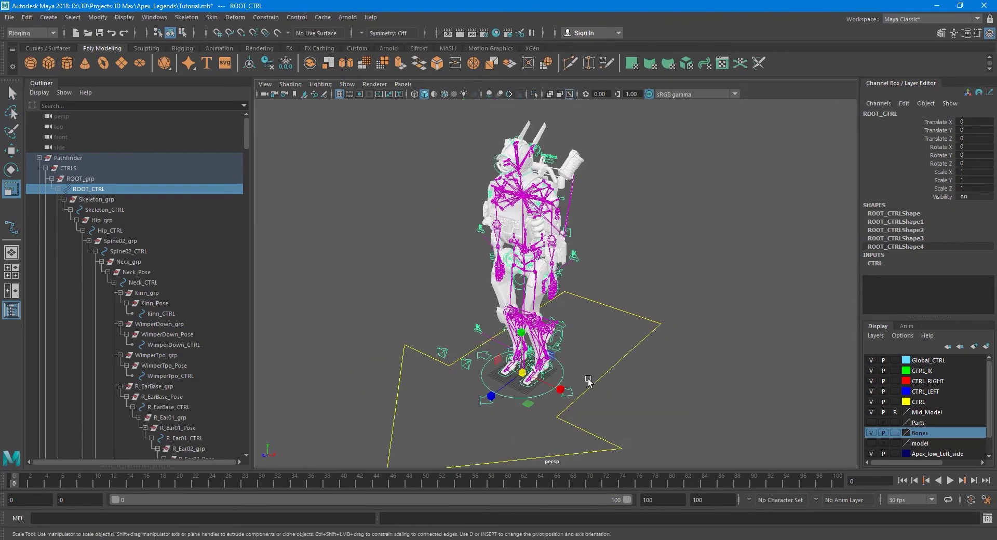
{"action": "left_click_drag", "start_coordinate": [587, 380], "coordinate": [611, 375], "text": "alt"}
{"action": "left_click_drag", "start_coordinate": [530, 377], "coordinate": [559, 334]}
{"action": "key", "text": "ctrl+z"}
{"action": "key", "text": "q"}
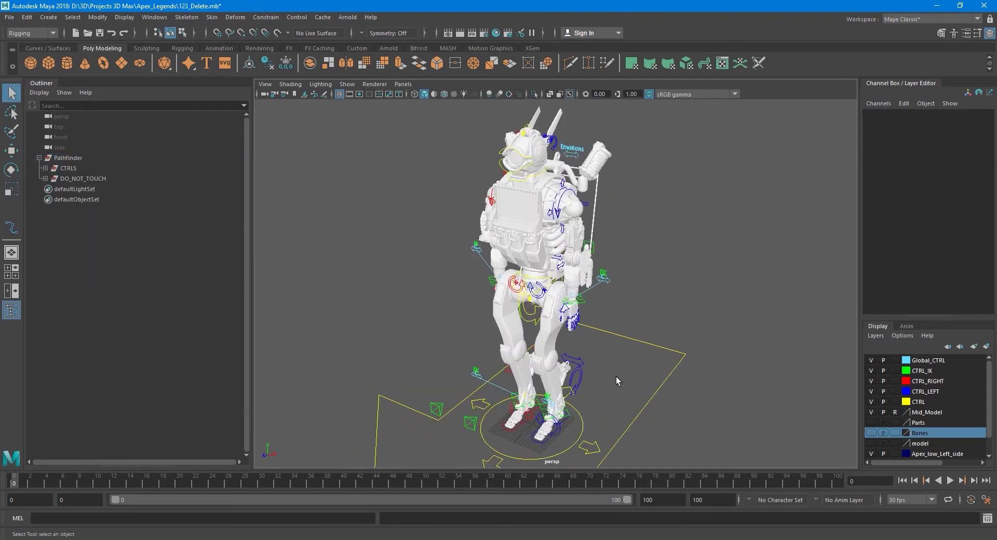
Step: Test Hip_CTRL in the 123_Delete.mb scene by rotating it, undo the rotation, and inspect the robot
{"action": "left_click_drag", "start_coordinate": [616, 376], "coordinate": [559, 346], "text": "alt"}
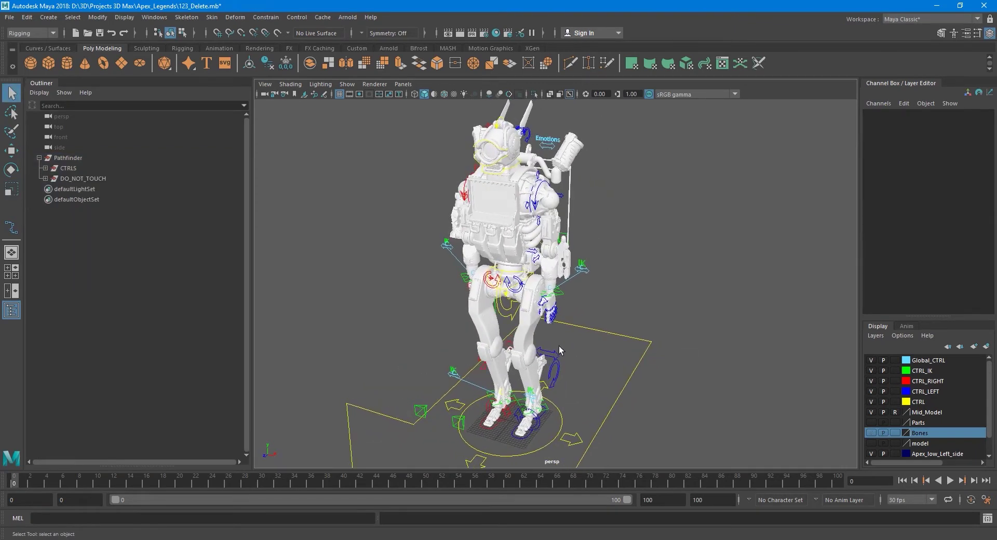
{"action": "left_click", "coordinate": [507, 312]}
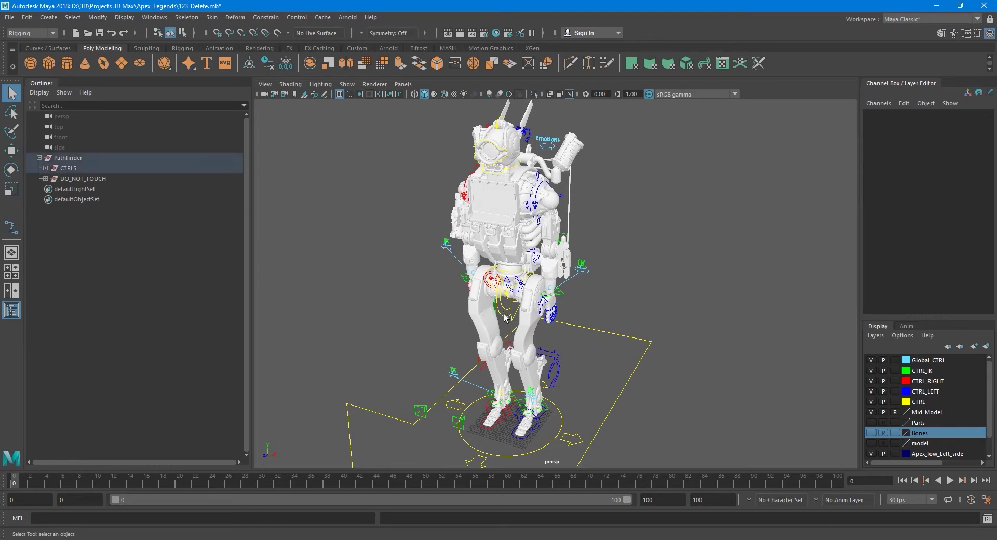
{"action": "key", "text": "e"}
{"action": "left_click_drag", "start_coordinate": [514, 327], "coordinate": [500, 251]}
{"action": "key", "text": "ctrl+z"}
{"action": "key", "text": "q"}
{"action": "left_click_drag", "start_coordinate": [591, 332], "coordinate": [560, 322], "text": "alt"}
{"action": "middle_click_drag", "start_coordinate": [560, 322], "coordinate": [588, 327], "text": "alt"}
{"action": "left_click_drag", "start_coordinate": [588, 327], "coordinate": [591, 339], "text": "alt"}
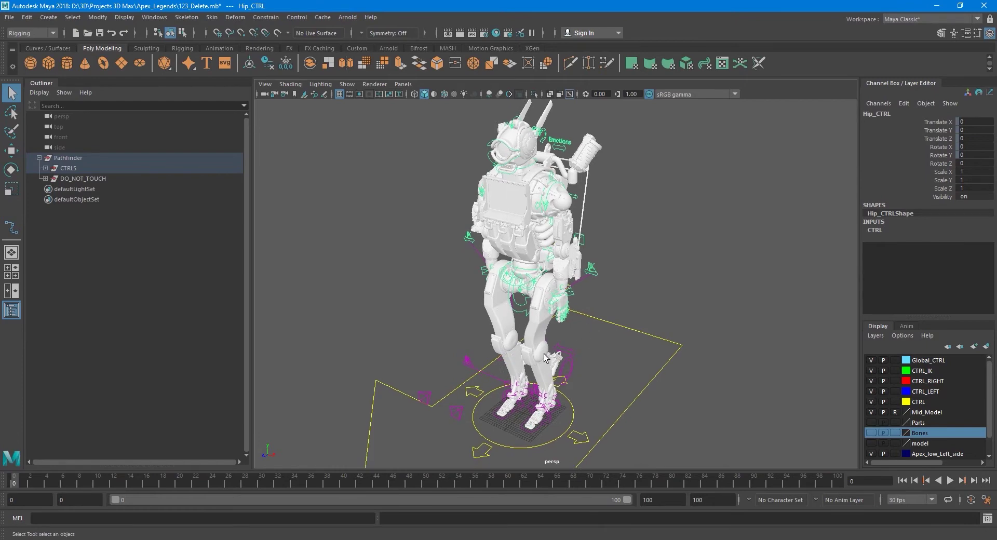
Step: Open the Connection Editor and load ROOT_CTRL from the ROOT_grp hierarchy as the source object
{"action": "left_click", "coordinate": [155, 20]}
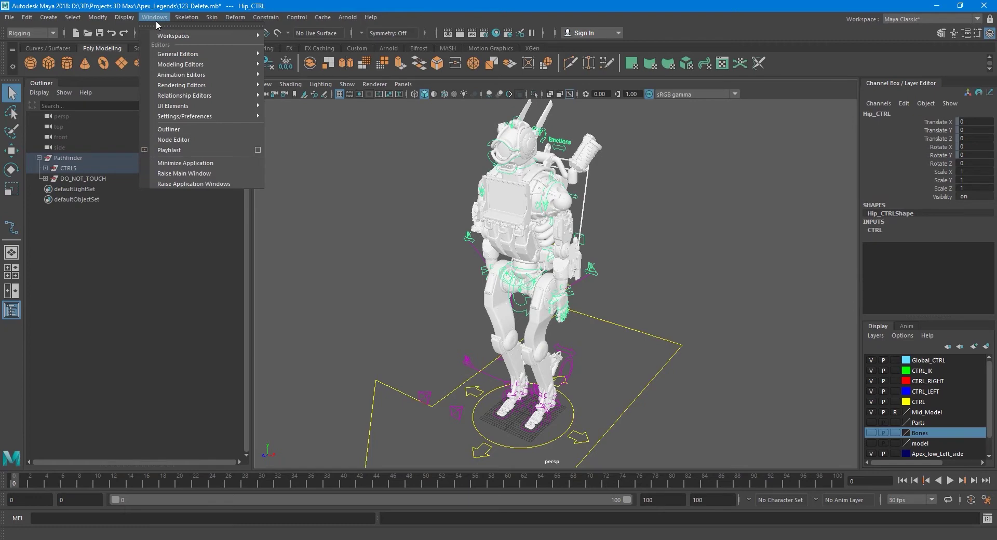
{"action": "mouse_move", "coordinate": [178, 55]}
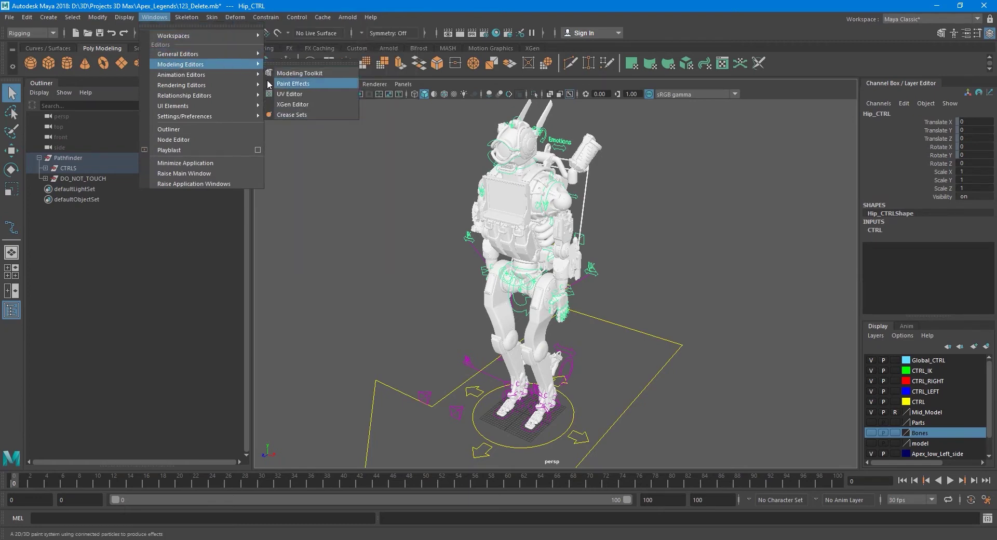
{"action": "left_click", "coordinate": [339, 179]}
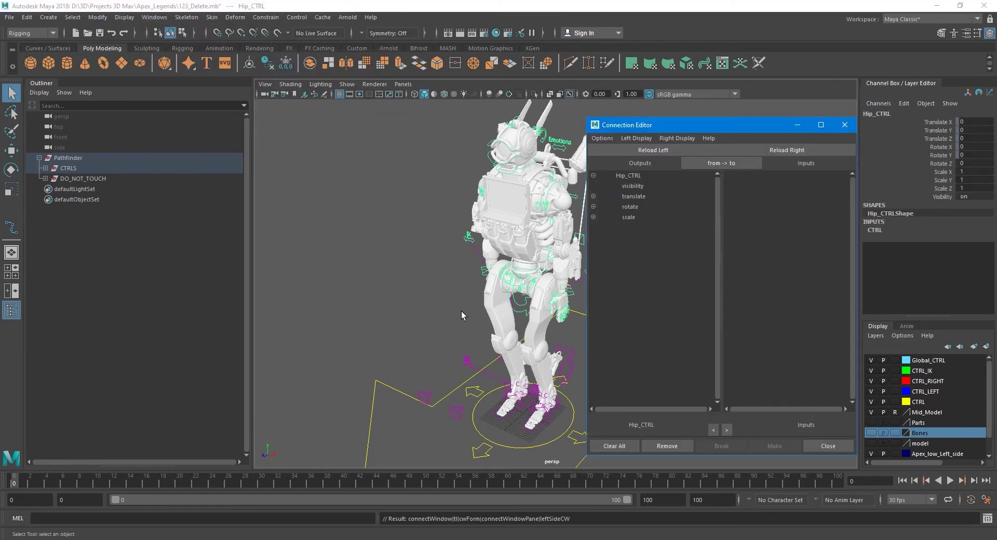
{"action": "left_click", "coordinate": [546, 357]}
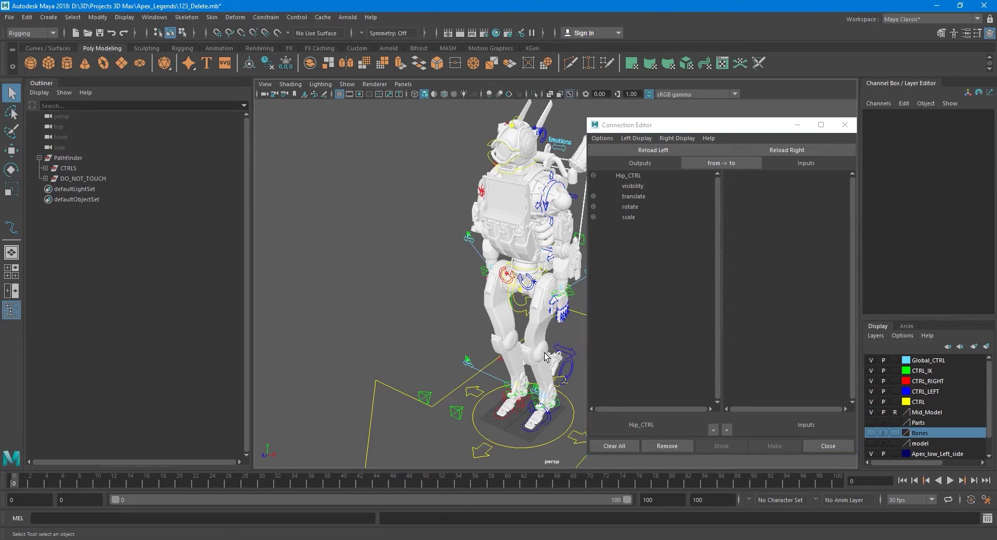
{"action": "left_click_drag", "start_coordinate": [545, 357], "coordinate": [506, 373], "text": "alt"}
{"action": "left_click", "coordinate": [501, 412]}
{"action": "left_click", "coordinate": [46, 168]}
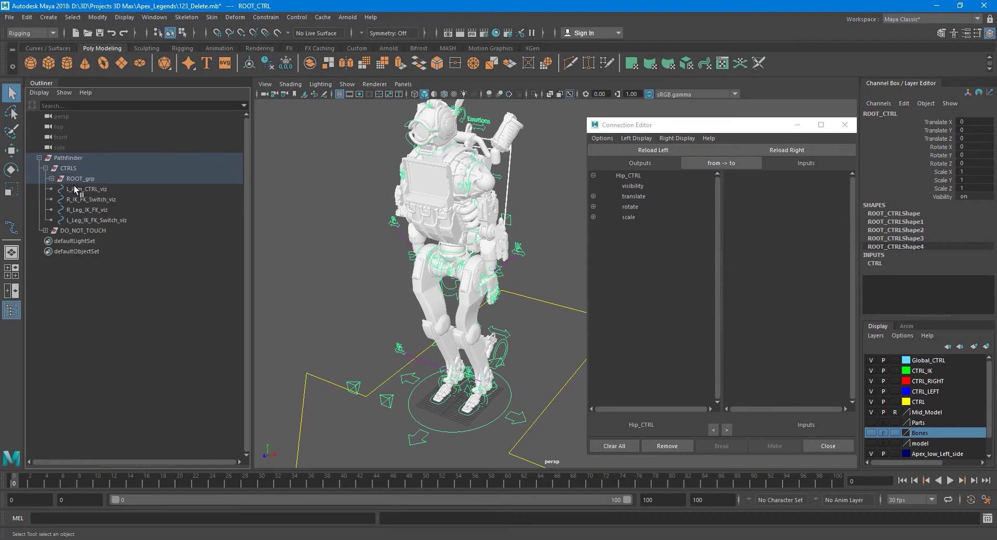
{"action": "left_click", "coordinate": [51, 179]}
{"action": "left_click", "coordinate": [57, 189]}
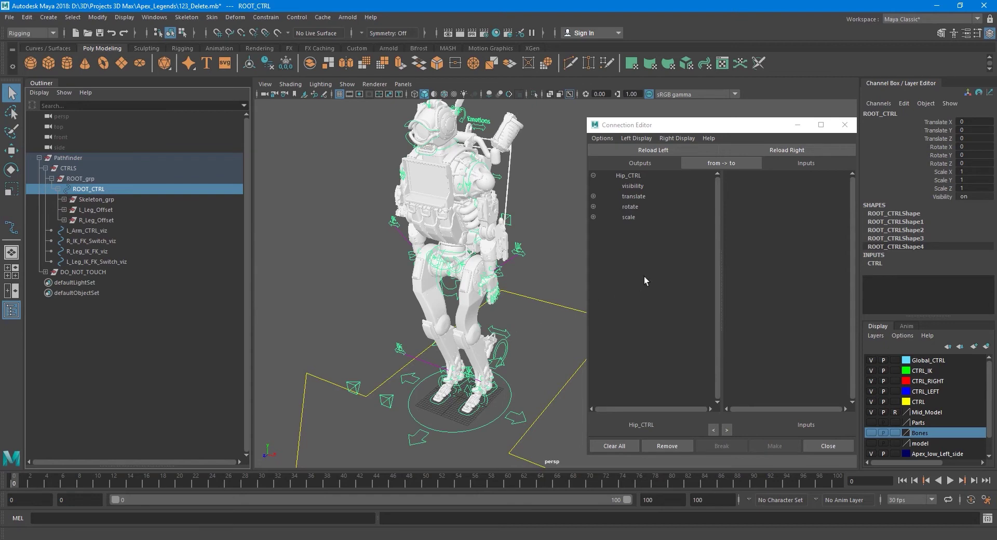
{"action": "left_click", "coordinate": [660, 154]}
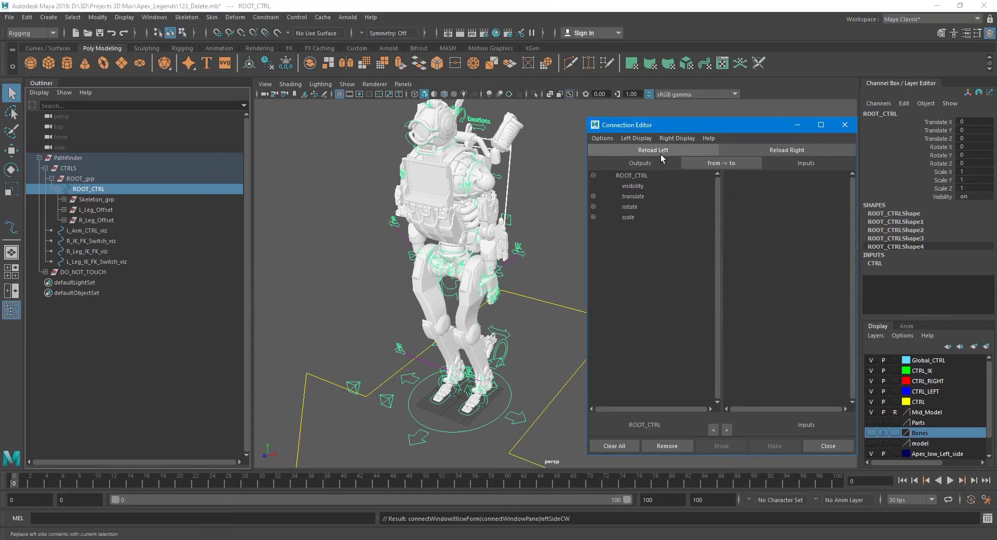
Step: Review the source-side display filters in the Connection Editor and select ROOT_CTRL's scale attribute
{"action": "left_click", "coordinate": [640, 139]}
{"action": "left_click", "coordinate": [639, 138]}
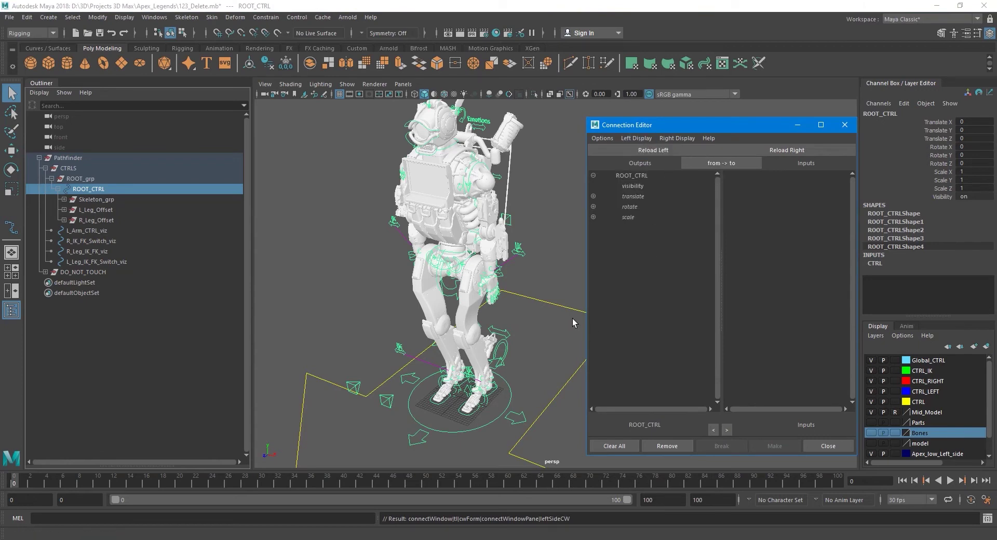
{"action": "left_click", "coordinate": [633, 139]}
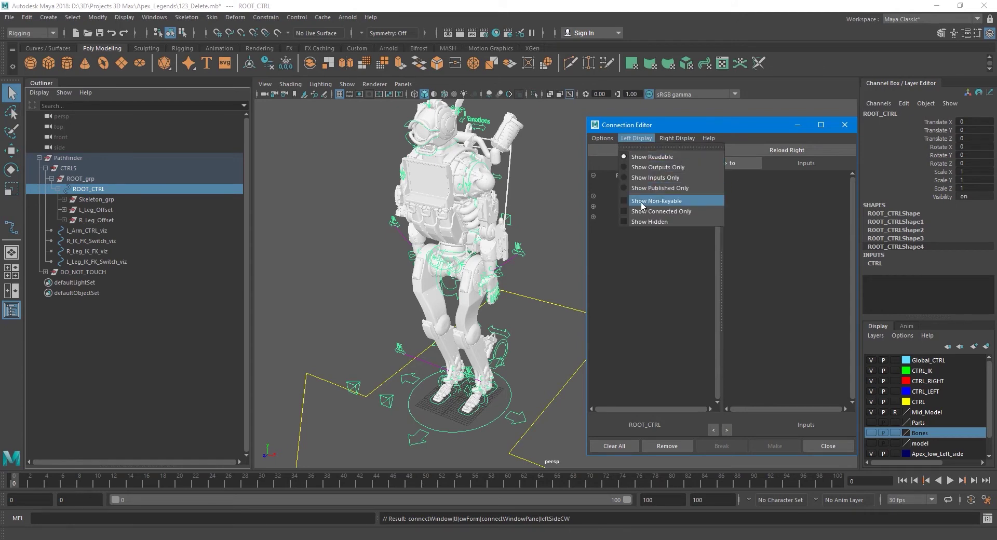
{"action": "left_click", "coordinate": [669, 303]}
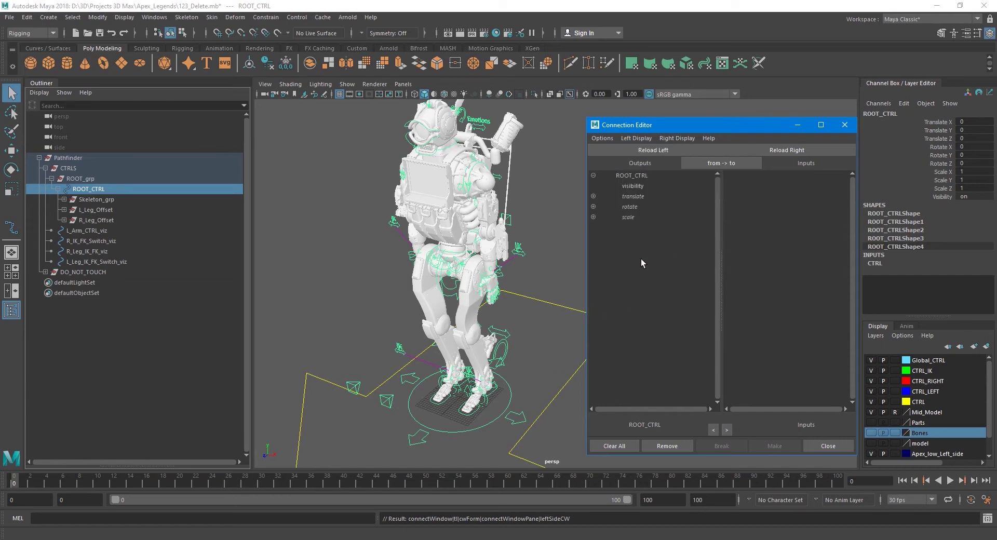
{"action": "left_click", "coordinate": [640, 218]}
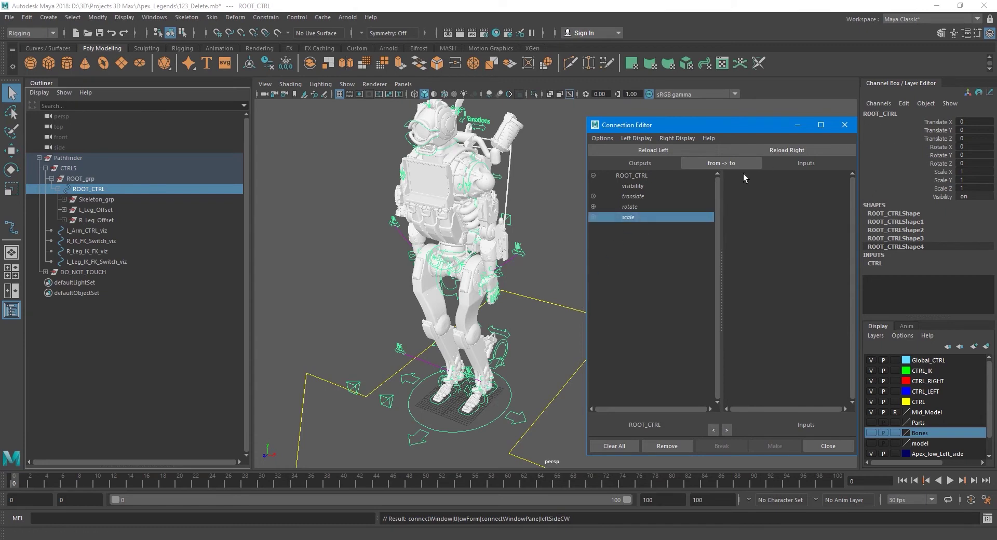
{"action": "left_click", "coordinate": [451, 255]}
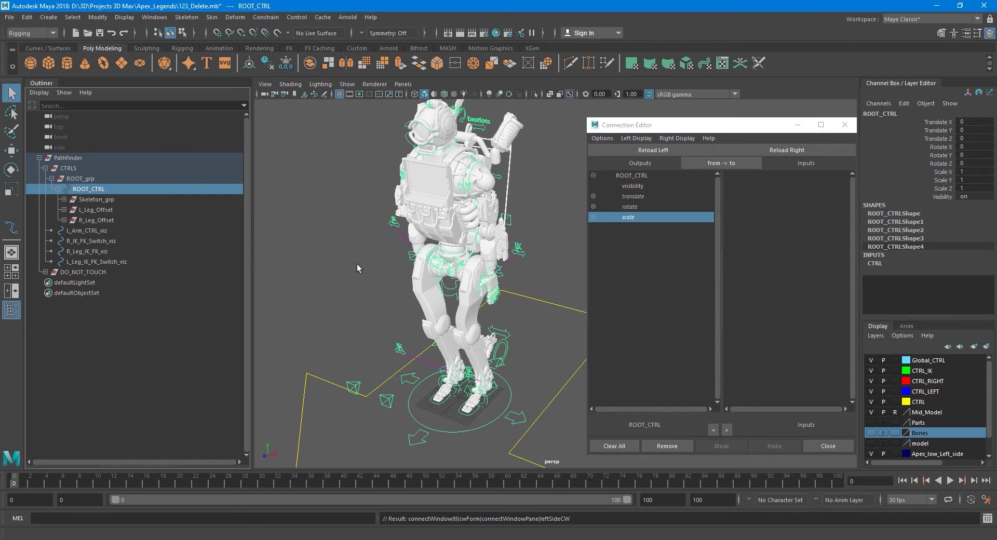
Step: Select the Skeleton group inside DO_NOT_TOUCH and load it as the target object in the Connection Editor
{"action": "left_click", "coordinate": [46, 272]}
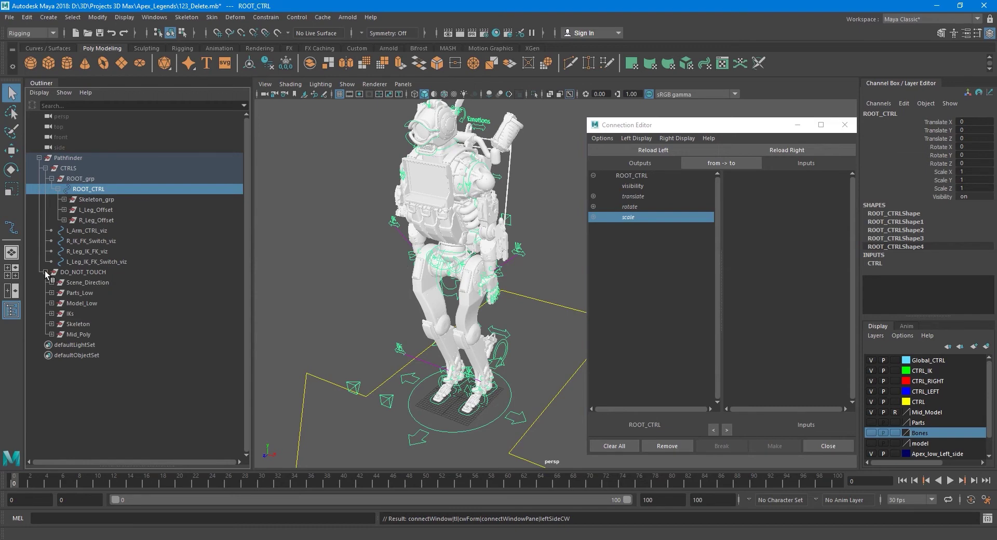
{"action": "left_click", "coordinate": [83, 324]}
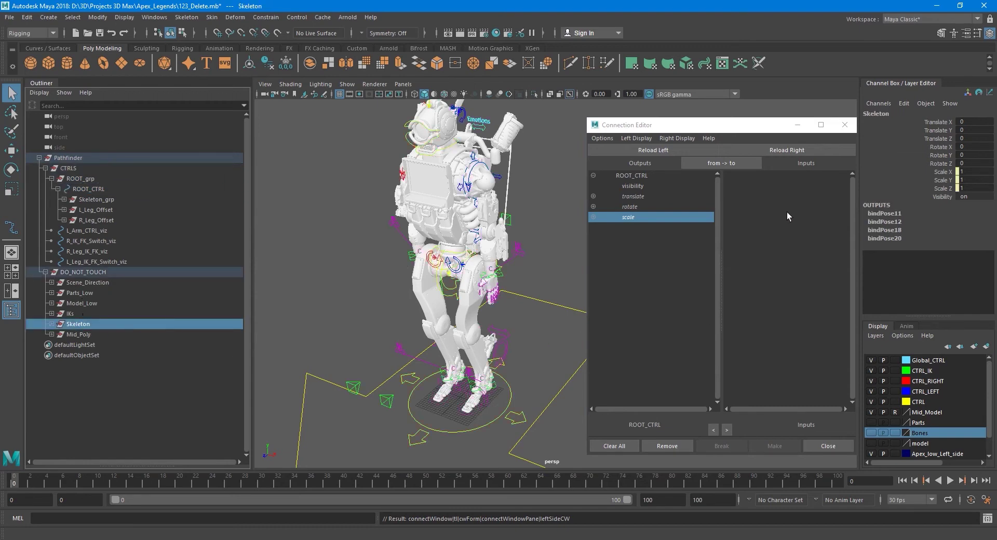
{"action": "left_click", "coordinate": [784, 150]}
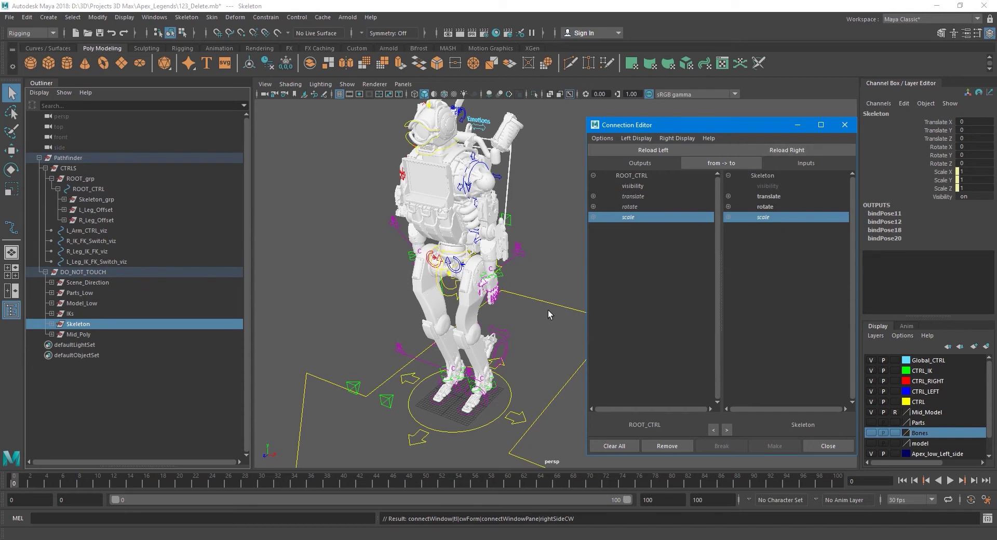
{"action": "left_click", "coordinate": [486, 185], "text": "alt"}
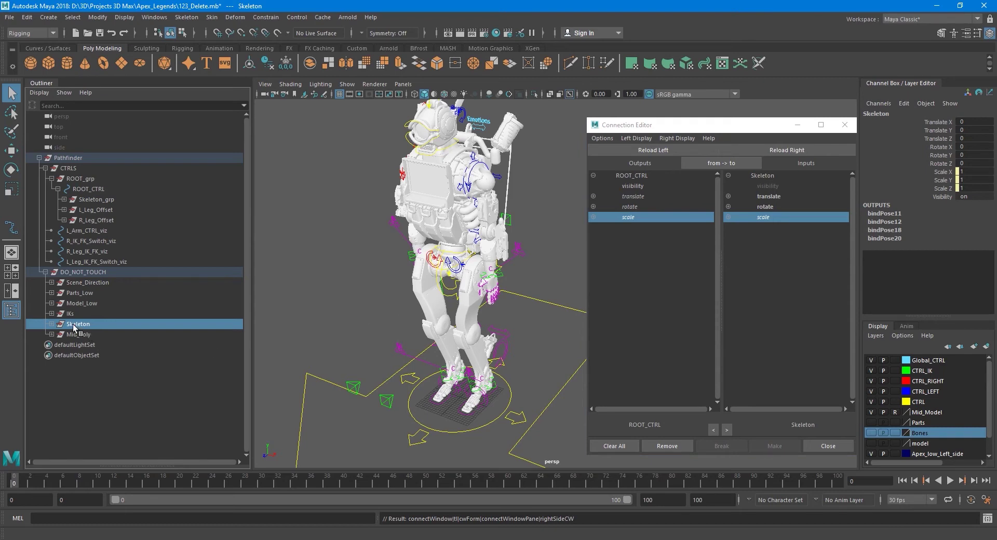
{"action": "middle_click_drag", "start_coordinate": [69, 325], "coordinate": [85, 327]}
{"action": "middle_click_drag", "start_coordinate": [73, 168], "coordinate": [73, 168]}
{"action": "middle_click_drag", "start_coordinate": [82, 171], "coordinate": [76, 174]}
Step: Try connecting ROOT_CTRL's scale to the Skeleton group's rotate, disconnect it, and close the Connection Editor
{"action": "left_click", "coordinate": [682, 138]}
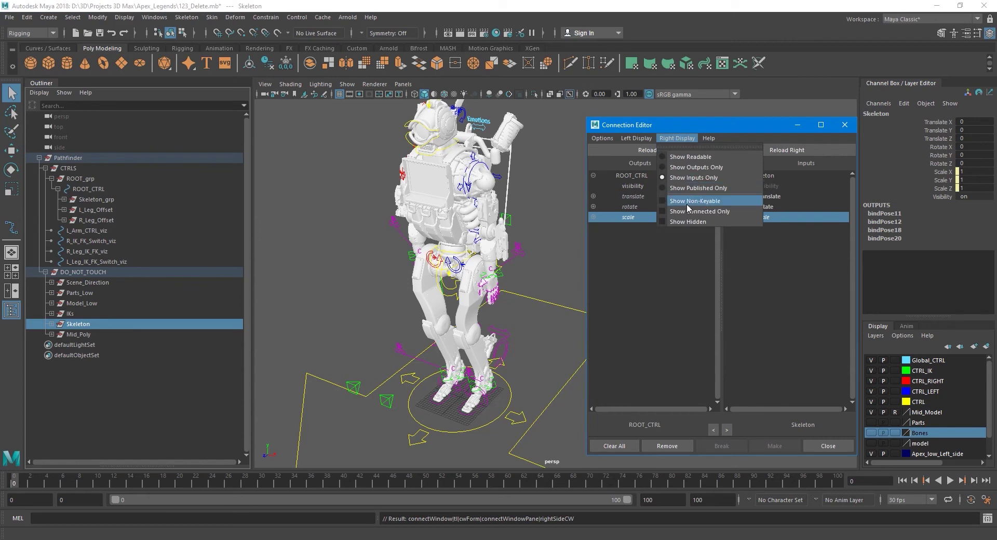
{"action": "left_click", "coordinate": [740, 125]}
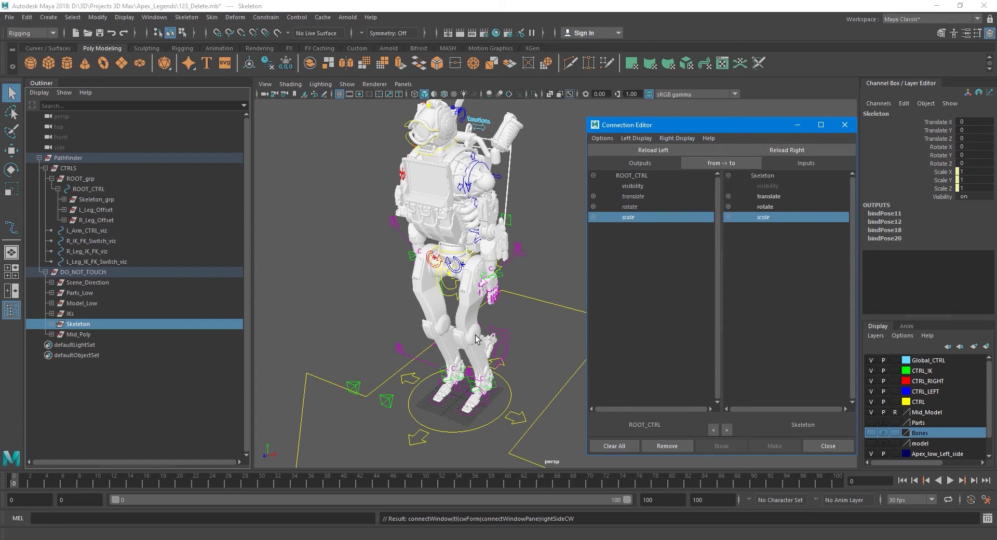
{"action": "left_click", "coordinate": [770, 207]}
{"action": "left_click", "coordinate": [774, 217]}
{"action": "left_click", "coordinate": [776, 208]}
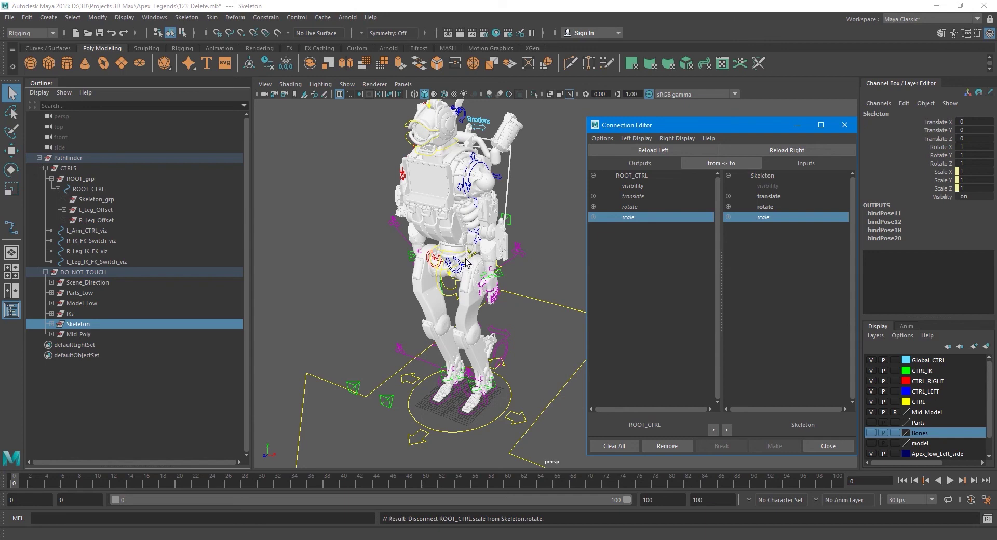
{"action": "left_click", "coordinate": [845, 131]}
Step: Test the rig's overall translation by moving ROOT_CTRL, and undo the move
{"action": "middle_click_drag", "start_coordinate": [544, 378], "coordinate": [571, 352], "text": "alt"}
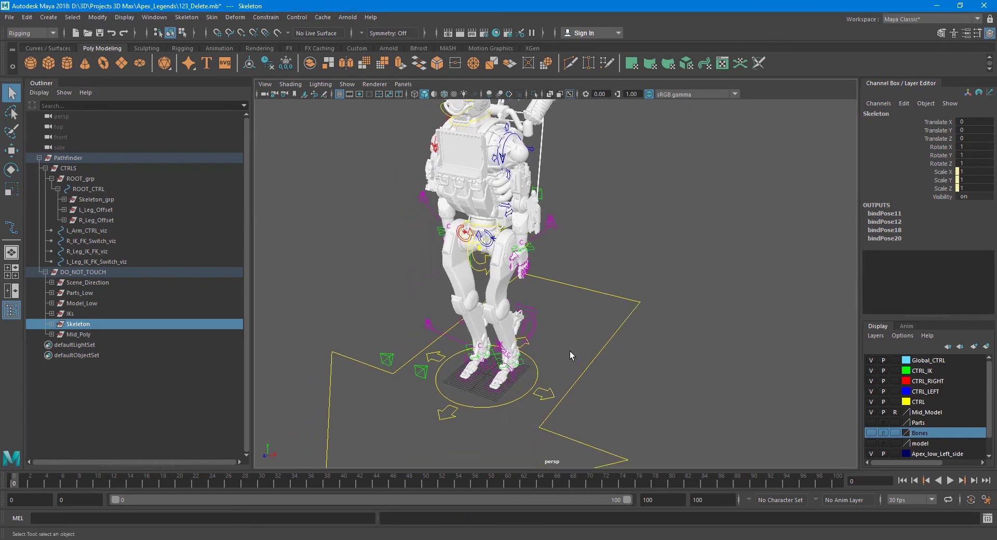
{"action": "left_click", "coordinate": [537, 377]}
{"action": "key", "text": "f"}
{"action": "key", "text": "w"}
{"action": "mouse_move", "coordinate": [608, 367]}
{"action": "left_mouse_down", "text": "alt"}
{"action": "mouse_move", "coordinate": [609, 393]}
{"action": "mouse_move", "coordinate": [598, 381]}
{"action": "left_mouse_up", "text": "alt"}
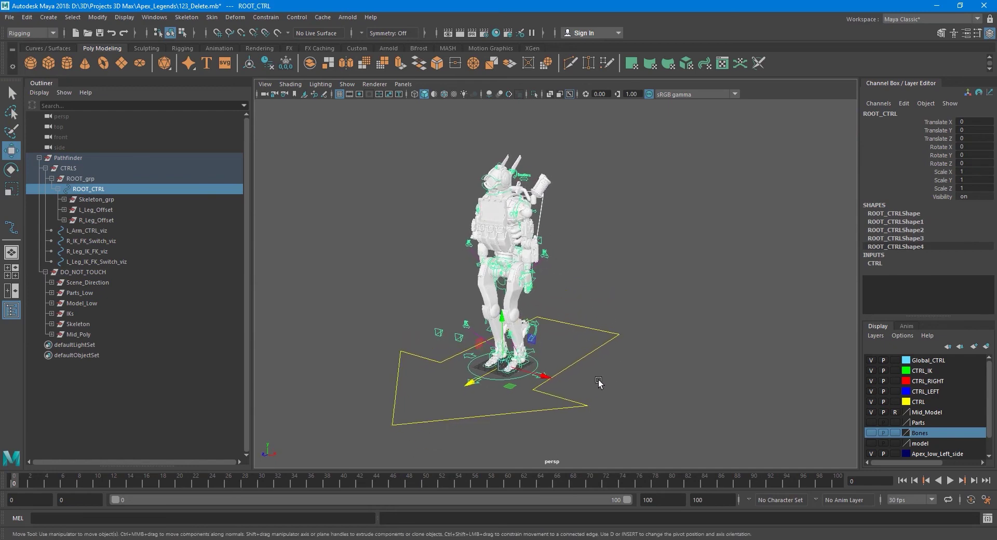
{"action": "left_click_drag", "start_coordinate": [506, 365], "coordinate": [435, 312]}
{"action": "key", "text": "ctrl+z"}
{"action": "key", "text": "q"}
{"action": "mouse_move", "coordinate": [600, 366]}
{"action": "left_mouse_down", "text": "alt"}
{"action": "mouse_move", "coordinate": [556, 369]}
{"action": "mouse_move", "coordinate": [613, 366]}
{"action": "mouse_move", "coordinate": [590, 369]}
{"action": "left_mouse_up", "text": "alt"}
{"action": "scroll", "coordinate": [613, 367], "scroll_direction": "up", "scroll_amount": 3}
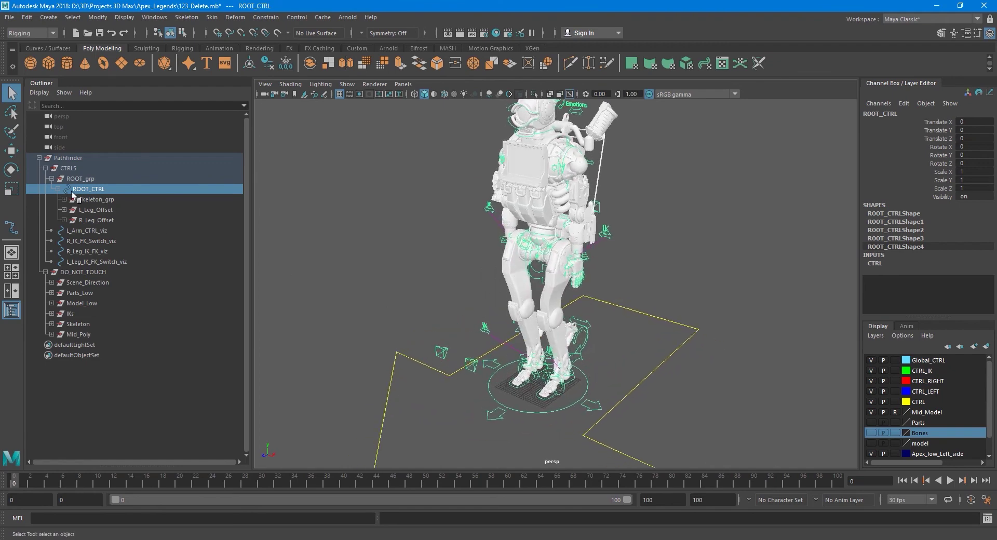
Step: Collapse the CTRLS and DO_NOT_TOUCH groups in the scene hierarchy
{"action": "left_click", "coordinate": [45, 168]}
{"action": "left_click", "coordinate": [46, 179]}
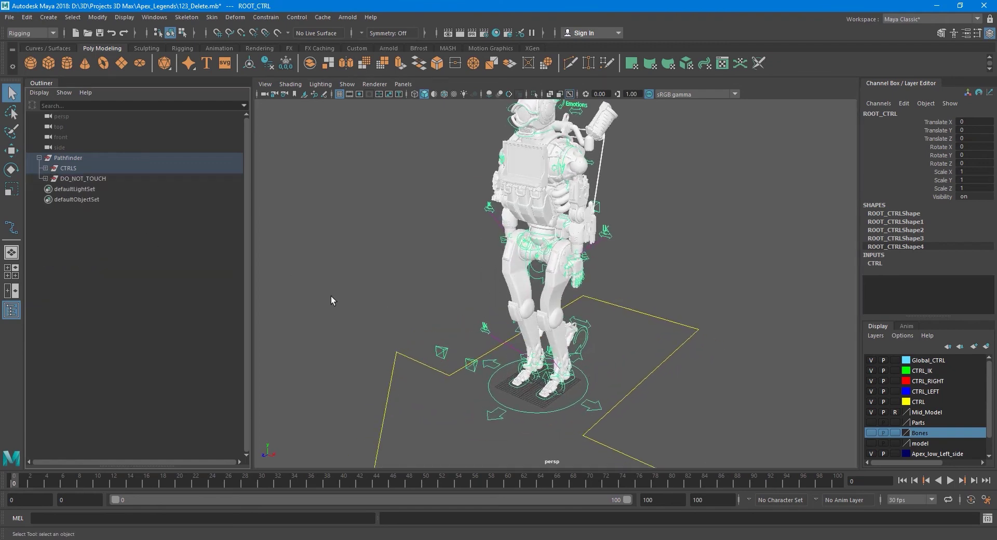
Step: Test the whole rig by rotating ROOT_CTRL and scaling it to about 0.75, and undo both transformations
{"action": "scroll", "coordinate": [447, 358], "scroll_direction": "down", "scroll_amount": 2}
{"action": "left_click_drag", "start_coordinate": [464, 376], "coordinate": [483, 384], "text": "alt"}
{"action": "key", "text": "e"}
{"action": "key", "text": "ctrl+z"}
{"action": "key", "text": "r"}
{"action": "left_click_drag", "start_coordinate": [508, 402], "coordinate": [475, 429]}
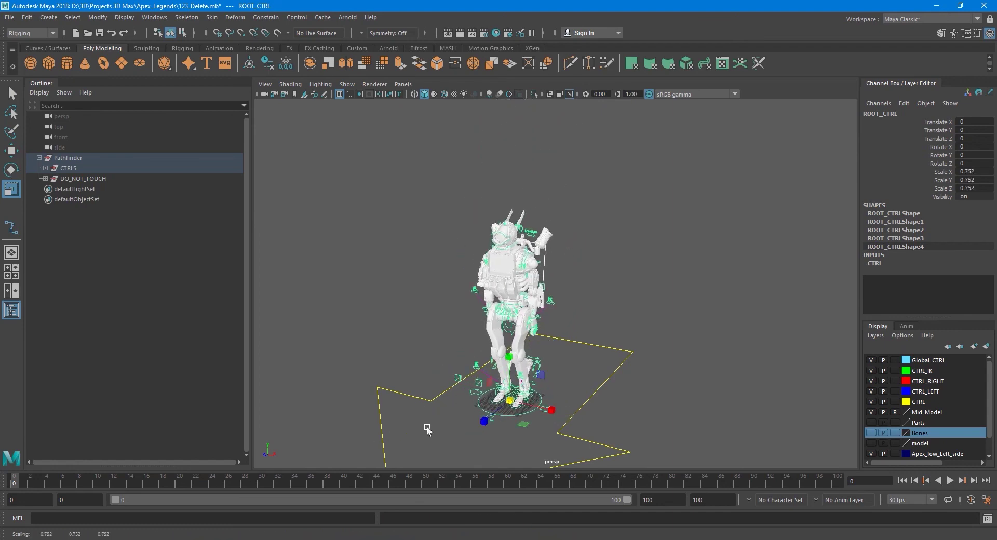
{"action": "key", "text": "ctrl+z"}
{"action": "key", "text": "q"}
{"action": "left_click_drag", "start_coordinate": [544, 416], "coordinate": [535, 379], "text": "alt"}
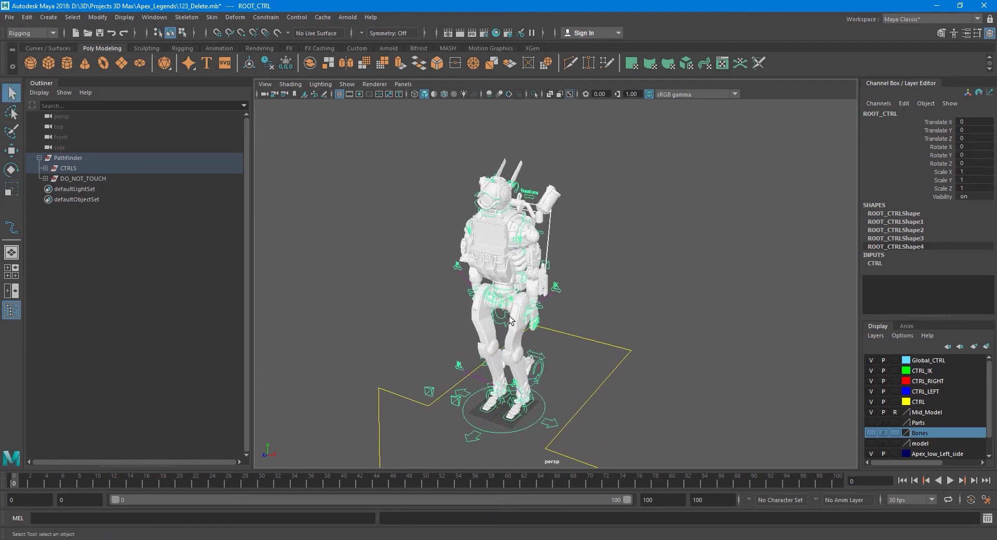